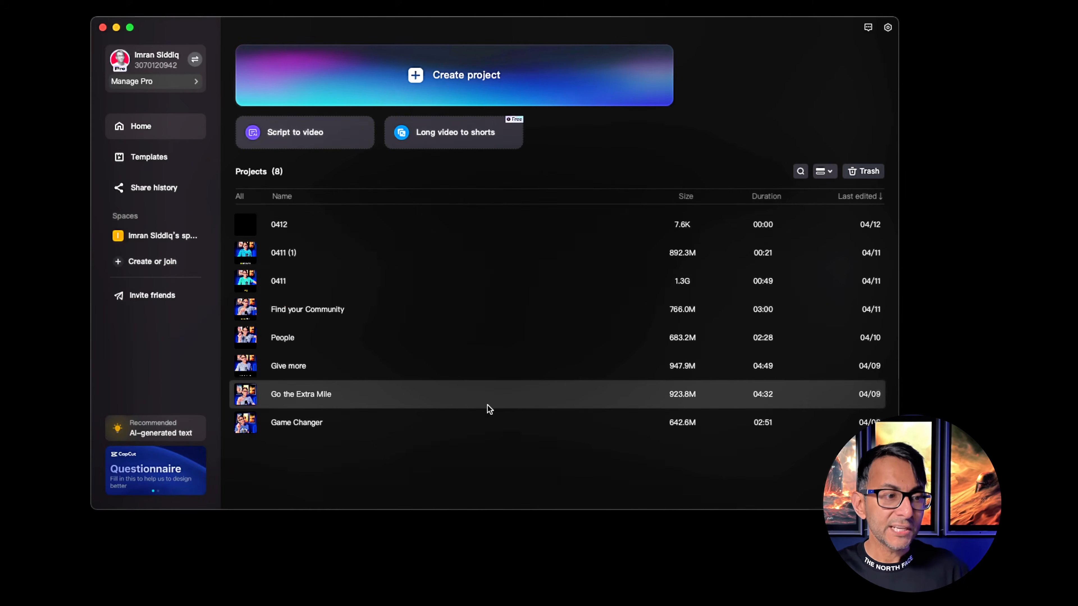
Step: Check the actions available for the "Find your Community" project and view the Pro membership details
right_click(330, 313)
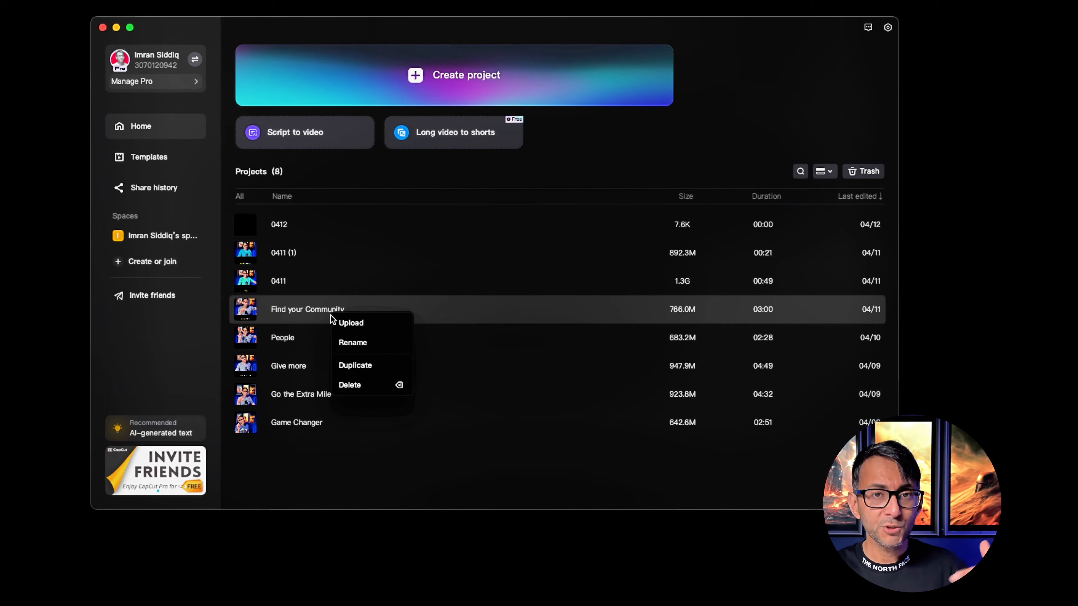
left_click(409, 452)
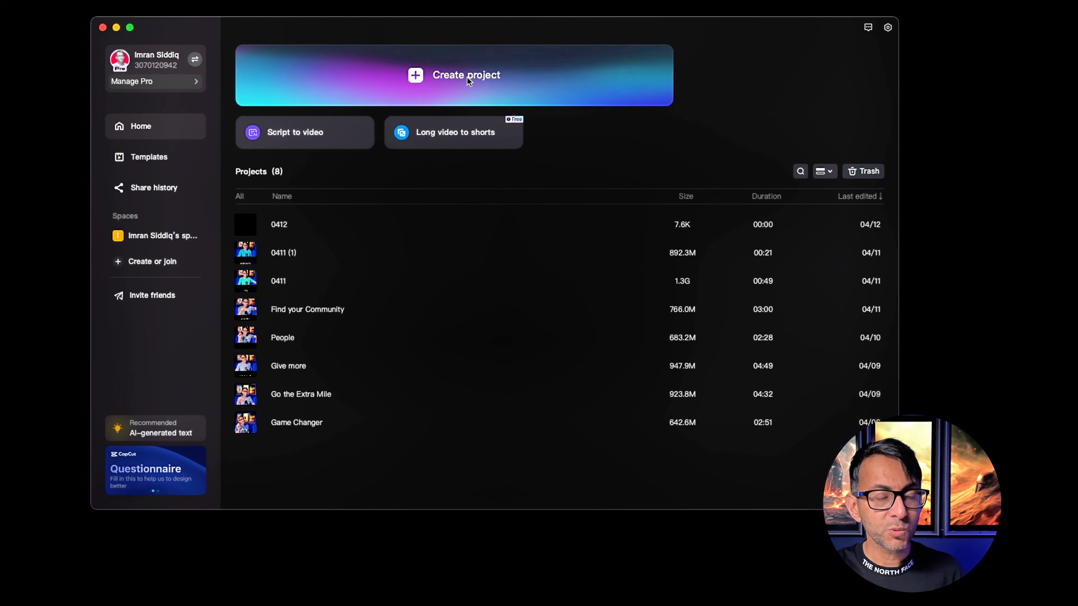
left_click(187, 87)
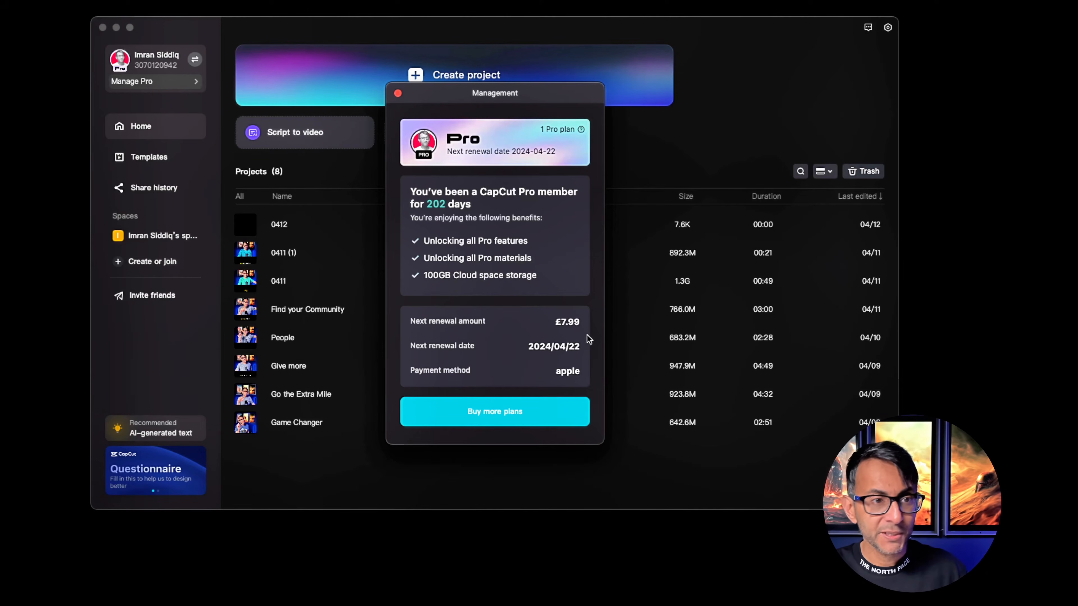
left_click(398, 93)
Step: Create a new project and place the "Find Your community.mp4" clip at the start of the timeline
left_click(459, 84)
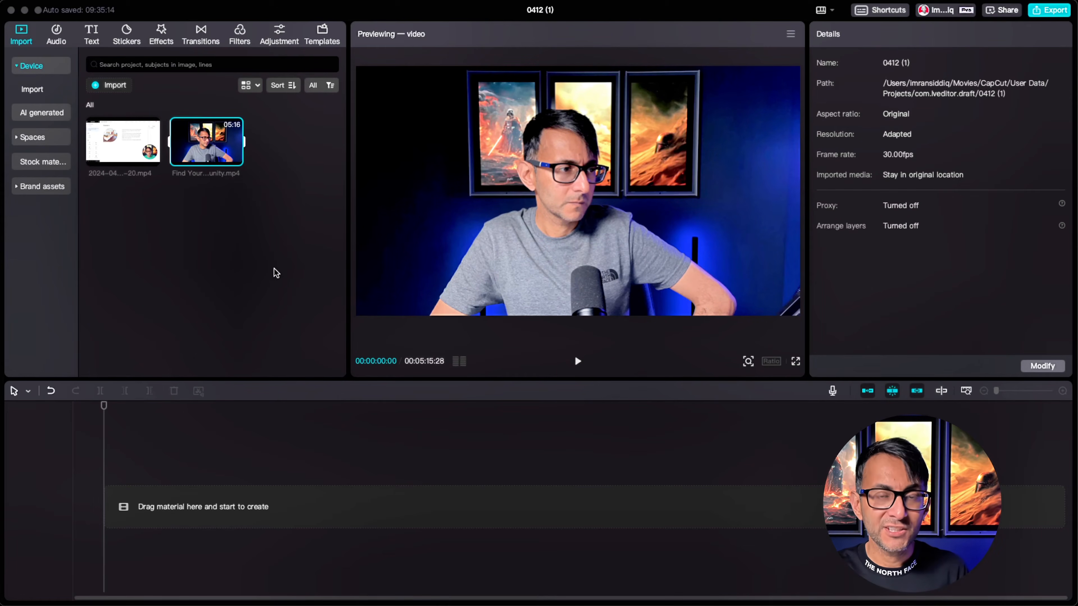
left_click_drag(212, 140, 281, 491)
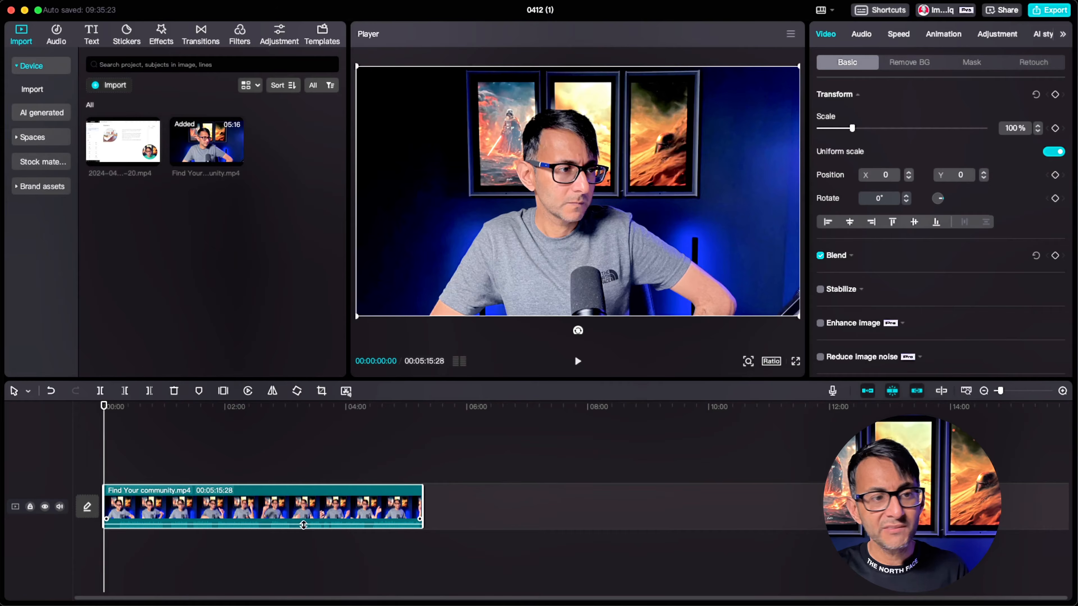
Step: Try extracting the audio from the "Find Your community.mp4" clip, and undo the extraction
right_click(309, 512)
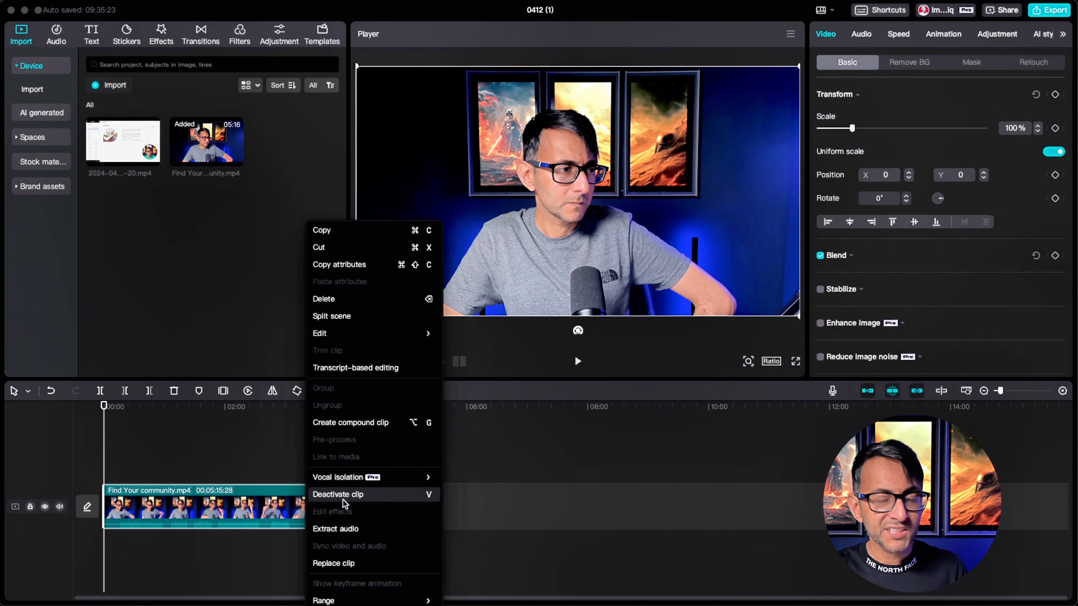
left_click(369, 529)
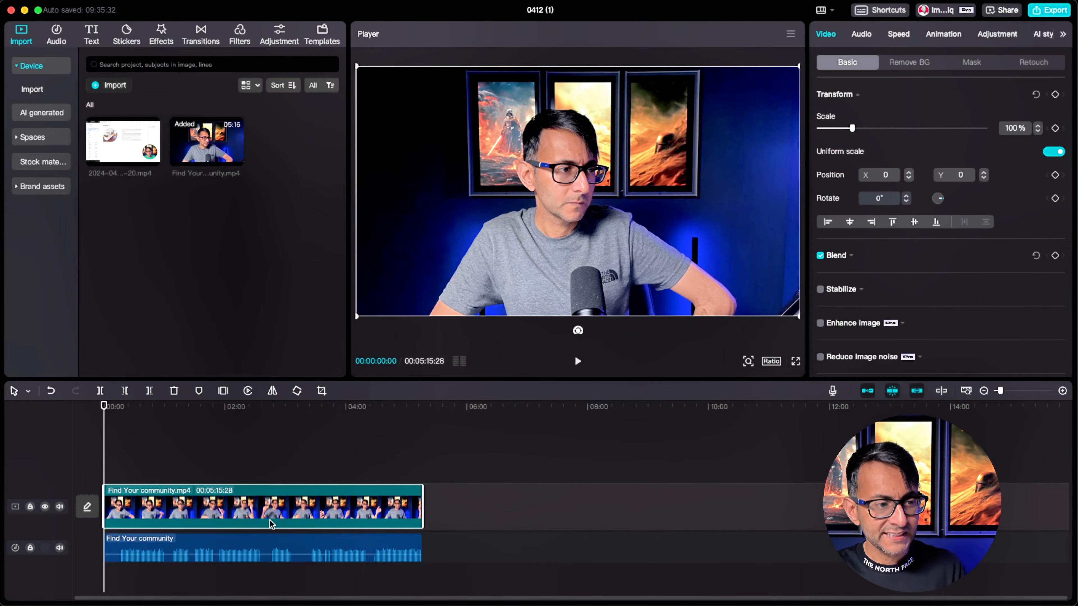
key("super+z")
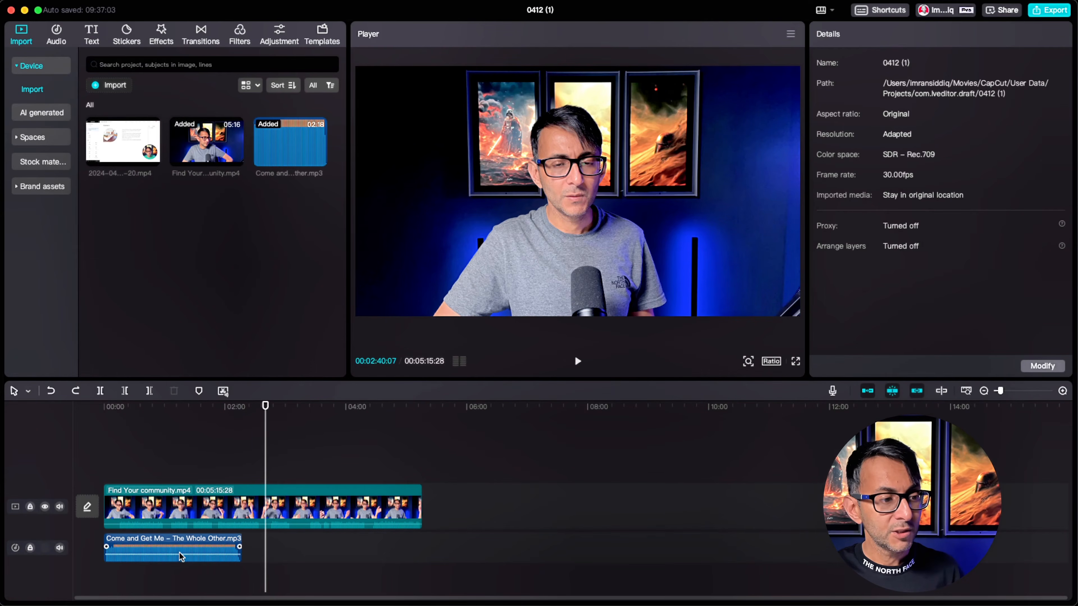
Step: Lower the music clip's volume to -5.1 dB and give it a 1.8 s fade-in and a 2.0 s fade-out
left_click_drag(178, 555, 178, 555)
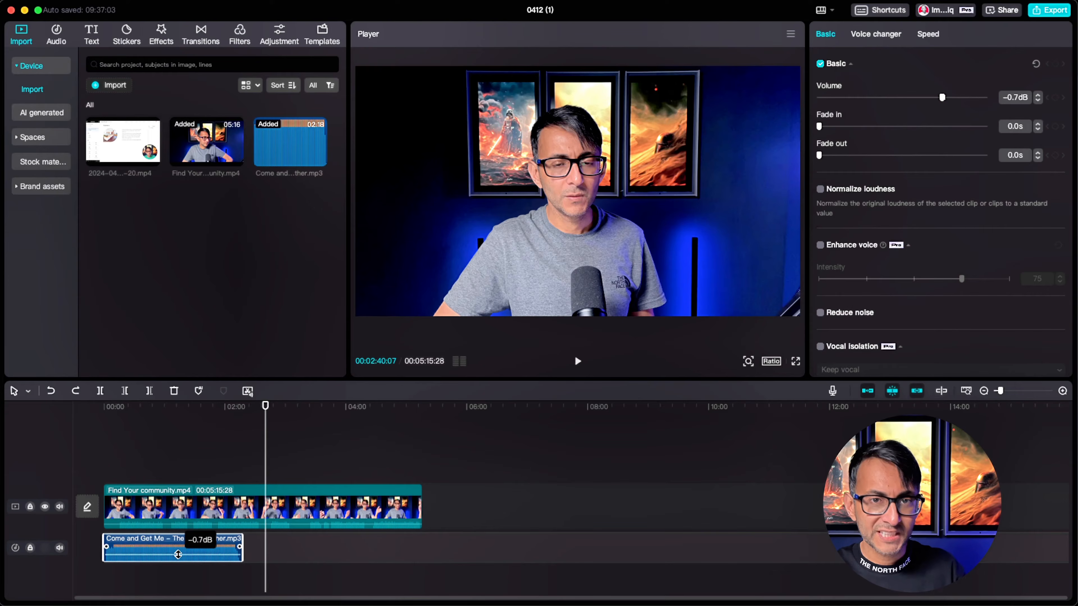
left_click_drag(177, 554, 178, 556)
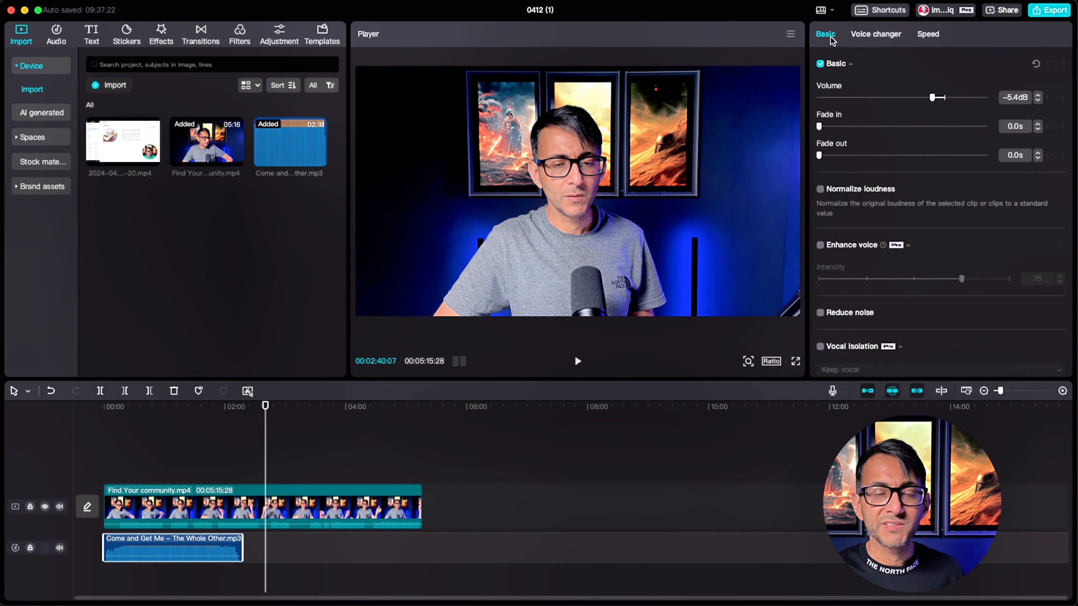
mouse_move(930, 99)
left_mouse_down()
mouse_move(914, 98)
mouse_move(970, 99)
mouse_move(933, 99)
left_mouse_up()
left_click_drag(820, 126, 854, 157)
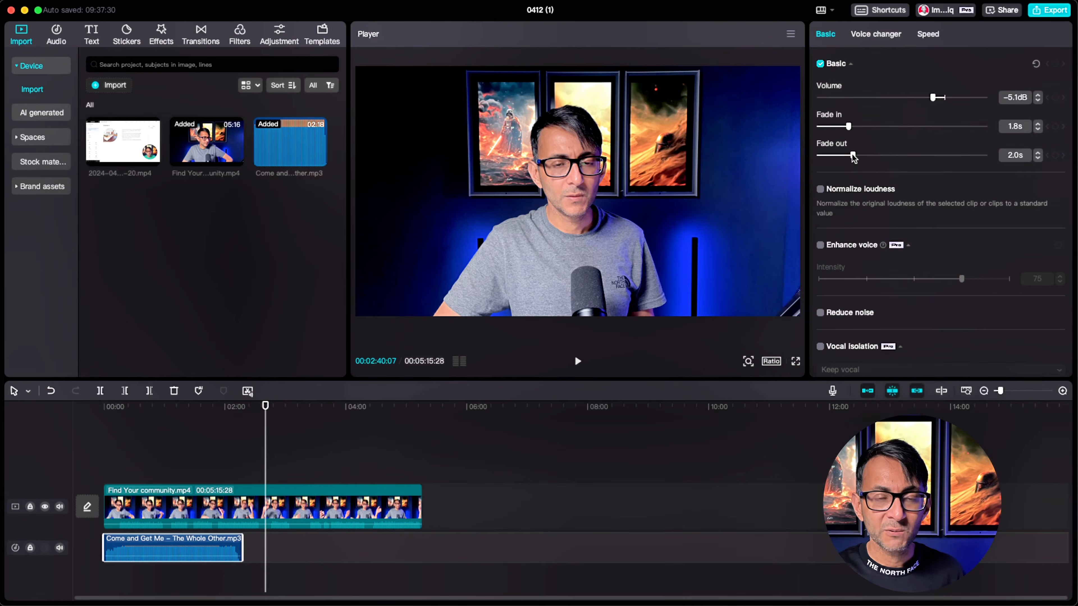
Step: Delete the "Come and Get Me" music clip from the timeline
right_click(221, 548)
left_click(253, 447)
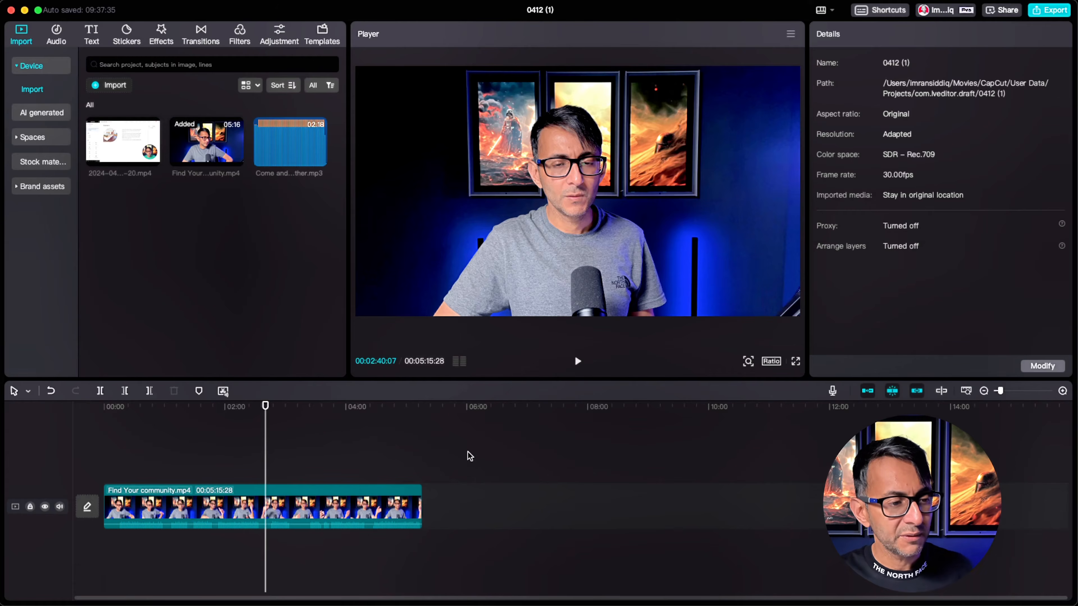
Step: Scale the "Find Your community.mp4" clip down to 35%
left_click(411, 507)
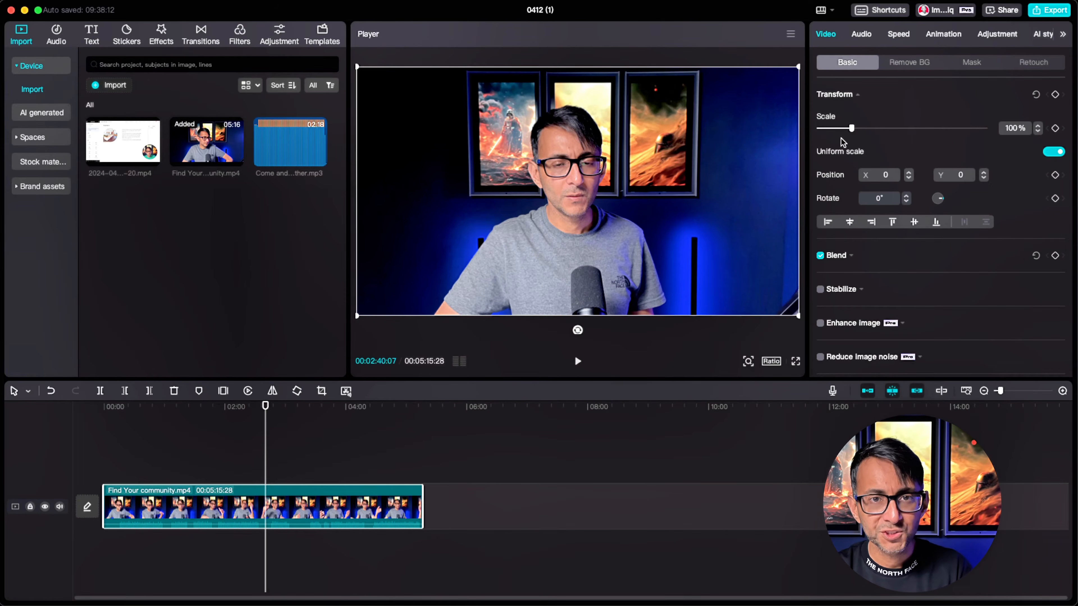
left_click_drag(851, 128, 830, 132)
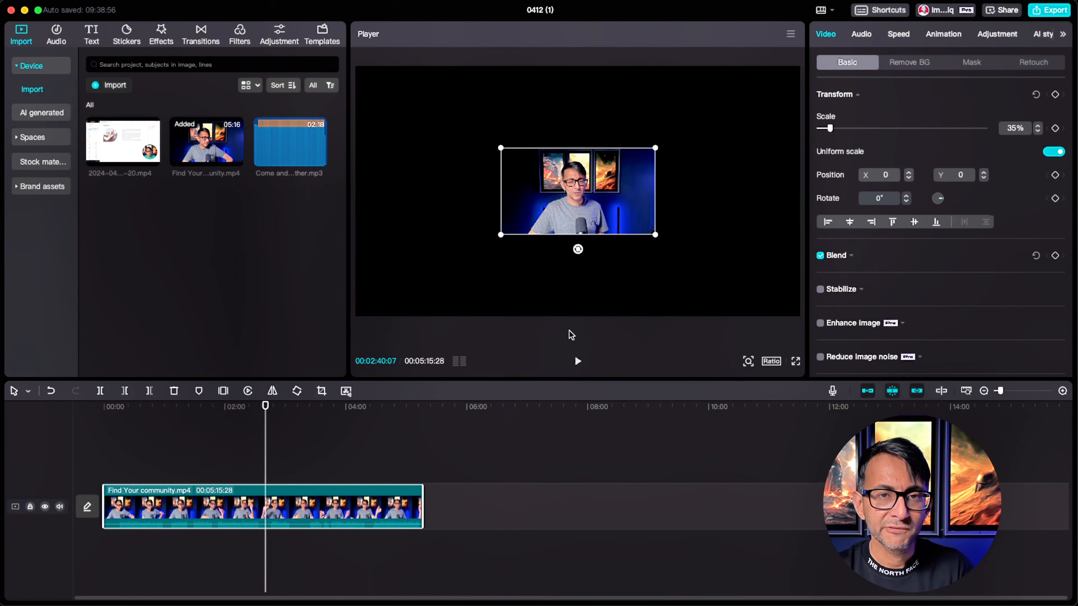
left_click_drag(121, 147, 440, 493)
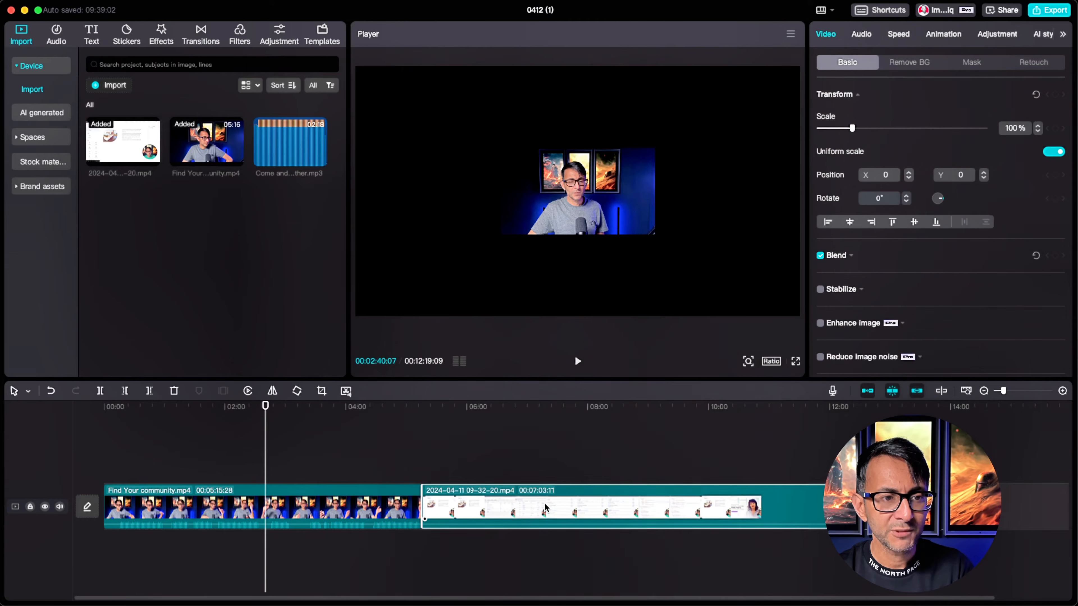
mouse_move(402, 456)
left_mouse_down()
mouse_move(423, 460)
mouse_move(401, 462)
left_mouse_up()
left_click_drag(418, 503, 166, 460)
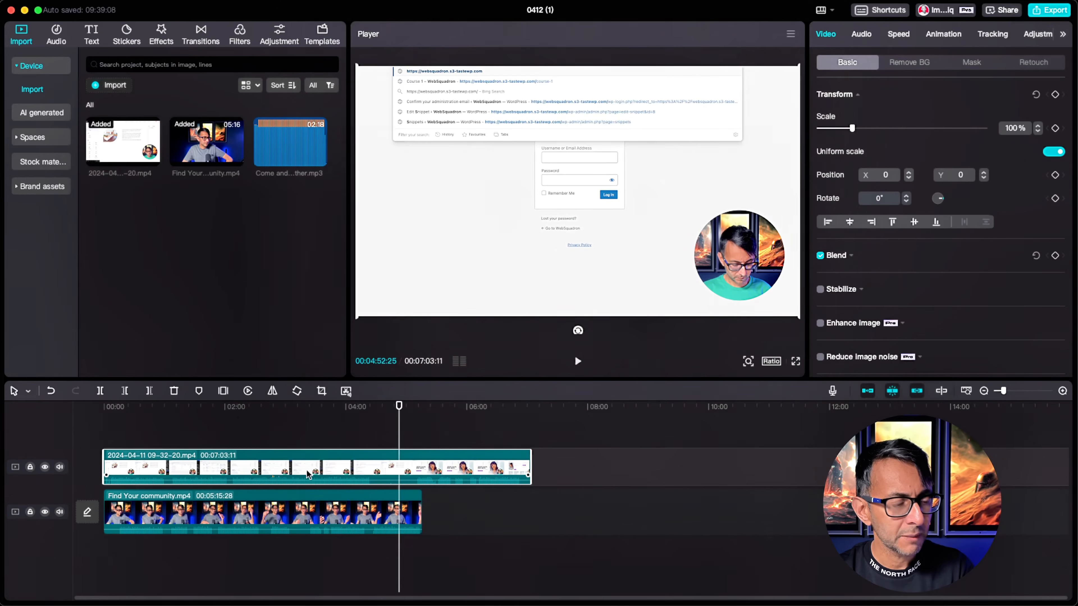
Step: Shrink the screen recording to about the talking-head clip's size and arrange the two side by side along the frame's upper edge
left_click_drag(852, 128, 831, 126)
left_click(123, 434)
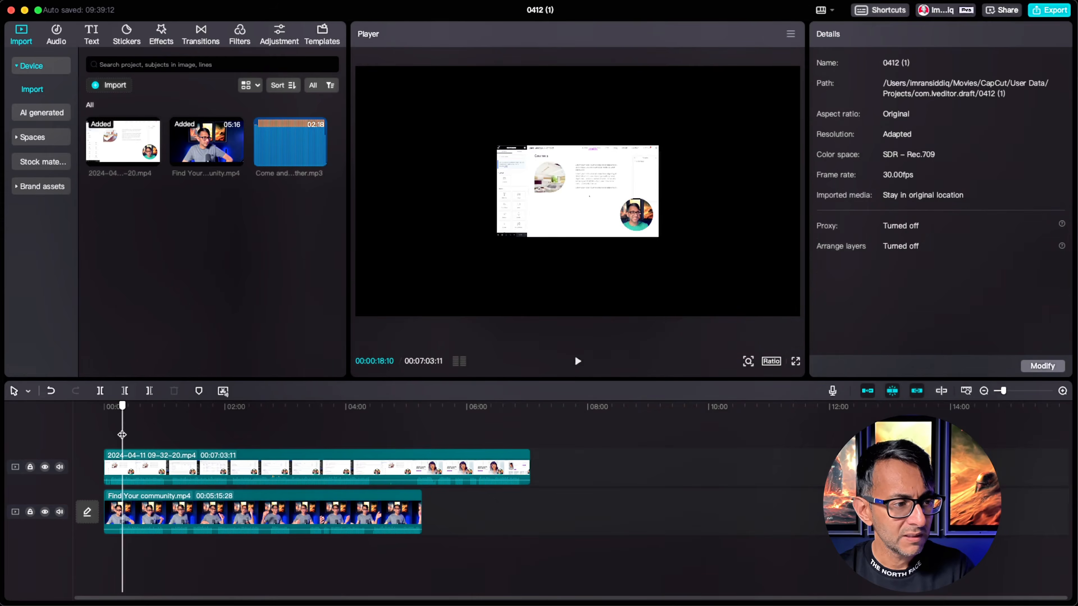
left_click_drag(605, 209, 622, 133)
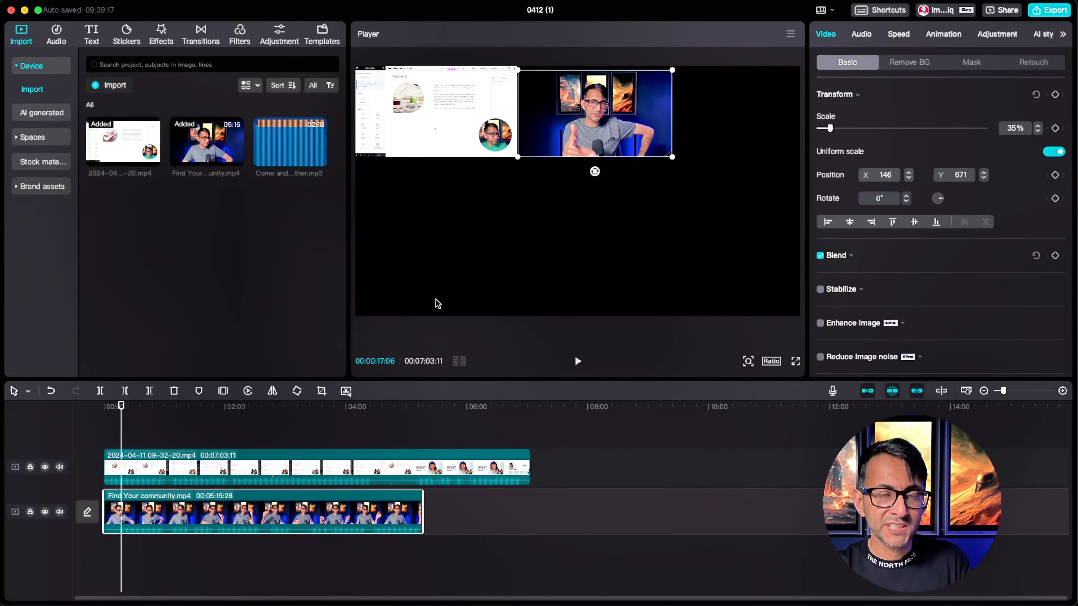
Step: Delete the screen recording clip from the upper track
left_click(471, 467)
key("Delete")
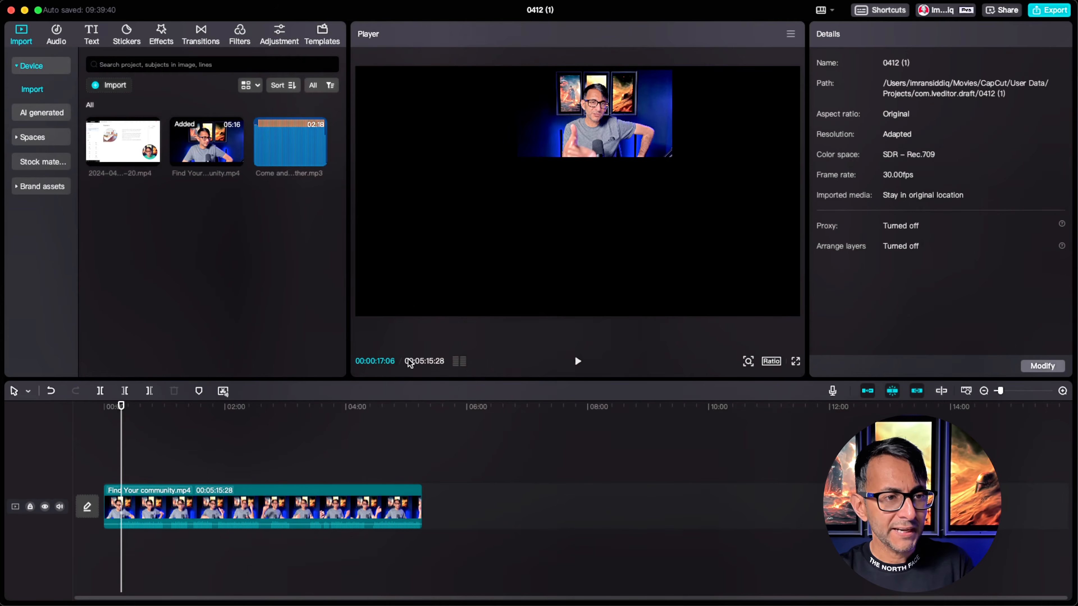
Step: Recentre the "Find Your community.mp4" clip in the frame at position 0, 0 and set its scale to 100%
left_click(221, 452)
left_click(157, 492)
left_click_drag(593, 126, 577, 202)
double_click(1017, 127)
type("100")
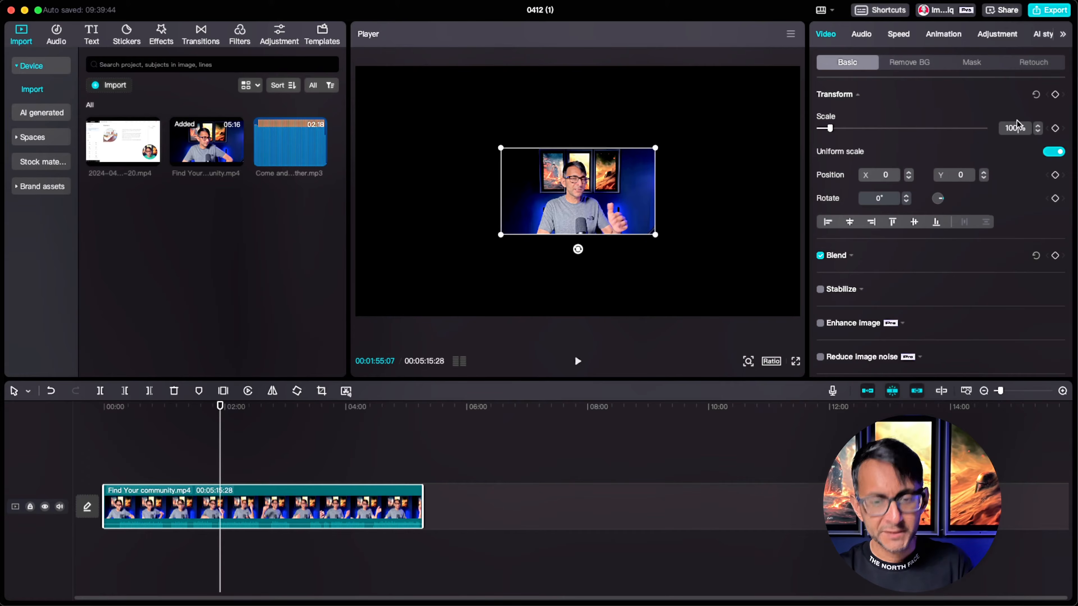
key("Return")
left_click_drag(655, 176, 647, 214)
key("super+z")
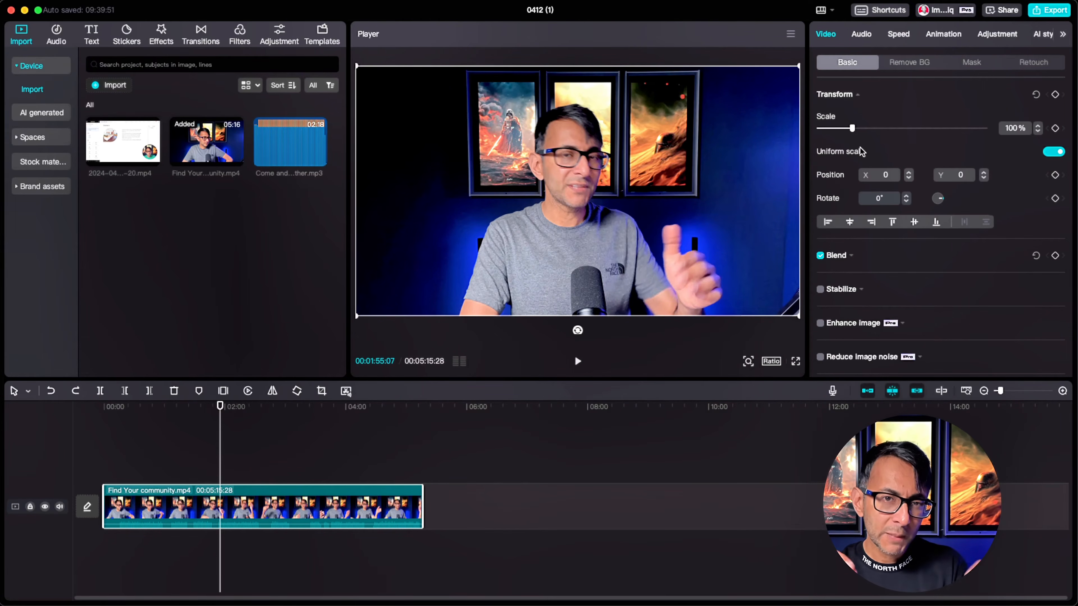
Step: Try a Y position of 500 and a rotation of about -33° on the clip, and undo both changes
left_click(956, 175)
type("500")
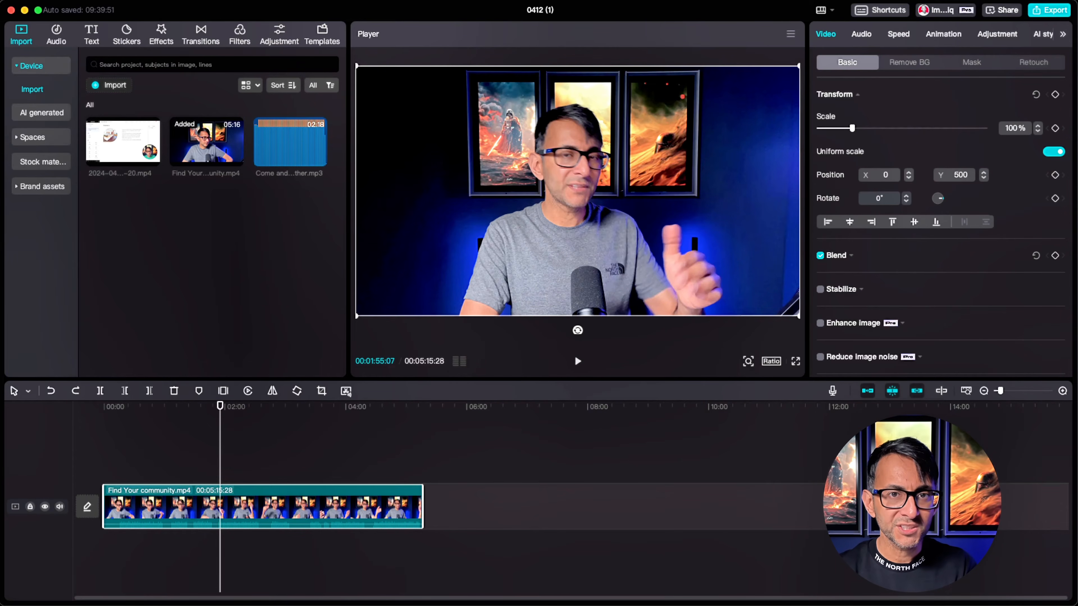
key("Return")
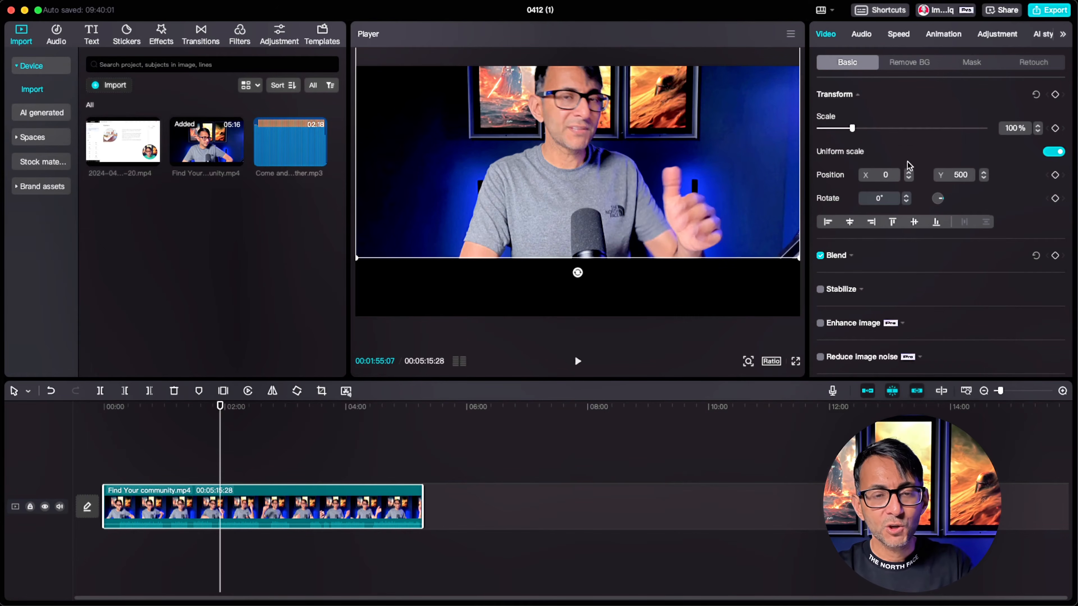
left_click_drag(578, 273, 653, 268)
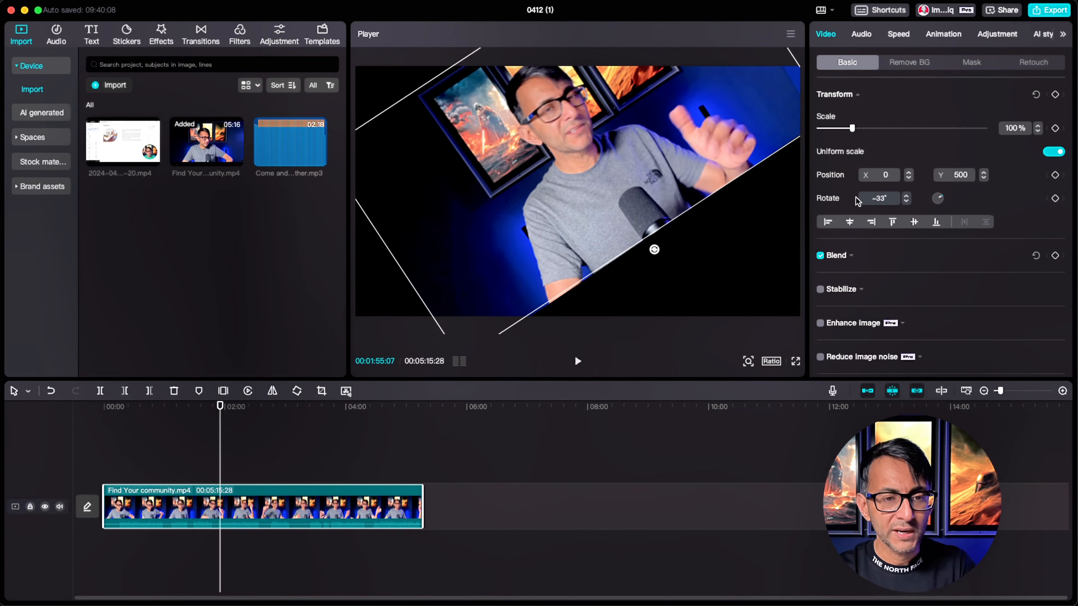
key("super+z")
scroll(962, 240, "down", 4)
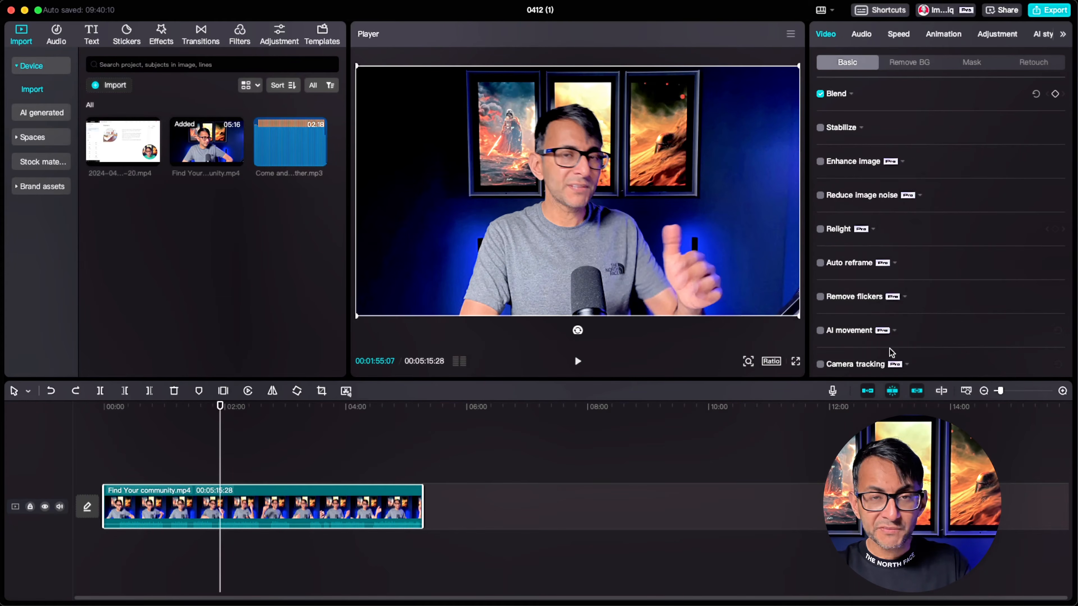
scroll(905, 338, "down", 2)
scroll(905, 338, "up", 6)
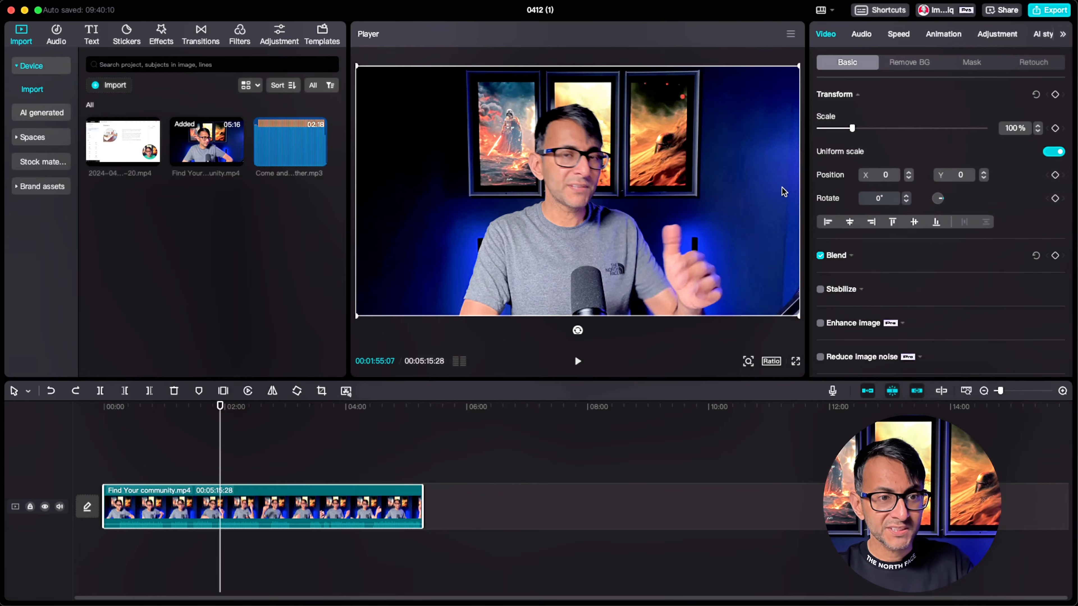
Step: Increase the contrast of the "Find Your community.mp4" clip, previewing the frame at about the one-minute mark
left_click(171, 448)
left_click(164, 450)
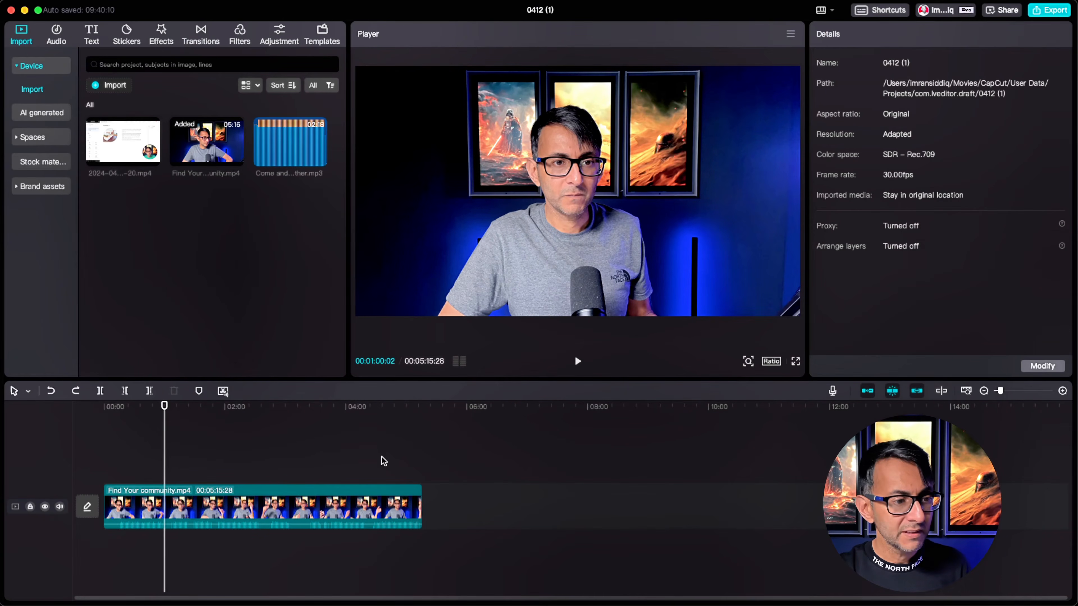
left_click(333, 516)
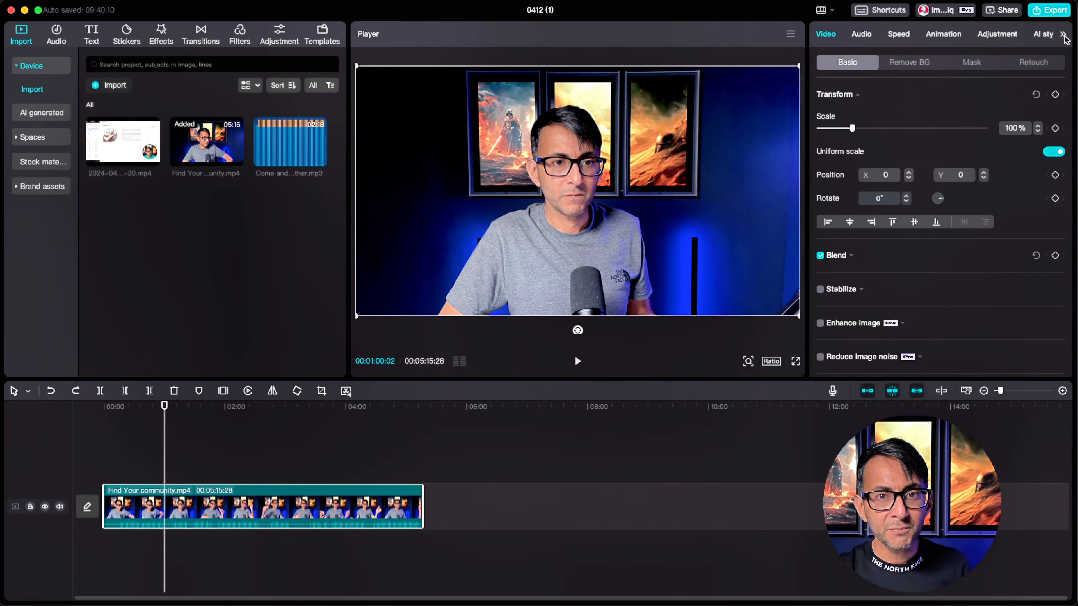
left_click(1012, 36)
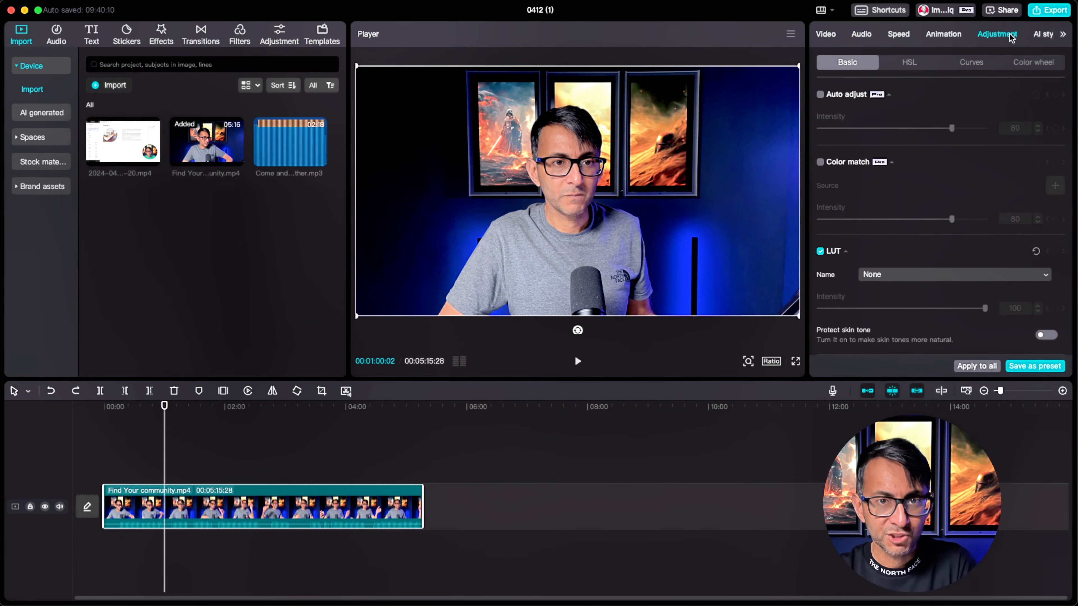
scroll(999, 140, "down", 10)
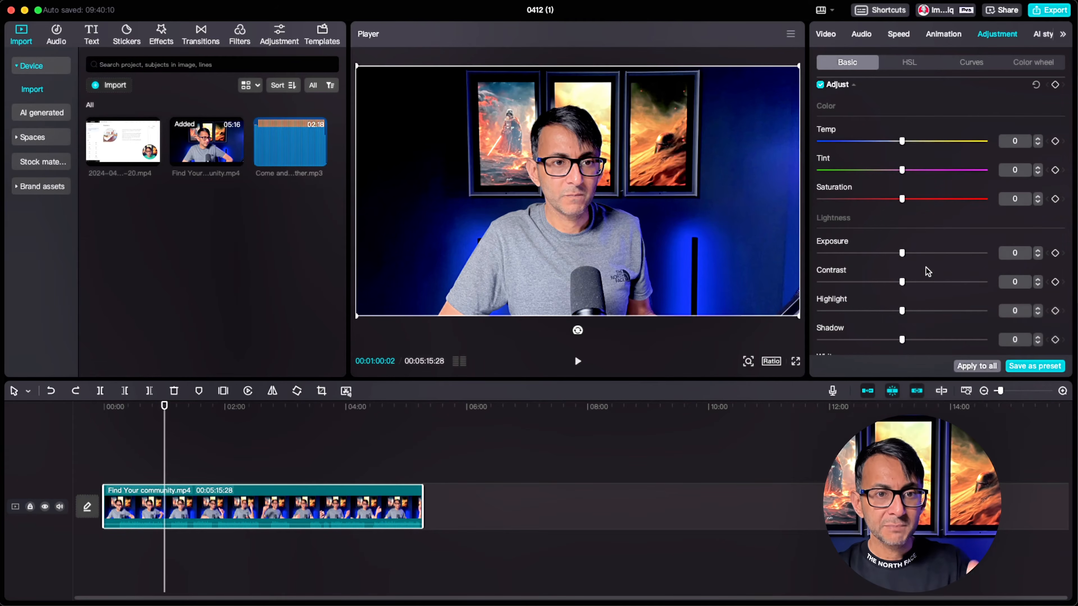
scroll(917, 250, "down", 5)
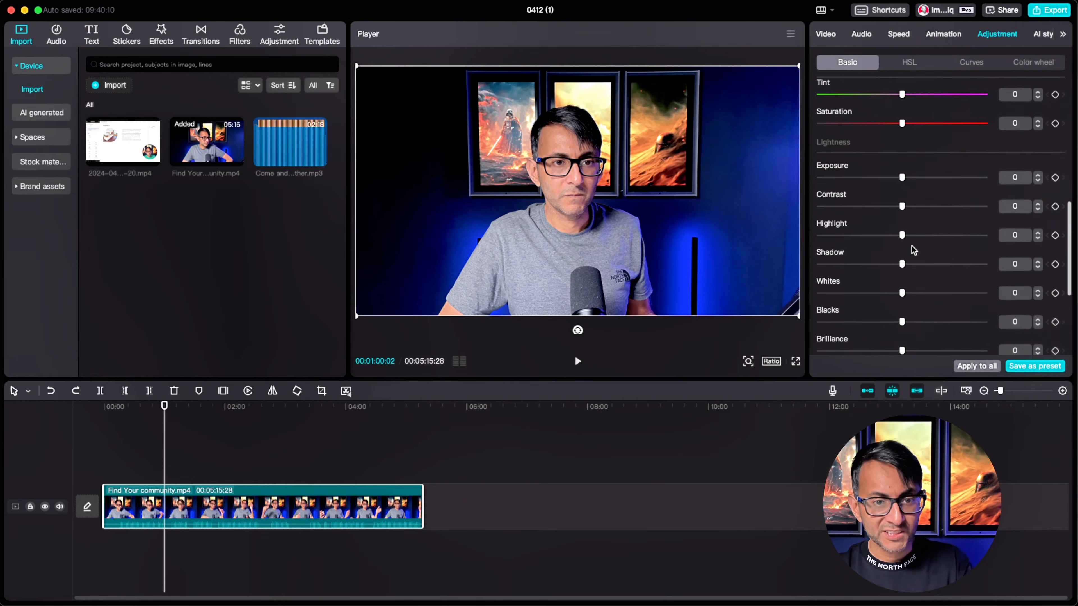
scroll(891, 191, "up", 2)
scroll(885, 284, "down", 3)
scroll(886, 285, "up", 8)
scroll(911, 278, "down", 2)
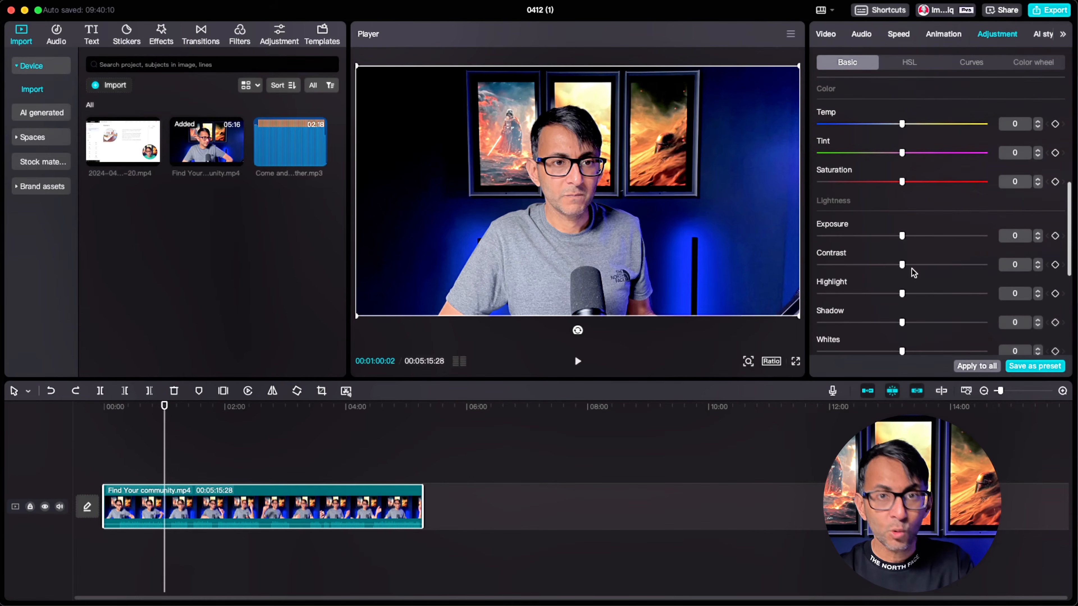
left_click_drag(903, 265, 930, 275)
Step: Try Auto adjust on the clip, comparing it on and off and lowering its intensity to 60, and leave it off
scroll(930, 205, "up", 10)
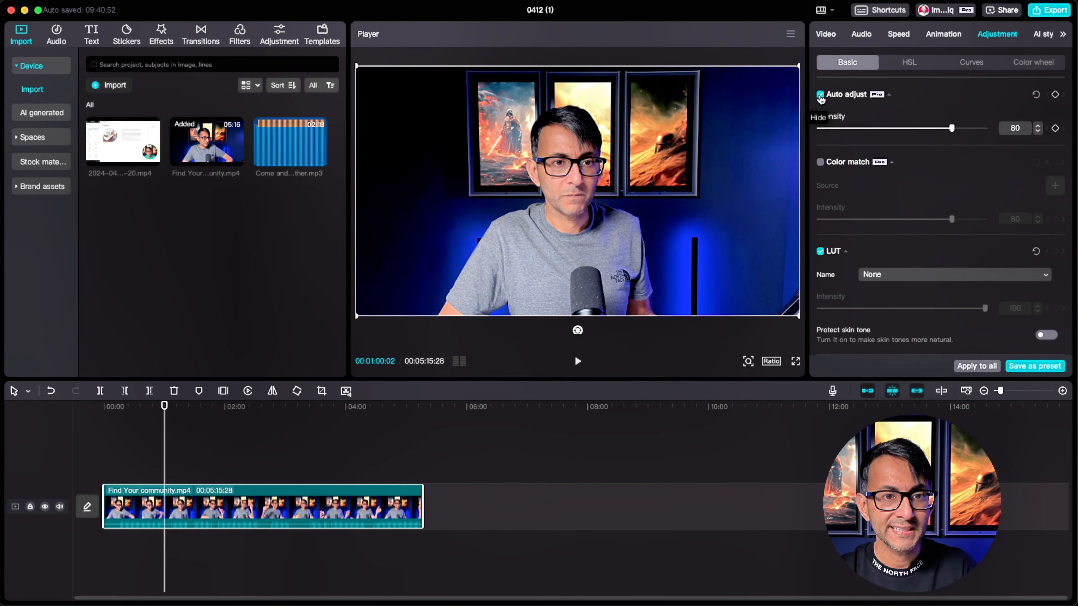
left_click(820, 94)
left_click(819, 96)
left_click(820, 96)
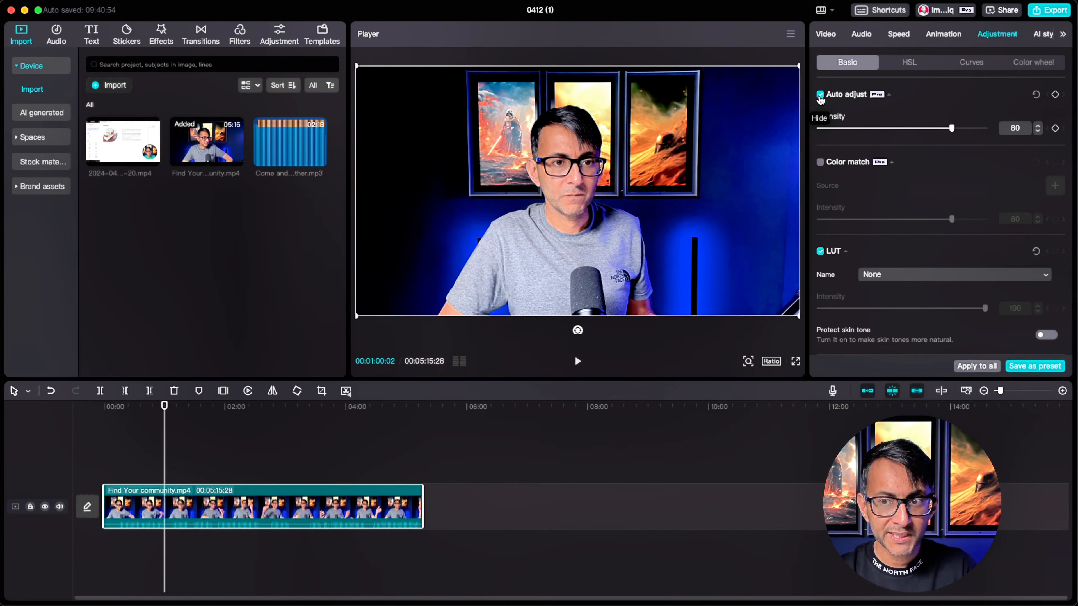
left_click_drag(948, 131, 918, 133)
left_click(819, 96)
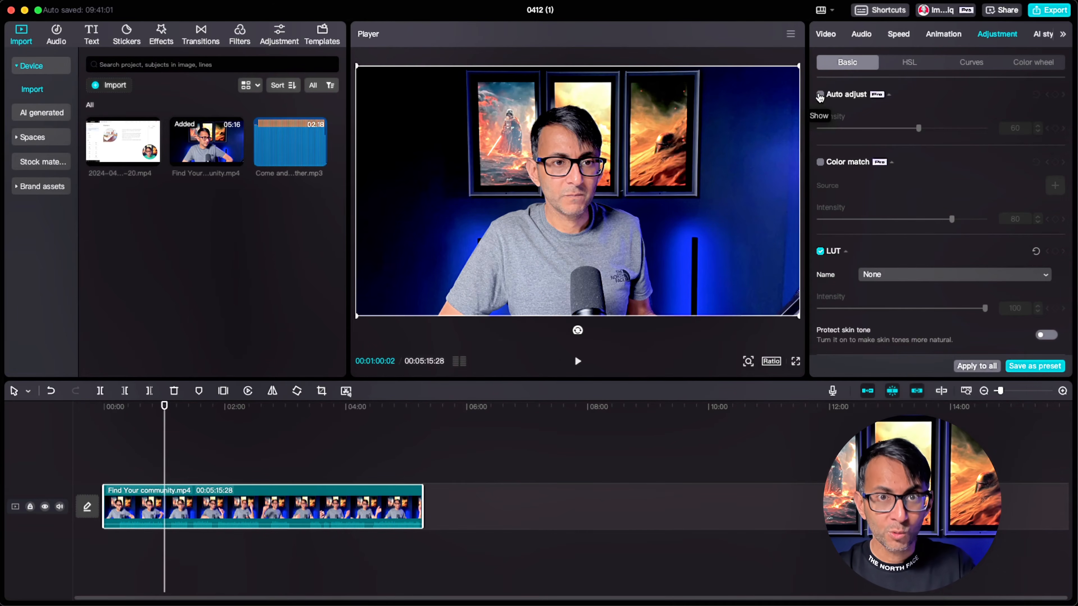
Step: Turn Auto adjust on for the "Find Your community.mp4" clip at intensity 60 and look through its basic colour settings
left_click(820, 96)
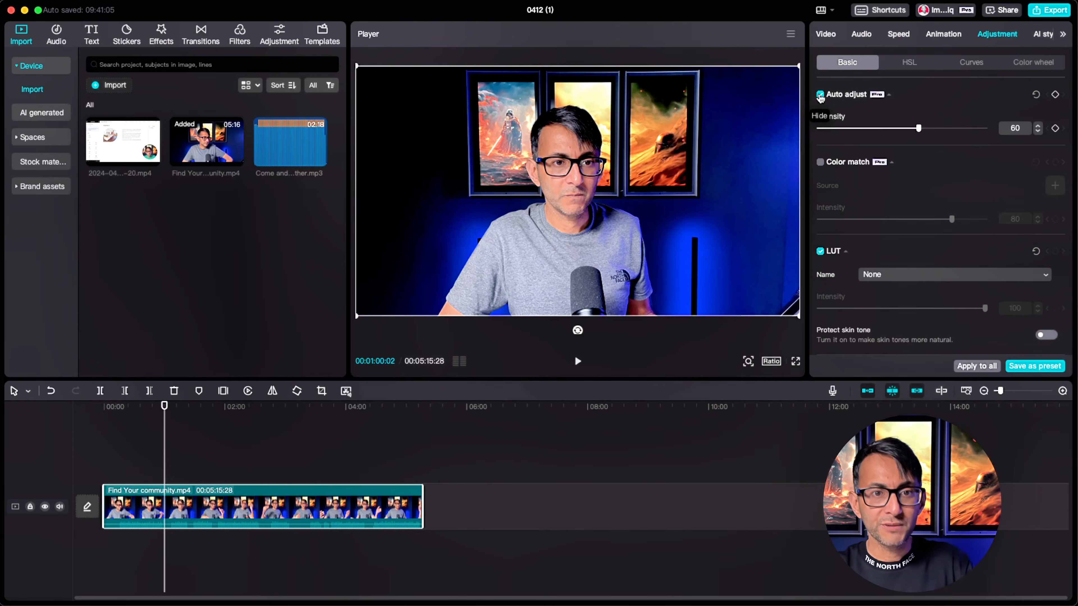
scroll(885, 196, "down", 10)
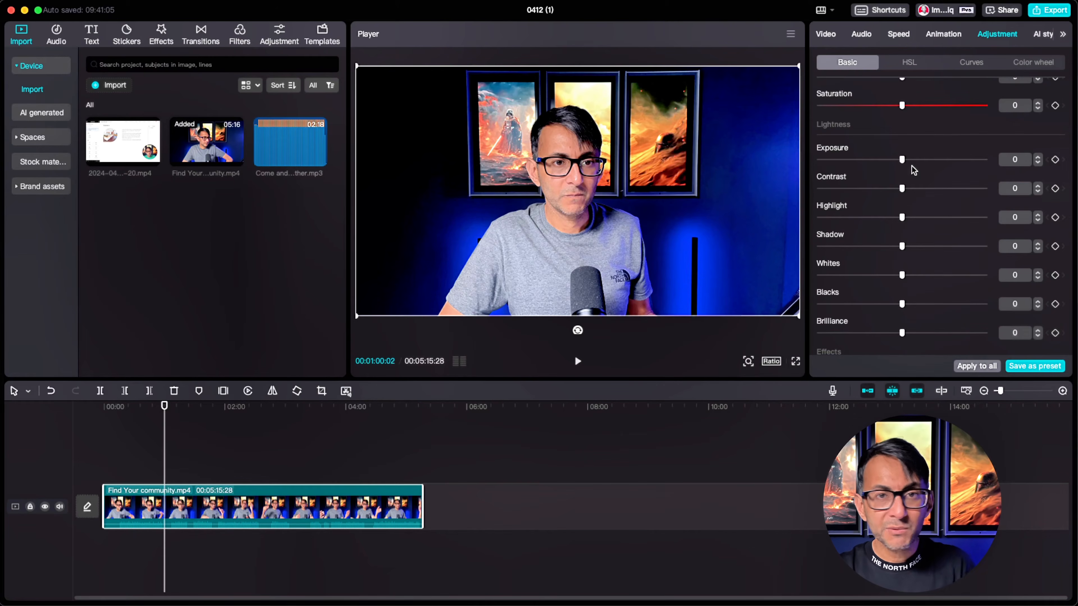
scroll(911, 165, "up", 10)
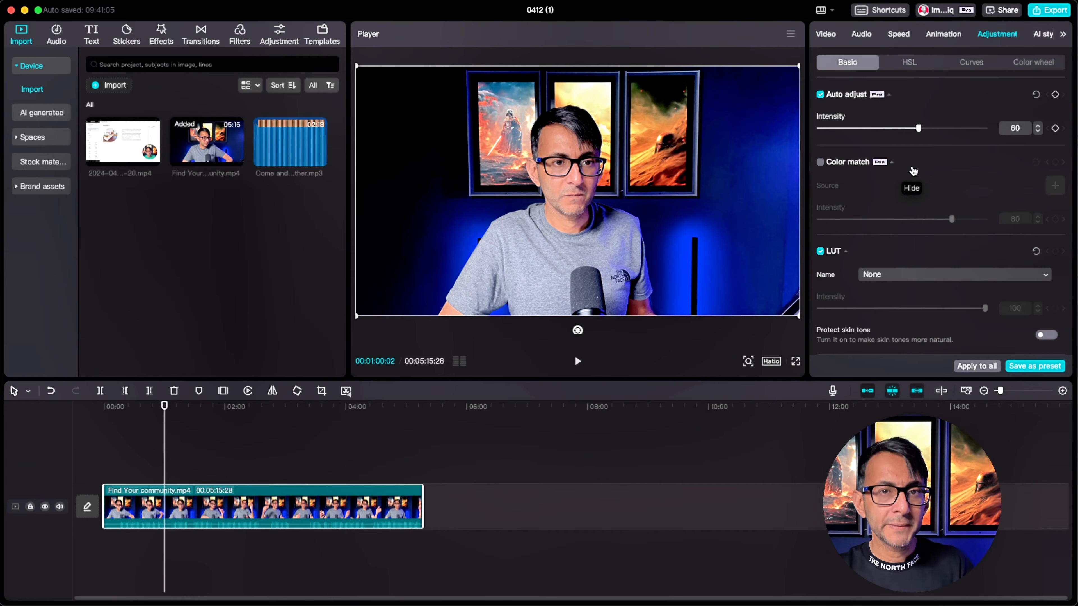
scroll(912, 183, "down", 10)
Step: Look at the HSL controls for blue and red, try an orange tint of 23, and reset the HSL adjustments
left_click(909, 62)
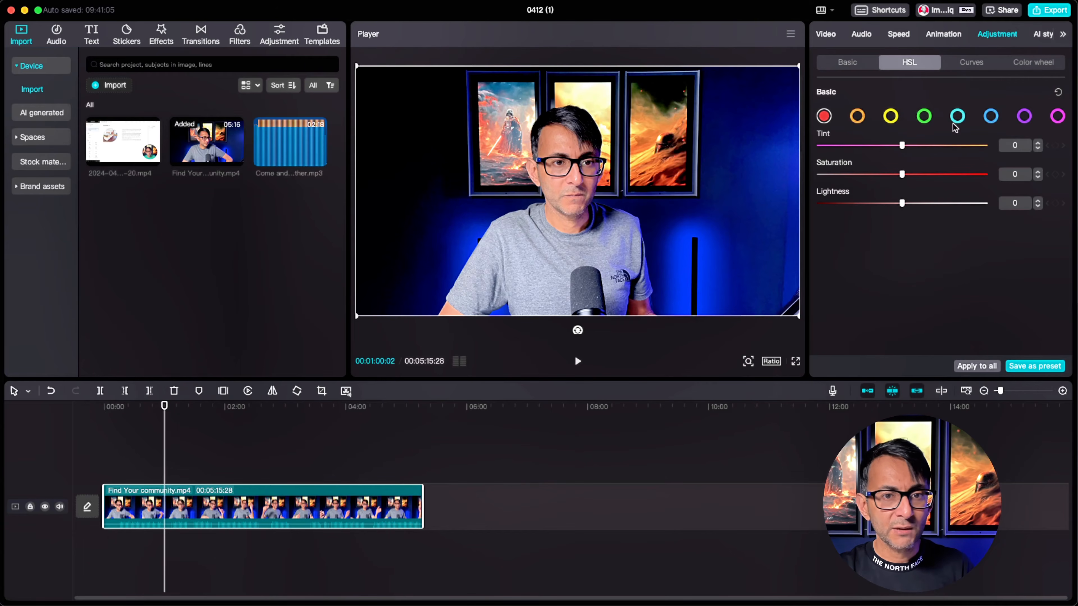
left_click(991, 116)
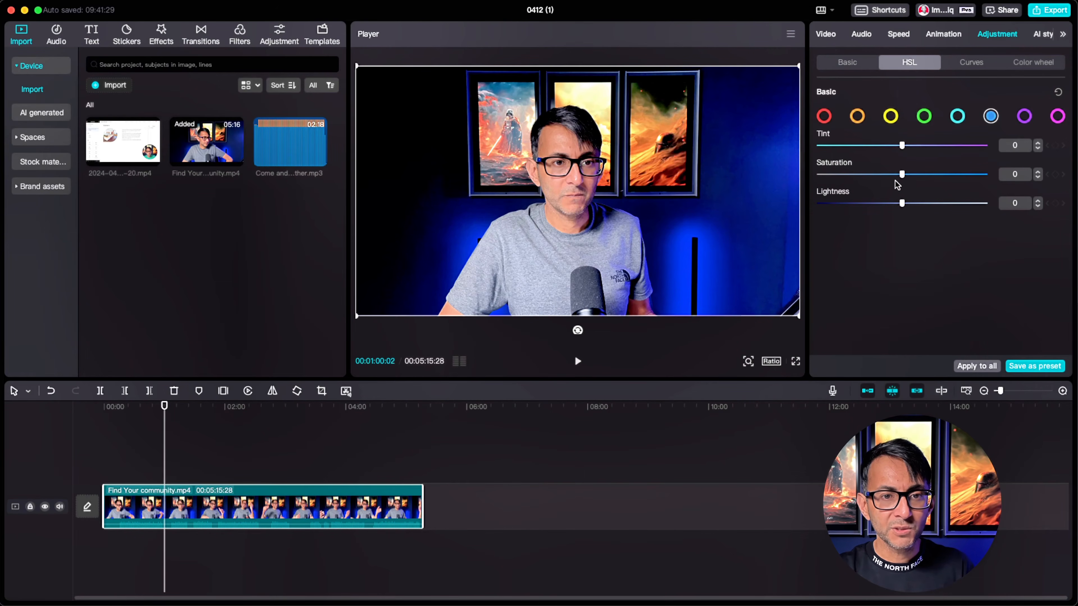
mouse_move(900, 147)
left_mouse_down()
mouse_move(963, 148)
mouse_move(862, 149)
mouse_move(957, 150)
mouse_move(899, 148)
left_mouse_up()
left_click(824, 118)
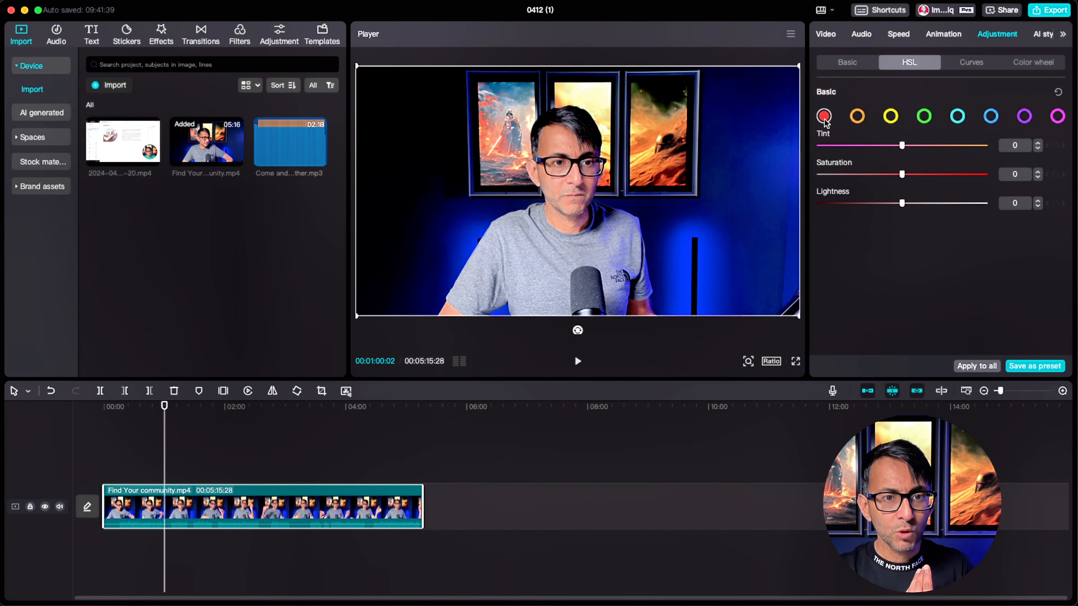
left_click(857, 121)
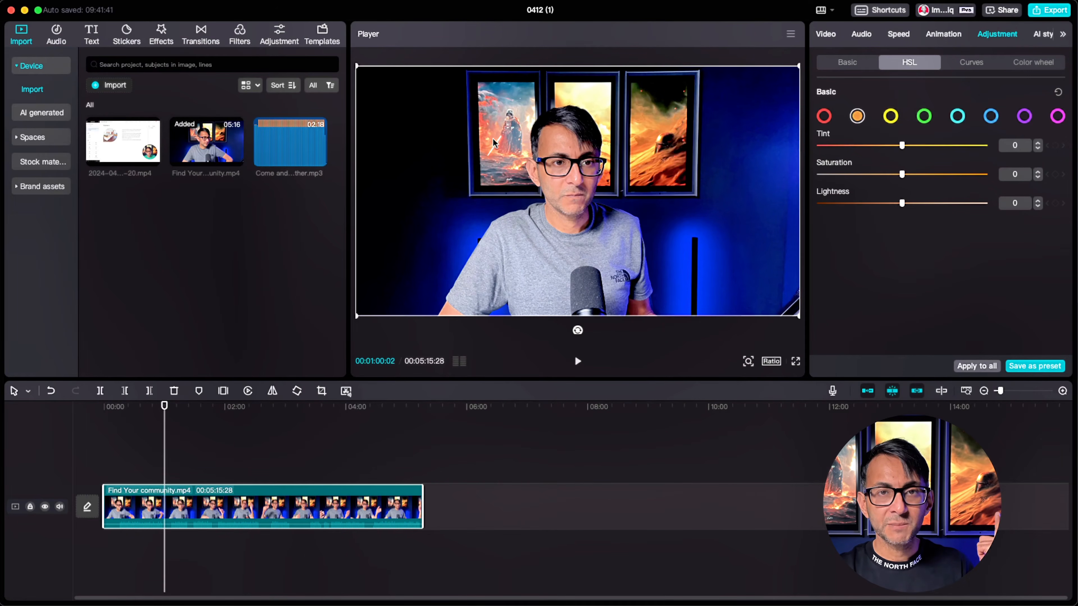
mouse_move(902, 146)
left_mouse_down()
mouse_move(979, 150)
mouse_move(811, 147)
mouse_move(920, 146)
left_mouse_up()
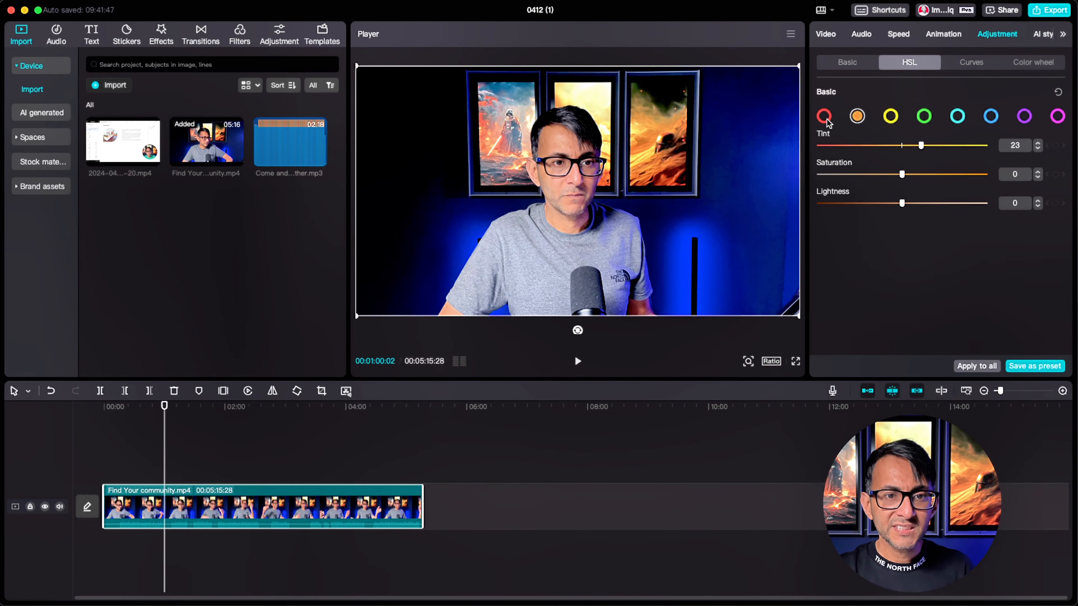
left_click(1058, 92)
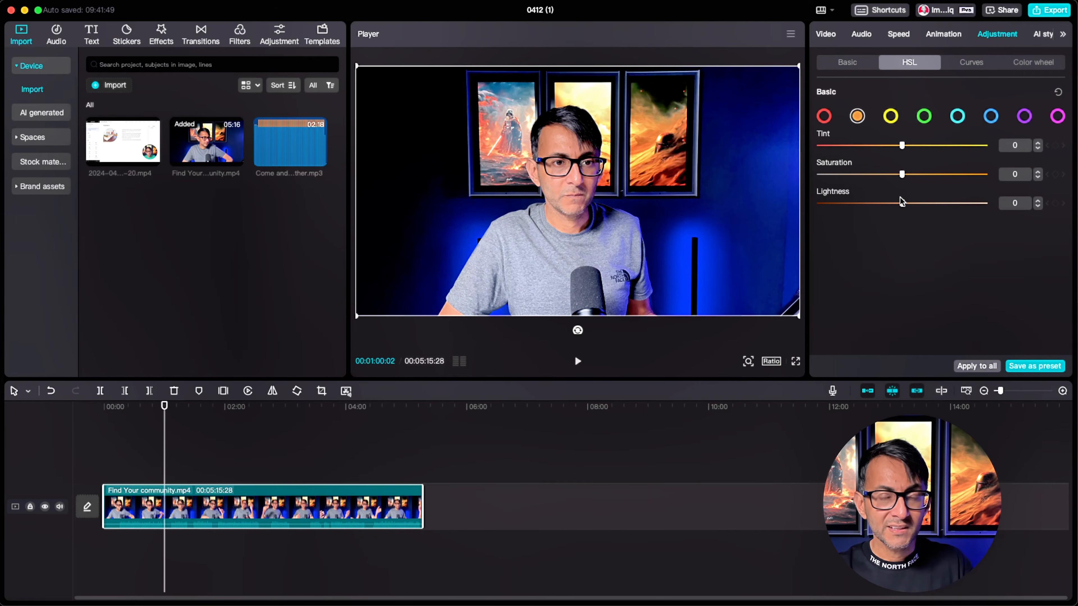
Step: Try reshaping a colour curve on the clip and reset the curves
left_click(965, 65)
left_click_drag(959, 193, 1006, 234)
left_click(1058, 92)
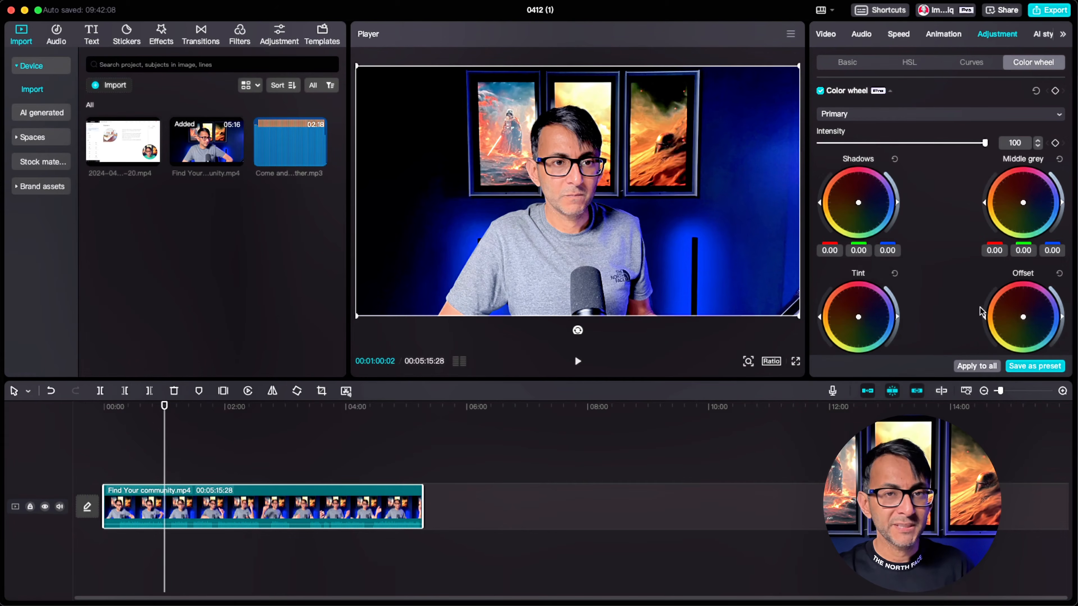
Step: Turn on Normalize loudness and Reduce noise for the clip's audio and look over the remaining audio options
left_click(849, 63)
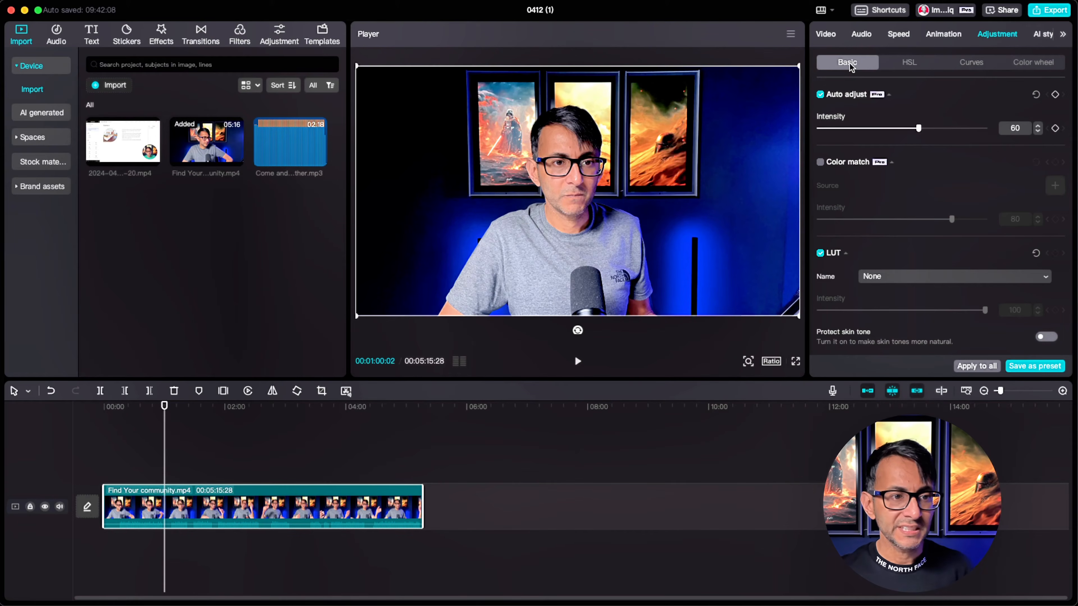
left_click(823, 37)
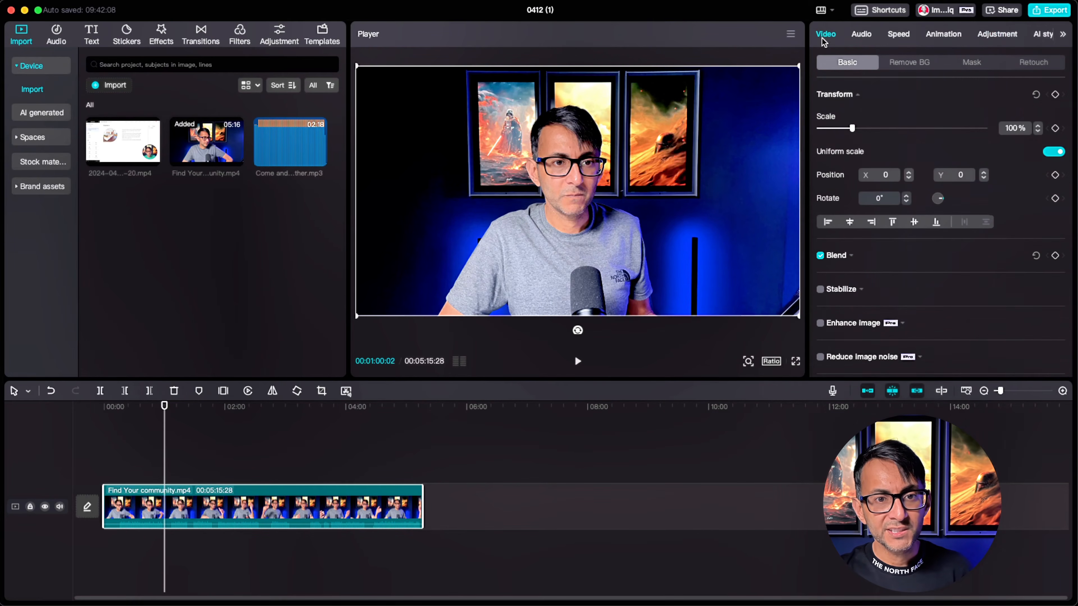
left_click(862, 36)
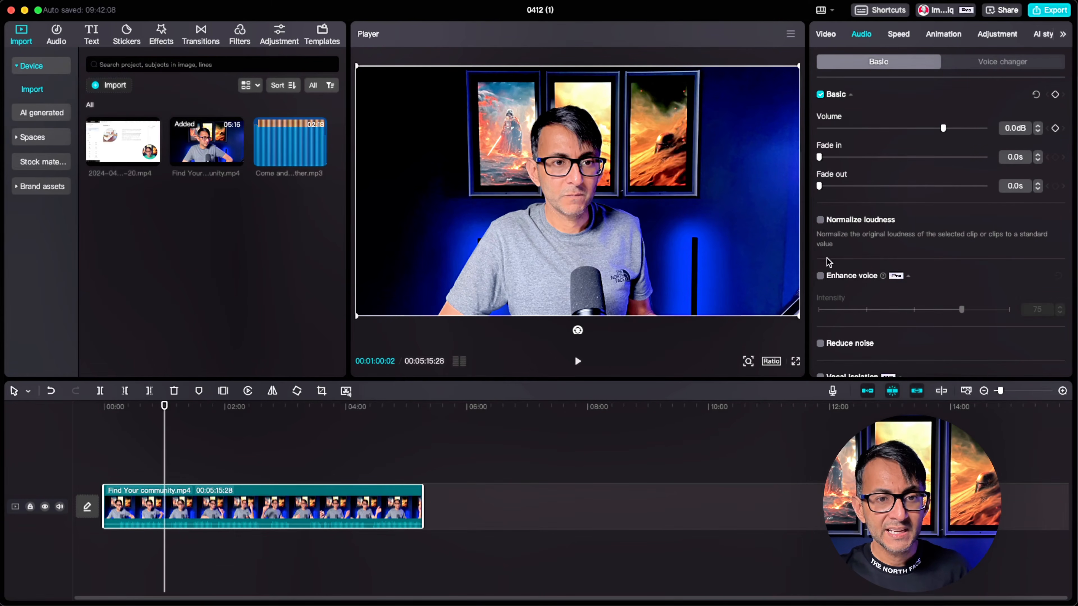
left_click(820, 220)
left_click(820, 334)
scroll(954, 313, "down", 1)
scroll(954, 313, "down", 2)
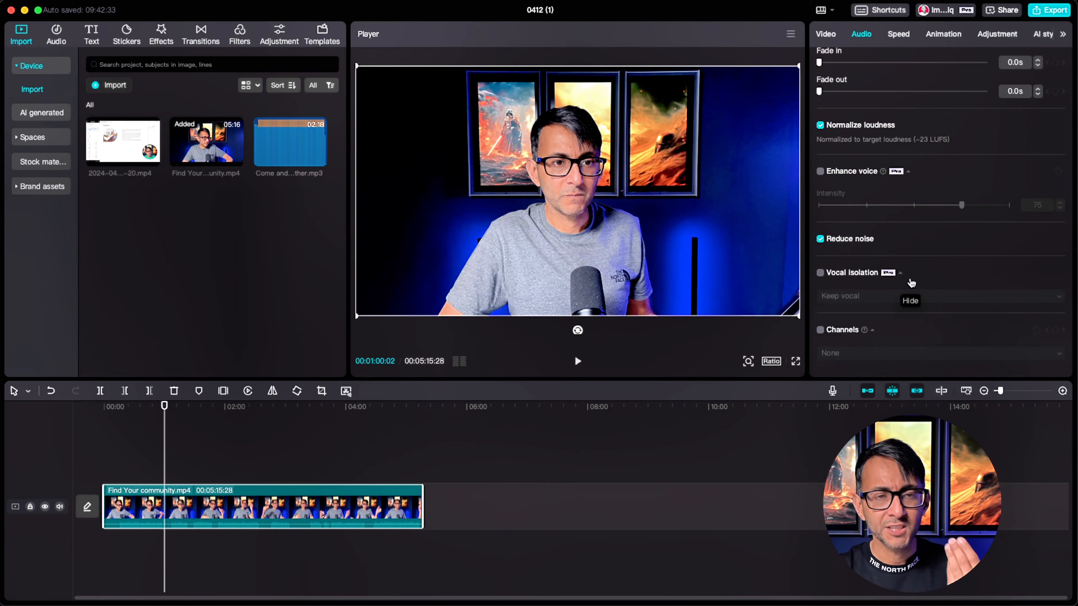
scroll(891, 271, "up", 4)
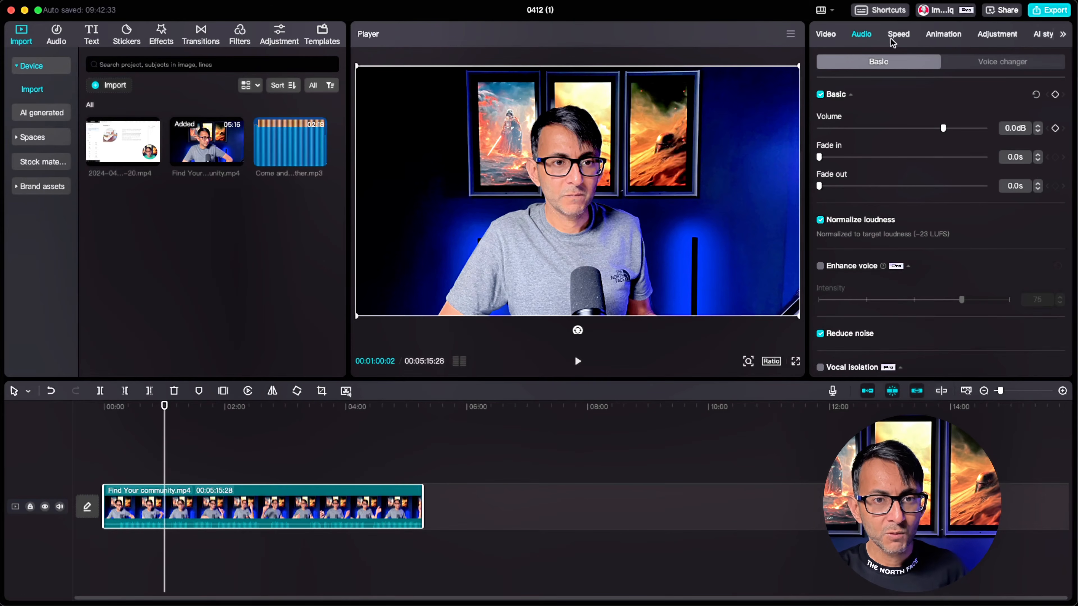
Step: Try a speed of 6.9x on the clip and preview it from near the start
left_click(898, 35)
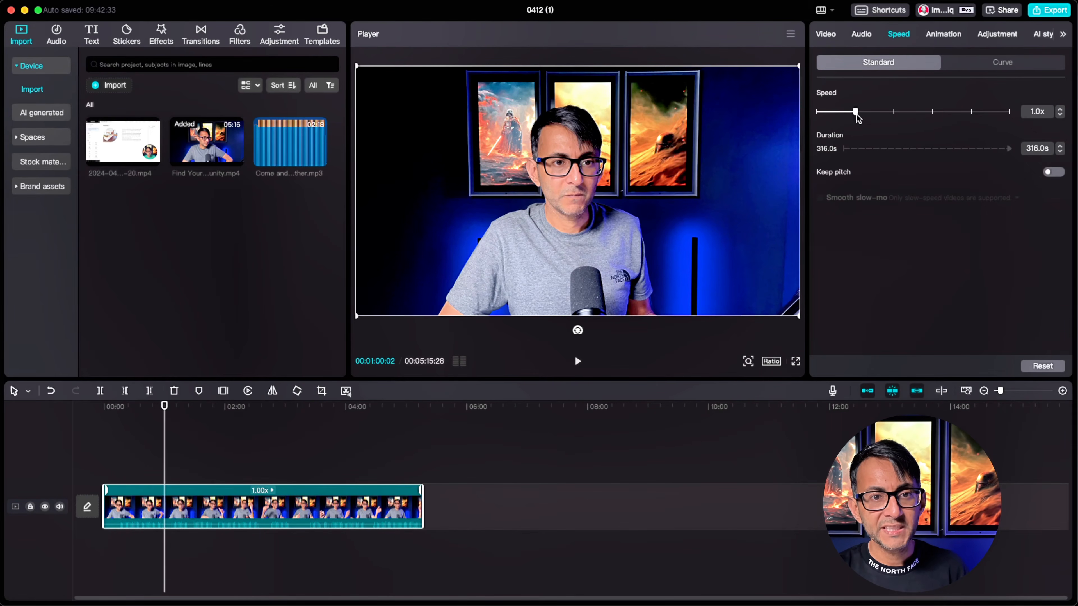
left_click_drag(854, 111, 946, 112)
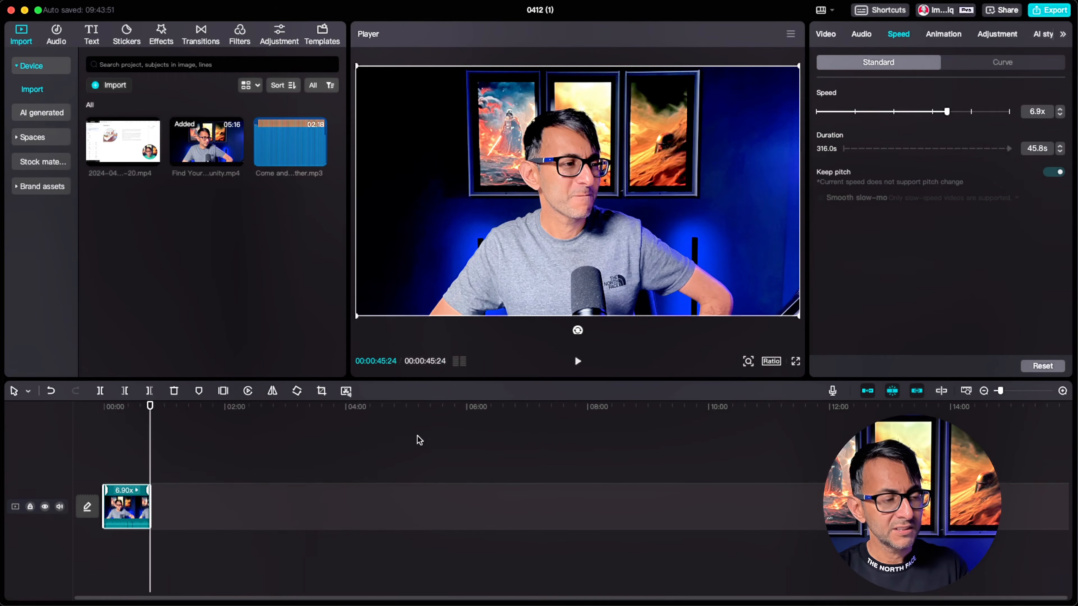
left_click(115, 471)
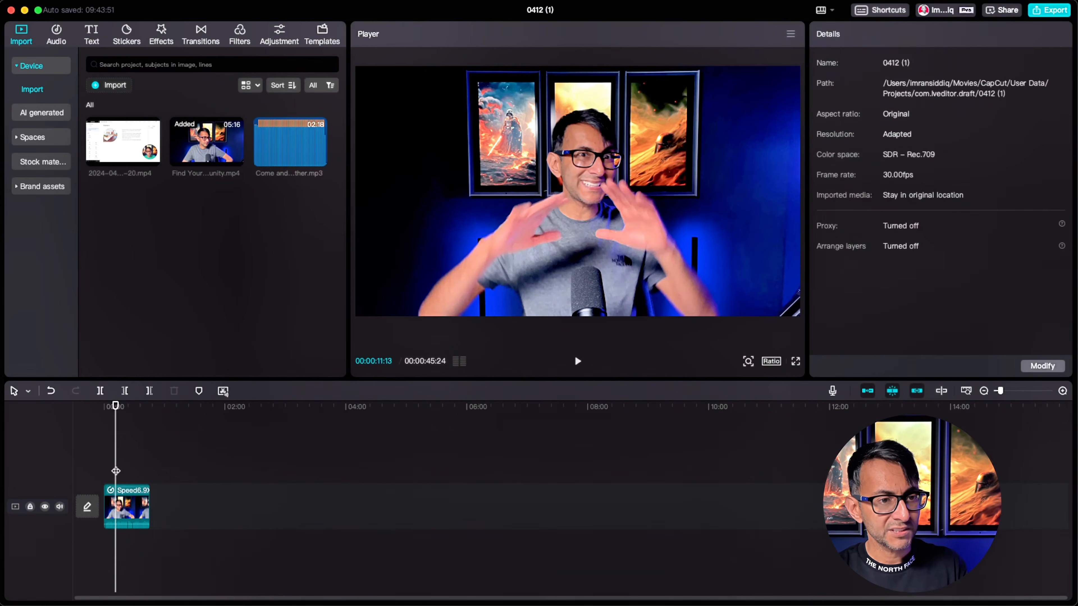
key("space")
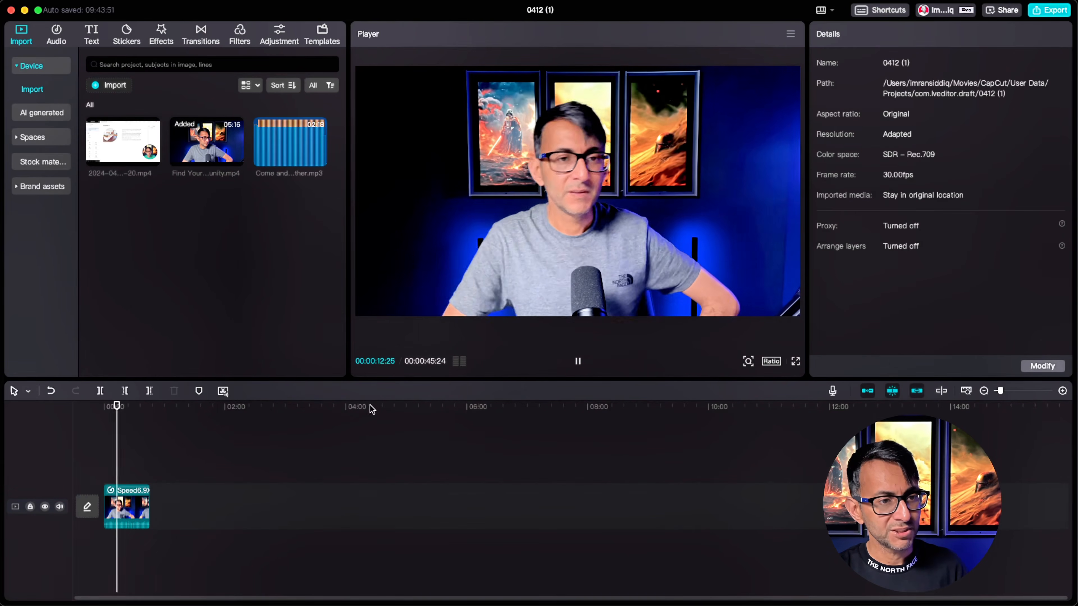
Step: Try a slow-motion speed on the clip and preview the slowed playback
left_click(142, 512)
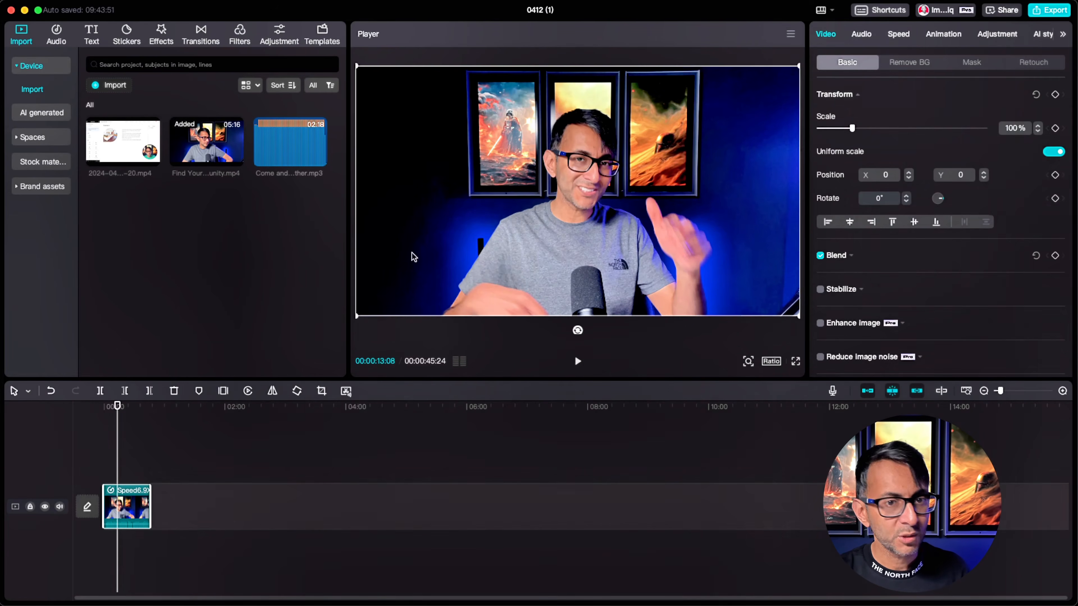
left_click(897, 35)
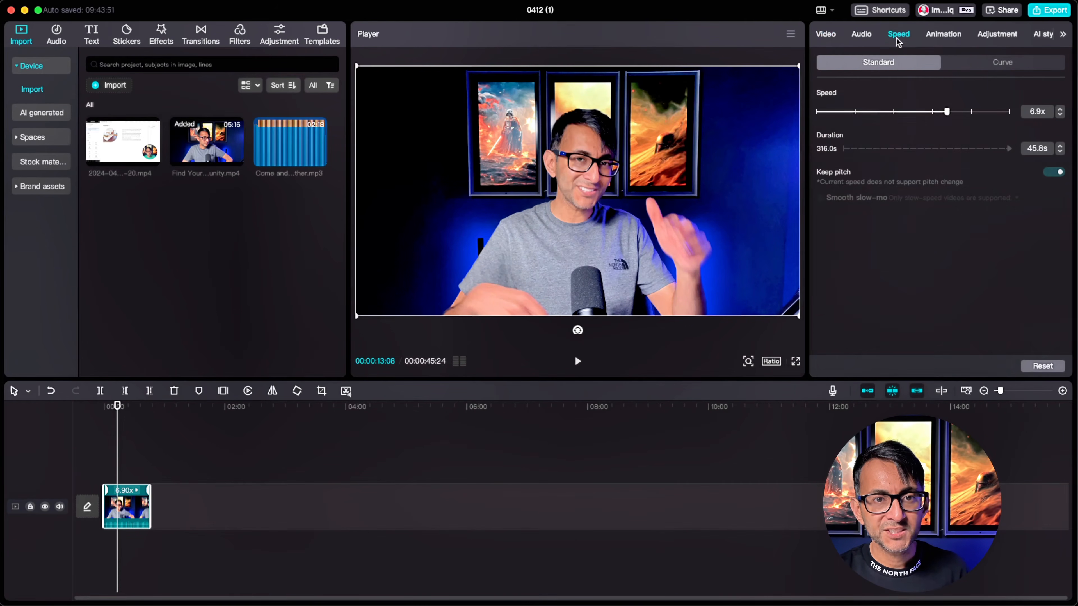
left_click_drag(944, 115, 822, 115)
left_click(181, 454)
key("space")
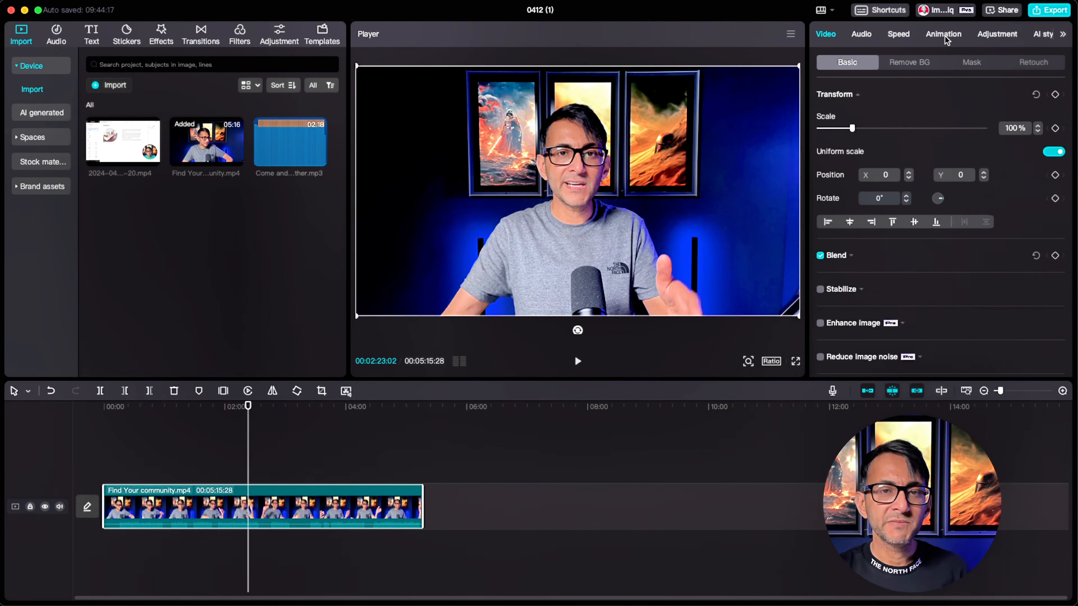
Step: Look through the In animations for the clip, and deselect it with the playhead at the end of the footage
left_click(944, 37)
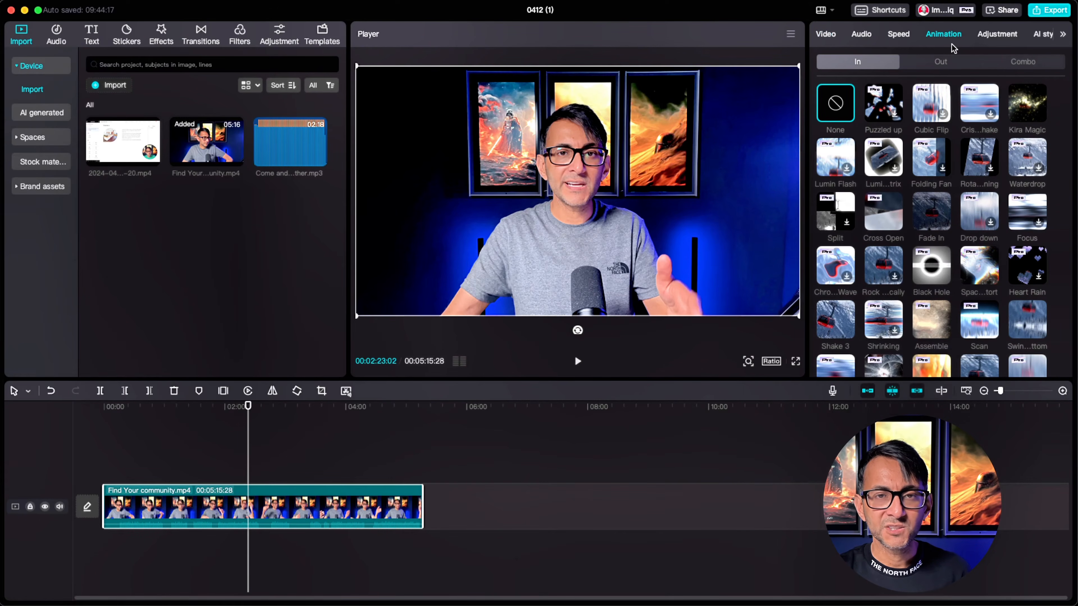
scroll(945, 200, "down", 2)
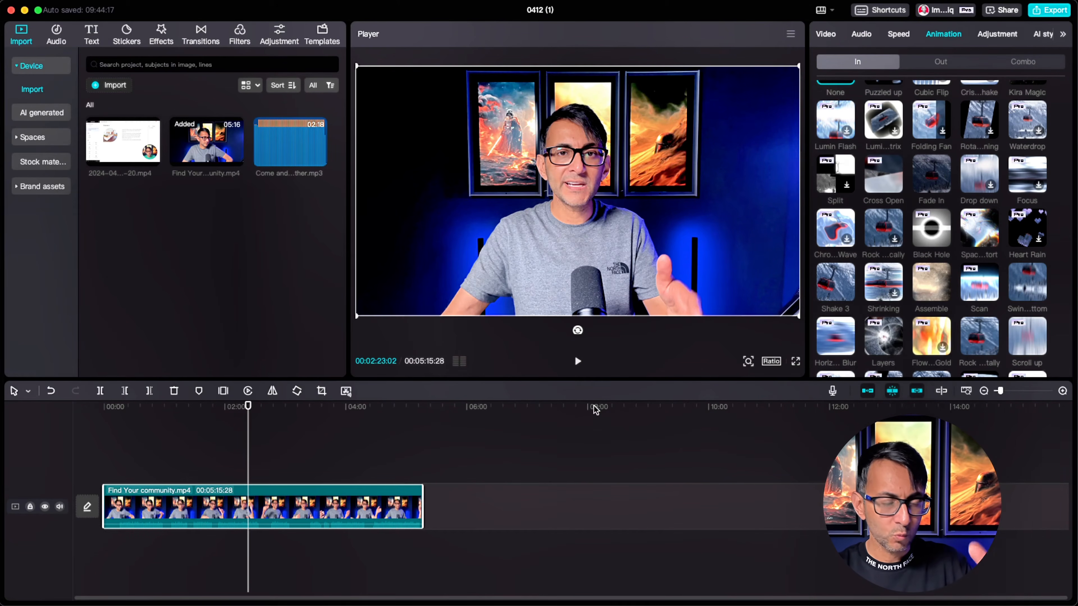
left_click(498, 448)
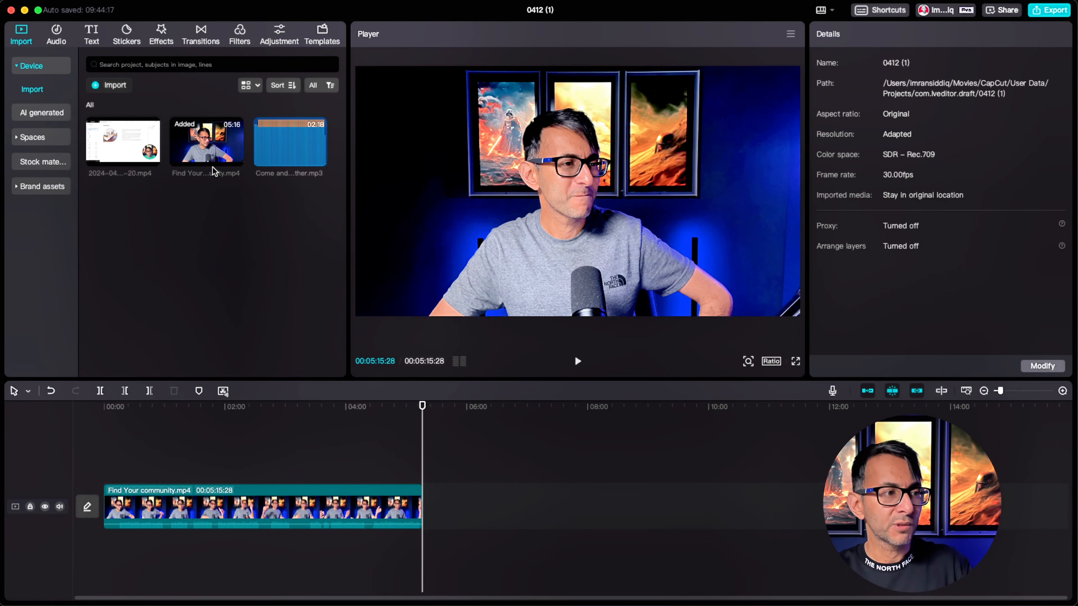
Step: Look at the AI image generator and browse the Trending, Green Screen and Background stock material
left_click(47, 114)
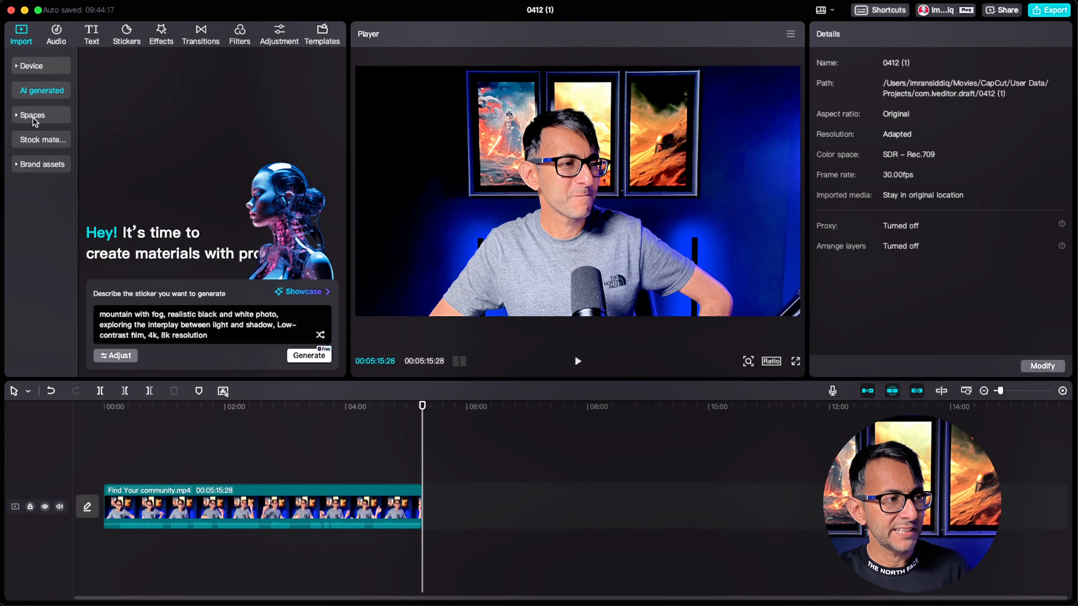
left_click(43, 140)
scroll(238, 236, "down", 3)
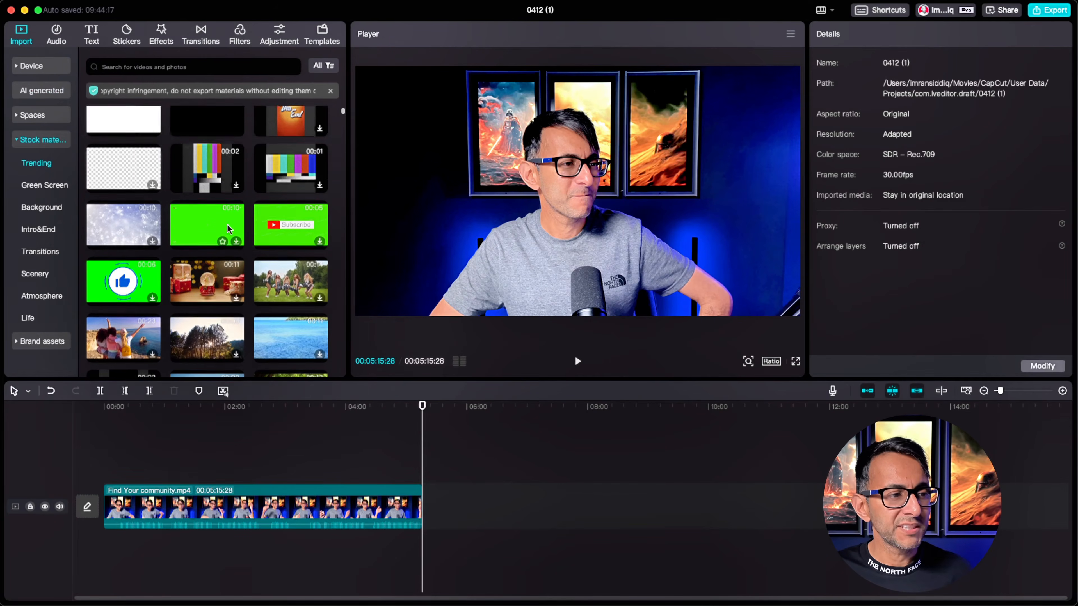
scroll(238, 235, "down", 5)
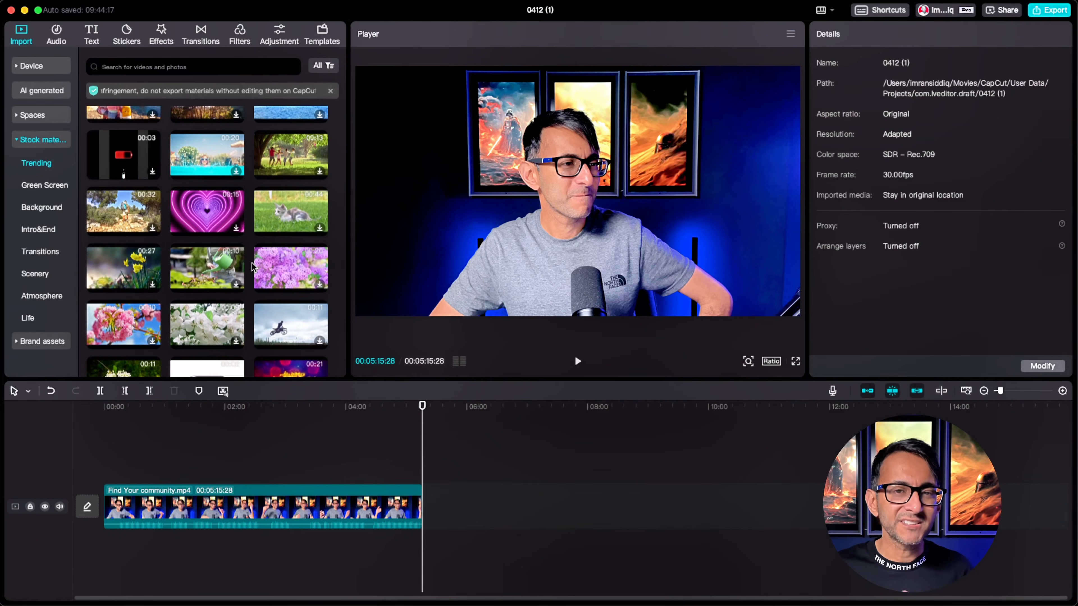
scroll(274, 240, "down", 3)
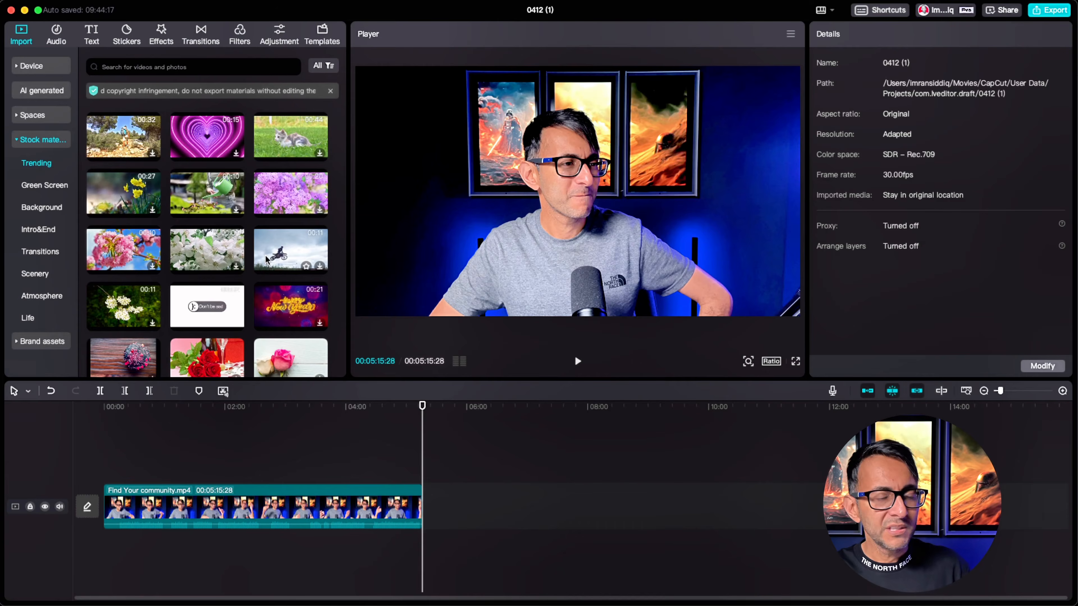
scroll(266, 257, "up", 5)
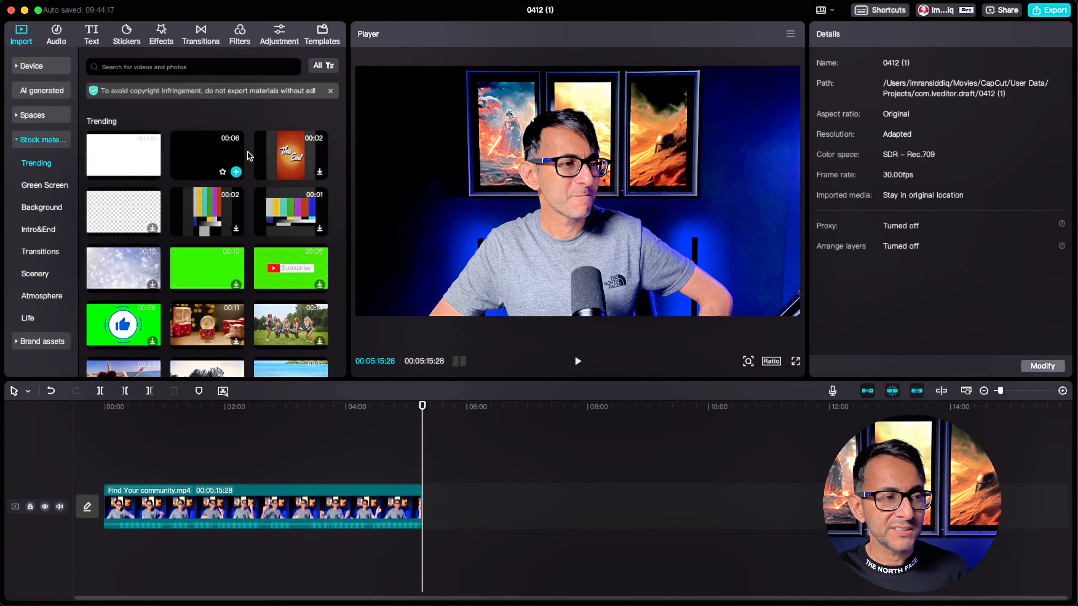
scroll(289, 180, "down", 10)
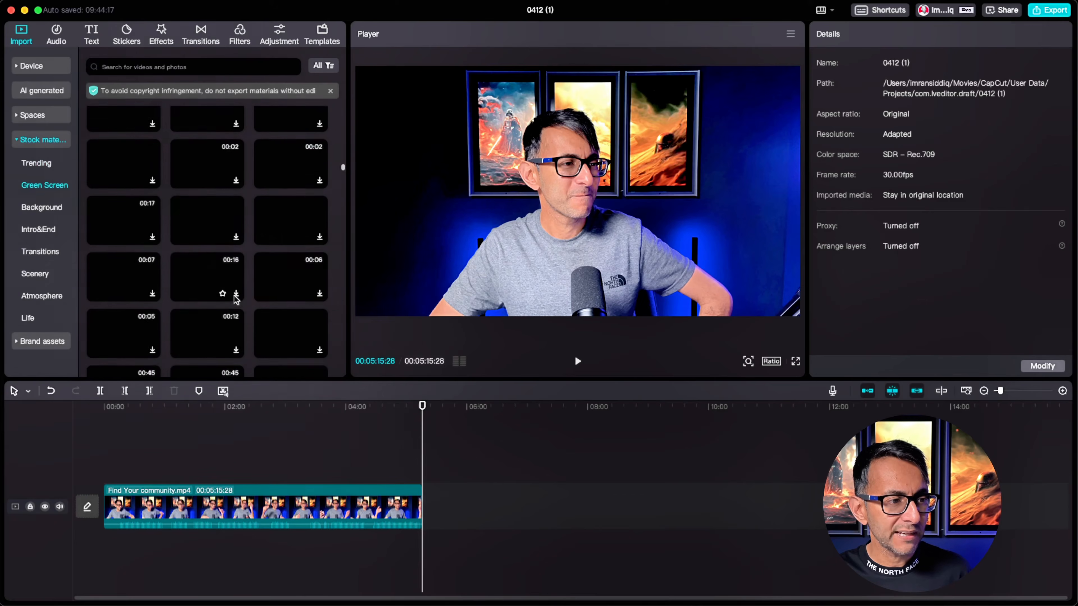
scroll(236, 300, "down", 5)
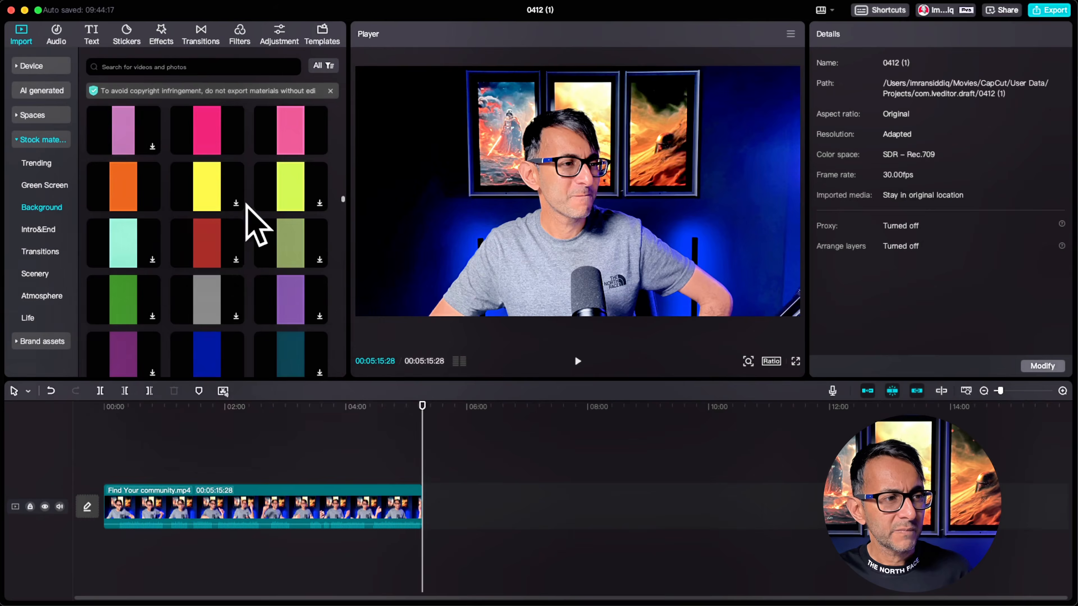
scroll(216, 248, "up", 8)
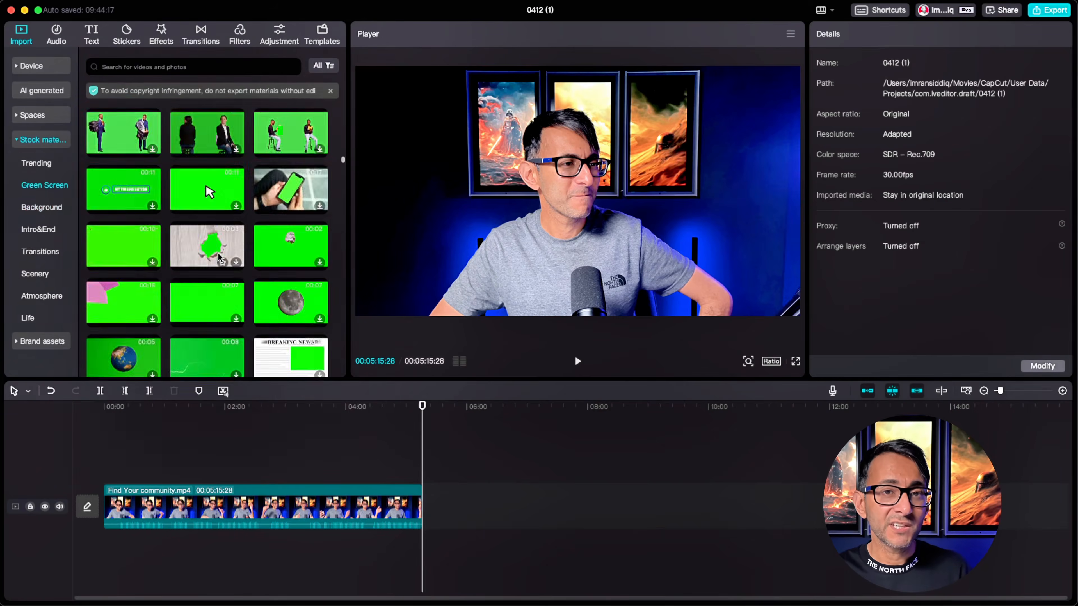
Step: Add the black clip from the Trending stock material directly after the "Find Your community.mp4" clip
scroll(218, 259, "up", 6)
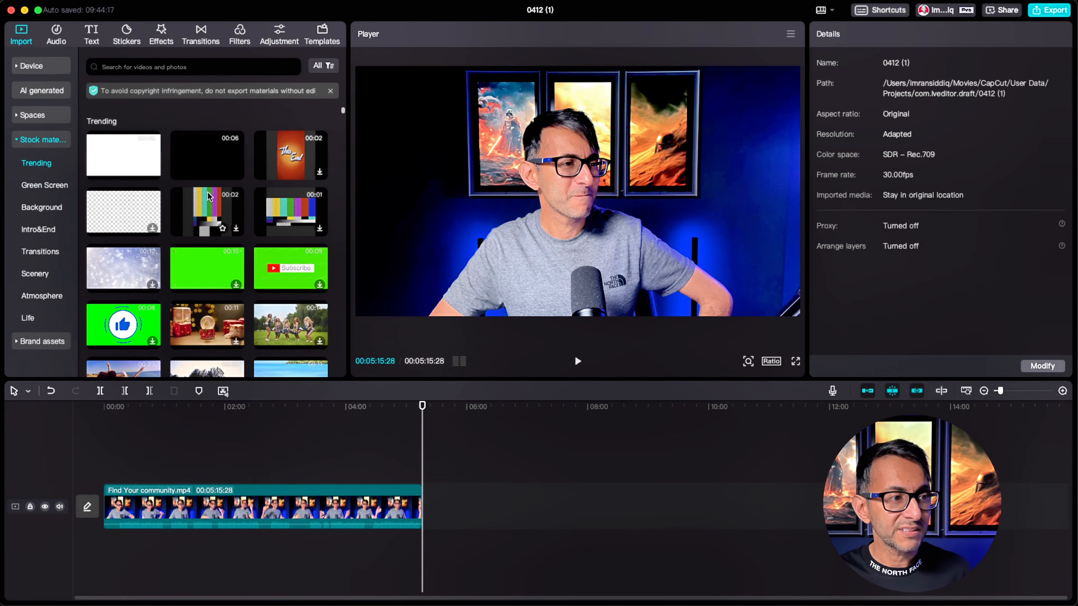
left_click_drag(232, 161, 444, 509)
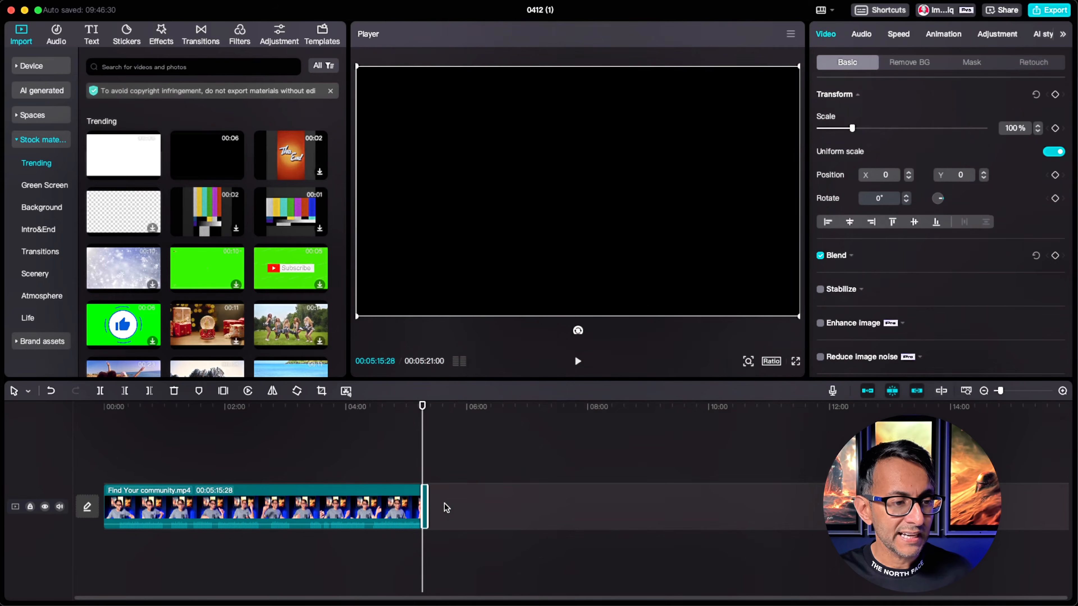
Step: Move the black clip onto a track above "Find Your community.mp4", at about 12 seconds into the timeline
left_click_drag(999, 390, 1016, 393)
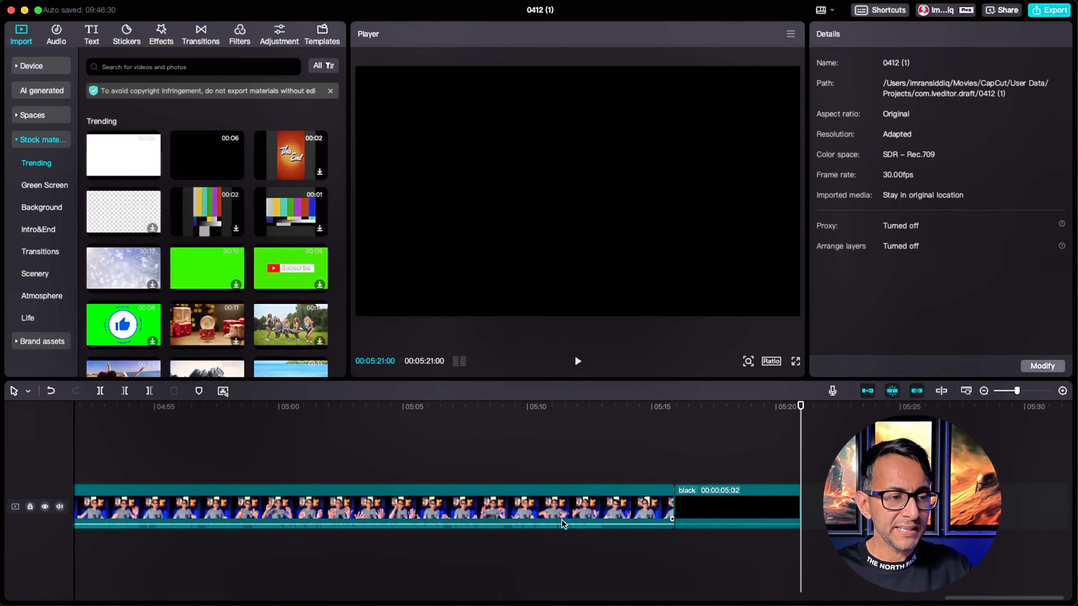
left_click(505, 496)
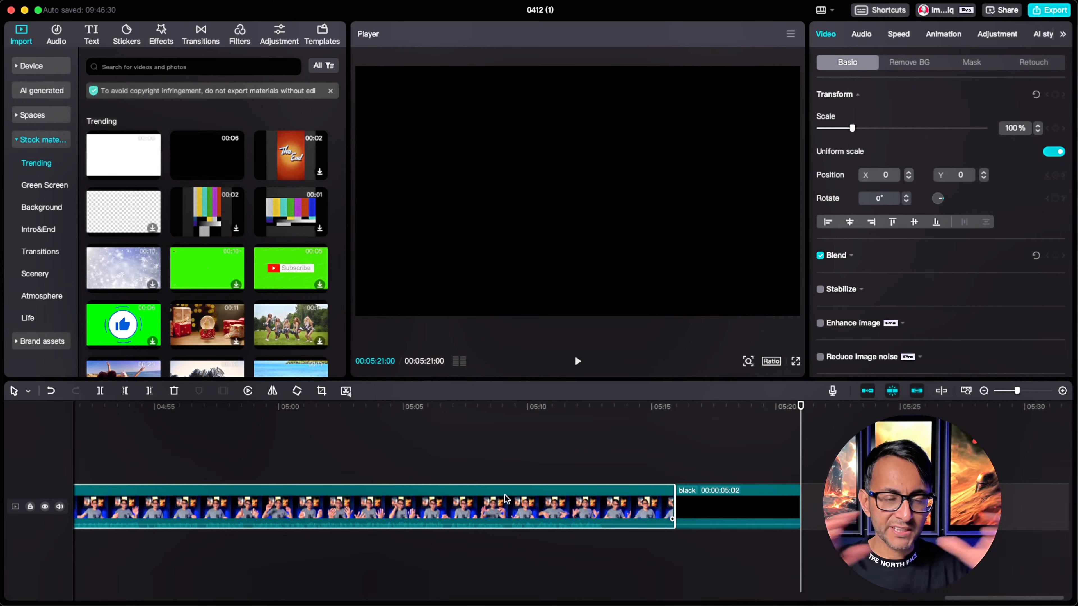
left_click(715, 513)
left_click_drag(708, 467, 785, 471)
left_click(757, 508)
left_click_drag(757, 507, 133, 432)
left_click(132, 432)
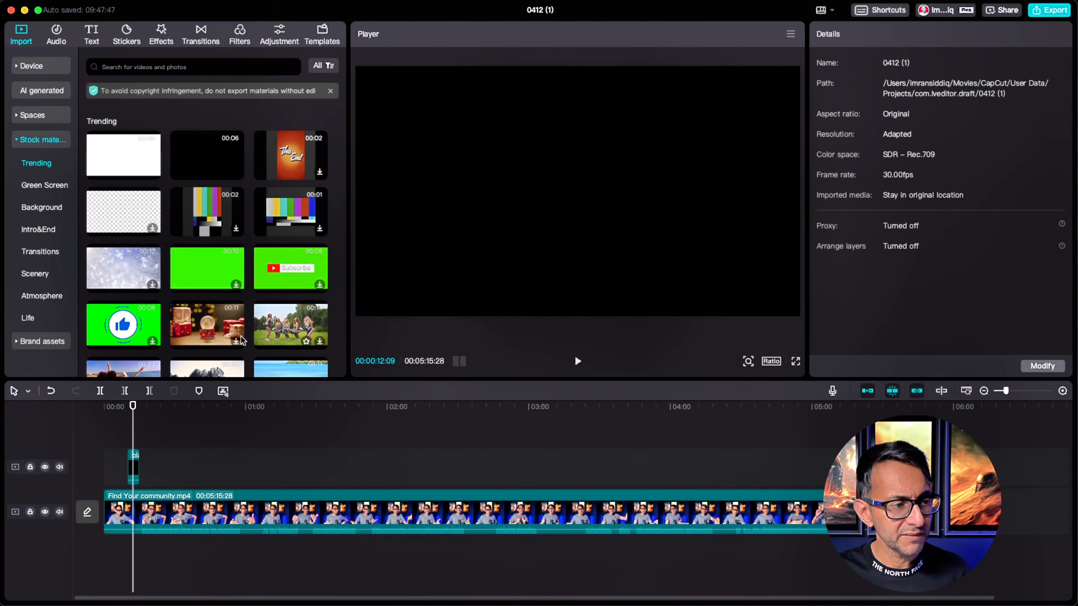
Step: Scale the black overlay clip to 41% and place it in the lower-left corner of the video frame
left_click(132, 467)
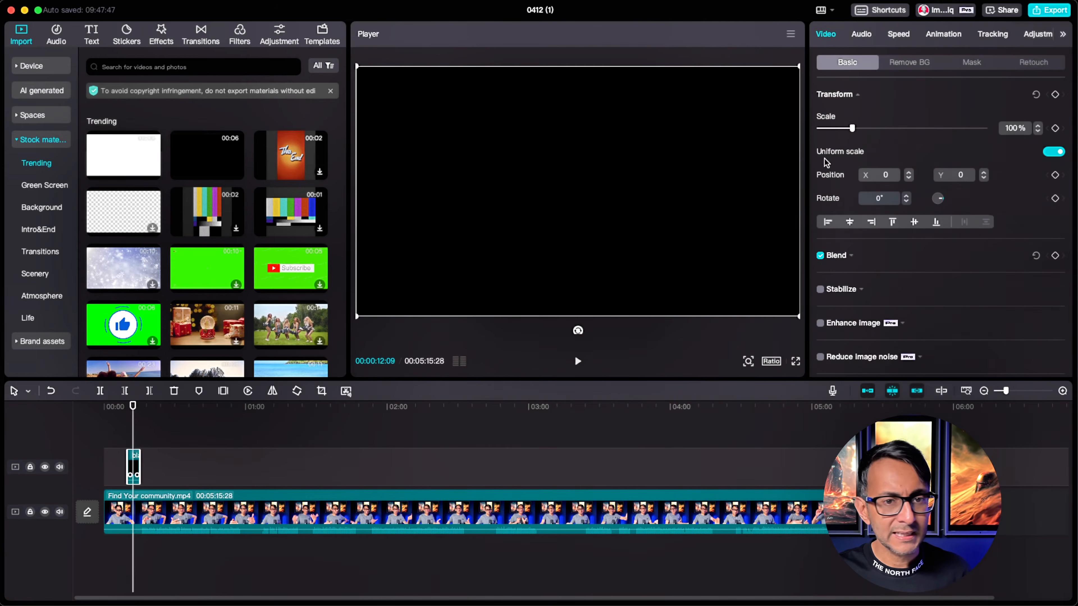
left_click_drag(852, 128, 831, 128)
left_click_drag(603, 178, 471, 252)
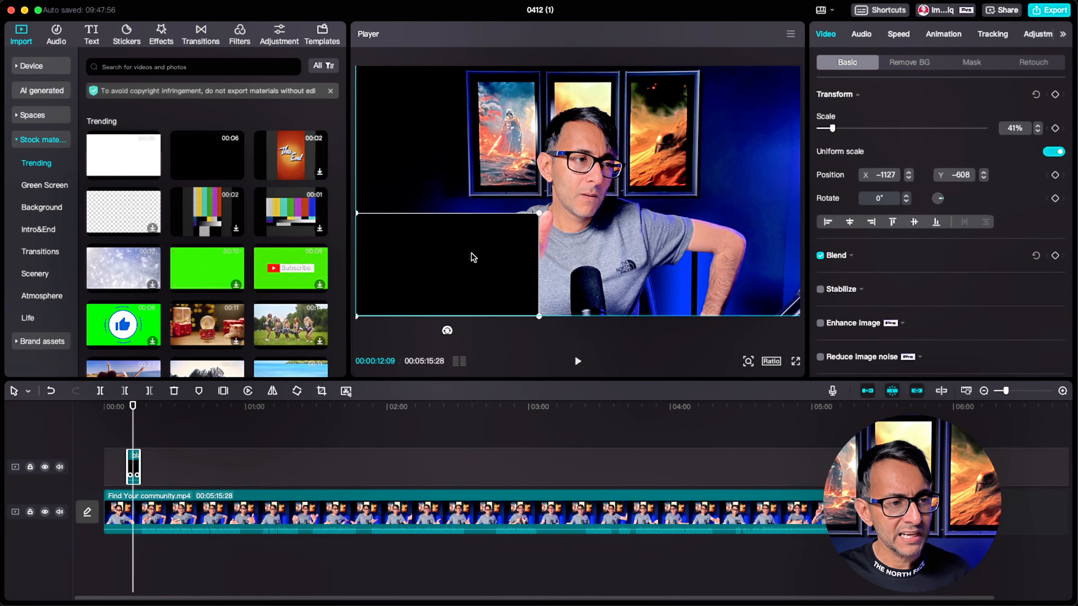
left_click(384, 329)
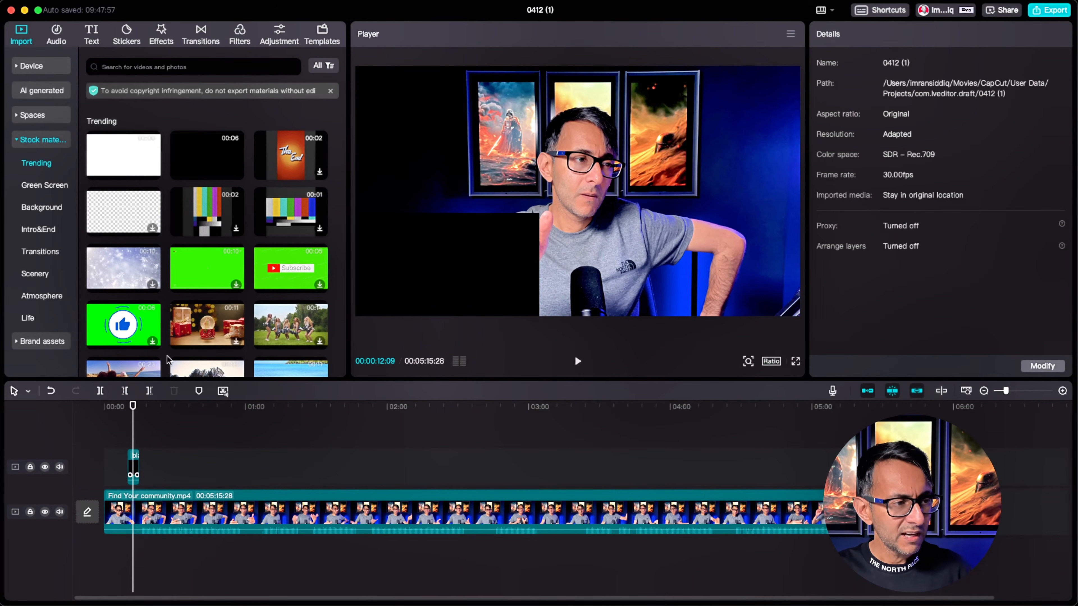
left_click(175, 481)
Step: Delete the black overlay clip and put the playhead at about 2:36 in the footage
left_click(132, 466)
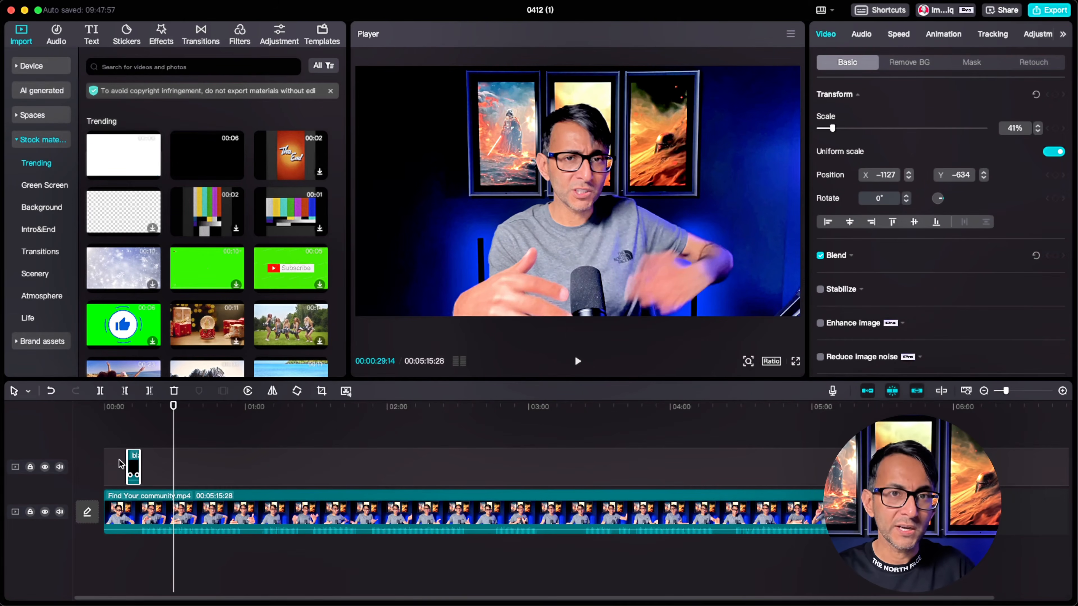
right_click(133, 469)
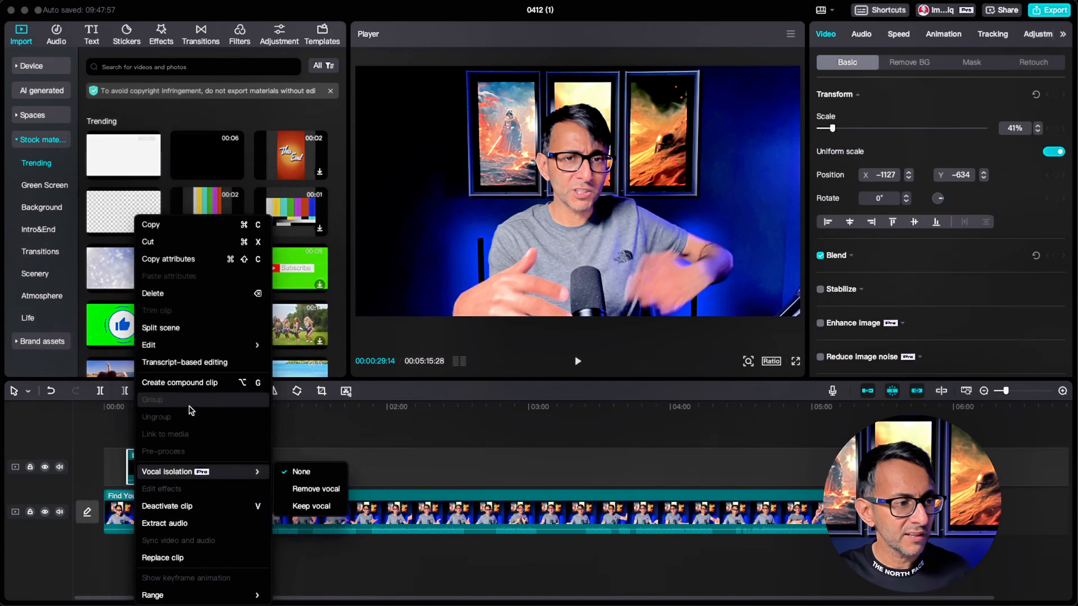
left_click(201, 293)
left_click(472, 472)
Step: Look at the music and sound effects libraries and the recent sound effect searches
left_click(60, 36)
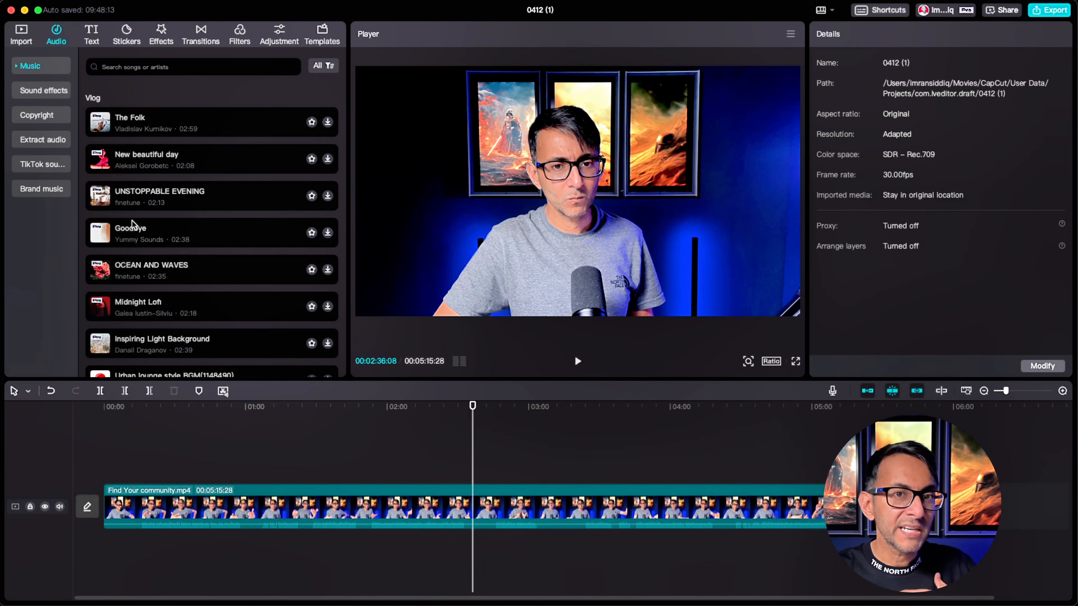
left_click(40, 95)
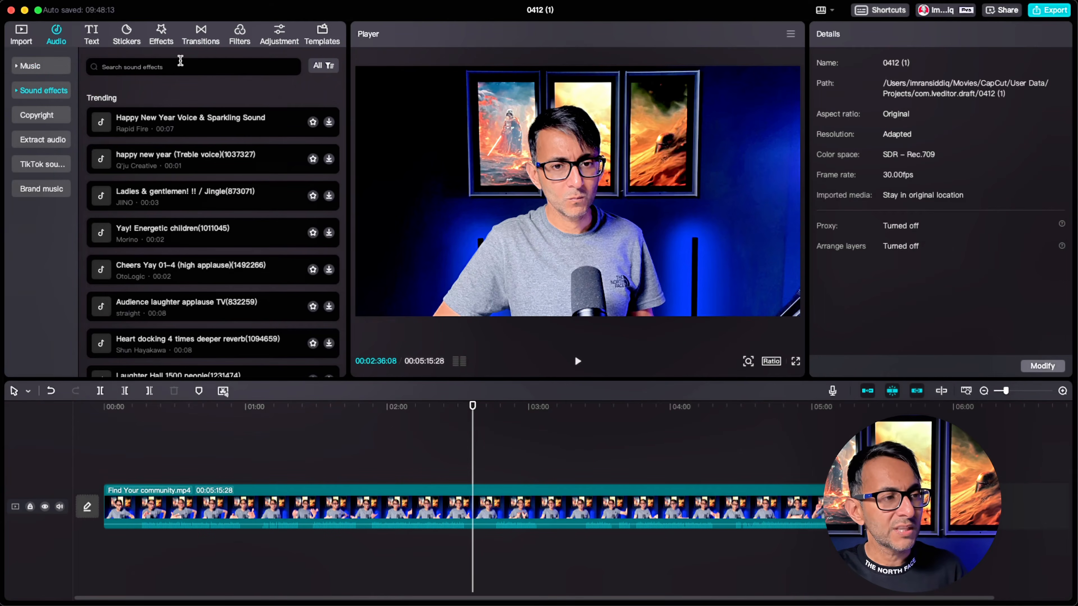
left_click(179, 64)
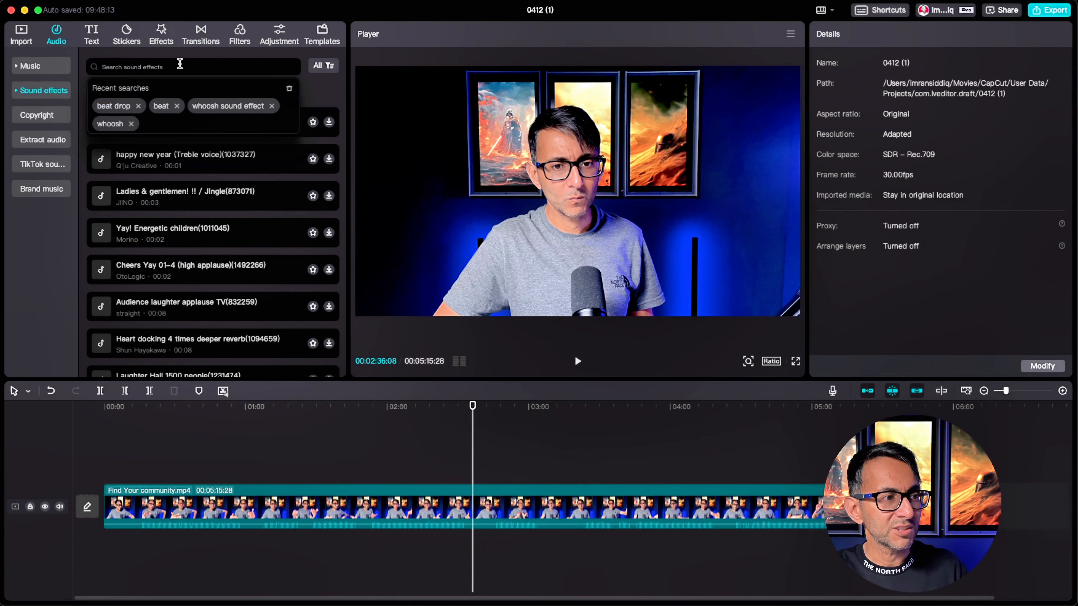
Step: Add a default text above the footage at about 2:33 and move it over the speaker's chest
left_click(96, 39)
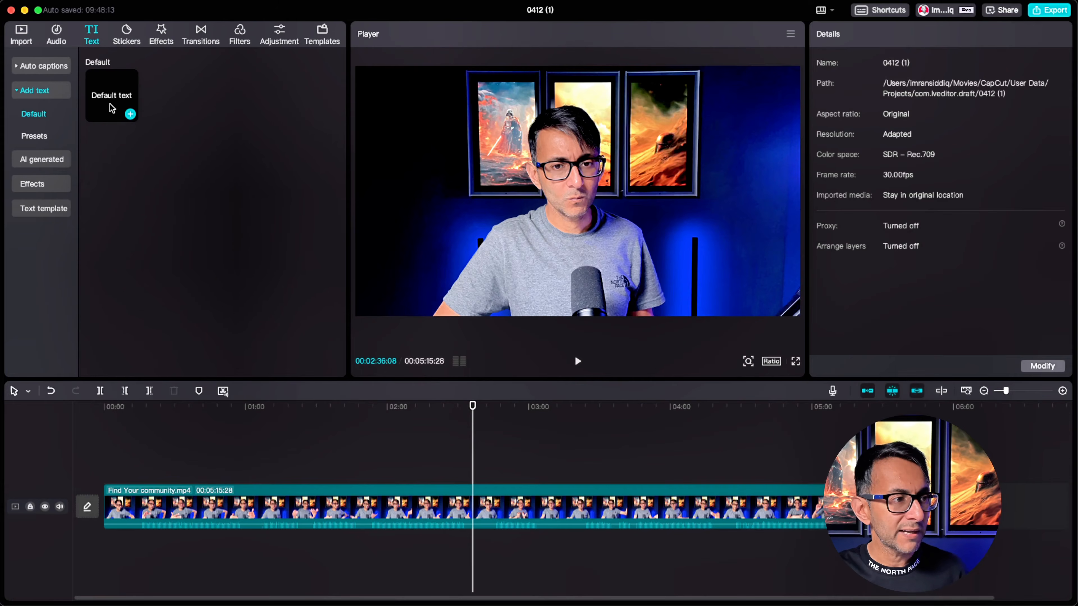
left_click_drag(119, 102, 471, 470)
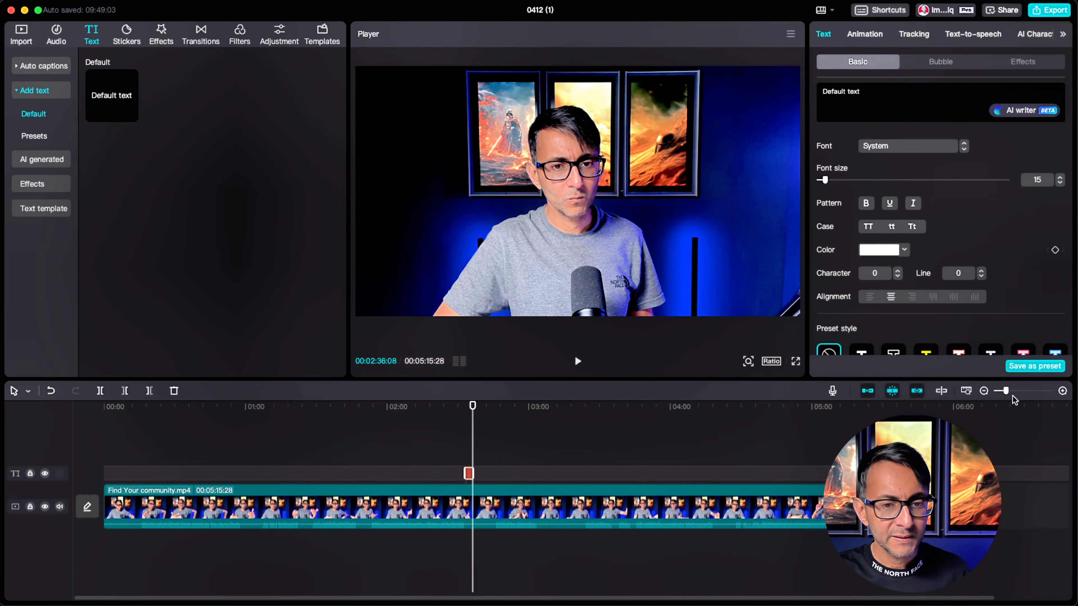
left_click_drag(1010, 390, 1016, 391)
left_click_drag(469, 462, 427, 441)
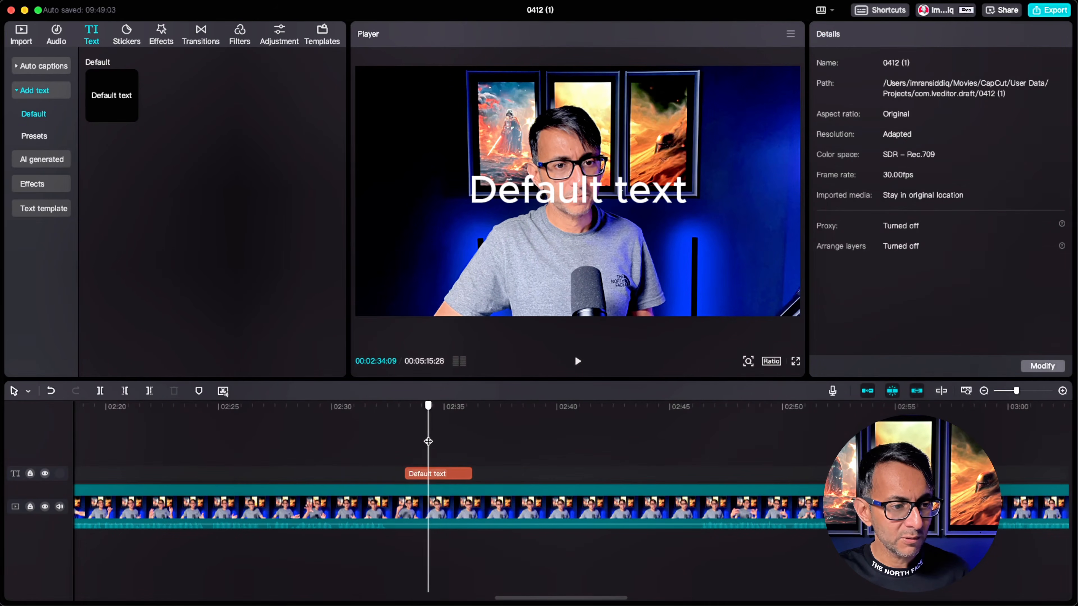
left_click(460, 474)
left_click_drag(597, 202, 559, 263)
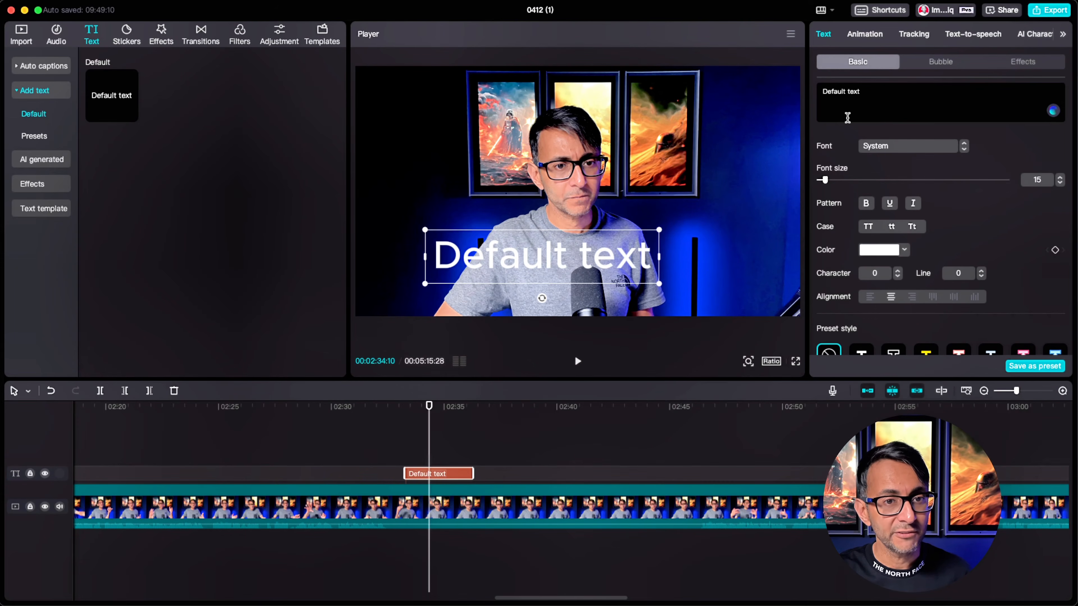
Step: Replace the default wording with "Change the text" and make it bold and all uppercase
left_click_drag(882, 102, 798, 83)
type("Change the text")
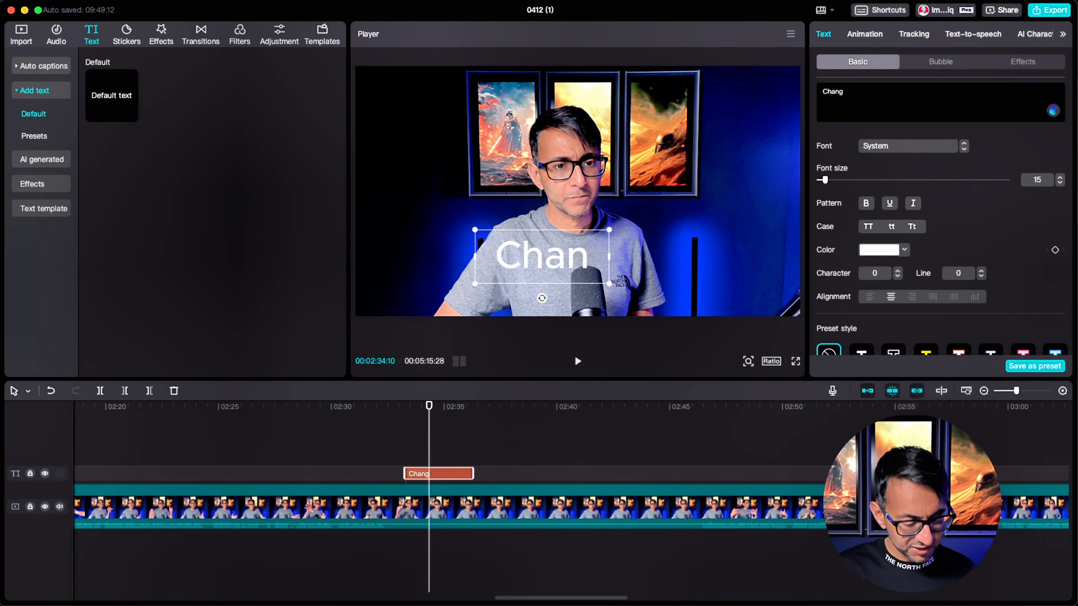
left_click(868, 226)
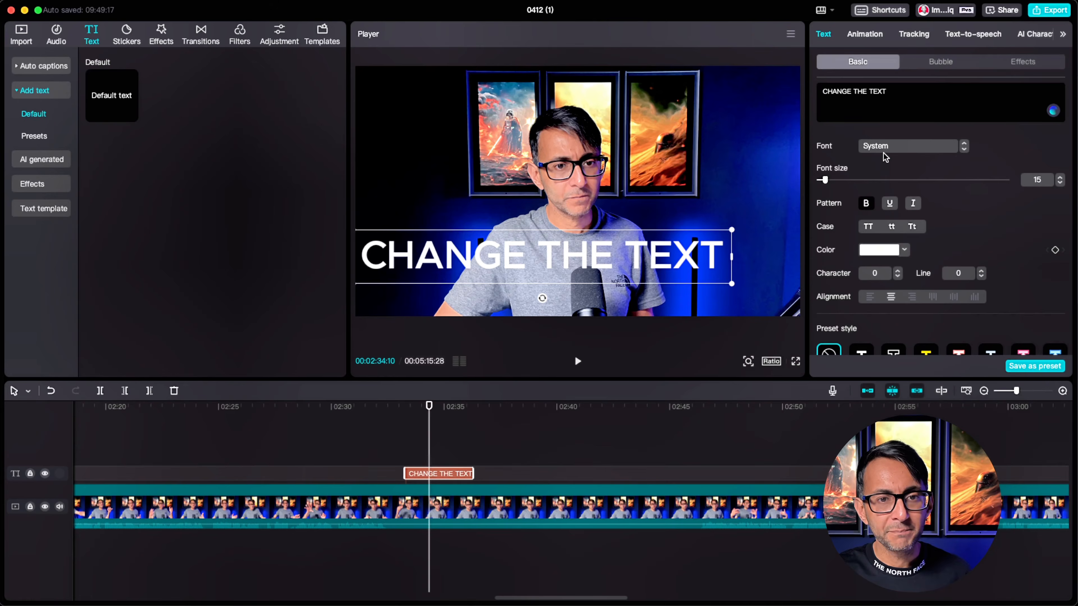
Step: Browse the available fonts and set the text's font to ZY Energy
left_click(891, 147)
scroll(946, 314, "down", 2)
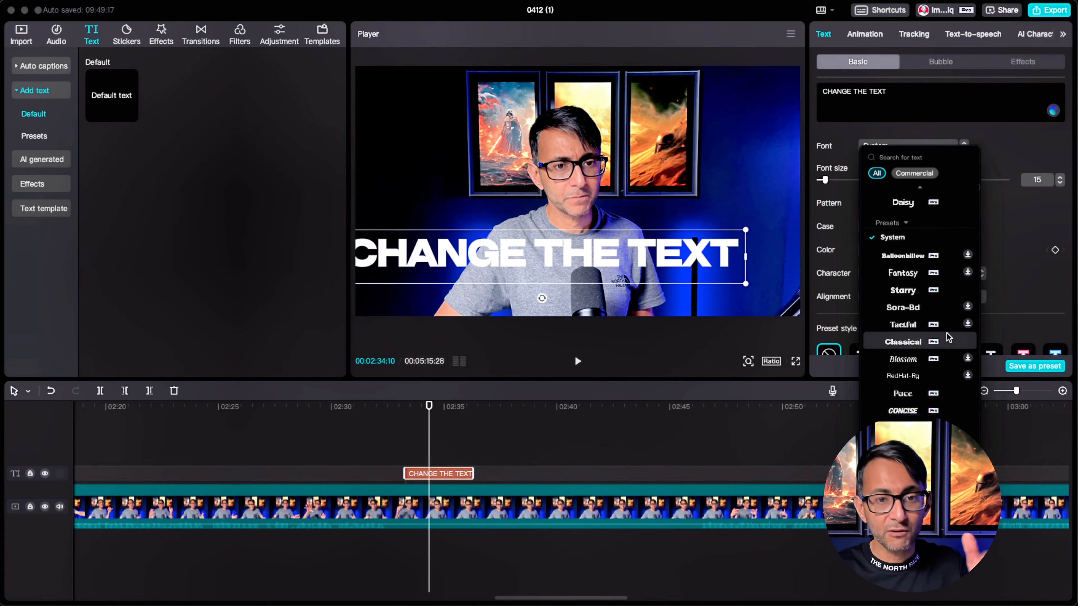
scroll(949, 338, "up", 2)
left_click(905, 209)
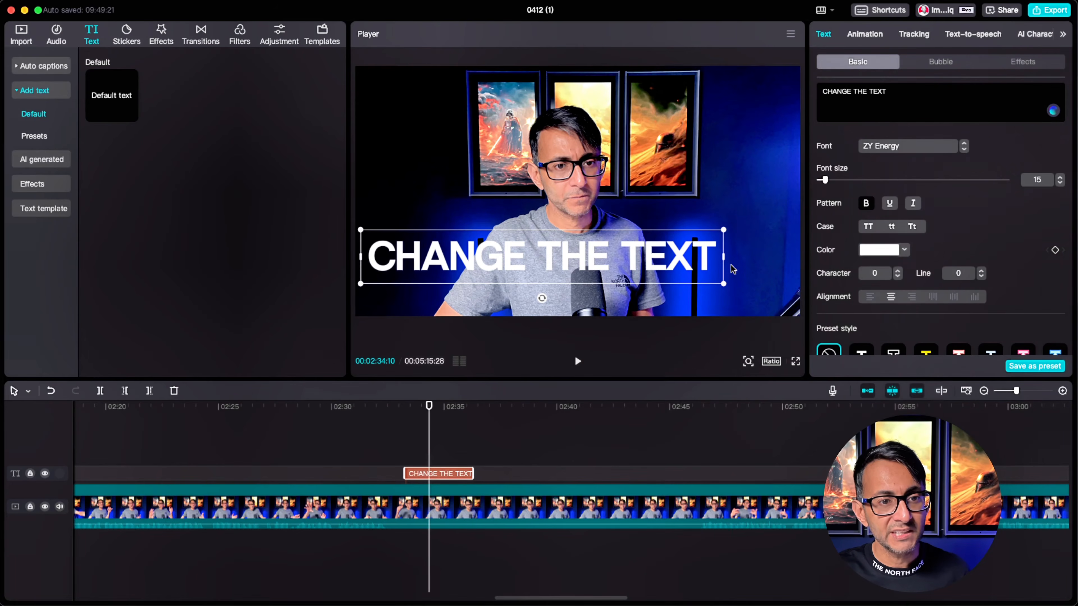
Step: Move the text up over the speaker's head and break it into two lines after "CHANGE"
left_click_drag(596, 272, 622, 128)
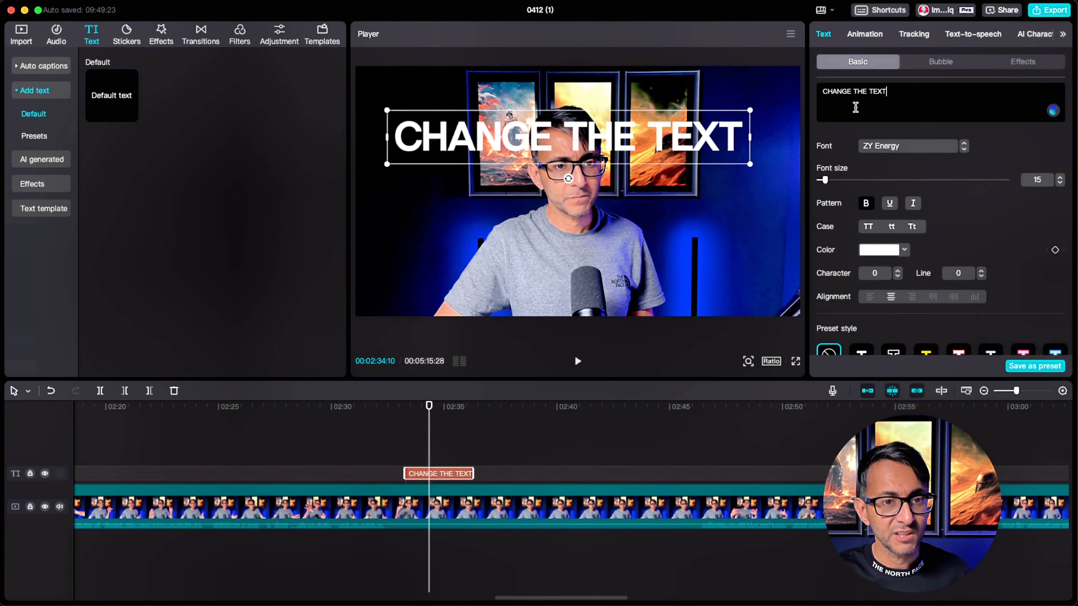
key("BackSpace")
key("Return")
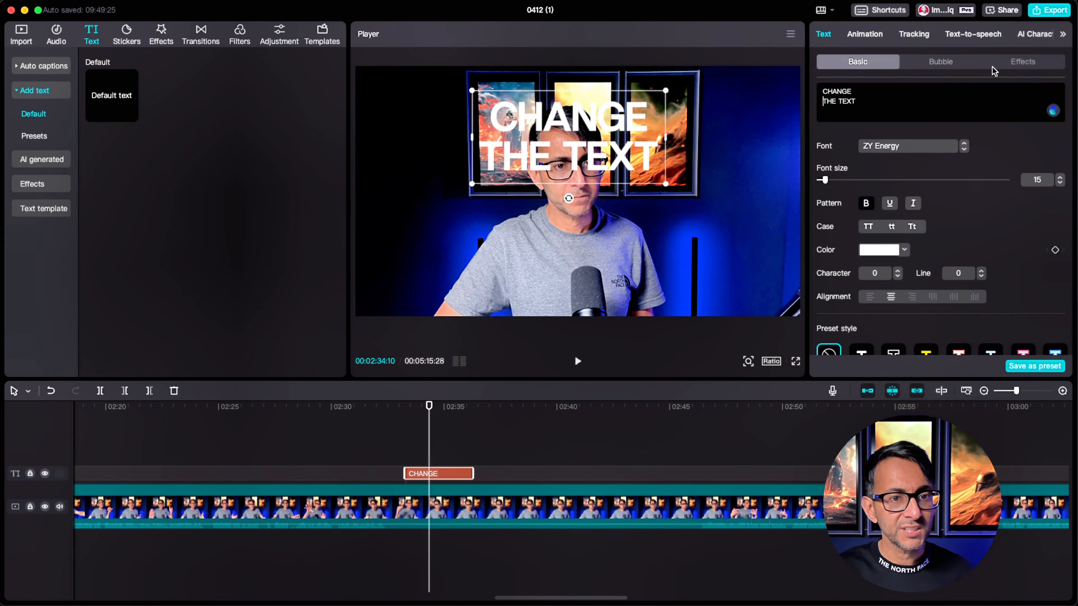
Step: Left-align both text lines and place the text, scaled to 71%, in the lower-left part of the video frame
key("super+a")
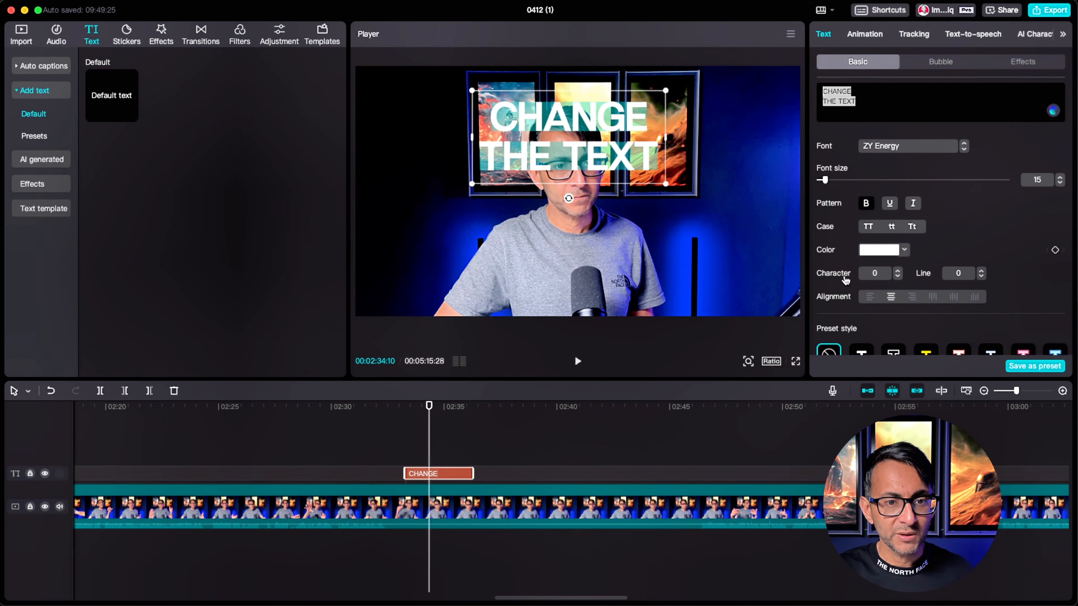
left_click(869, 297)
left_click_drag(594, 144, 494, 136)
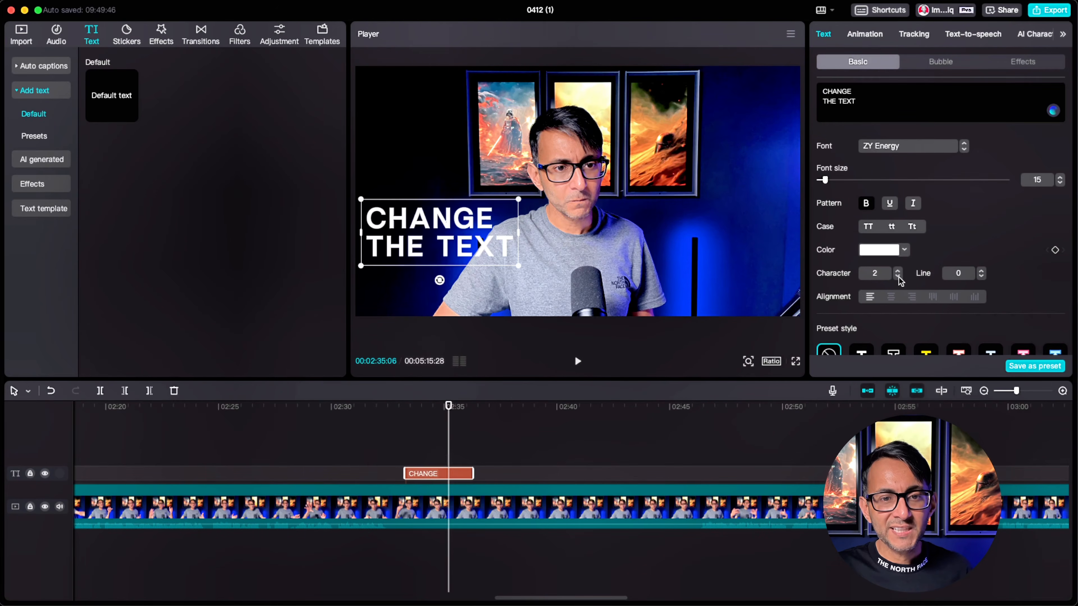
Step: Set the text's character spacing to 1 and its line spacing to 4
left_click(897, 276)
left_click(980, 270)
left_click(981, 271)
left_click(981, 270)
left_click(981, 271)
Step: Expand the preset styles and apply the one with black text on a yellow background
scroll(928, 295, "down", 8)
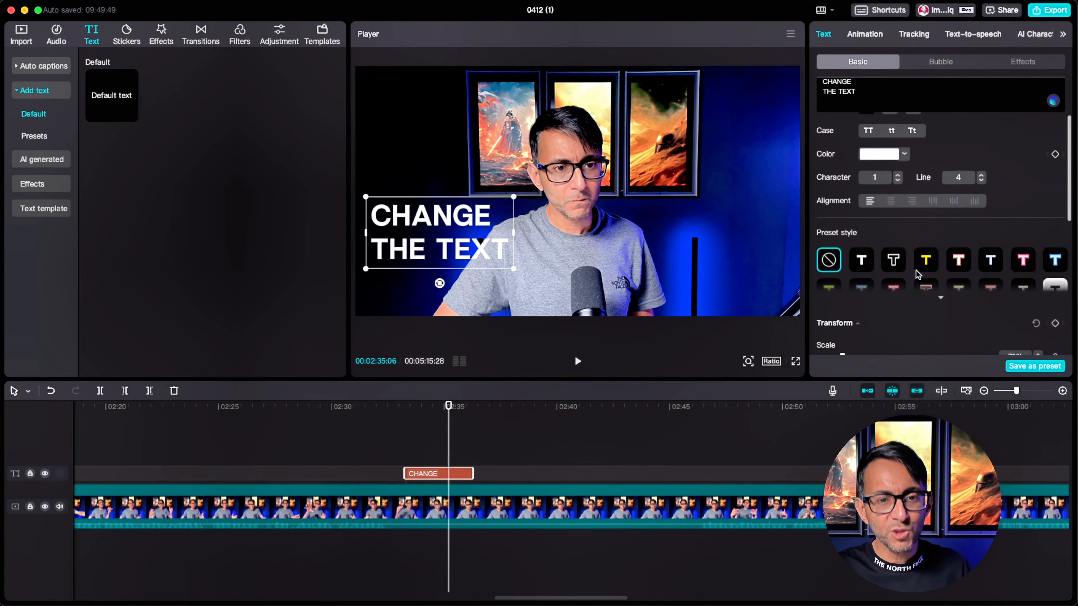
left_click(940, 253)
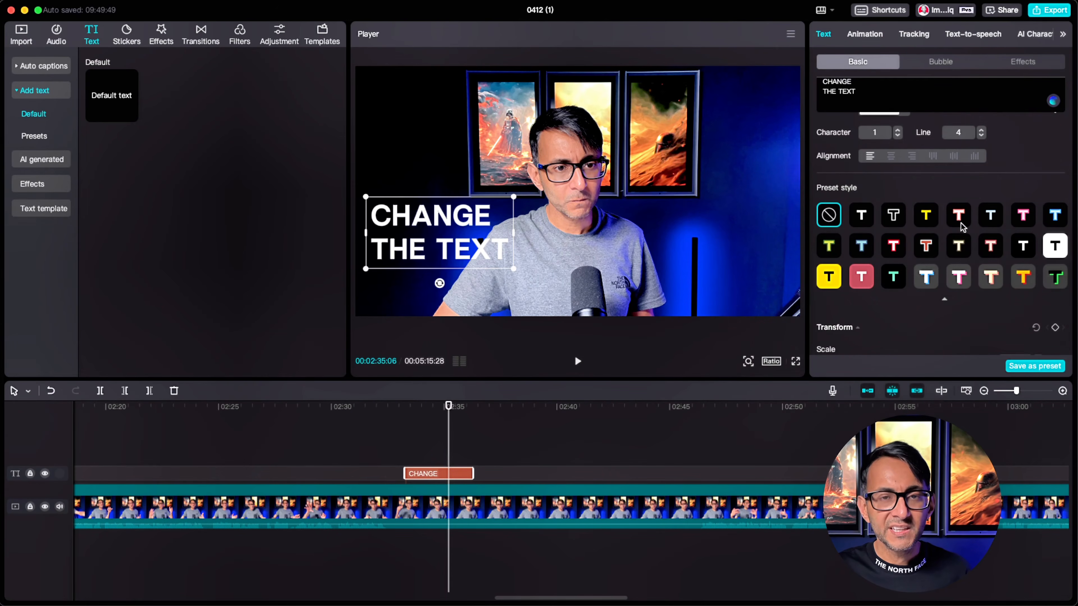
left_click(936, 215)
left_click(836, 276)
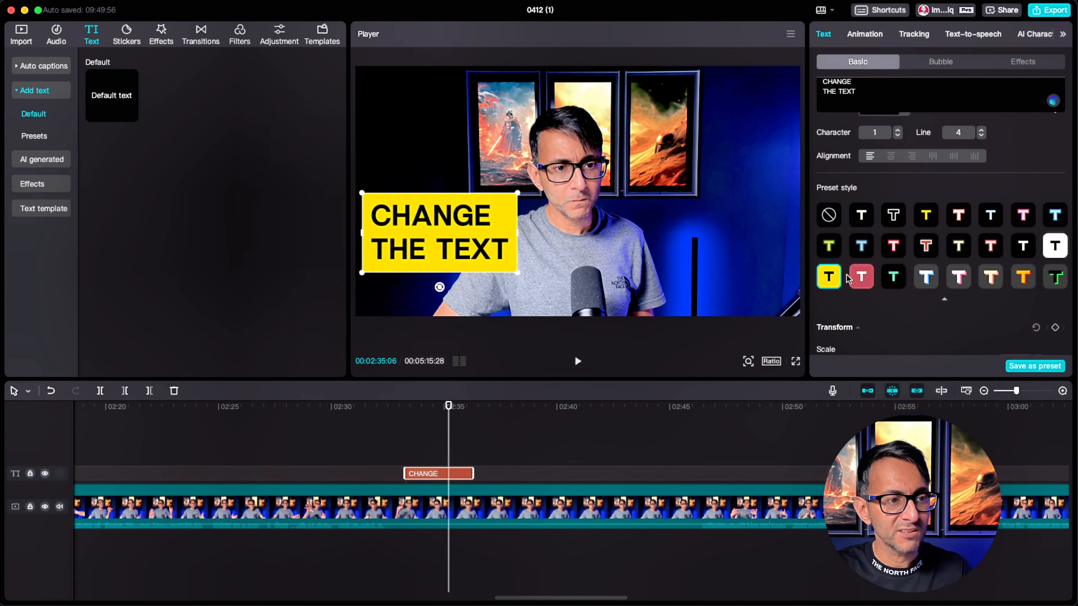
Step: Try the preset style with green text on black, and undo it
left_click(894, 278)
scroll(971, 272, "down", 2)
scroll(914, 238, "up", 2)
key("super+z")
Step: Scale the yellow text block down slightly
scroll(936, 250, "down", 1)
scroll(889, 237, "down", 8)
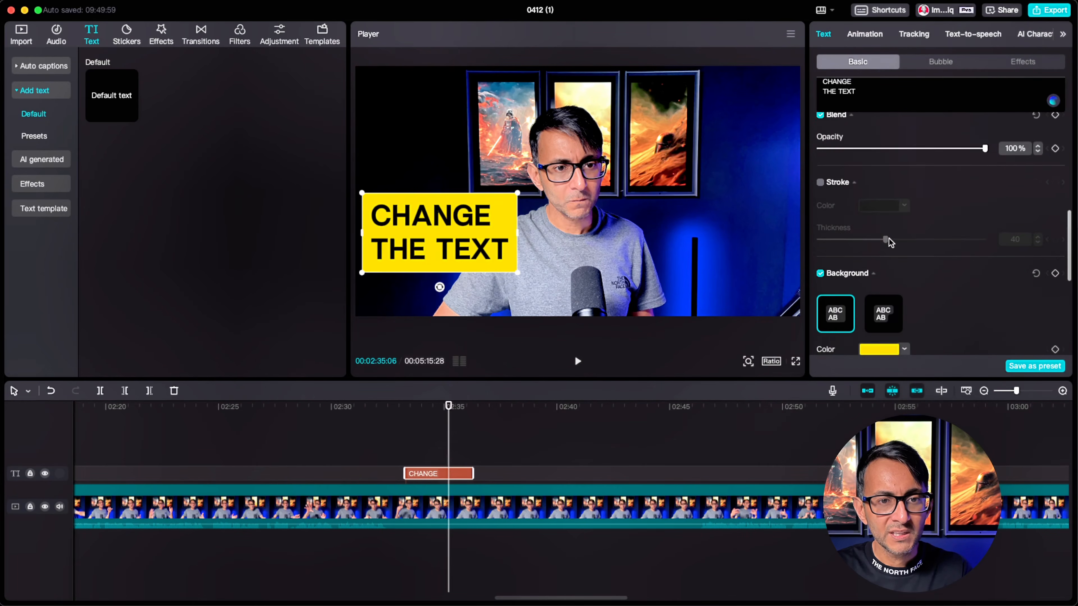
scroll(889, 239, "up", 4)
scroll(888, 239, "up", 2)
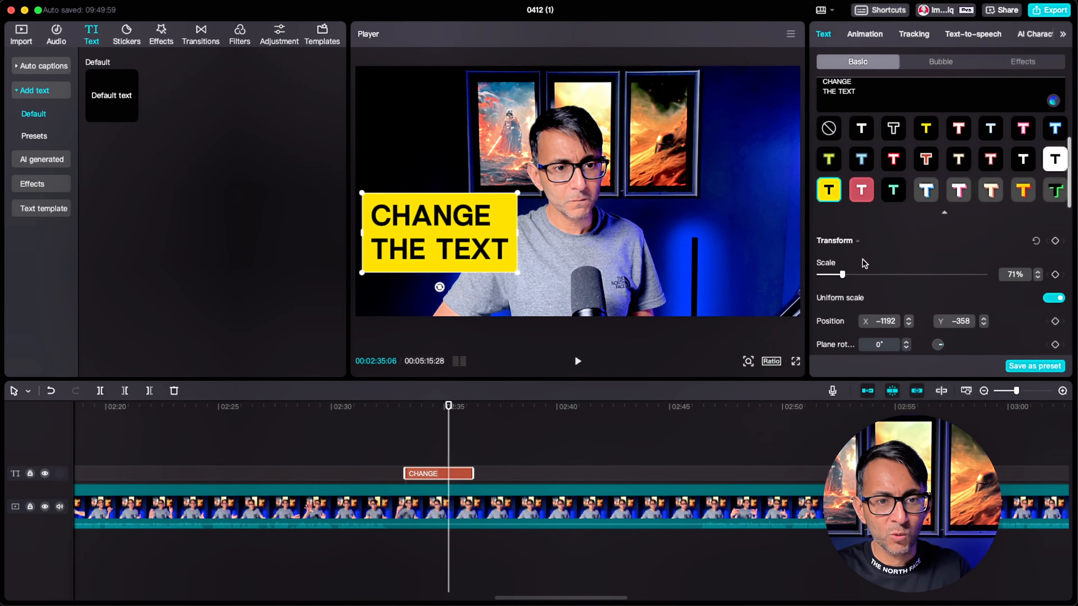
left_click_drag(842, 275, 841, 275)
Step: Switch the text background to the shape that follows each line and set its rounded rectangle value to 60%
scroll(916, 259, "down", 4)
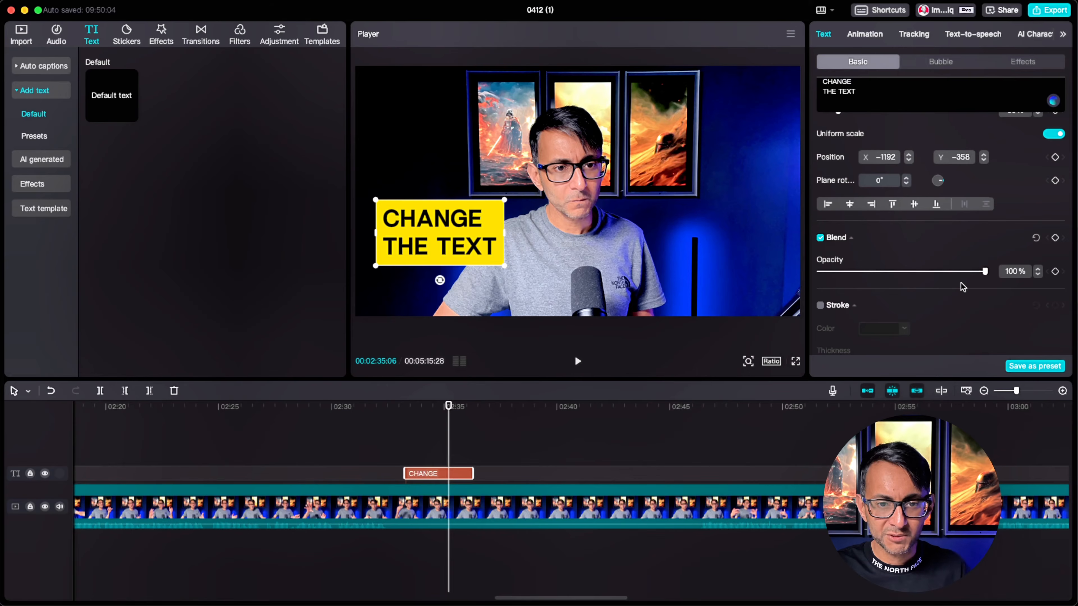
scroll(933, 255, "down", 5)
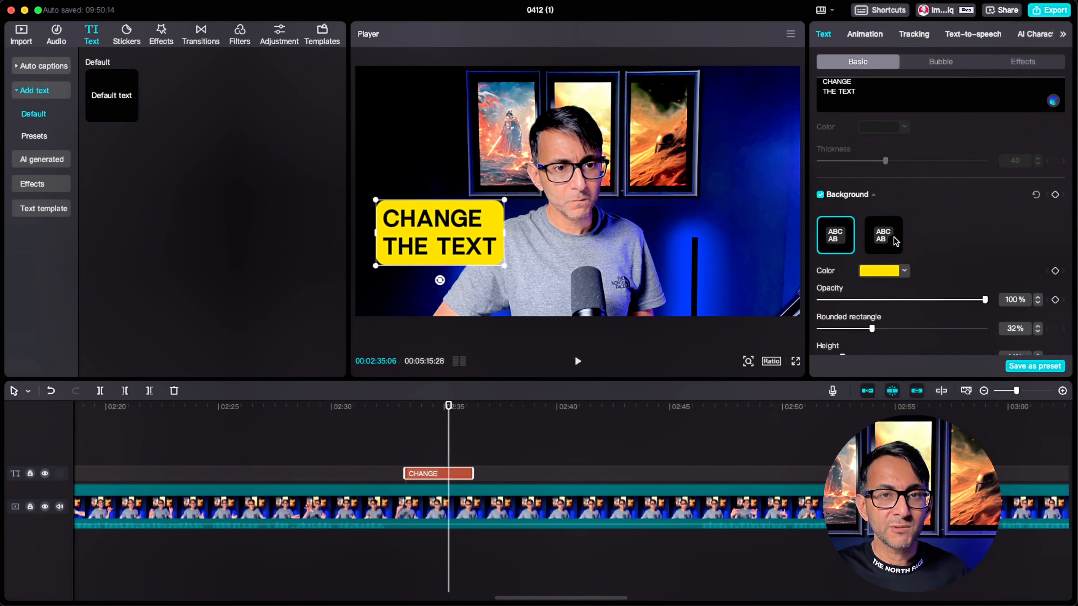
left_click(896, 241)
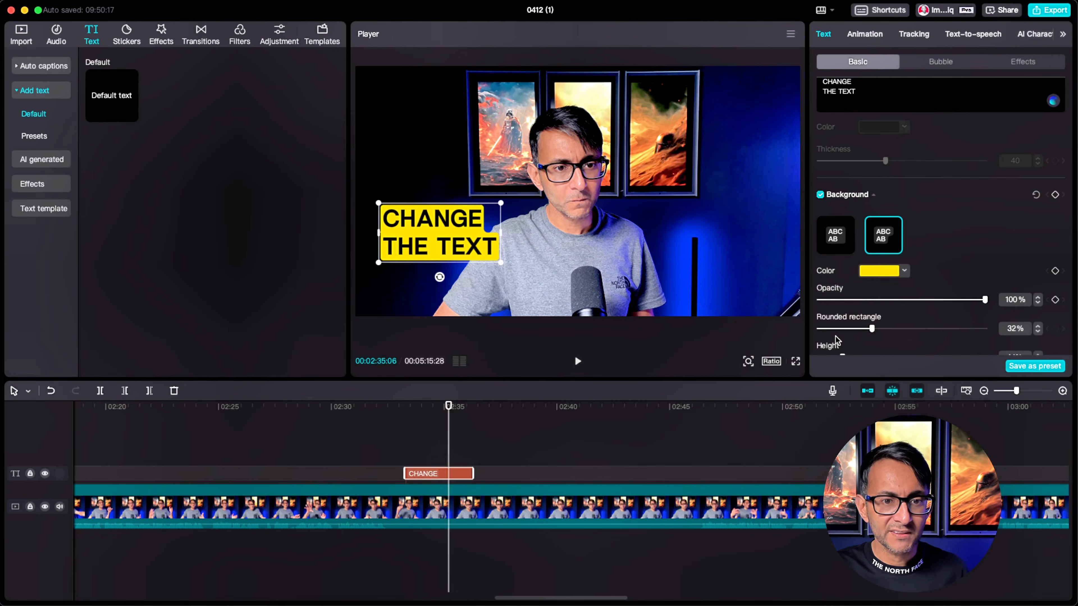
left_click_drag(874, 333, 917, 333)
Step: Set the text background's height to 33% and its width to 35%
scroll(859, 314, "down", 1)
scroll(859, 314, "down", 5)
left_click_drag(847, 179, 874, 153)
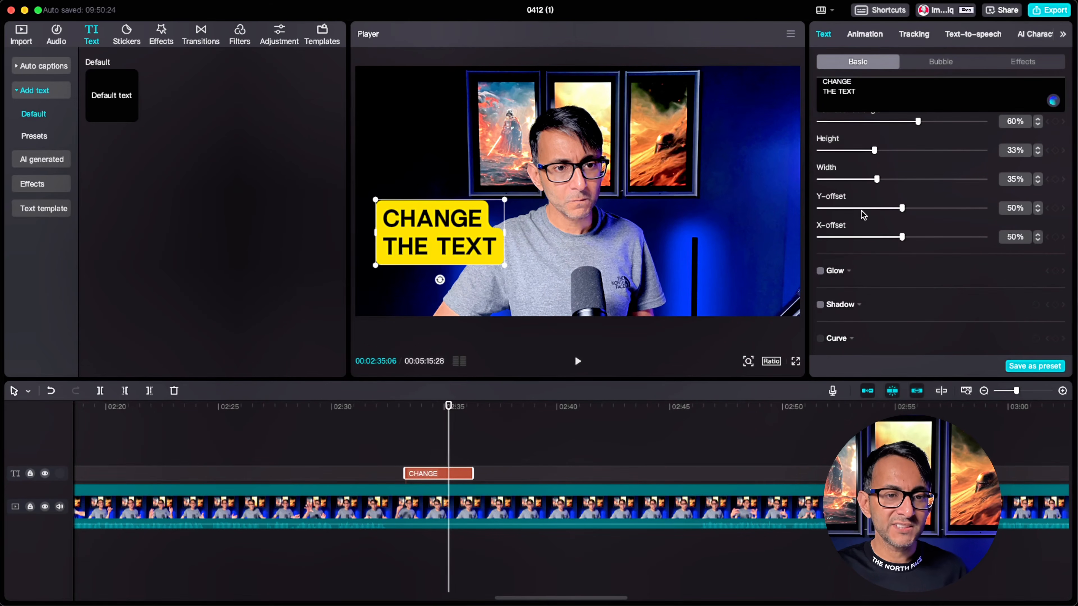
Step: Change the text's background colour from yellow to red
scroll(880, 227, "up", 8)
scroll(895, 271, "down", 5)
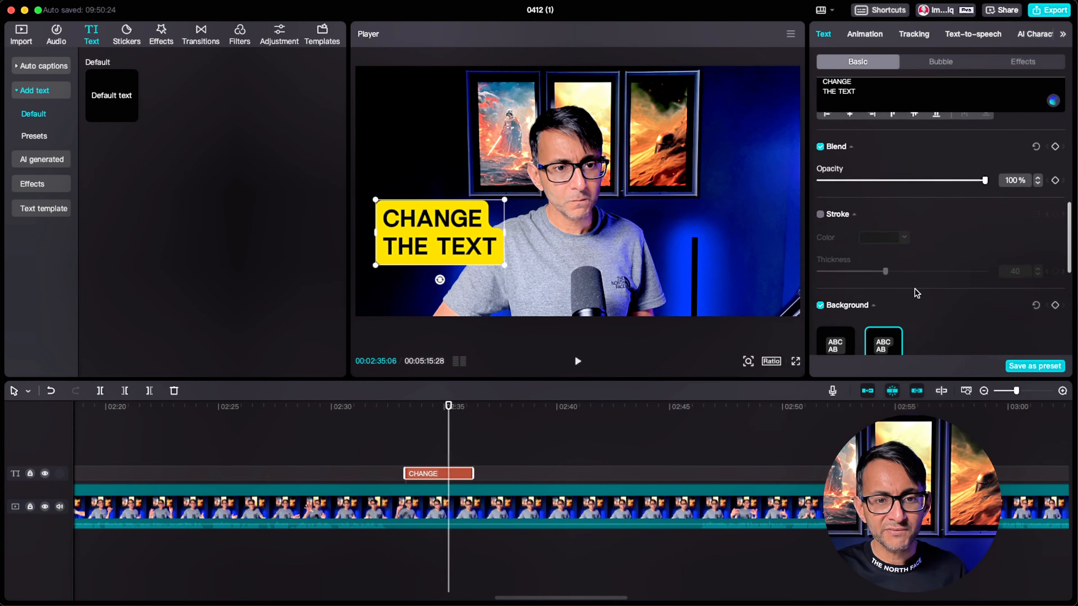
scroll(898, 280, "down", 1)
left_click(892, 201)
mouse_move(871, 304)
left_mouse_down()
mouse_move(858, 305)
mouse_move(891, 305)
mouse_move(859, 305)
left_mouse_up()
left_click(948, 179)
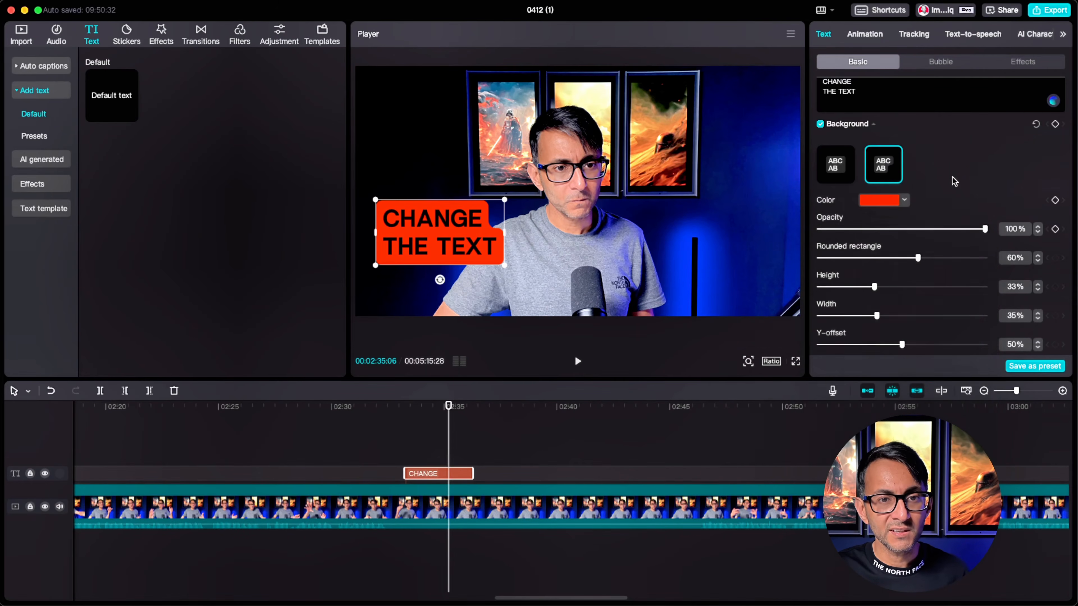
scroll(926, 180, "up", 10)
scroll(869, 176, "up", 3)
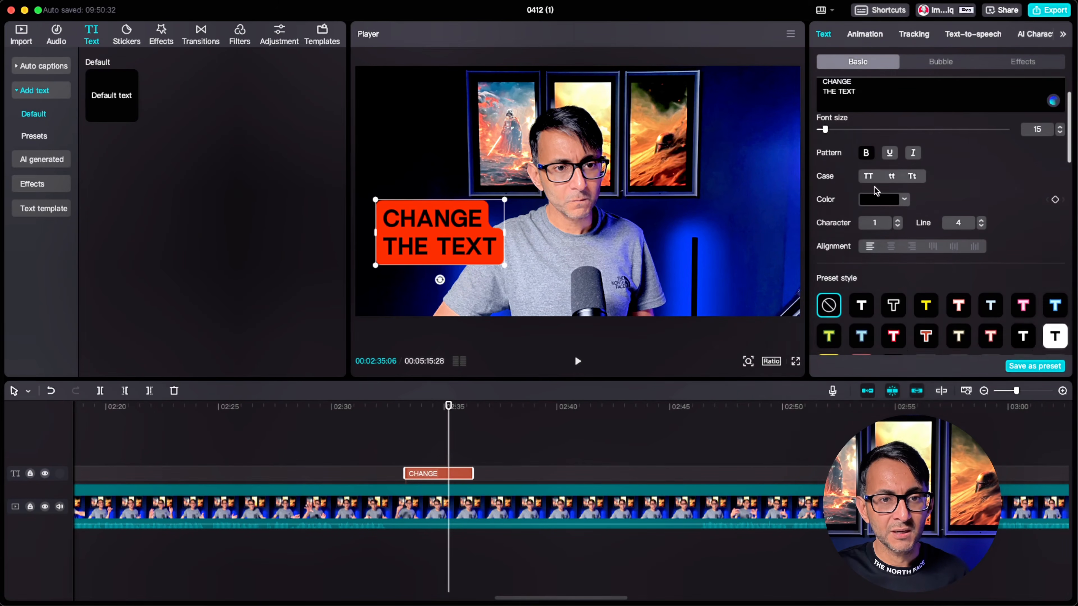
Step: Change the title text's colour from black to white
left_click(878, 204)
left_click(829, 221)
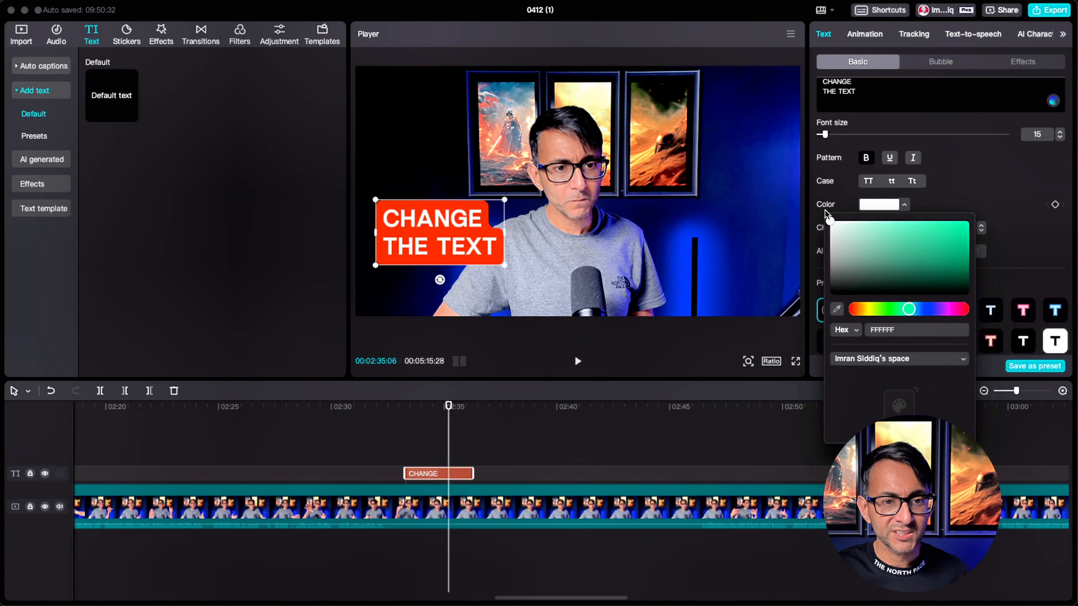
left_click(1007, 197)
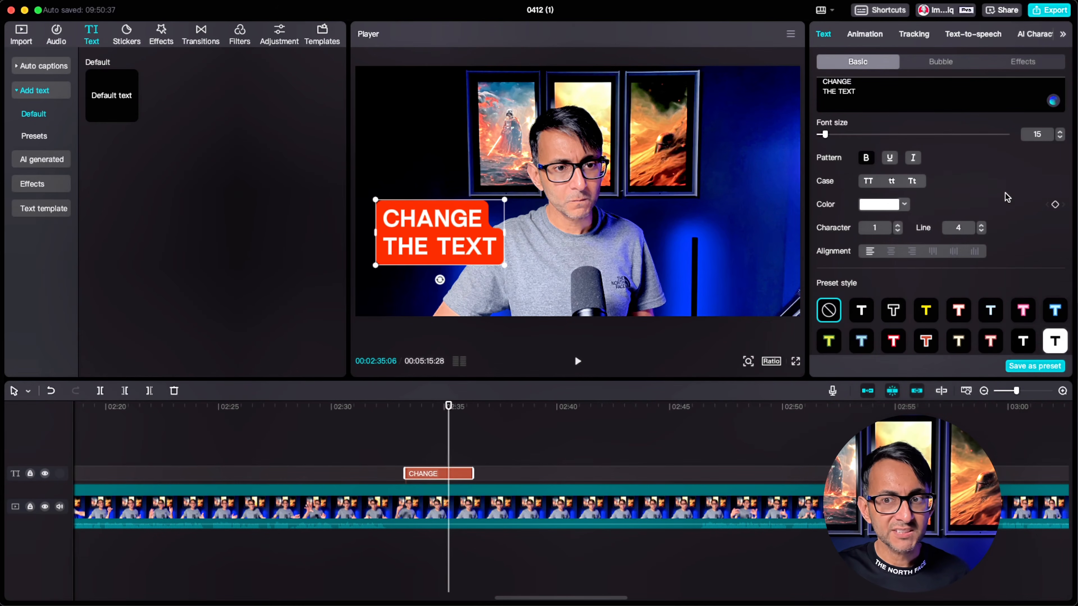
Step: Move the text block slightly down and to the right in the frame and reduce its background opacity to 61%
left_click_drag(451, 245, 475, 266)
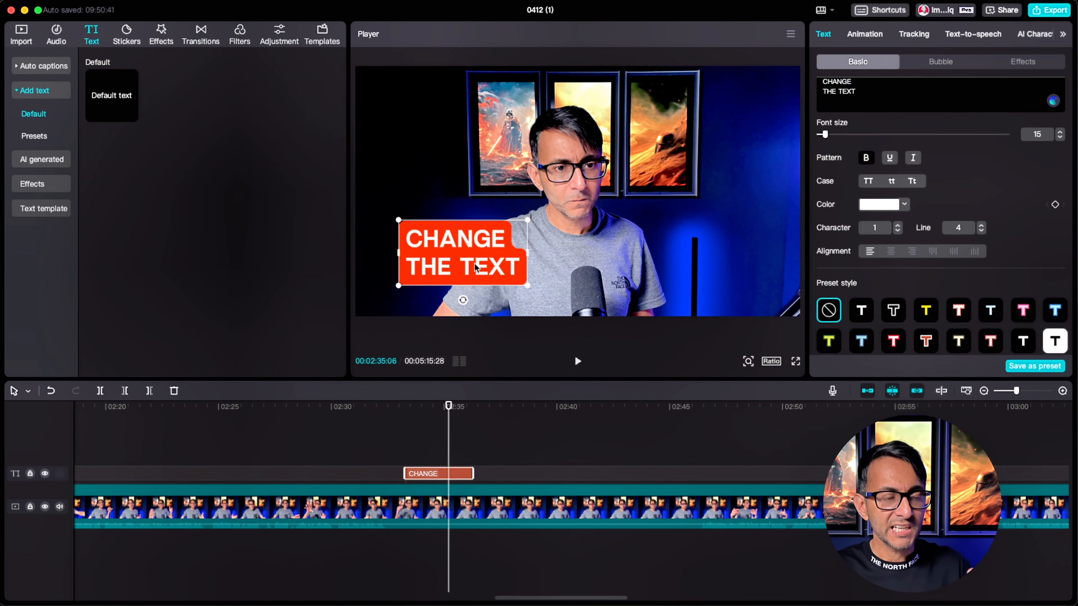
scroll(853, 251, "down", 10)
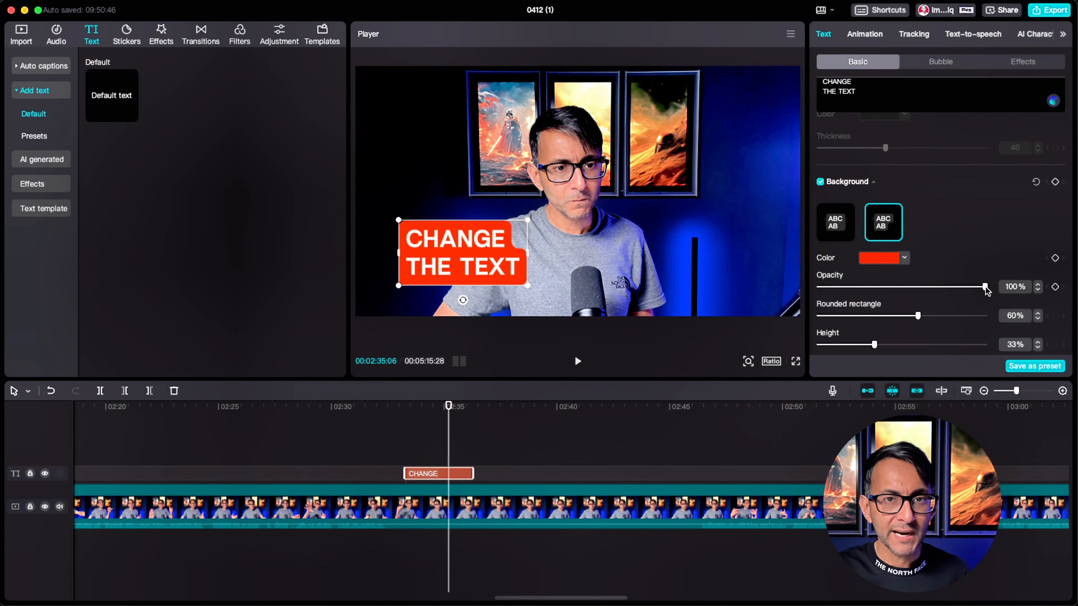
left_click_drag(985, 287, 920, 293)
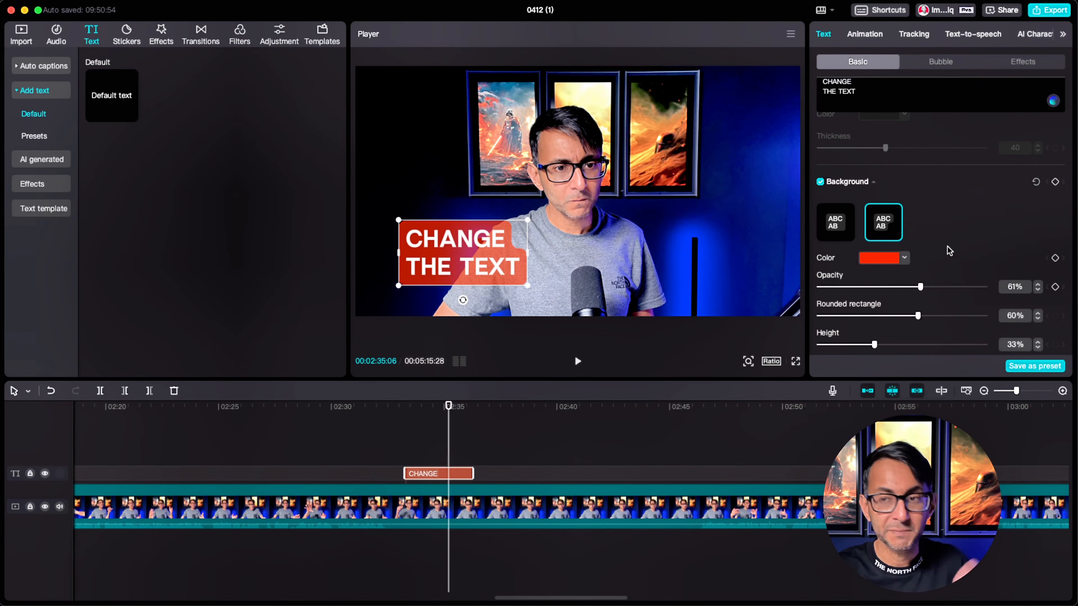
Step: Apply the In Love entrance animation to the text and play the clip from just before the title
left_click(865, 34)
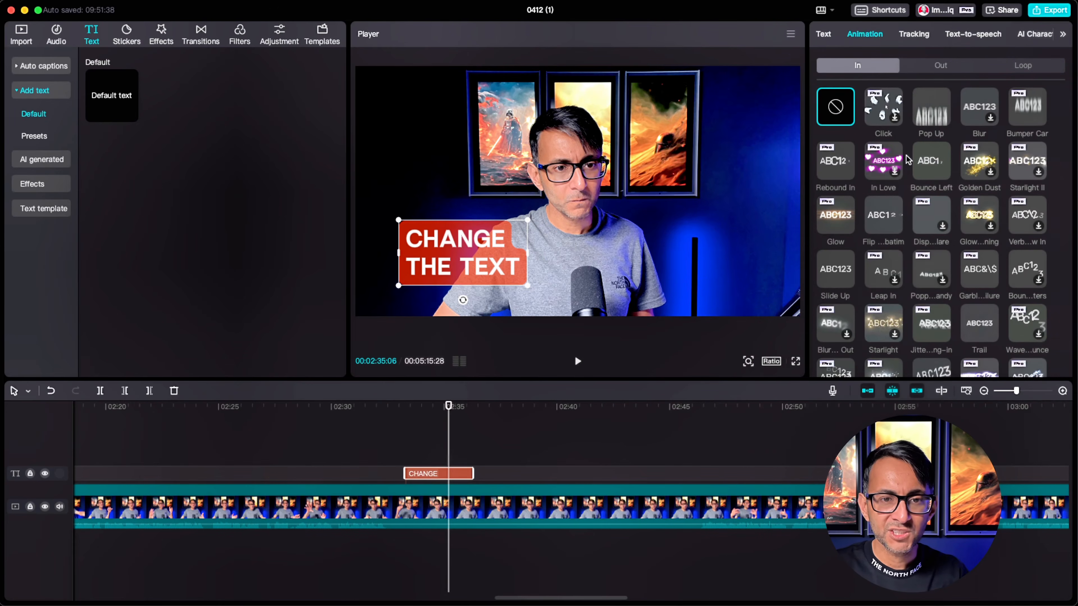
left_click(886, 168)
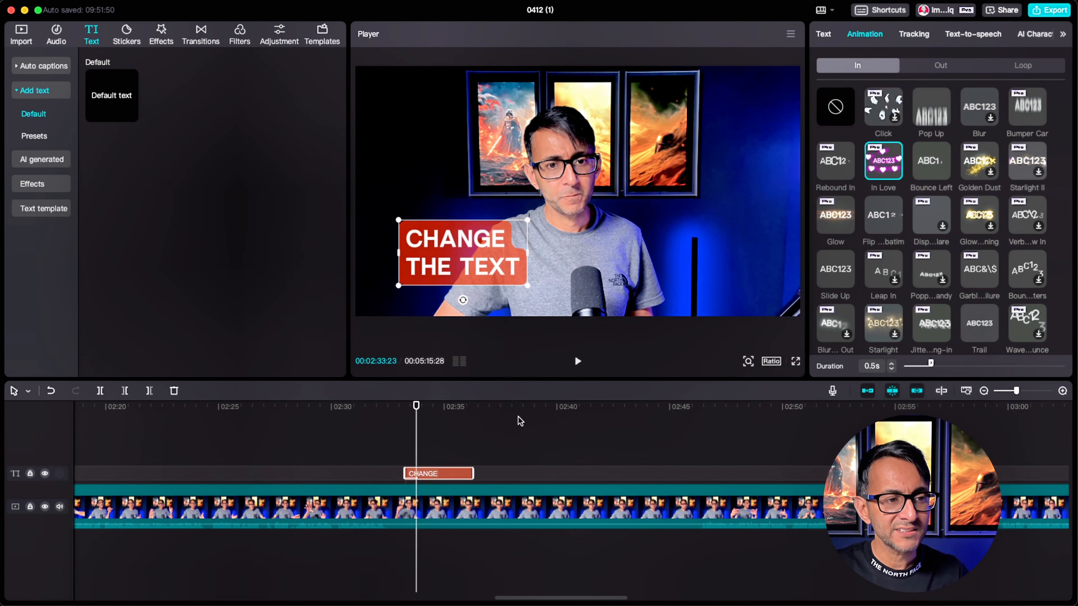
left_click_drag(402, 447, 392, 448)
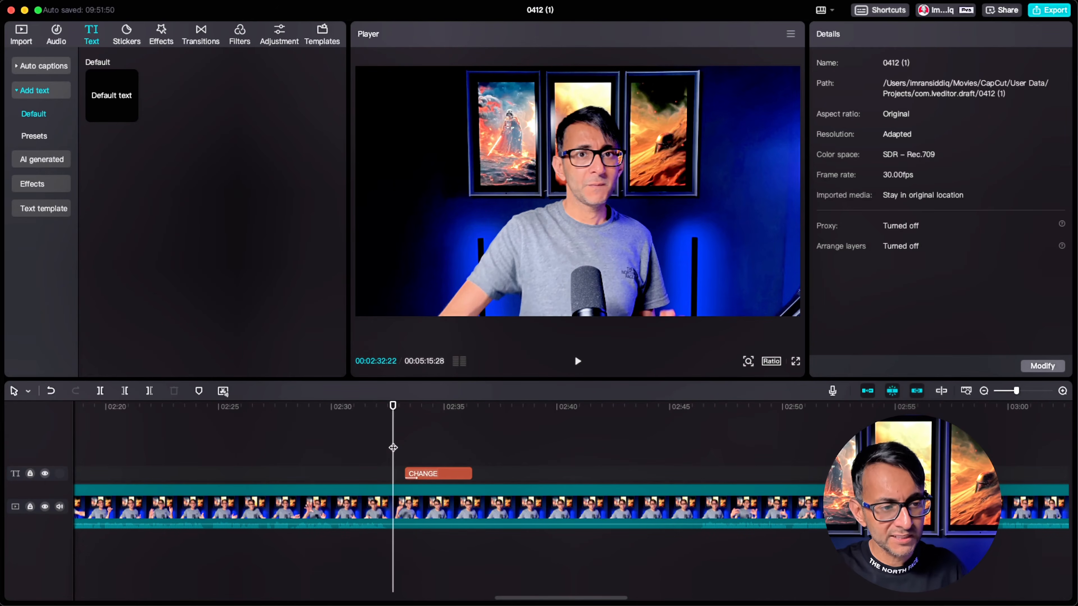
key("space")
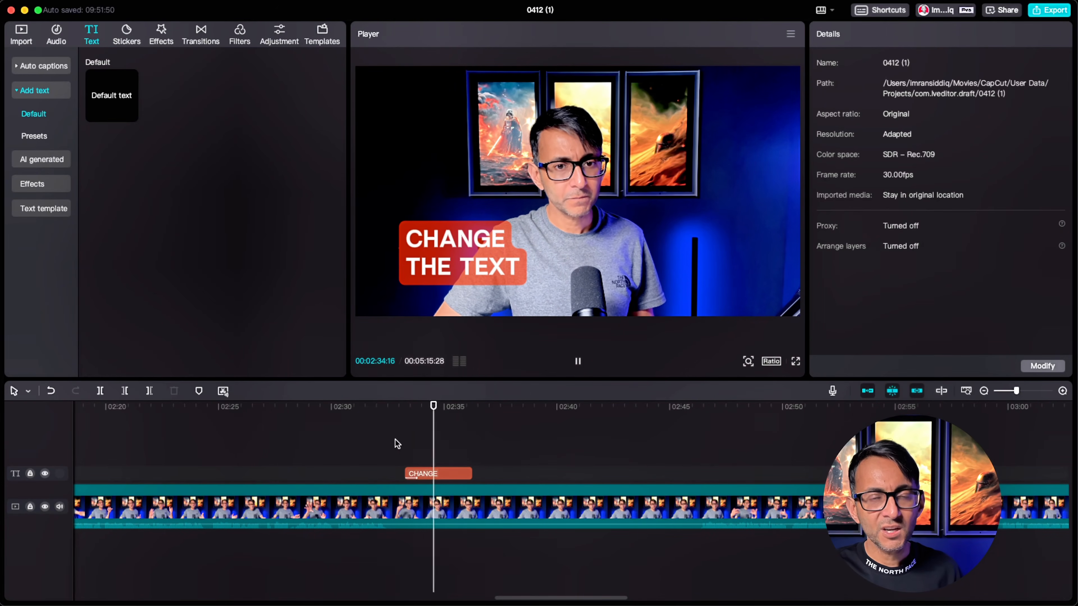
key("space")
left_click(428, 482)
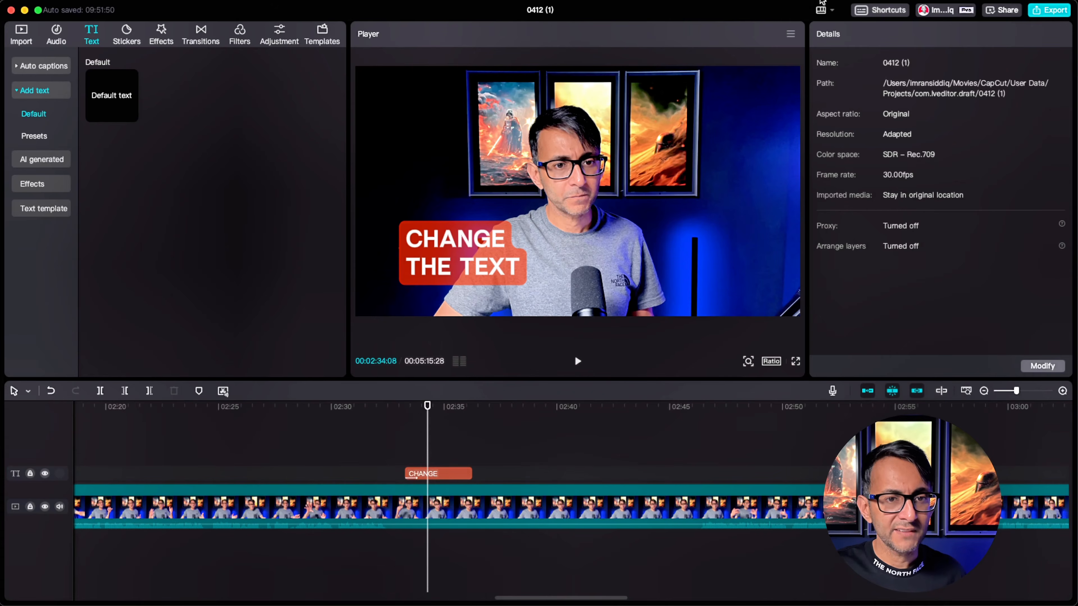
Step: Try the In Love animation with a duration of 3.0 s and with 0.1 s, previewing the title each time
left_click(422, 472)
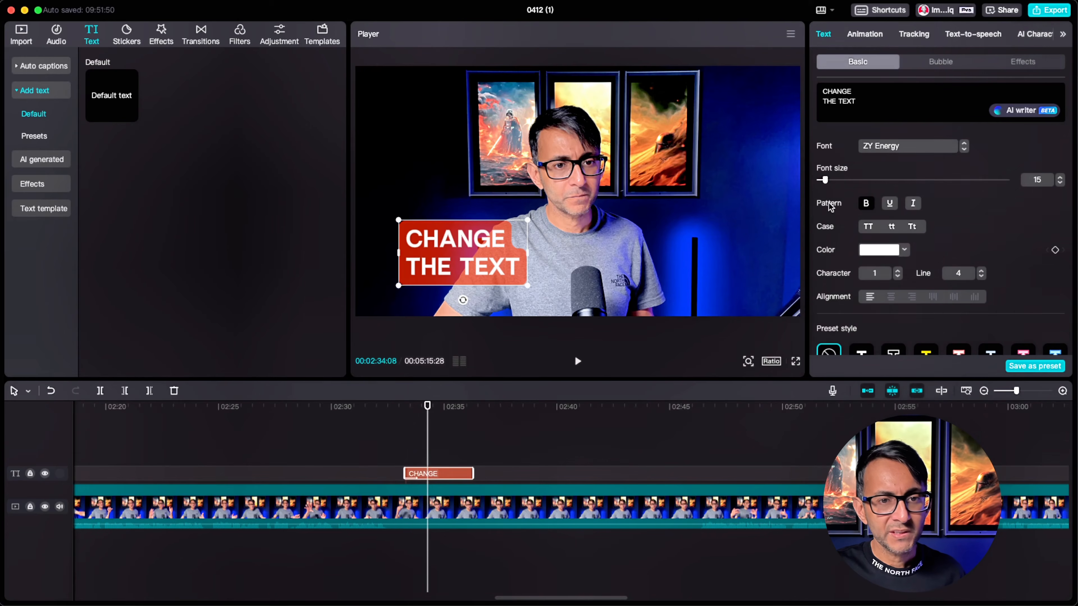
left_click(868, 38)
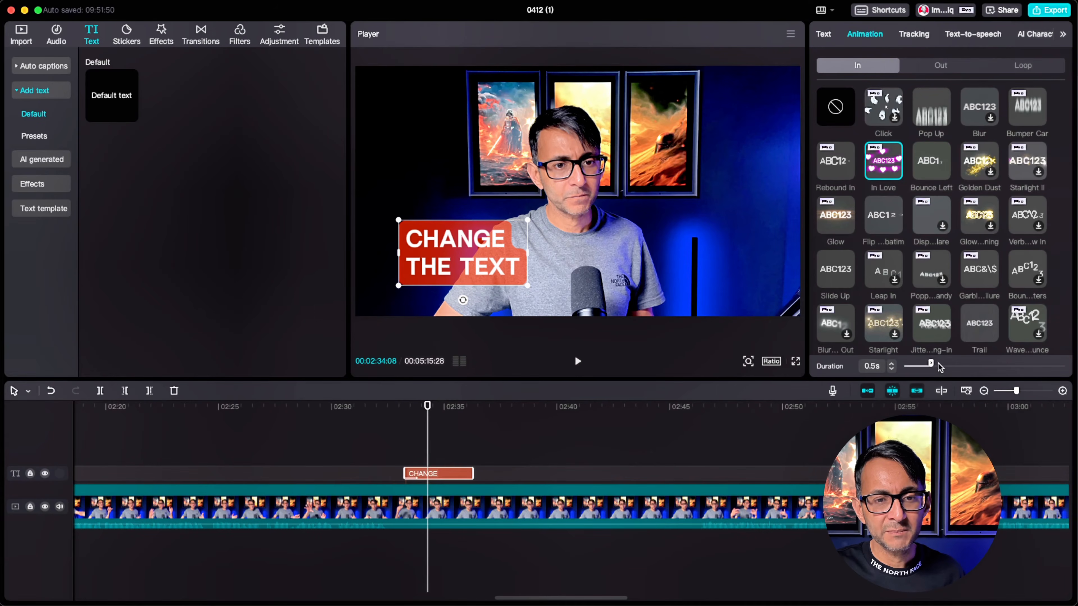
left_click_drag(931, 366, 1066, 368)
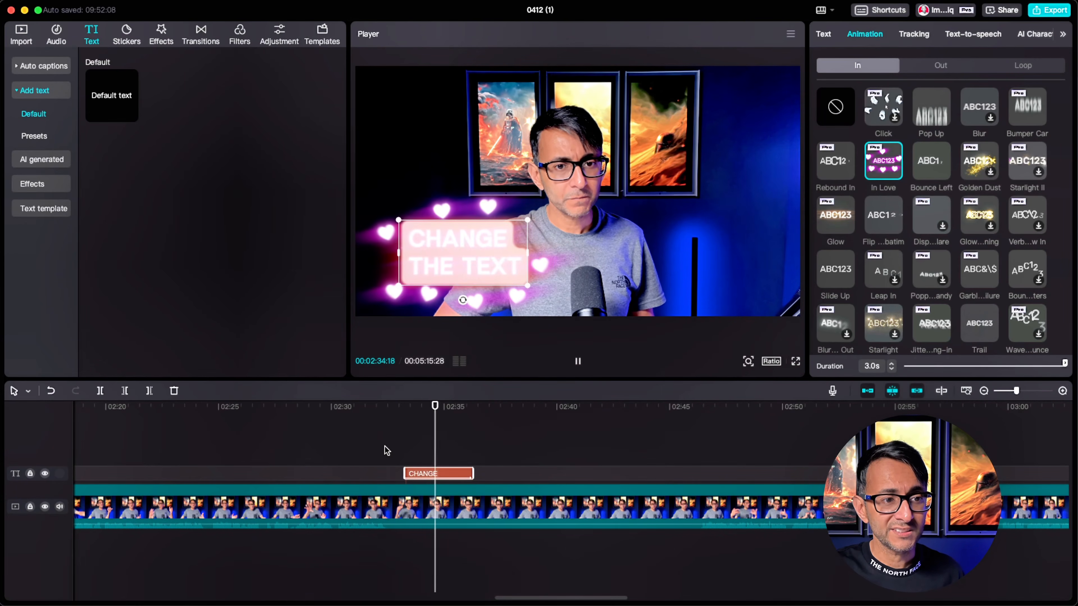
left_click(912, 366)
left_click_drag(912, 366, 907, 366)
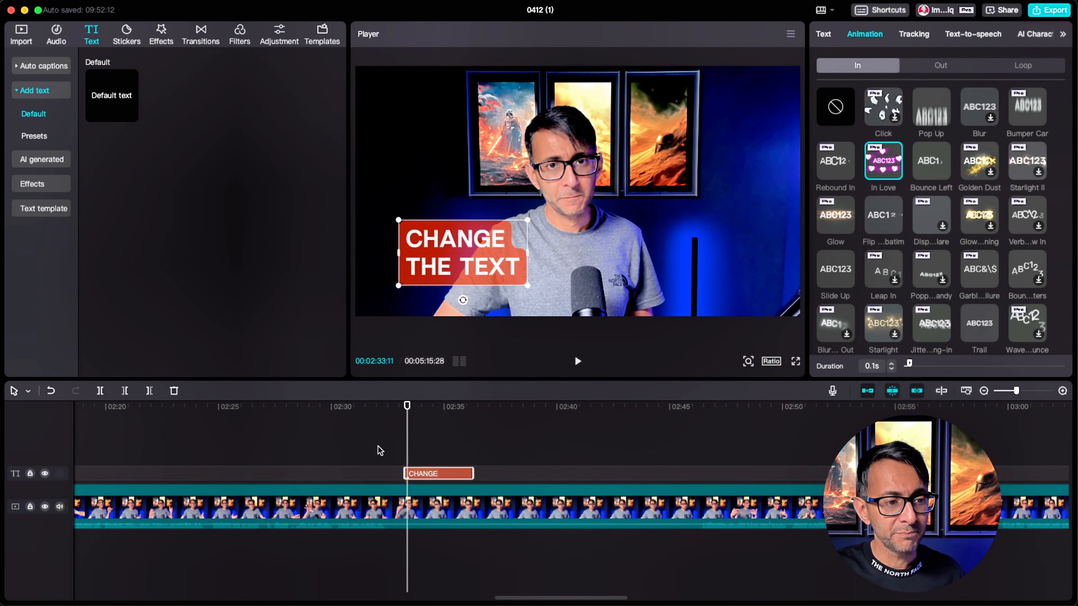
left_click(395, 438)
key("space")
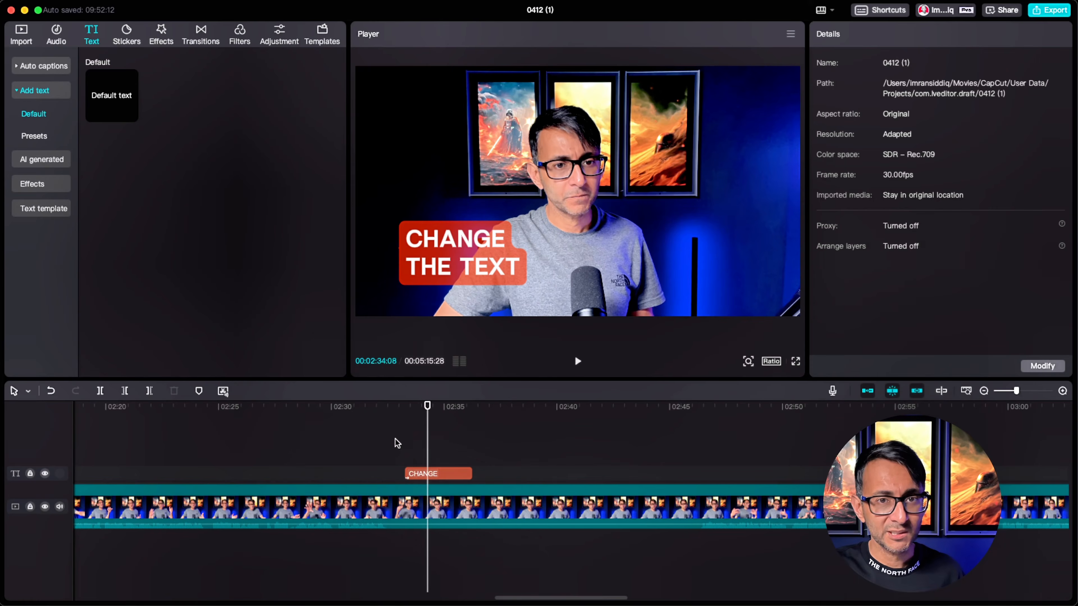
Step: Try the Slide Up and Leap In entrance animations on the text and settle on Fade In
left_click(455, 474)
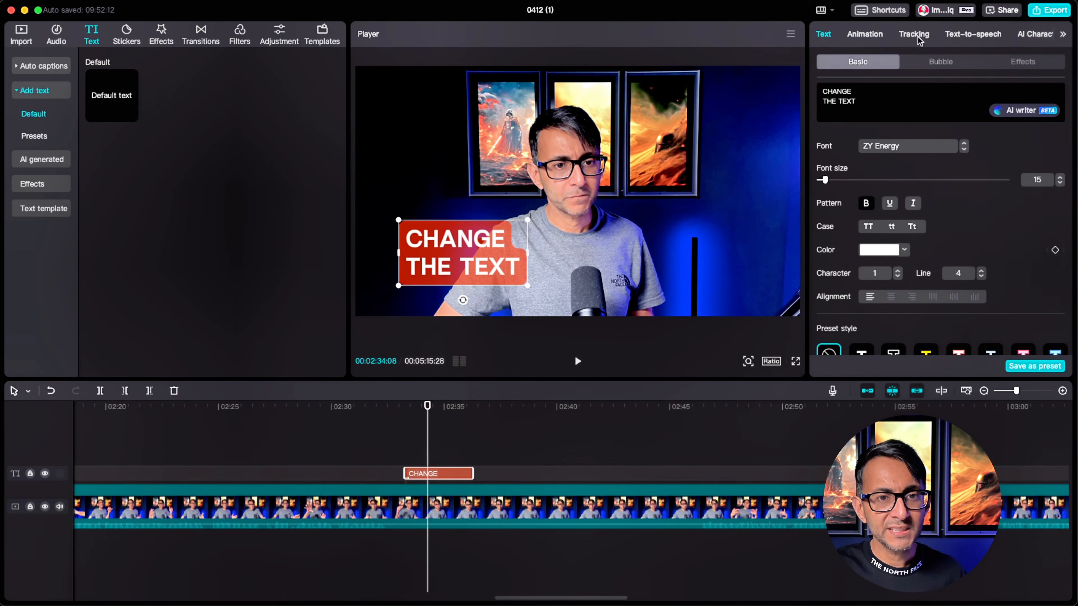
left_click(864, 34)
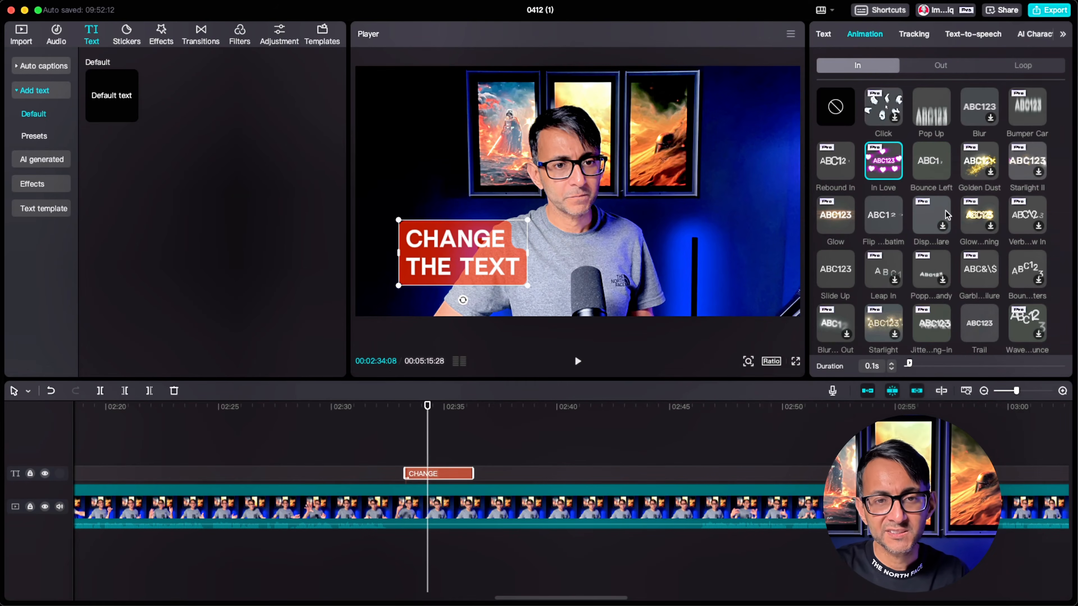
left_click(834, 271)
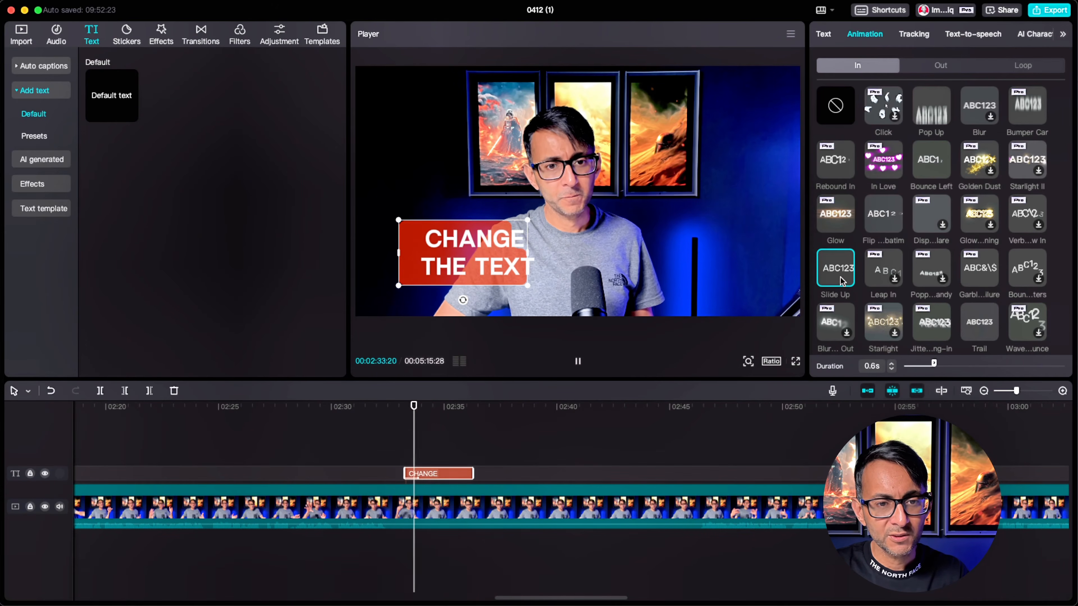
left_click(883, 267)
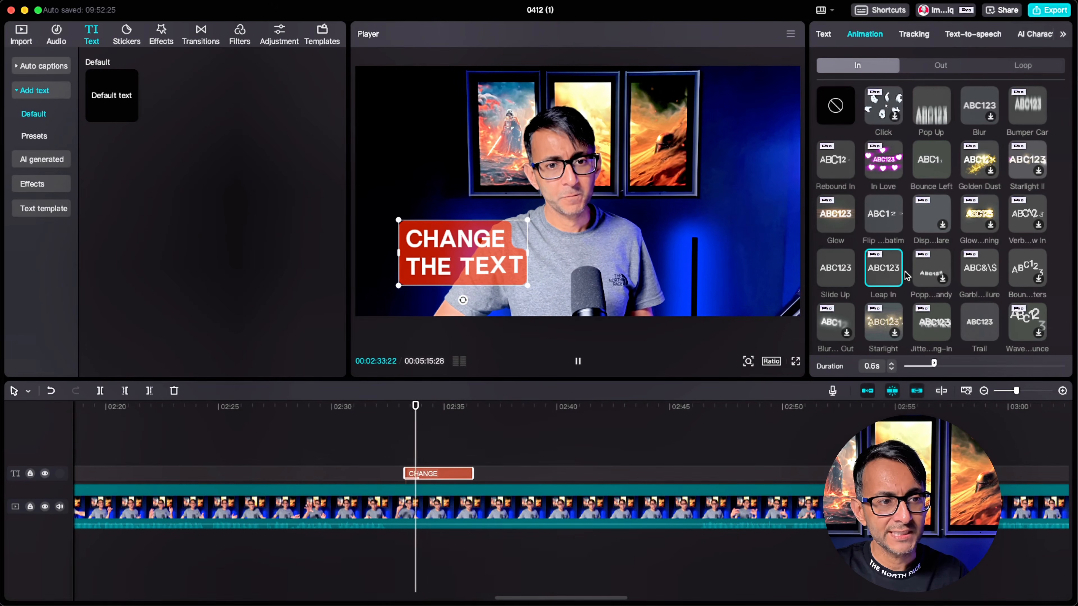
scroll(940, 268, "down", 2)
scroll(940, 280, "down", 4)
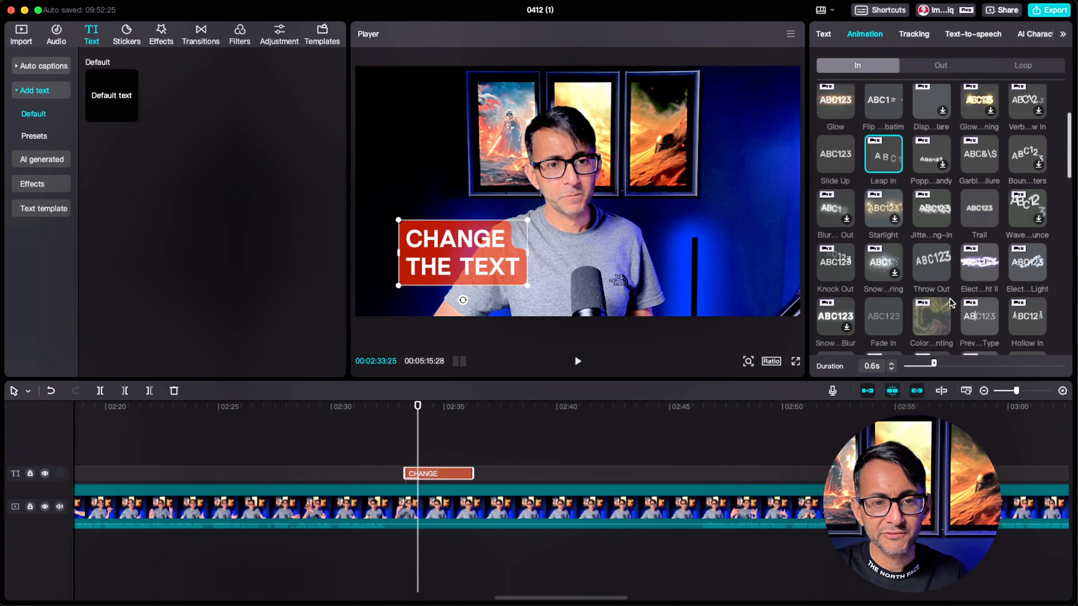
left_click(883, 281)
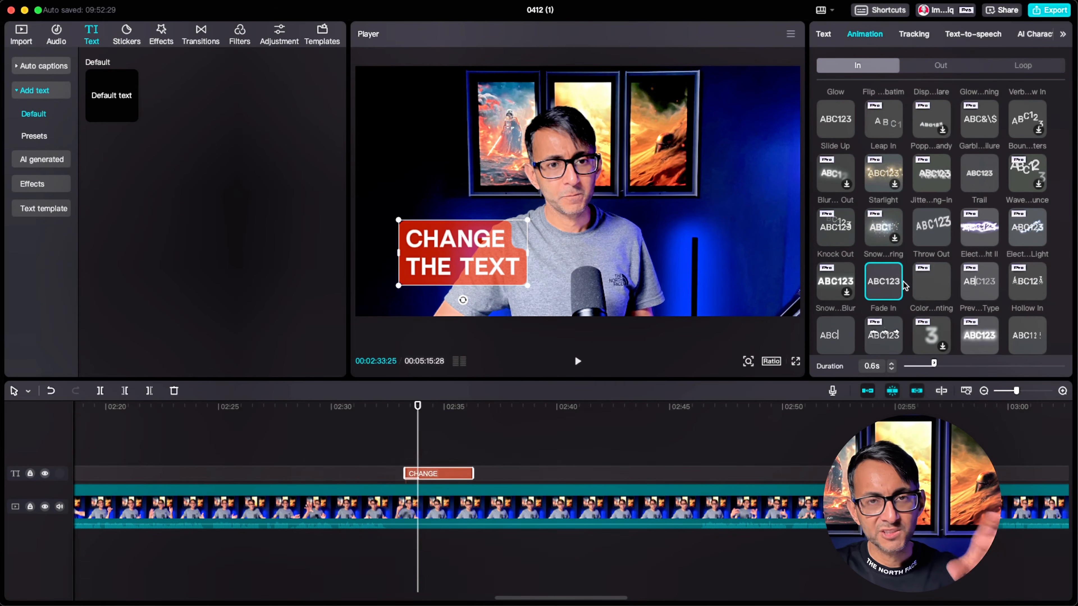
Step: Look through the full list of entrance animations available for the text
scroll(948, 272, "down", 4)
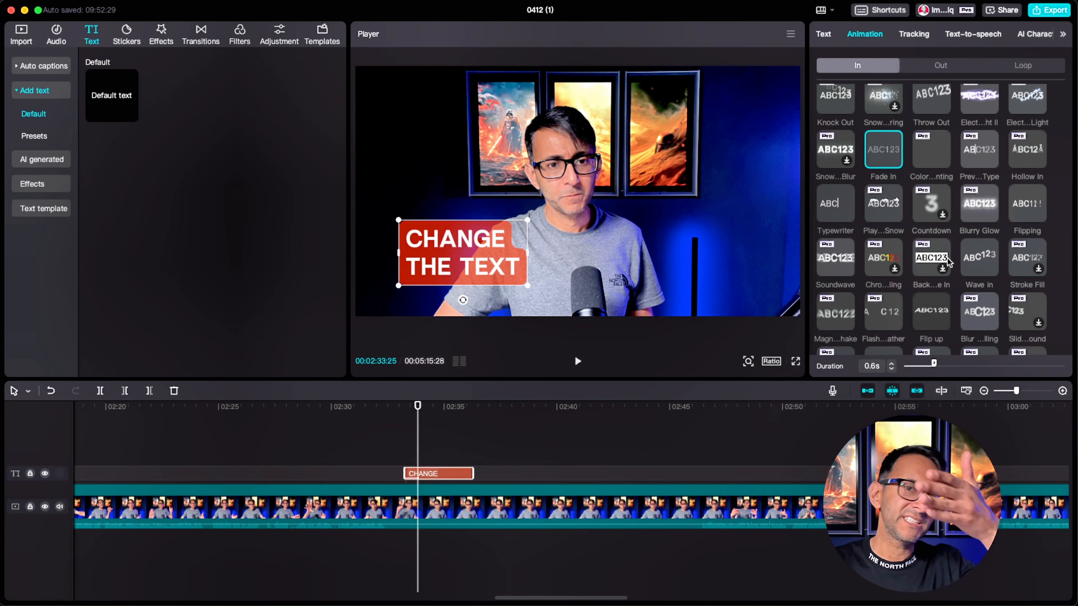
scroll(978, 271, "down", 10)
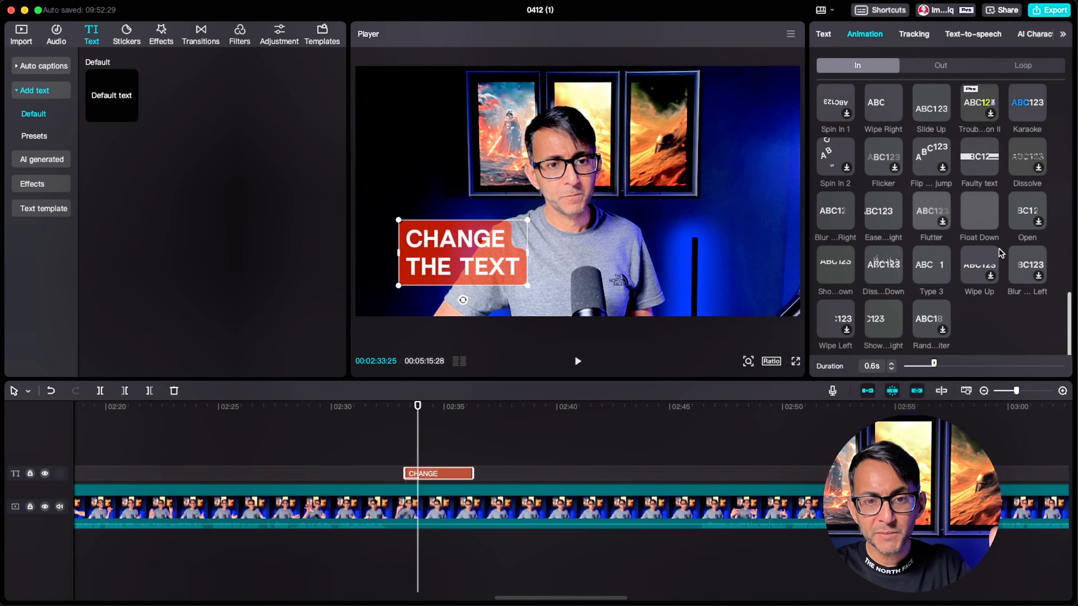
scroll(992, 253, "up", 8)
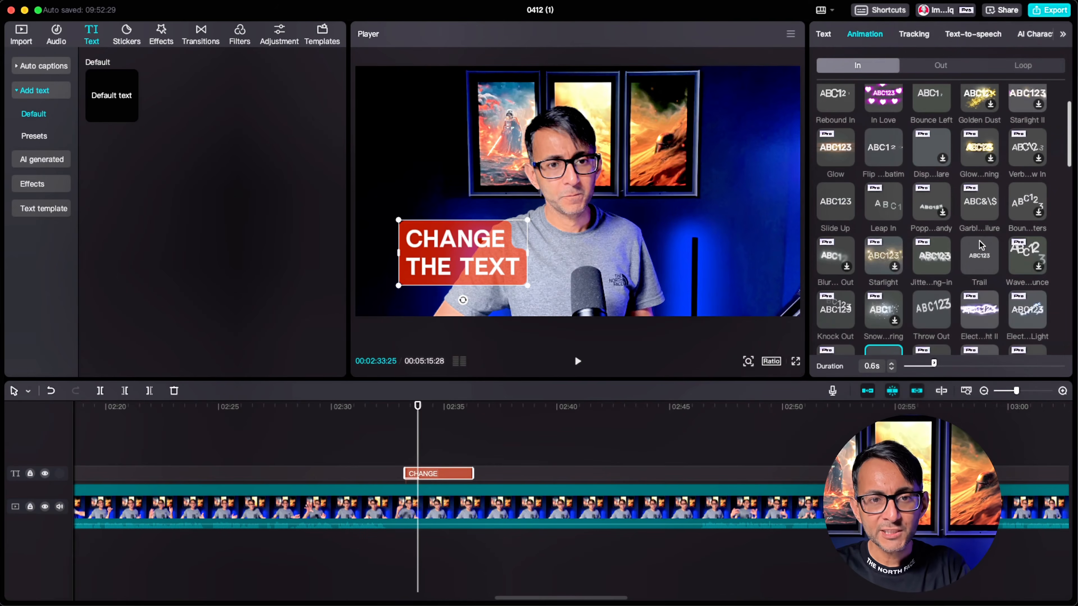
scroll(971, 250, "down", 5)
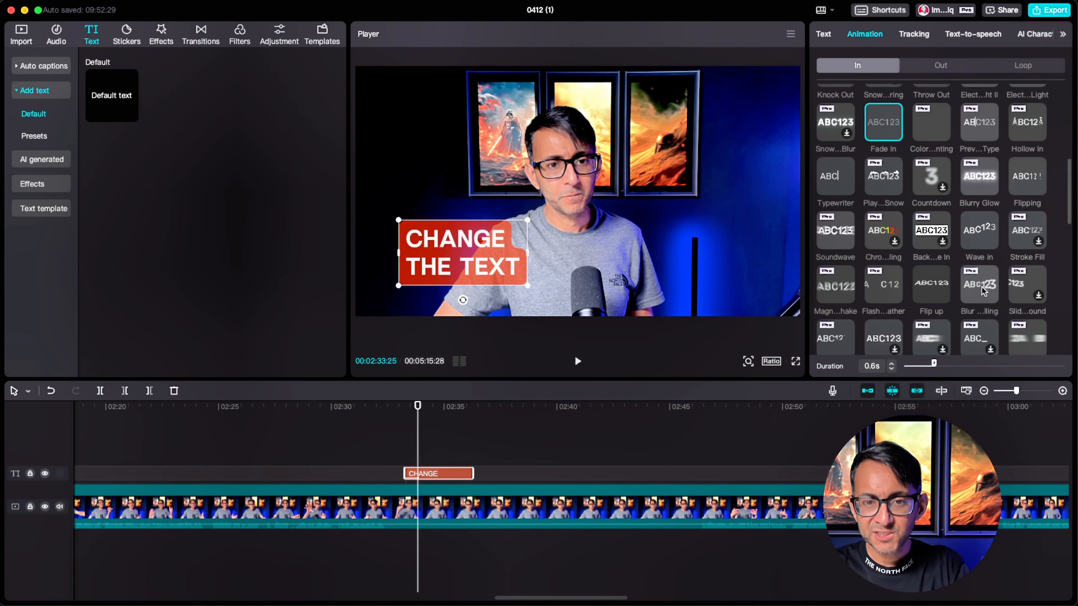
scroll(986, 289, "up", 10)
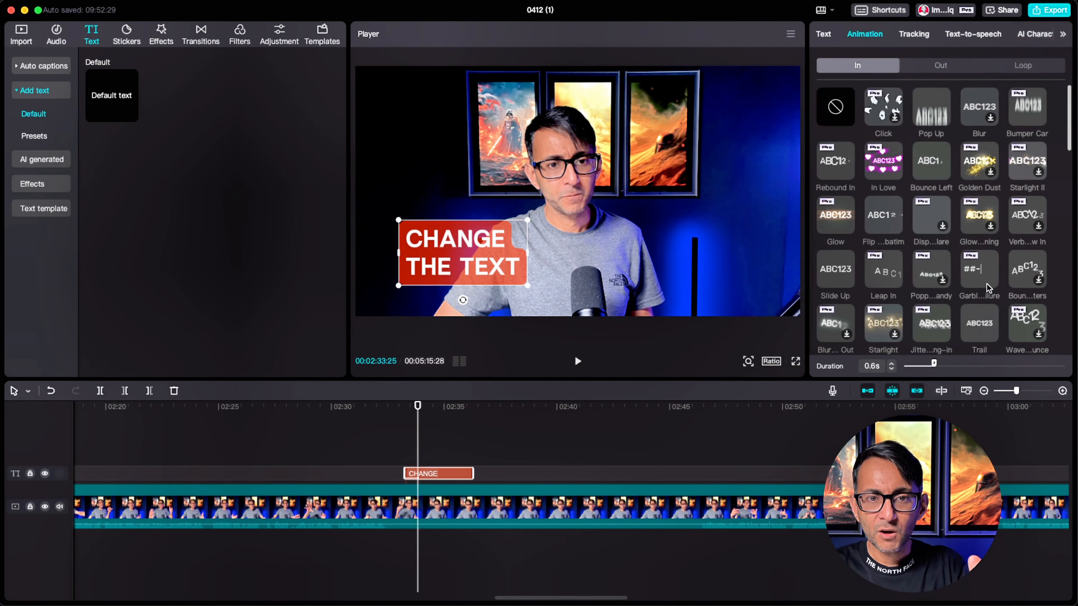
scroll(976, 212, "down", 10)
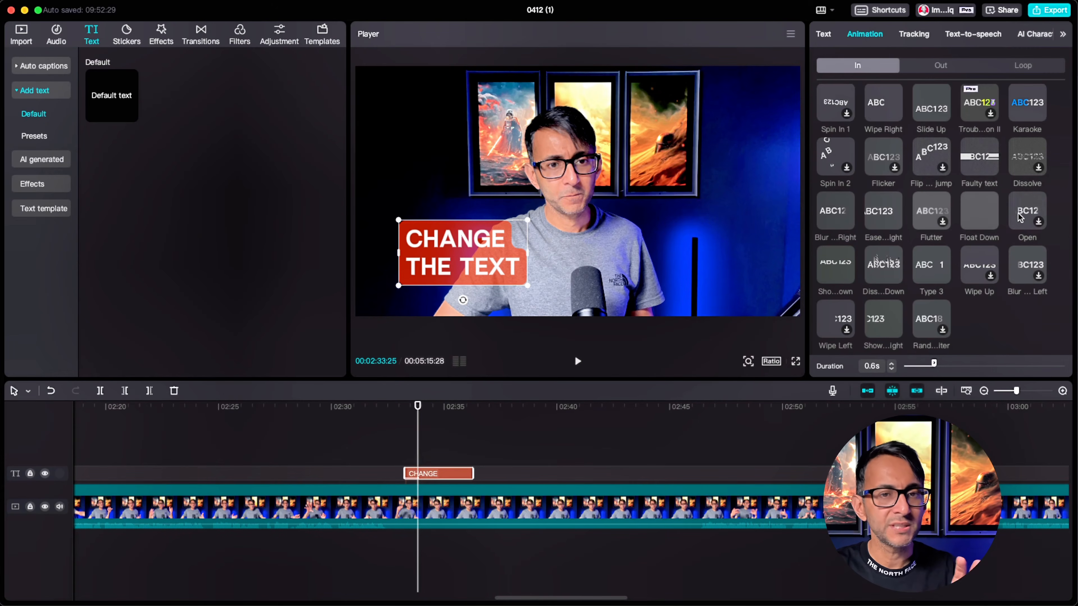
Step: Apply the Chro...ling exit animation to the text and play the title through to its end
left_click(929, 65)
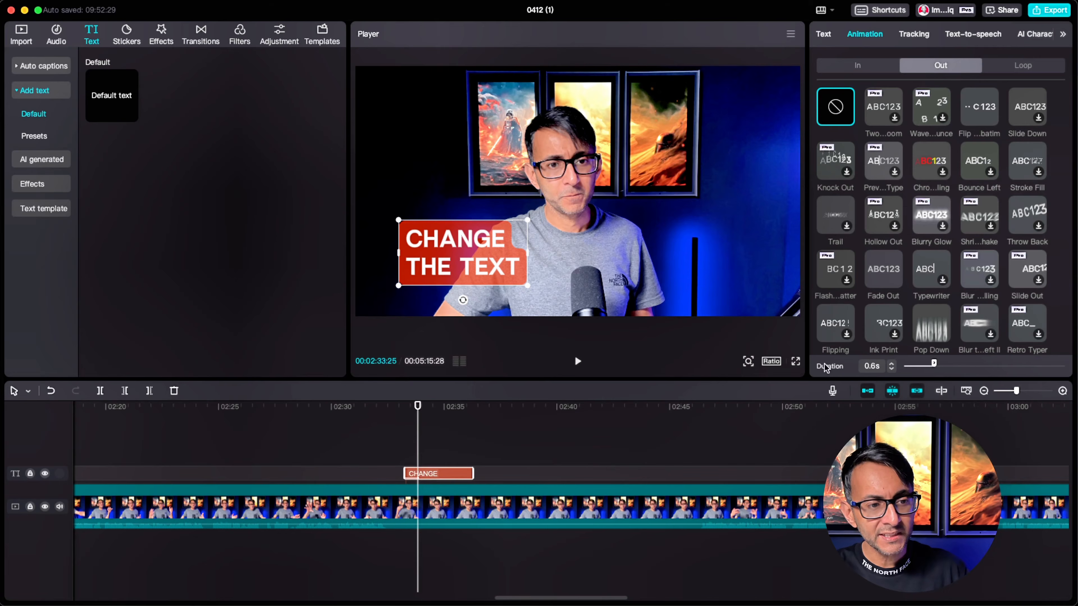
left_click(931, 160)
left_click(405, 445)
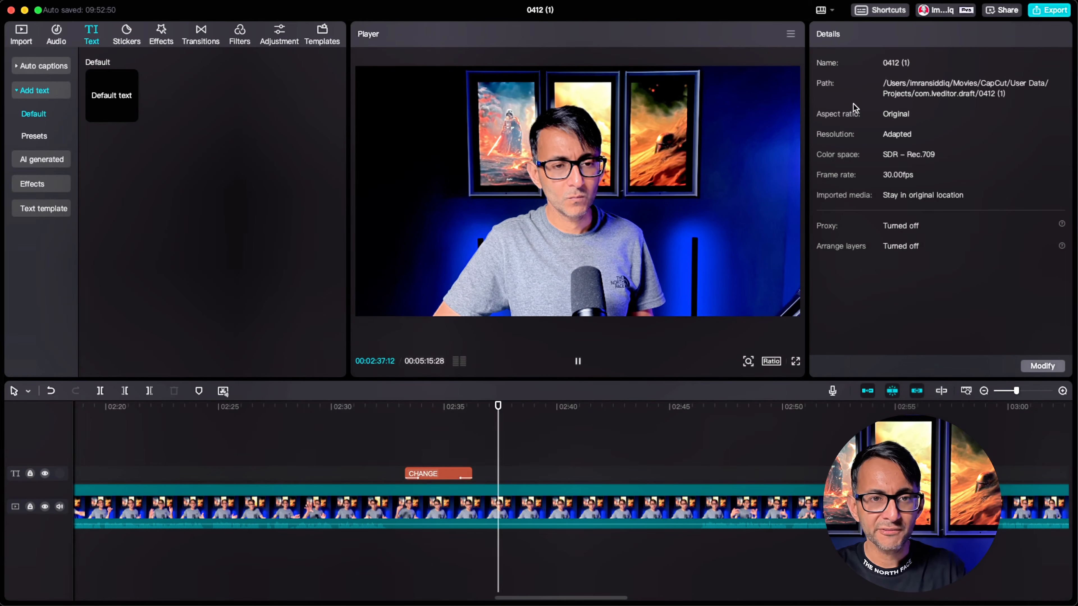
Step: Add the Rotate looping animation to the text and preview it
left_click(448, 474)
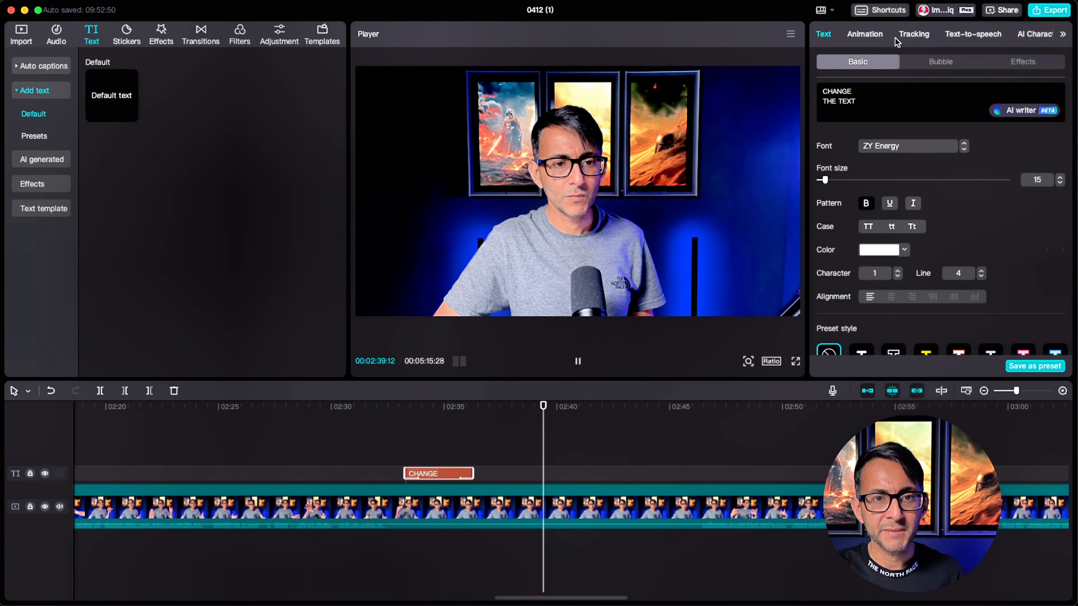
left_click(864, 34)
left_click(1022, 64)
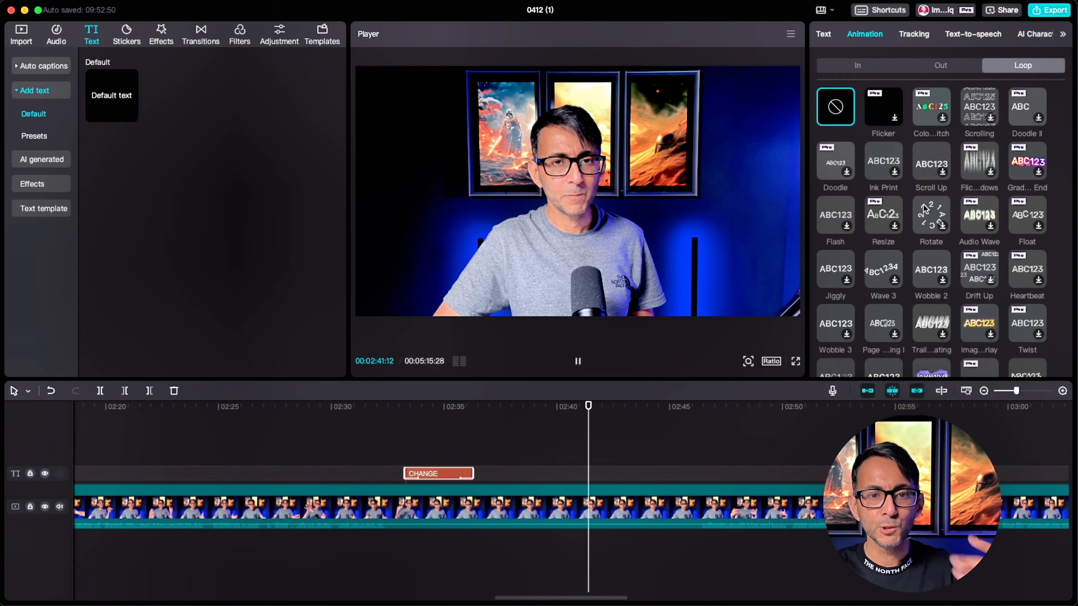
left_click(930, 212)
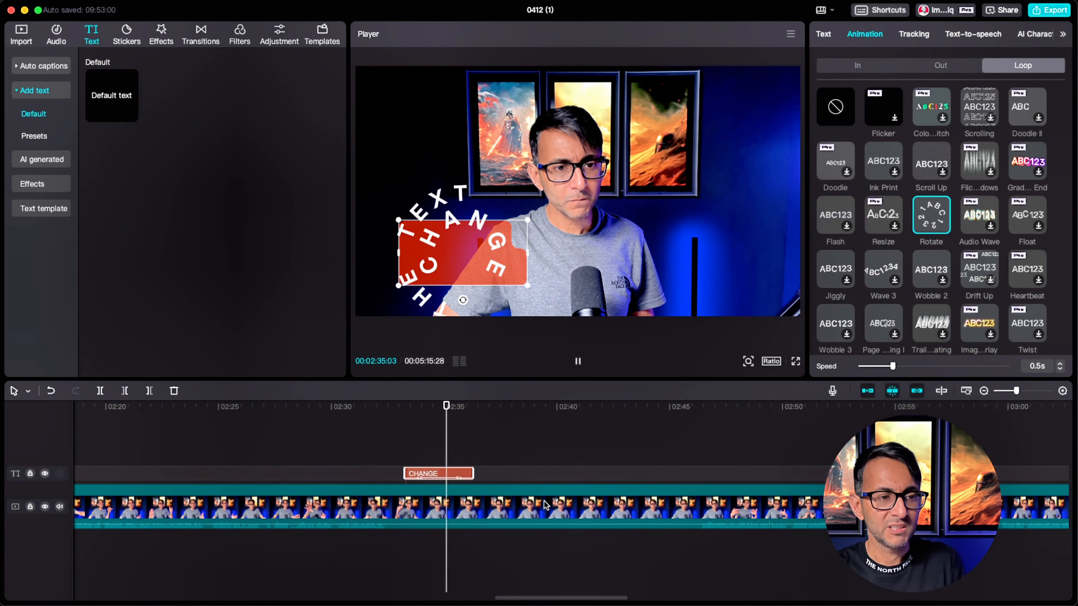
key("space")
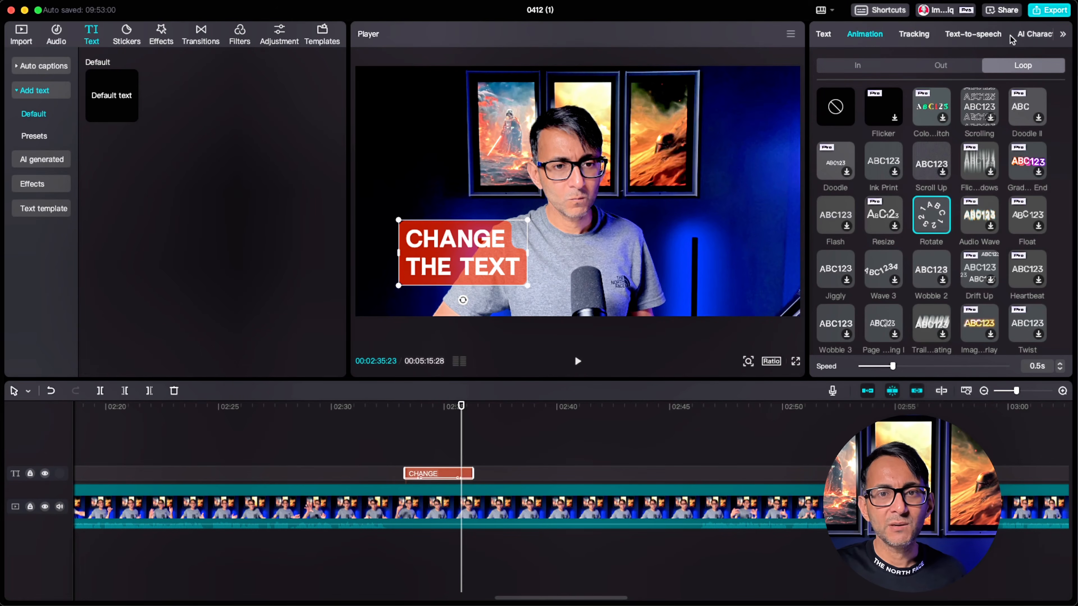
Step: View the text-to-speech voices and the AI characters offered for the text
left_click(989, 36)
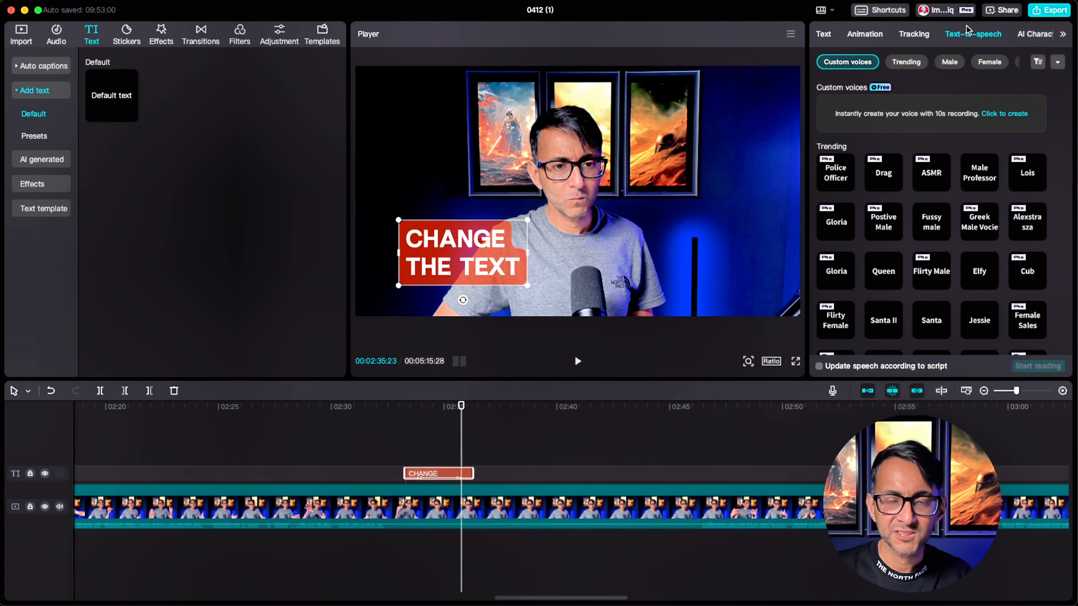
left_click(1034, 36)
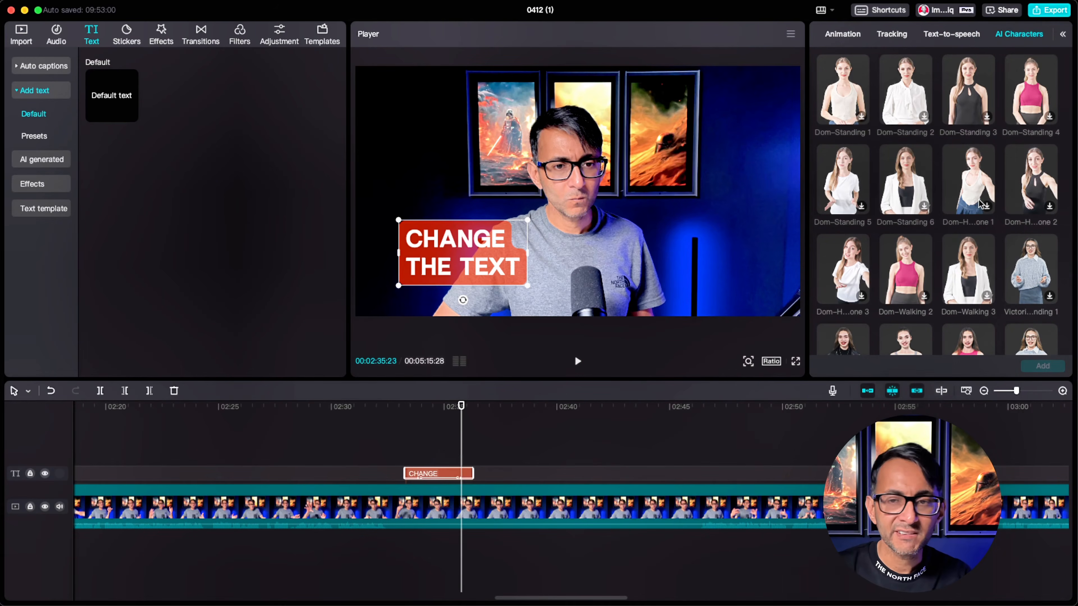
Step: Browse further through the AI characters offered for the text
scroll(980, 204, "down", 5)
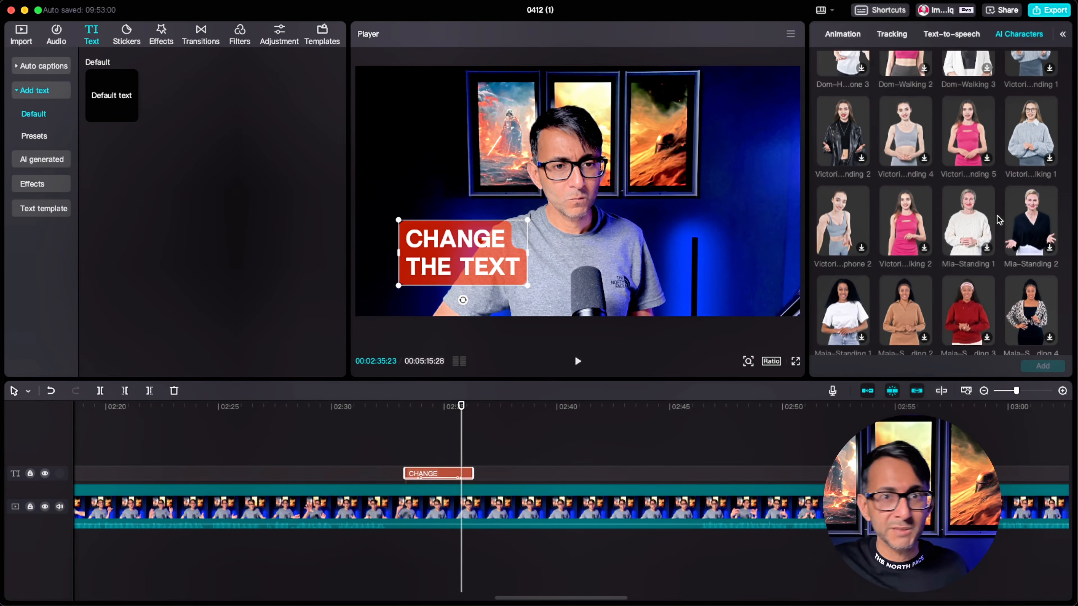
scroll(995, 214, "down", 2)
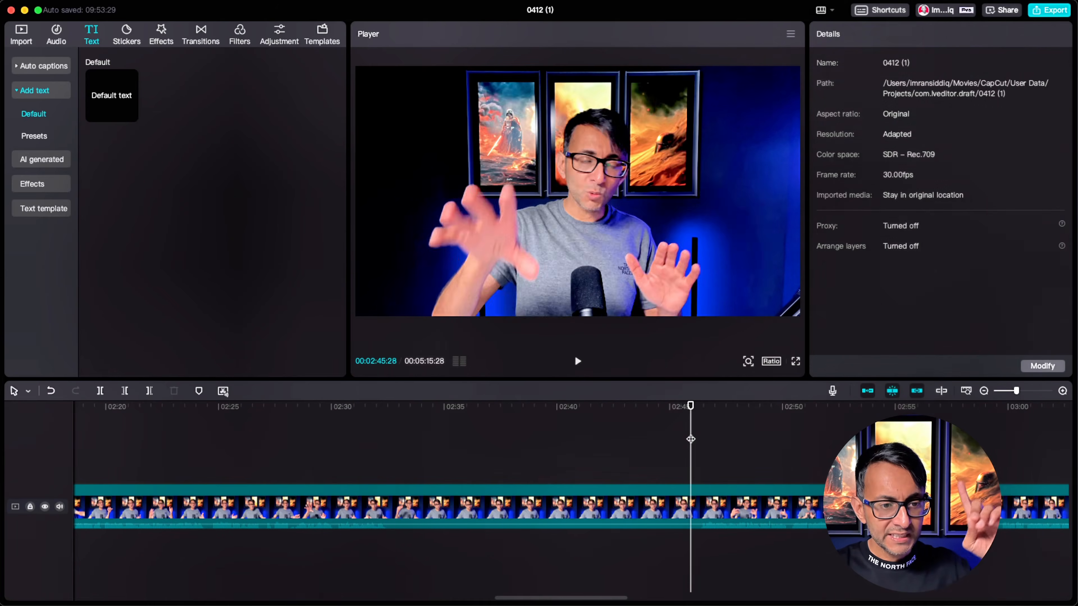
Step: Generate automatic captions for the talking-head clip with English as the spoken language and no translation
left_click(240, 452)
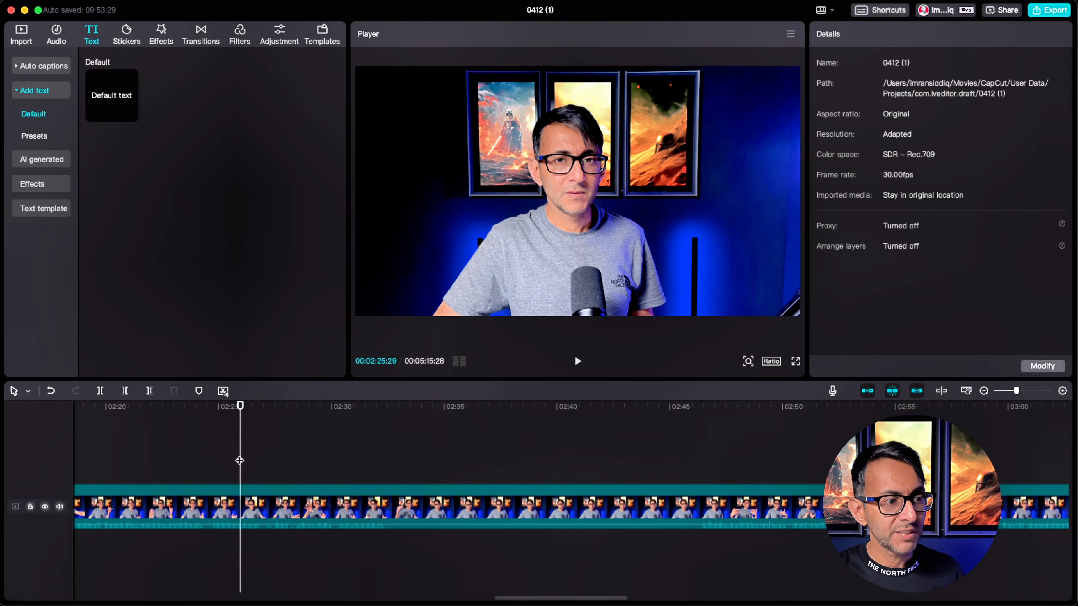
left_click(241, 453)
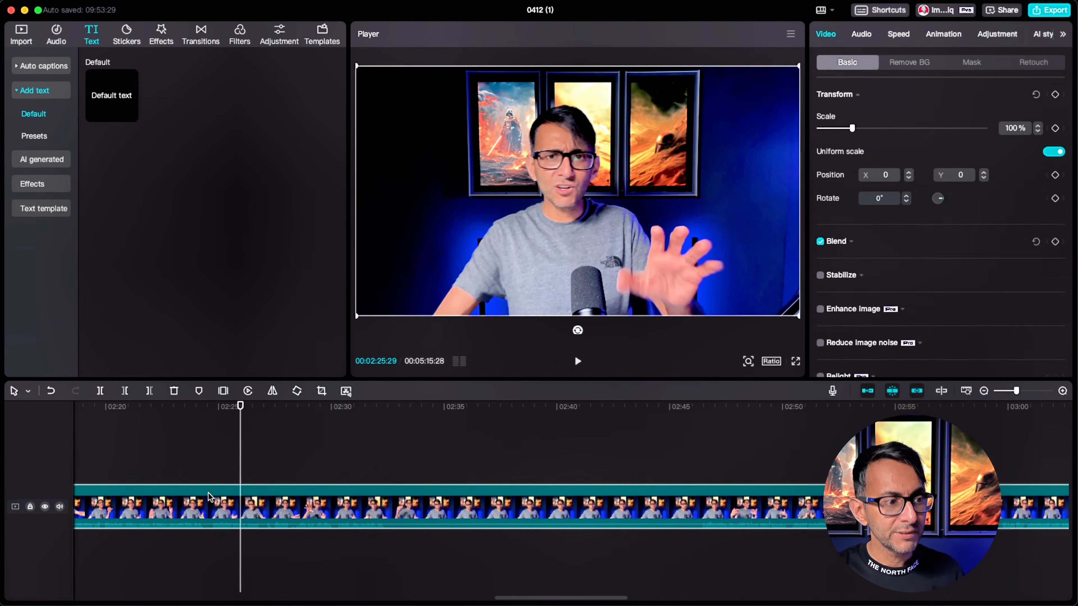
left_click(49, 66)
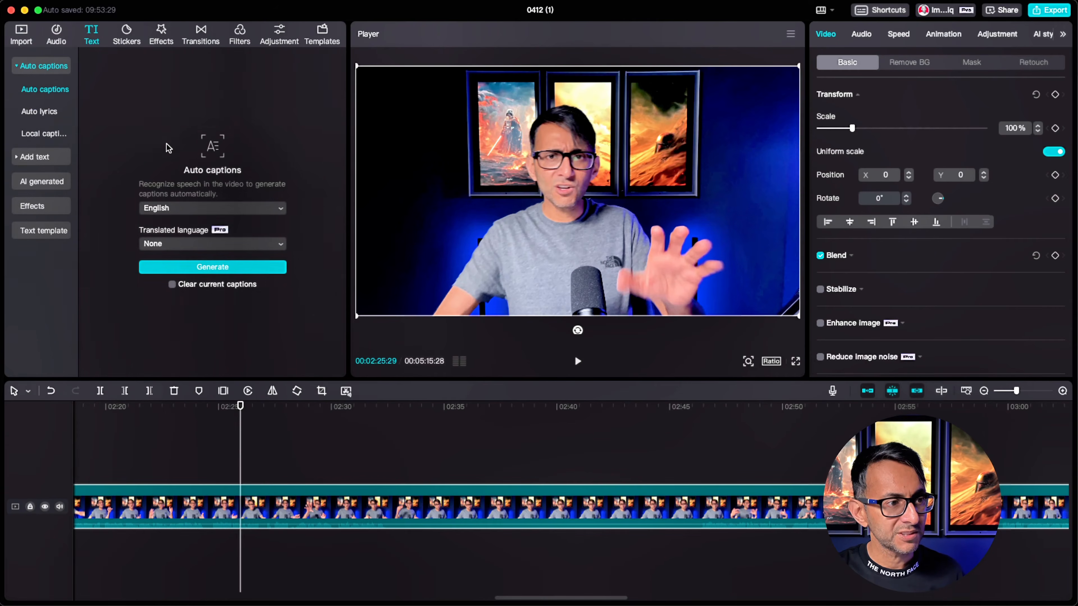
left_click(200, 209)
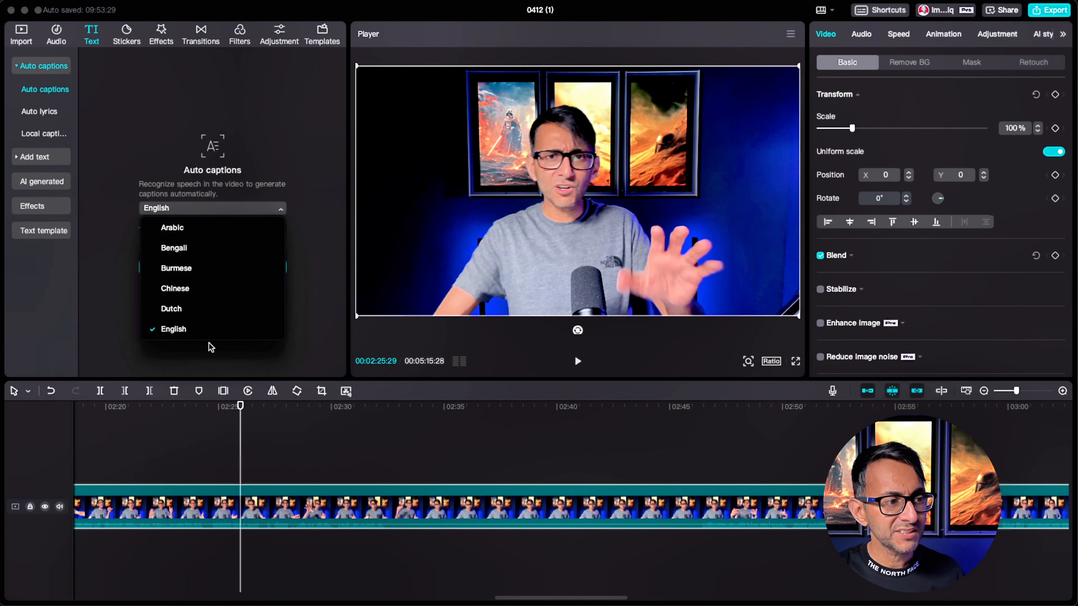
left_click(210, 333)
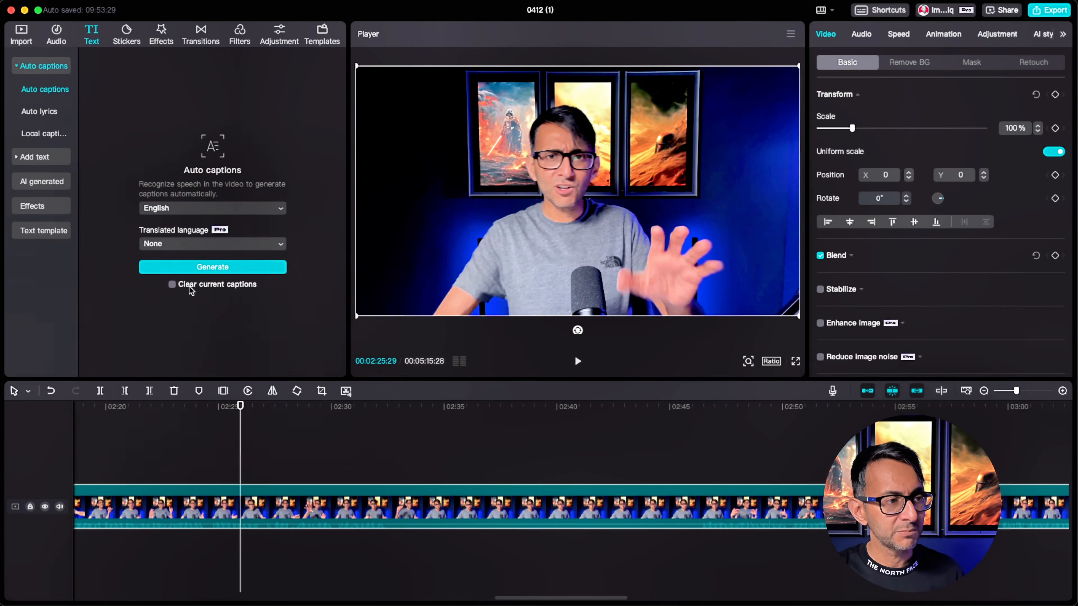
left_click(226, 267)
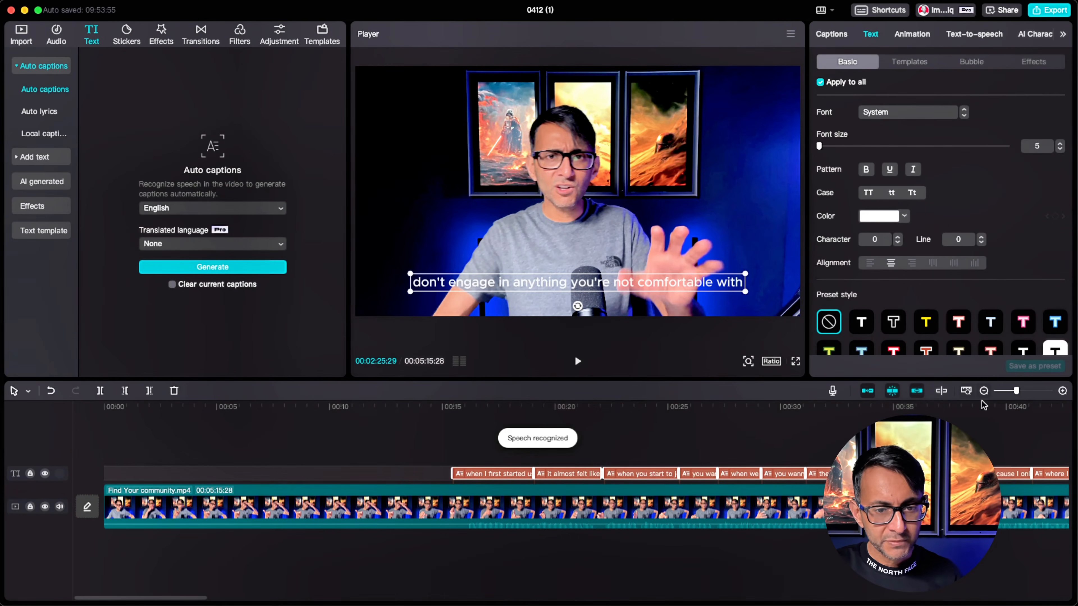
Step: Look over how the generated captions are spread along the whole video
left_click(1000, 392)
left_click(142, 455)
left_click(123, 440)
left_click_drag(123, 440, 318, 442)
left_click_drag(998, 391, 1007, 393)
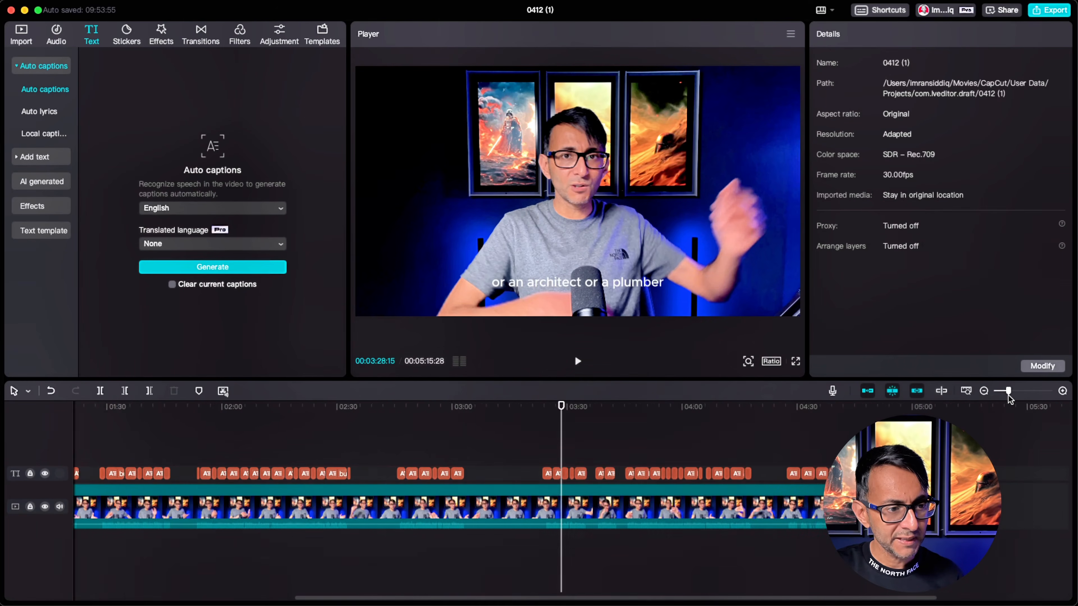
left_click_drag(398, 598, 144, 599)
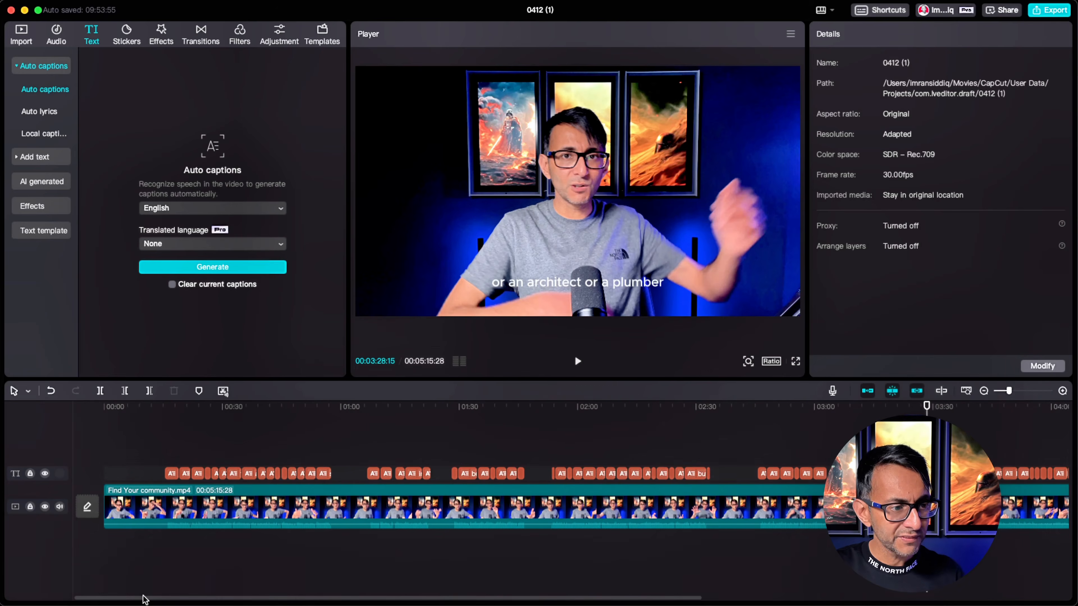
Step: Trim the start of the first caption, "when I first started using Facebook in 2009", to 00:00:16:00
left_click(1018, 391)
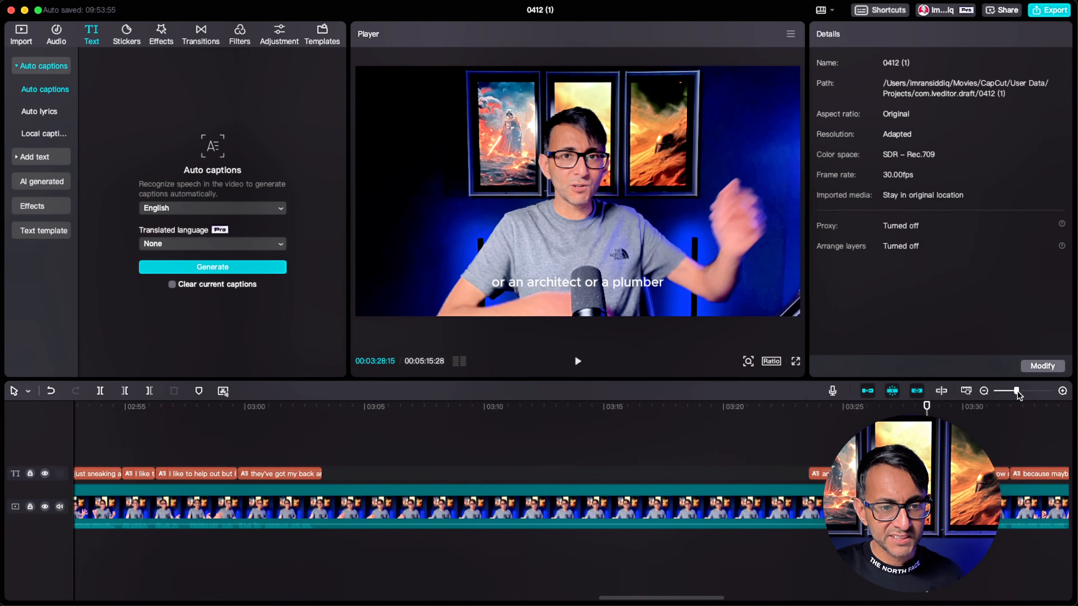
left_click_drag(674, 598, 142, 597)
scroll(450, 488, "right", 3)
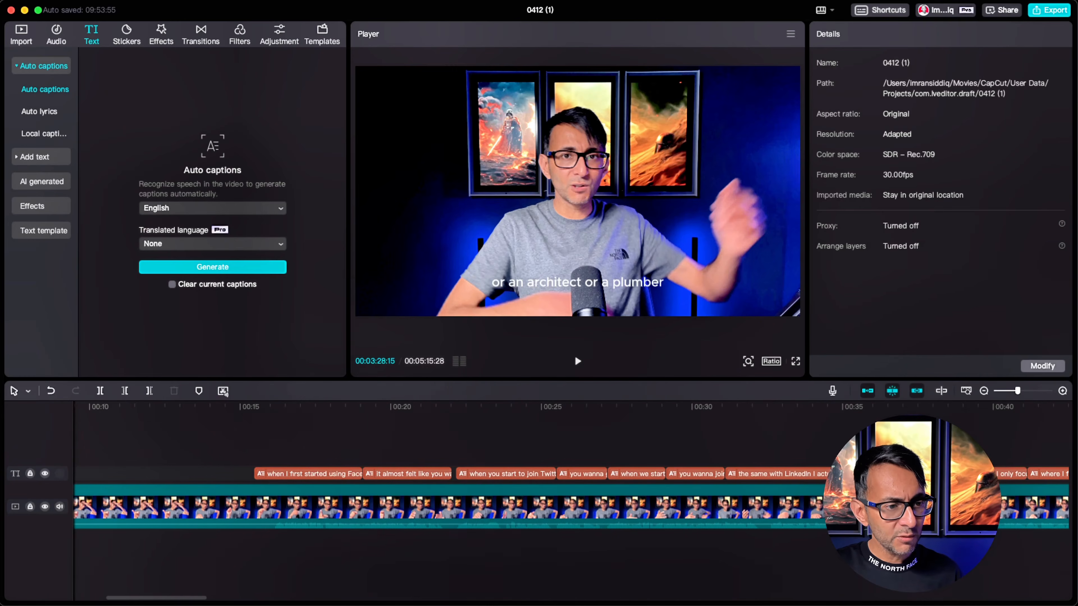
left_click(254, 442)
mouse_move(257, 443)
left_mouse_down()
mouse_move(282, 442)
mouse_move(270, 441)
left_mouse_up()
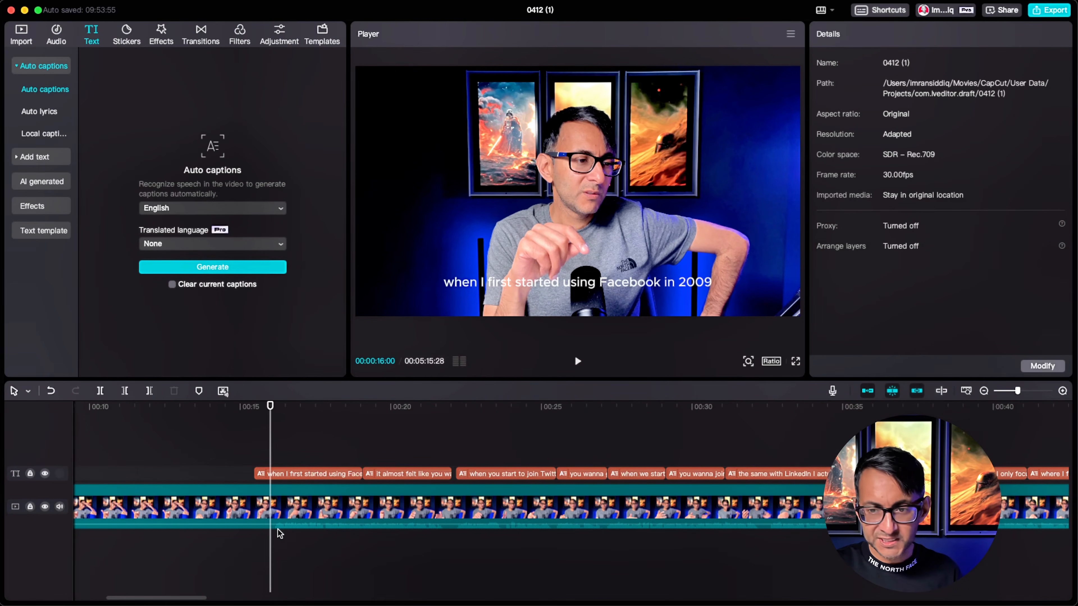
left_click(271, 474)
key("q")
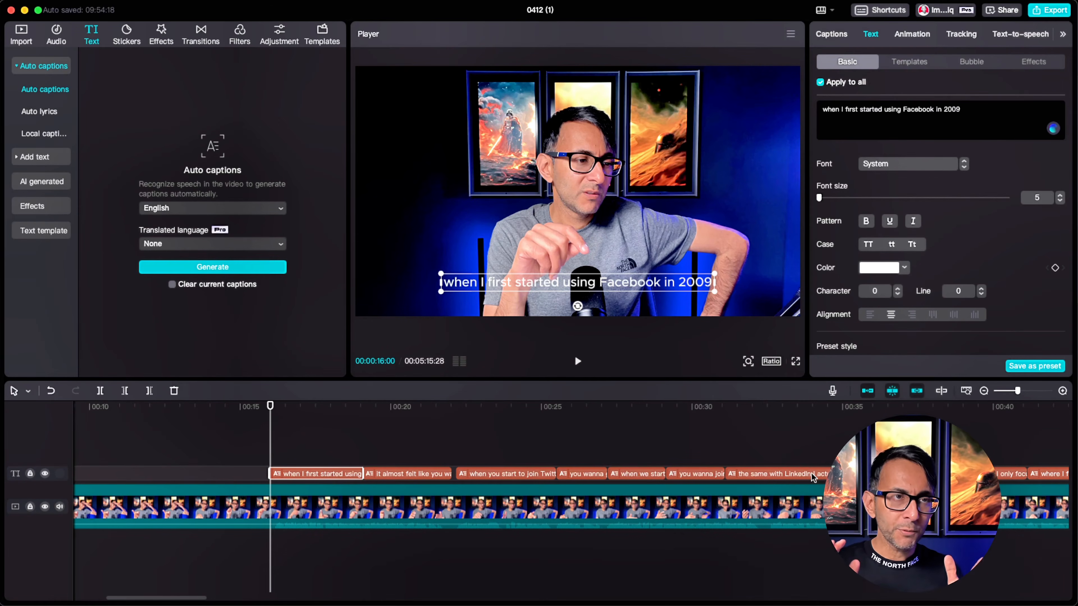
Step: Change "friends" to "FRIENDS" in the second caption and check it in the preview
left_click(416, 430)
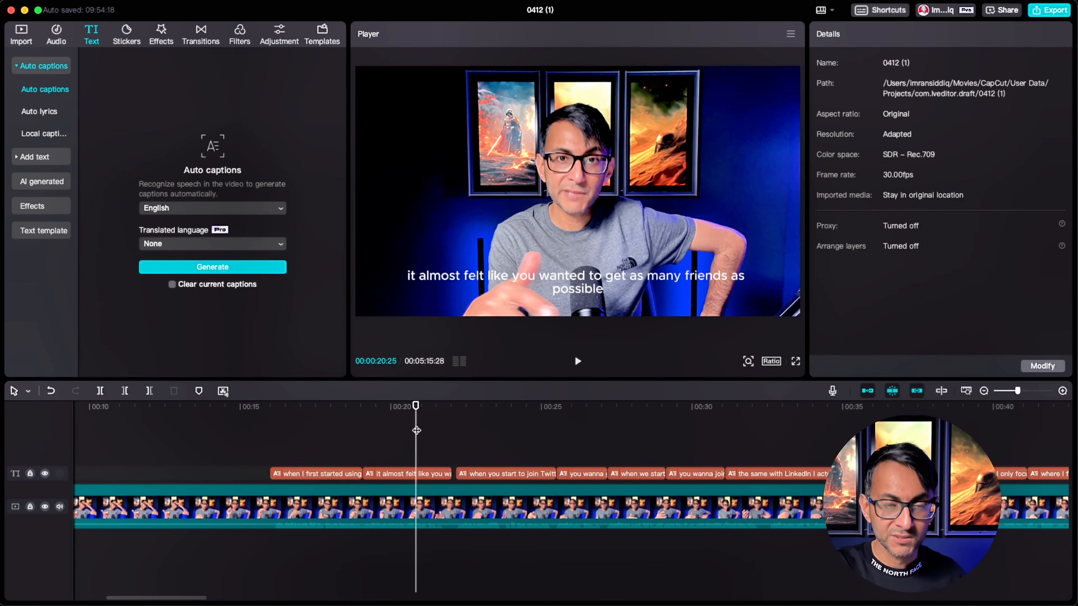
left_click(416, 467)
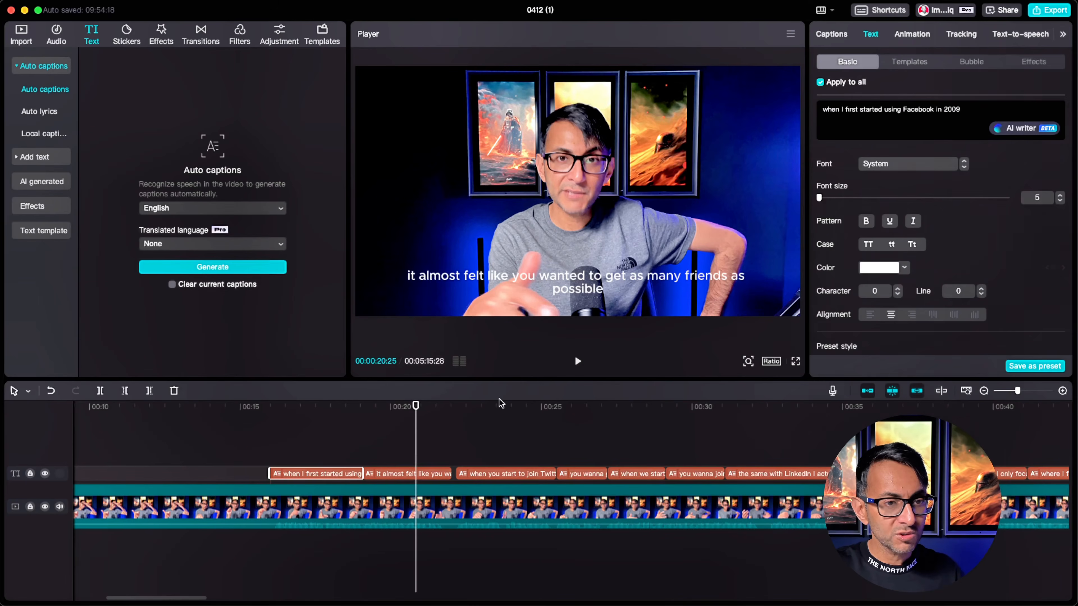
left_click(322, 437)
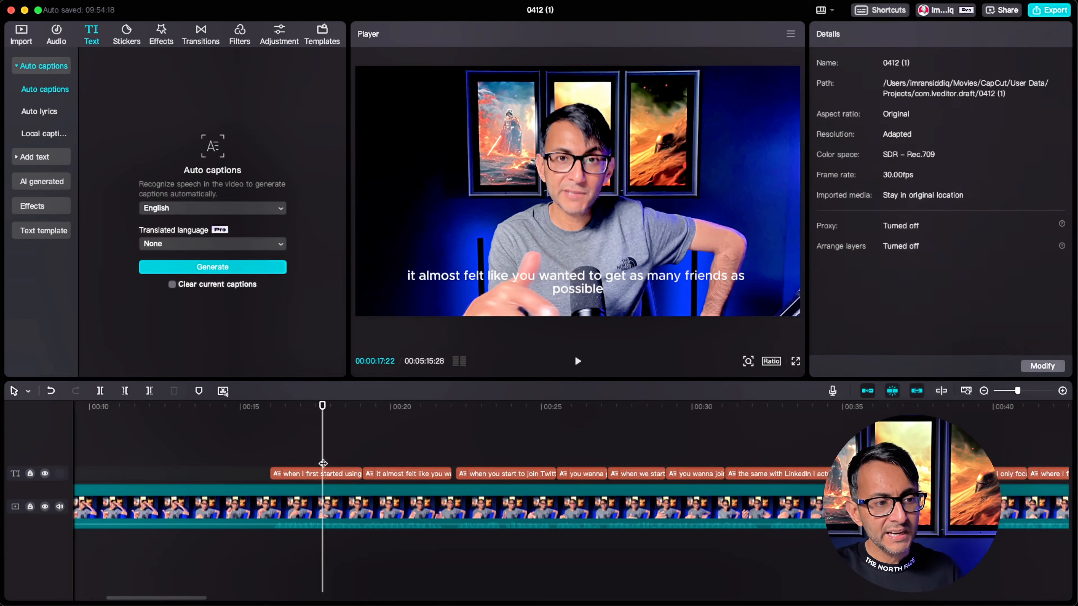
left_click(316, 471)
left_click(413, 476)
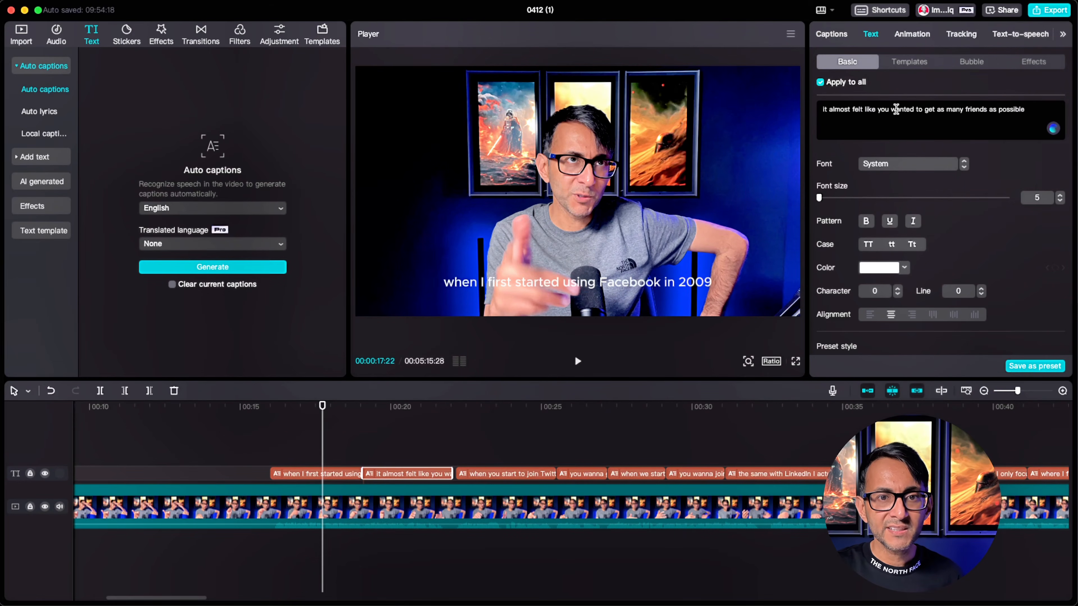
double_click(973, 109)
type("FRIENDS")
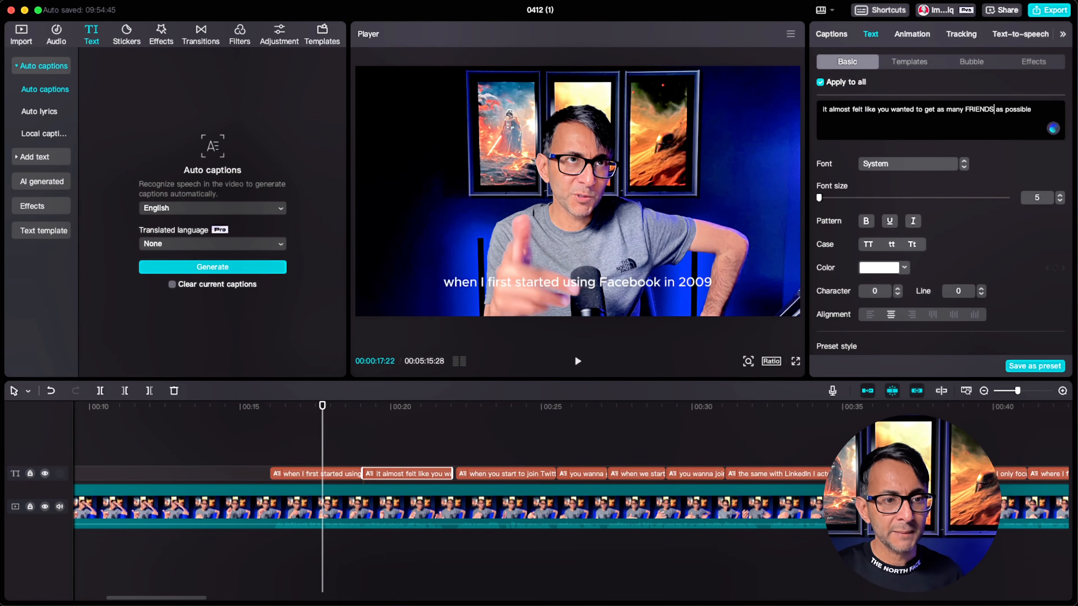
left_click(420, 440)
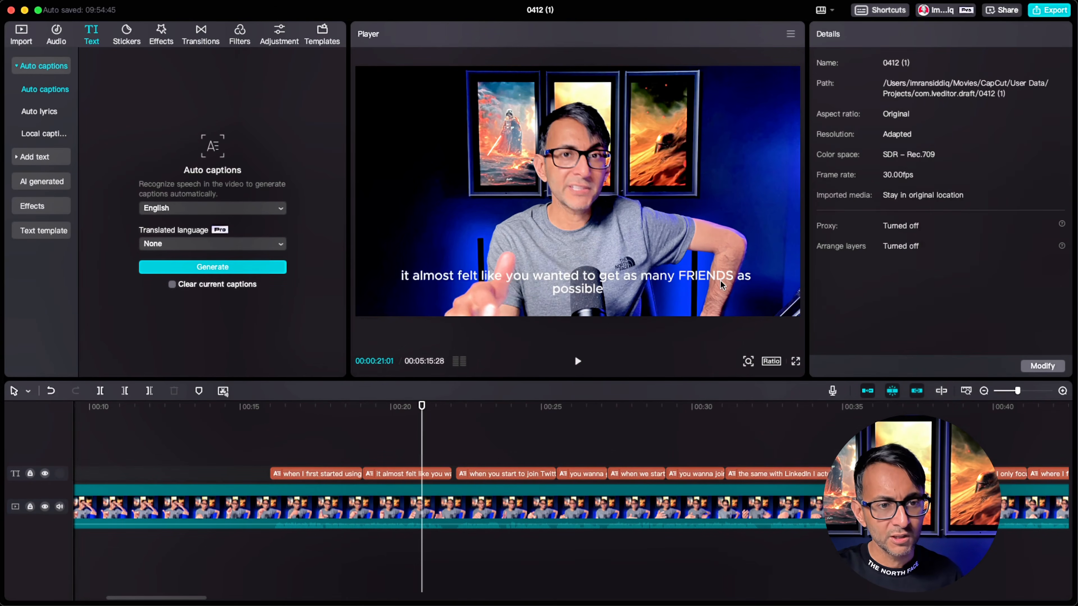
Step: Correct "elemental" to "Elementor" in caption 13 of the caption list and skim the other captions
left_click(428, 476)
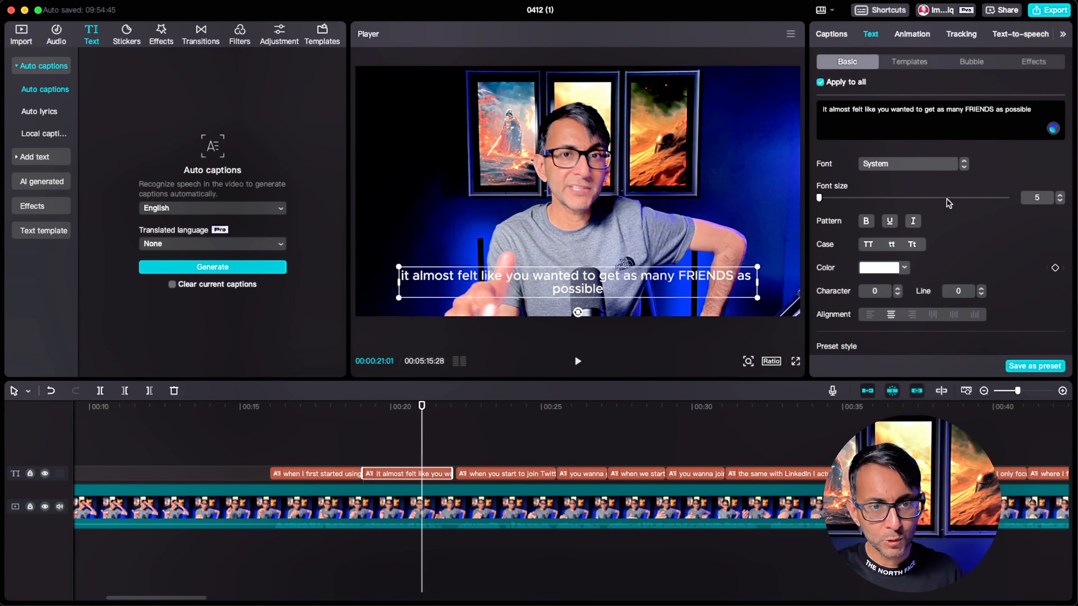
left_click(830, 34)
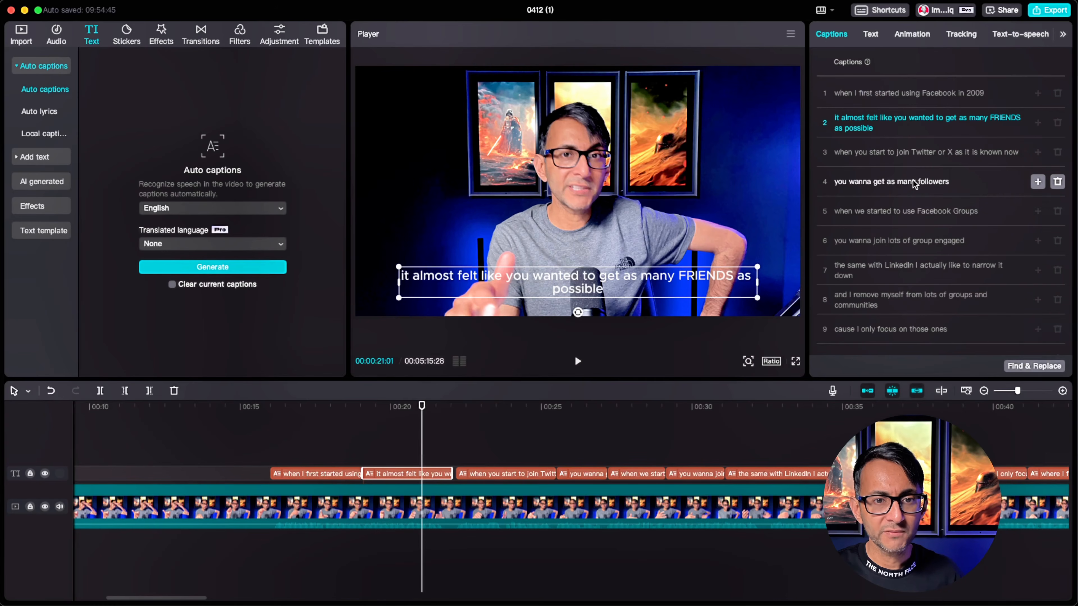
scroll(886, 177, "down", 5)
scroll(886, 177, "down", 5)
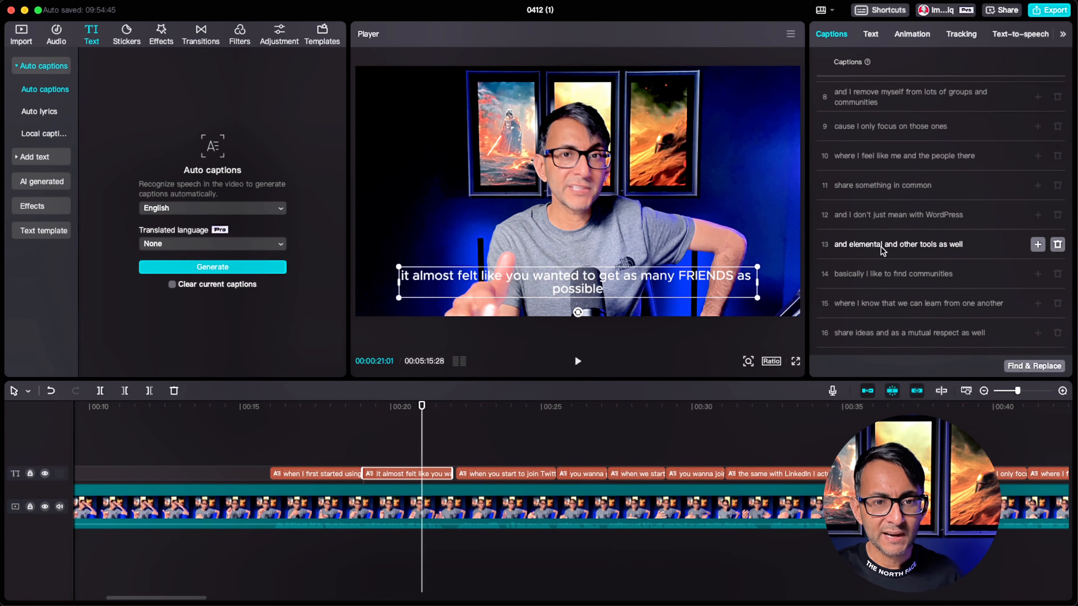
left_click(882, 200)
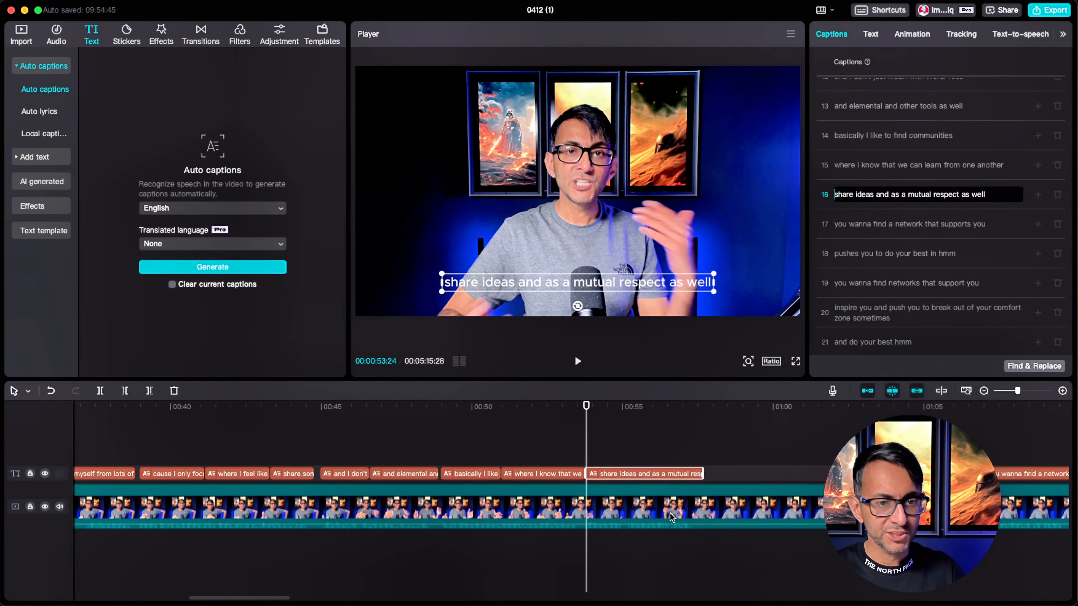
left_click(881, 105)
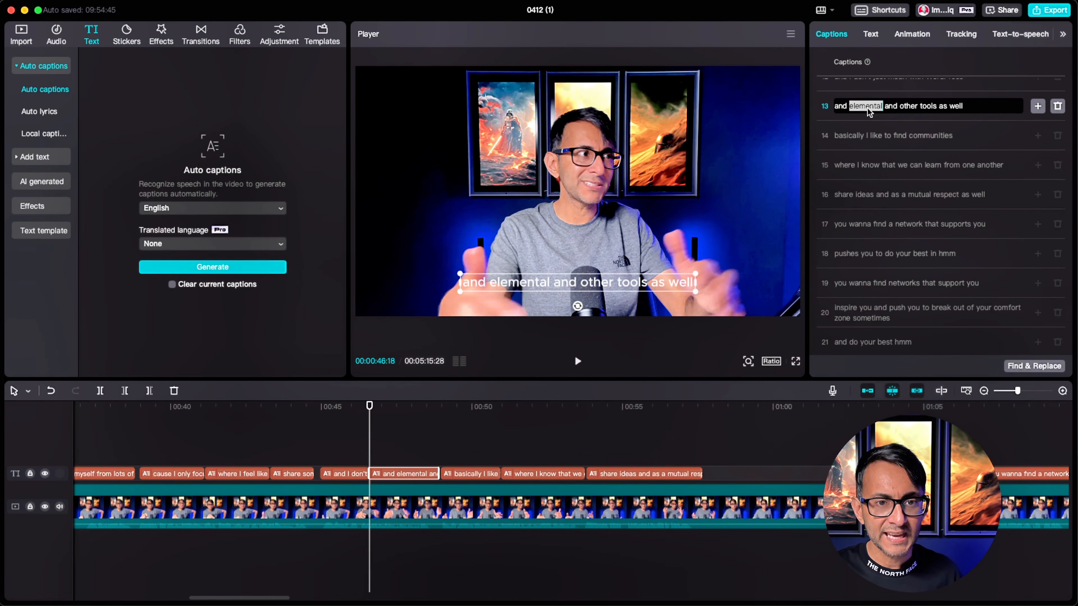
type("Elementor")
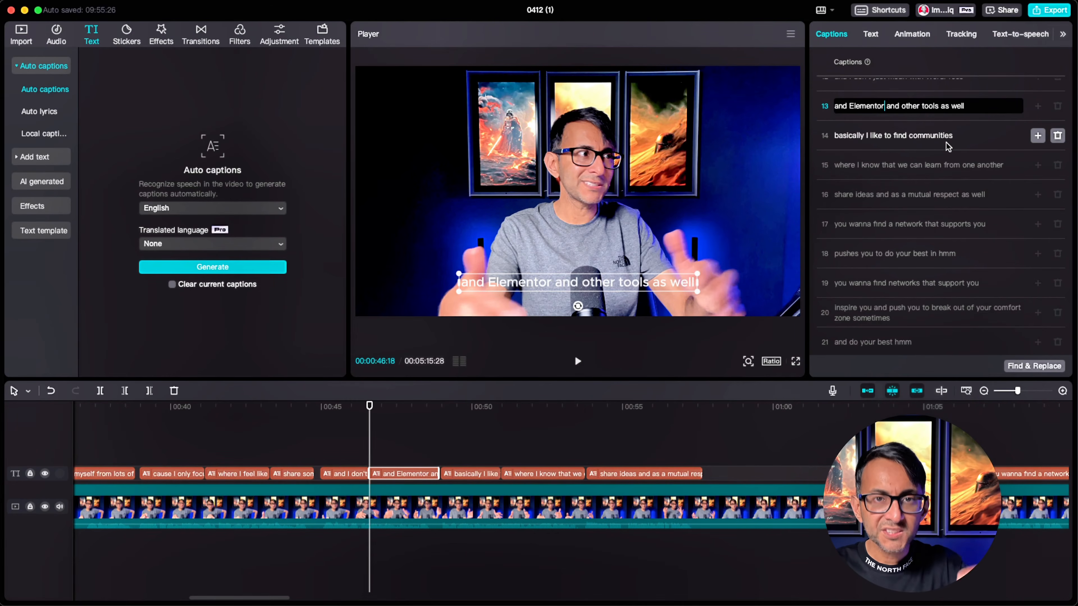
scroll(933, 146, "down", 10)
scroll(950, 154, "down", 5)
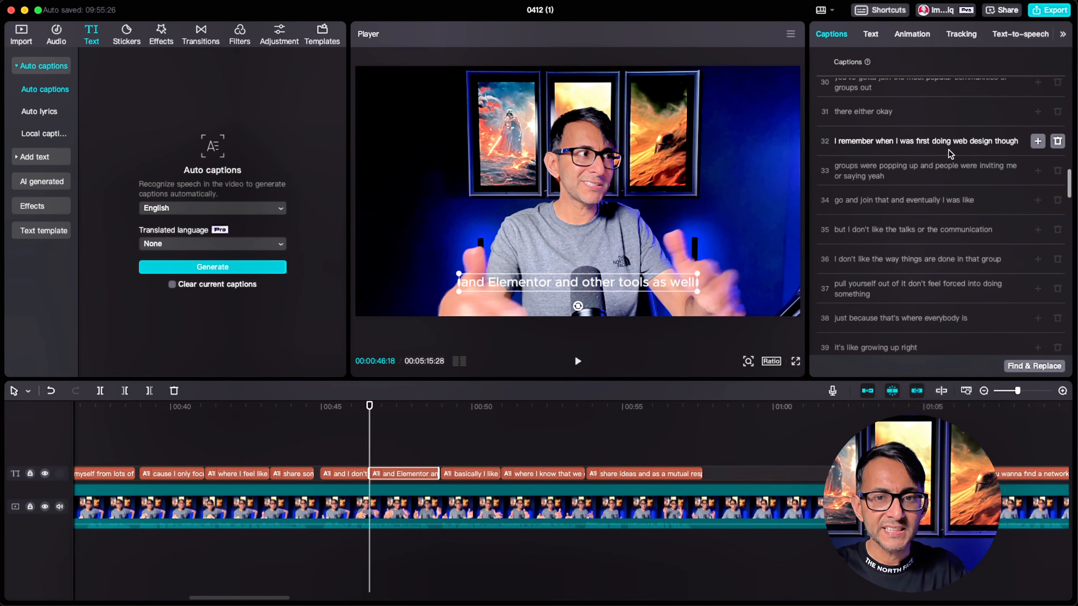
scroll(1042, 191, "up", 20)
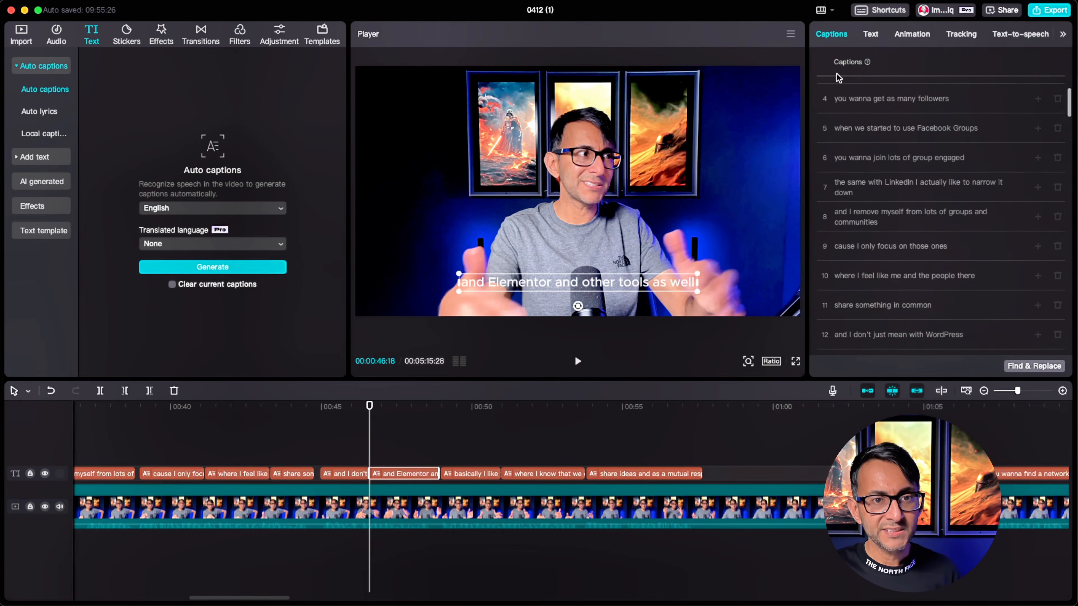
Step: Style all captions with the yellow, black-outlined preset at font size 13 and preview the result
left_click(870, 34)
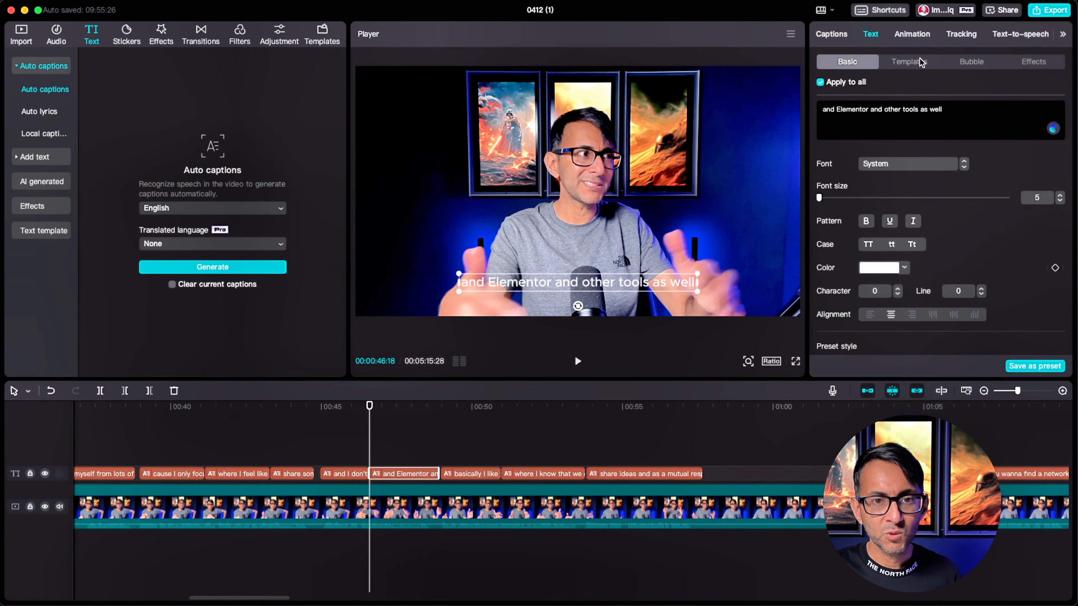
scroll(928, 216, "down", 10)
scroll(928, 217, "up", 2)
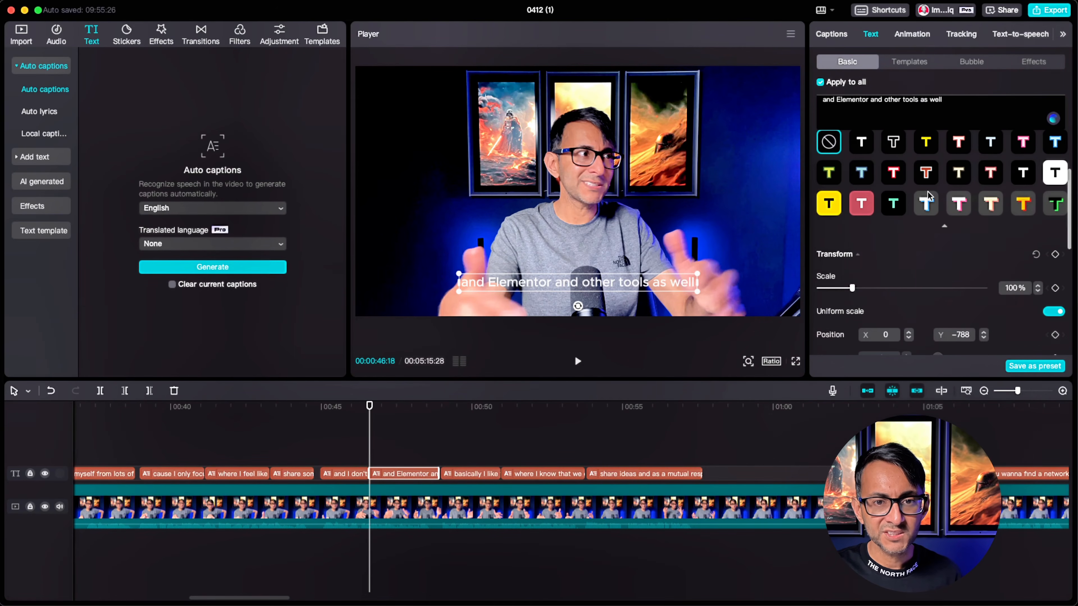
left_click(926, 142)
scroll(913, 141, "up", 6)
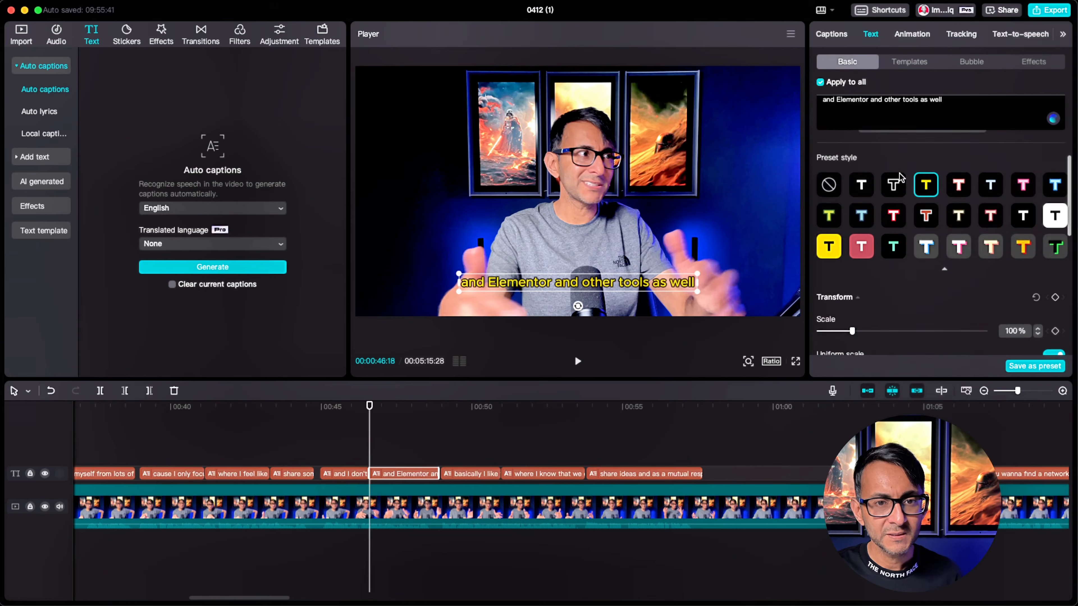
left_click_drag(819, 198, 823, 197)
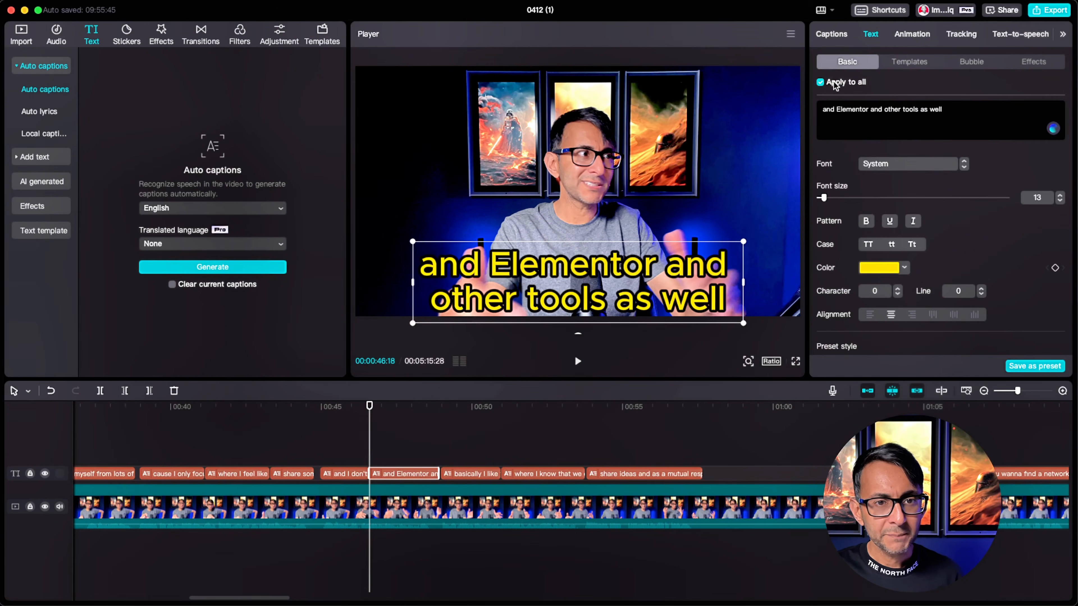
left_click(348, 433)
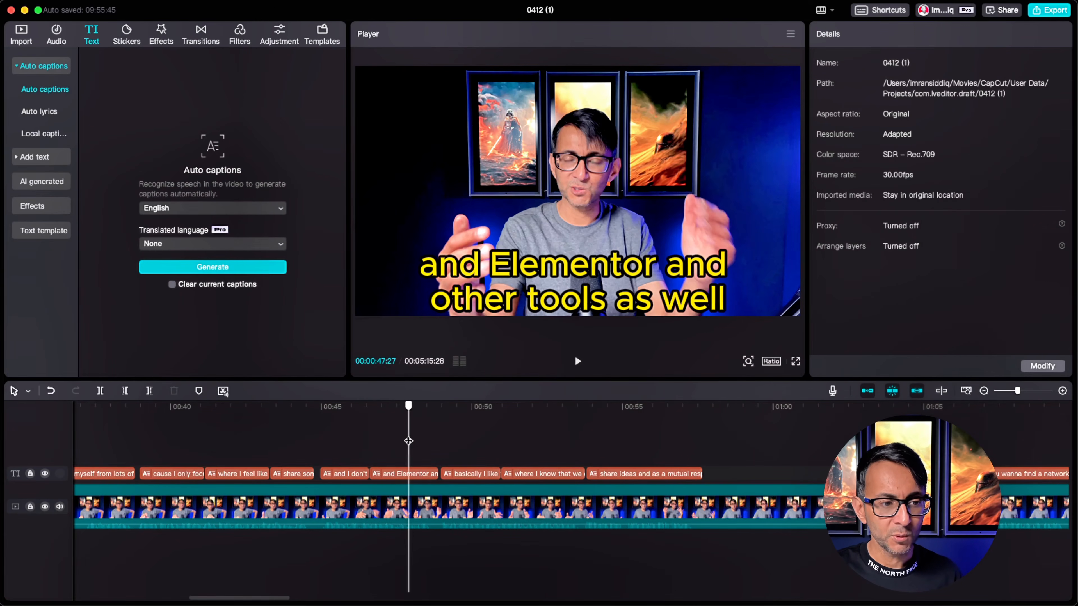
Step: Apply the text template with the green highlighted word to all captions and play the result
left_click(408, 474)
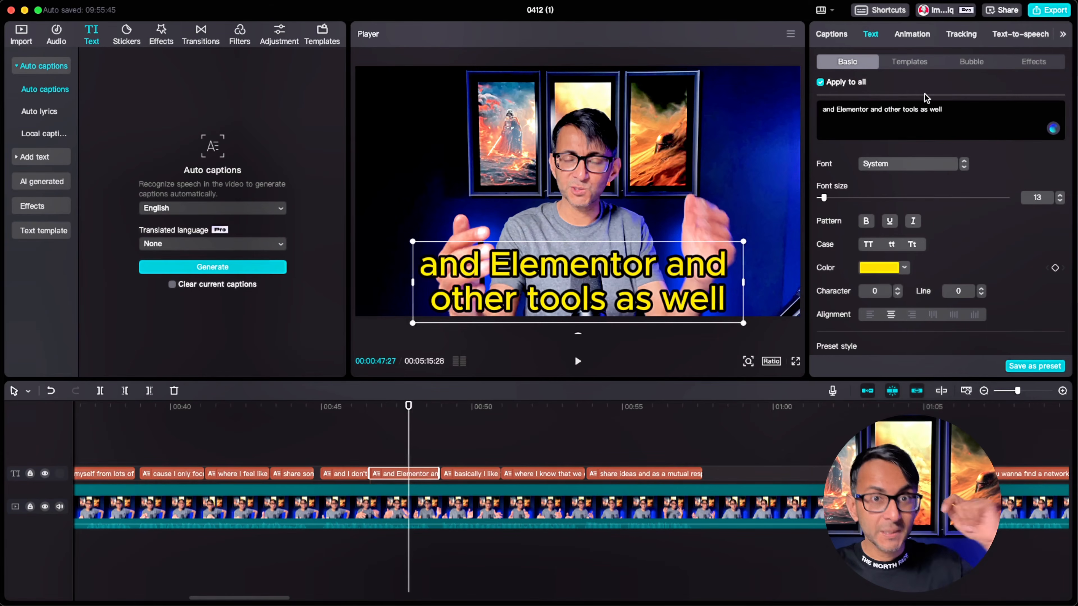
left_click(919, 64)
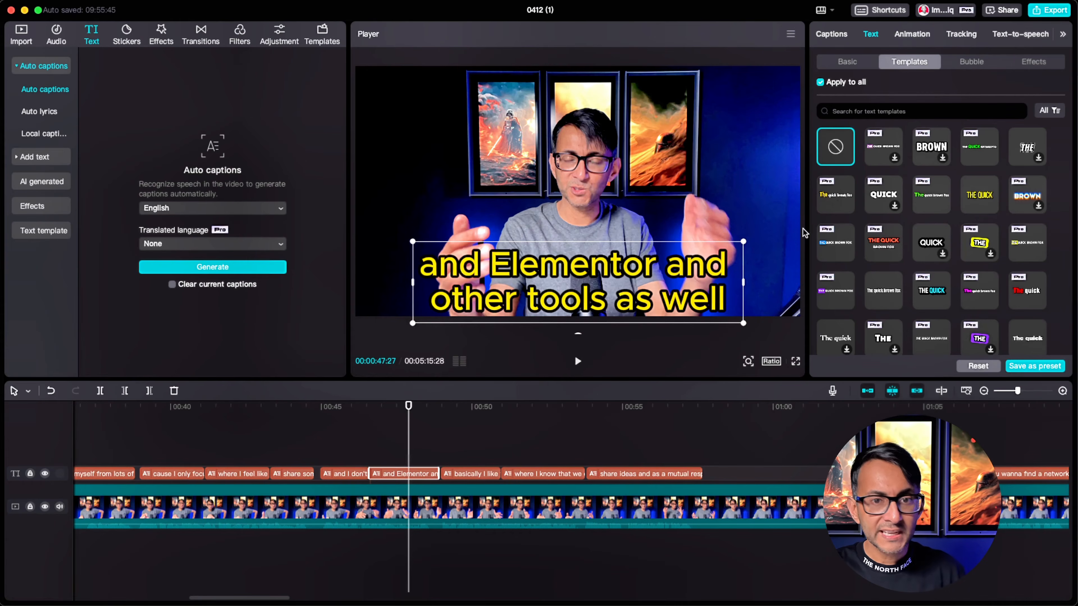
left_click(926, 204)
left_click(335, 444)
key("space")
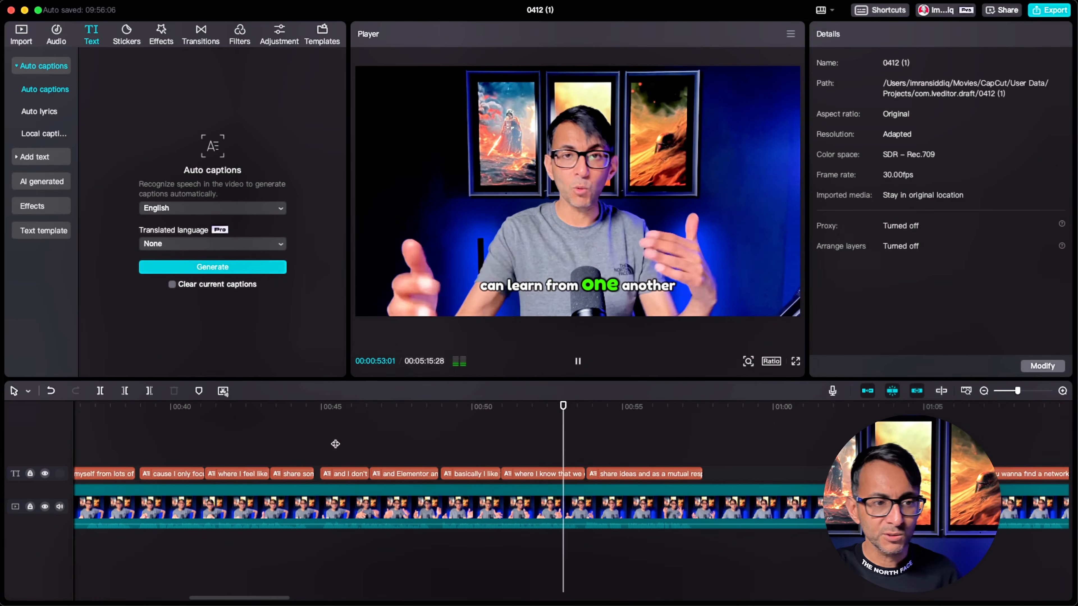
key("space")
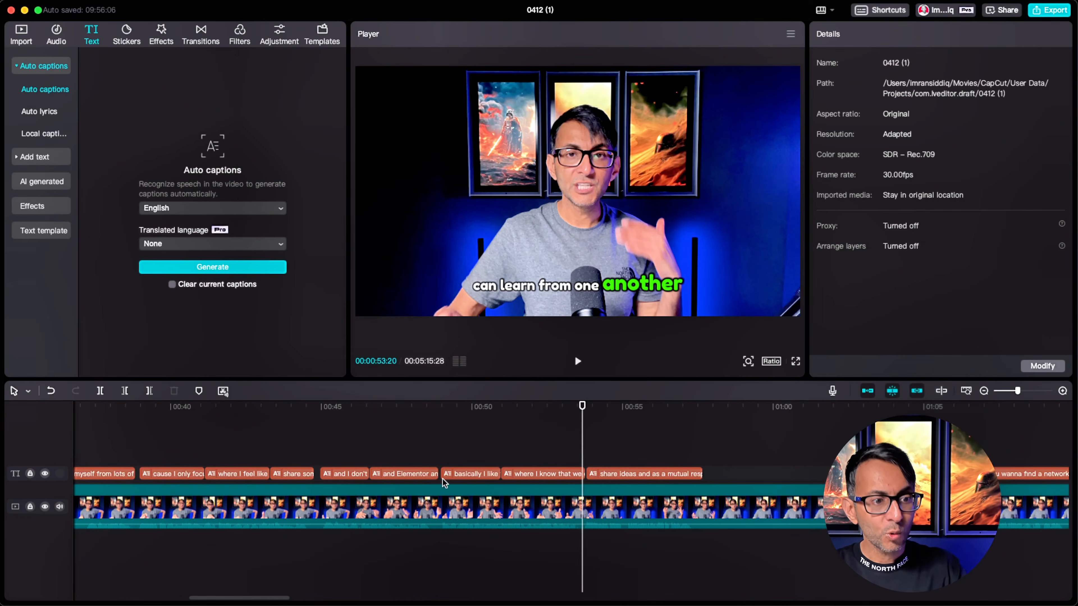
Step: Try the bold white "BROWN" single-word template on all captions and play the result
left_click(418, 463)
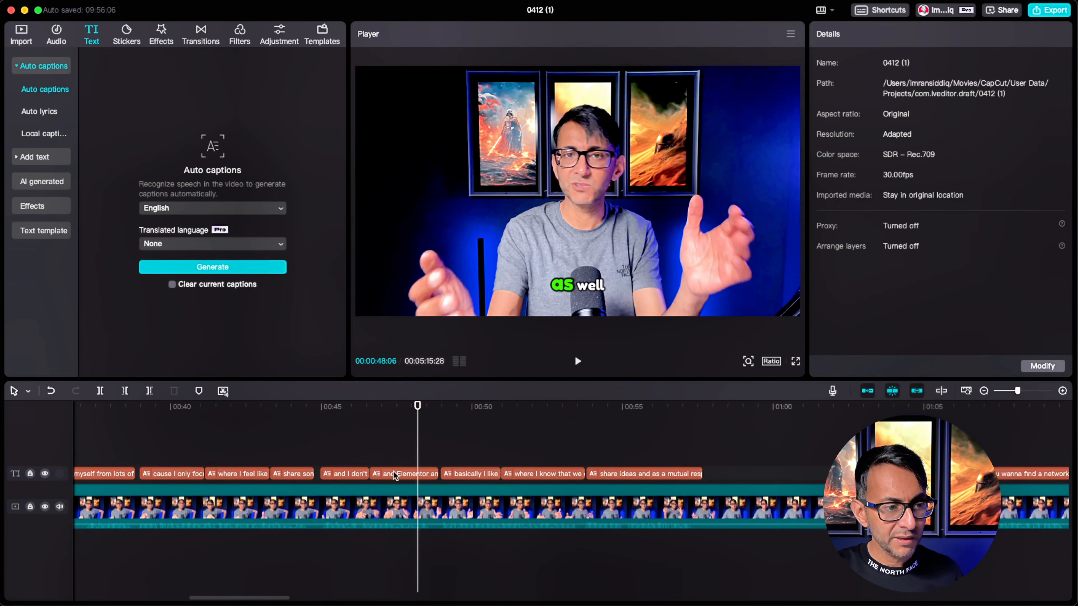
left_click(394, 473)
left_click(933, 158)
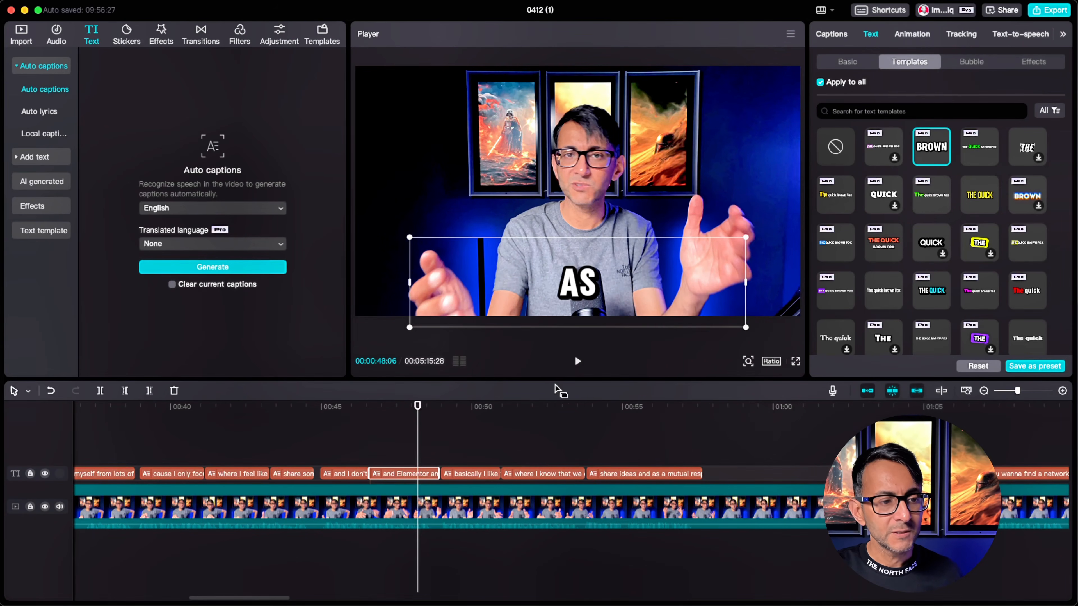
key("space")
key("space")
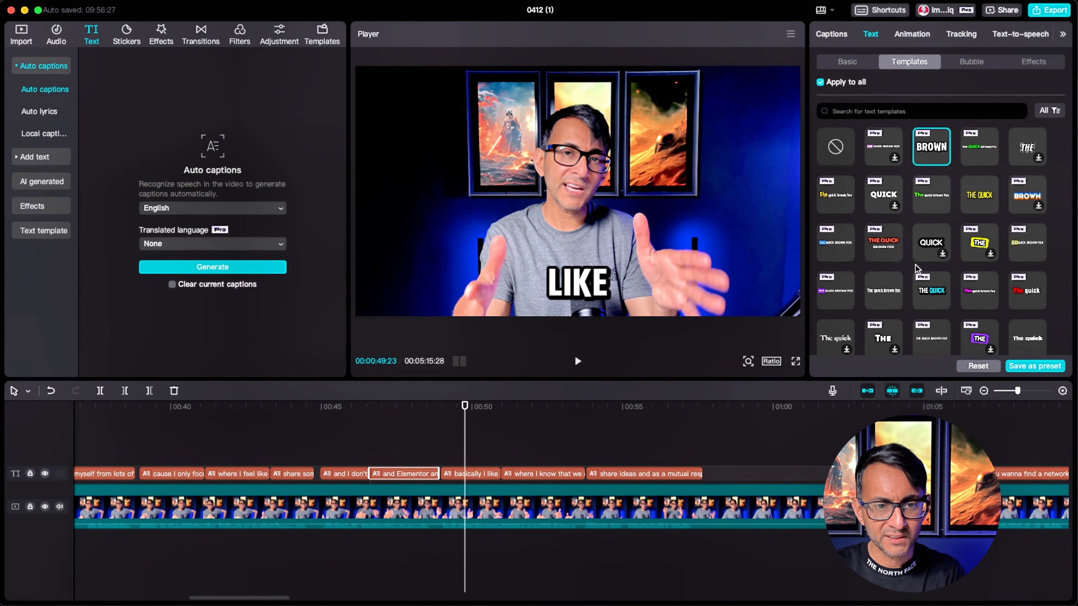
Step: Try the plain white "The quick brown fox" text template on all captions and play it back
left_click(879, 302)
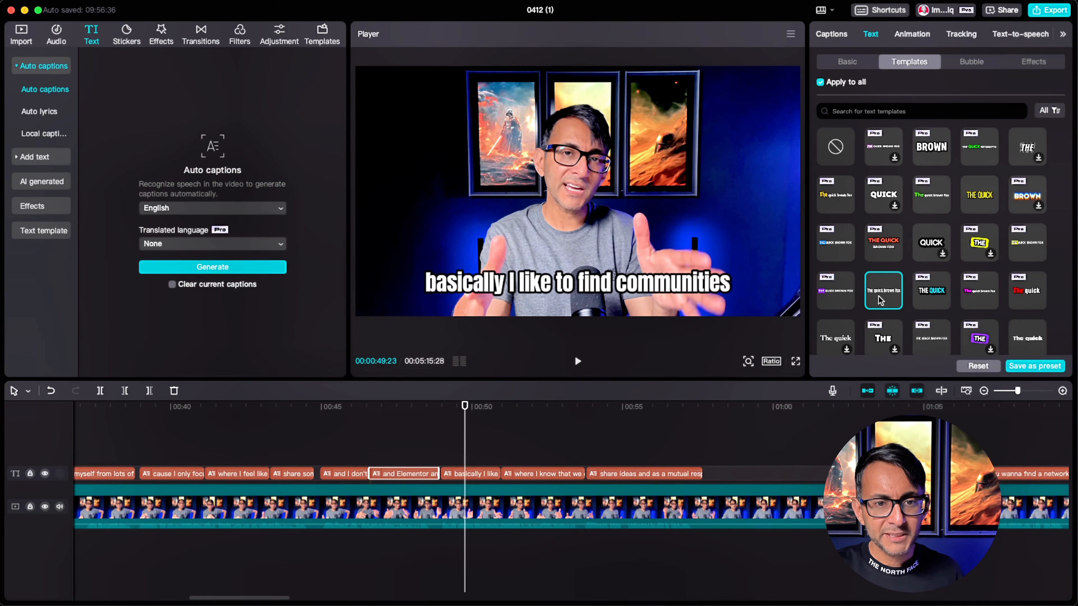
left_click(433, 457)
key("space")
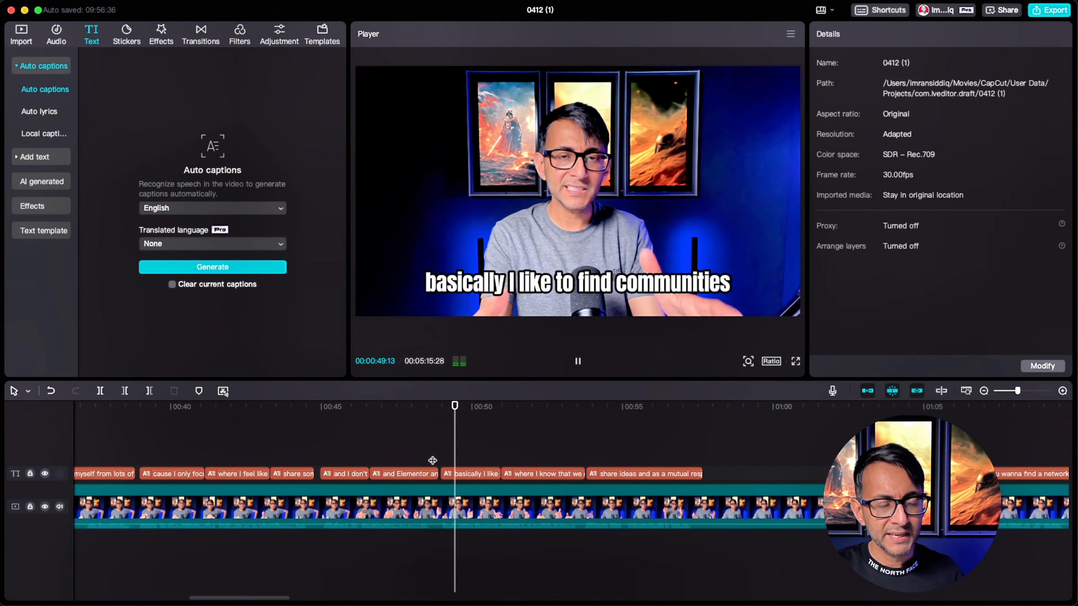
key("space")
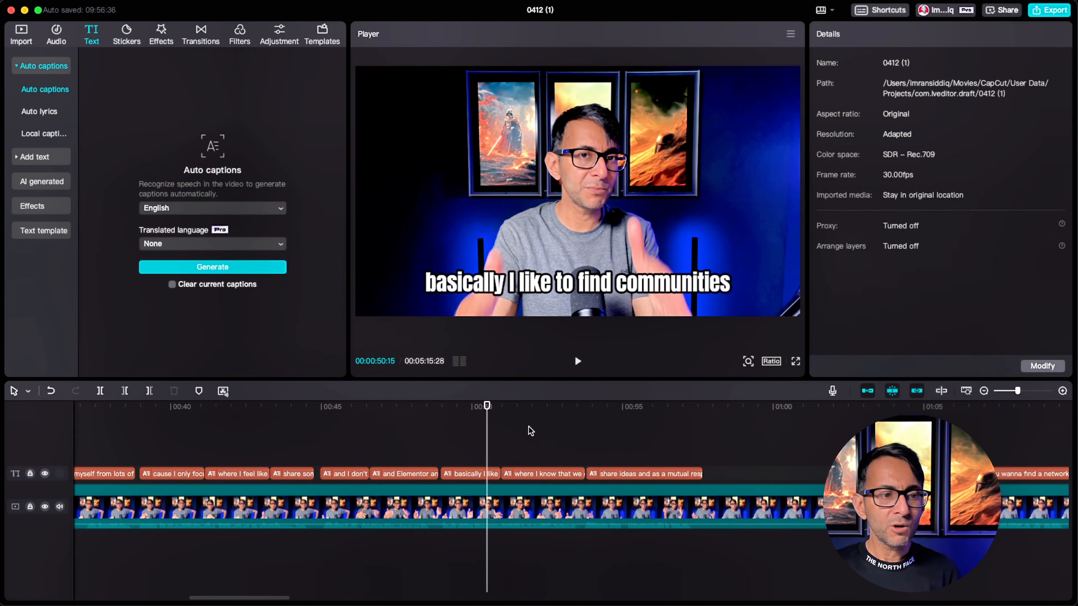
Step: Reapply the green highlighted-word template to all captions, change its highlight color to yellow FFD600 and preview the captions
left_click(538, 476)
left_click(886, 296)
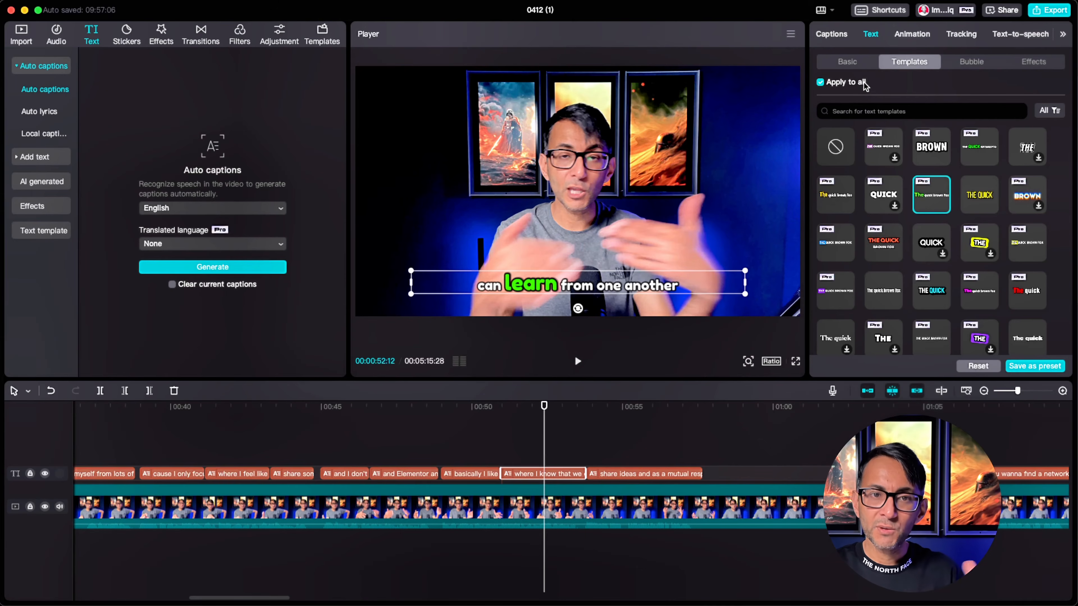
left_click(857, 67)
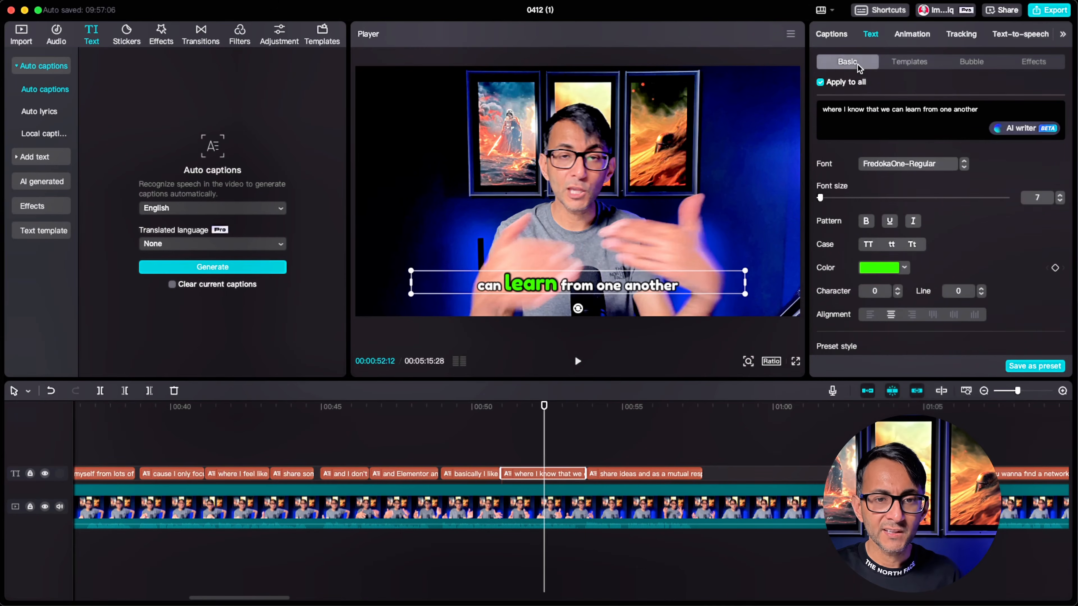
left_click(904, 267)
left_click_drag(865, 372, 872, 378)
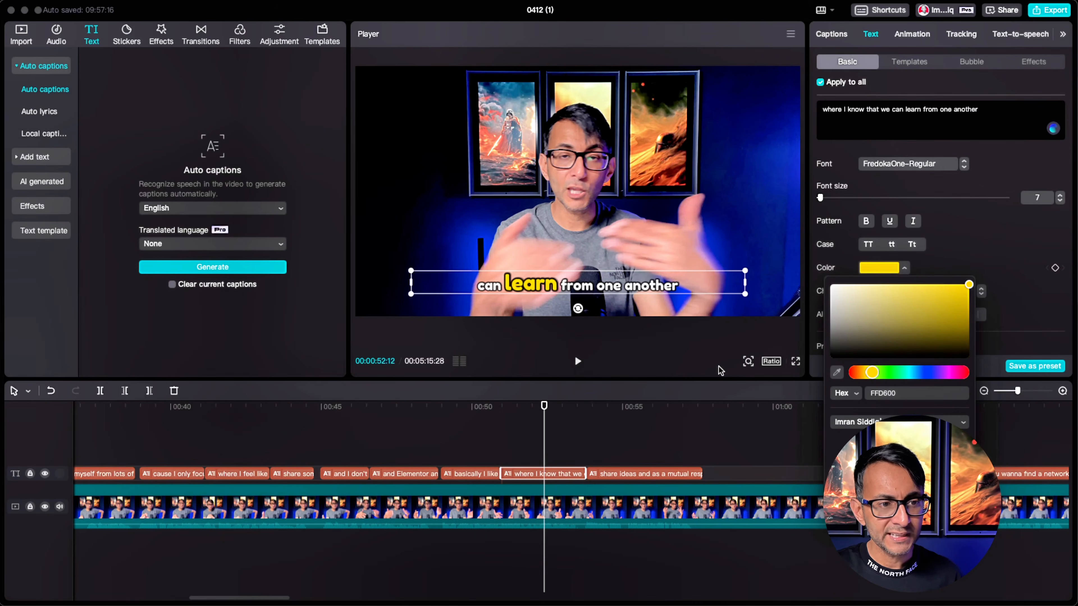
left_click(450, 436)
left_click(450, 440)
key("space")
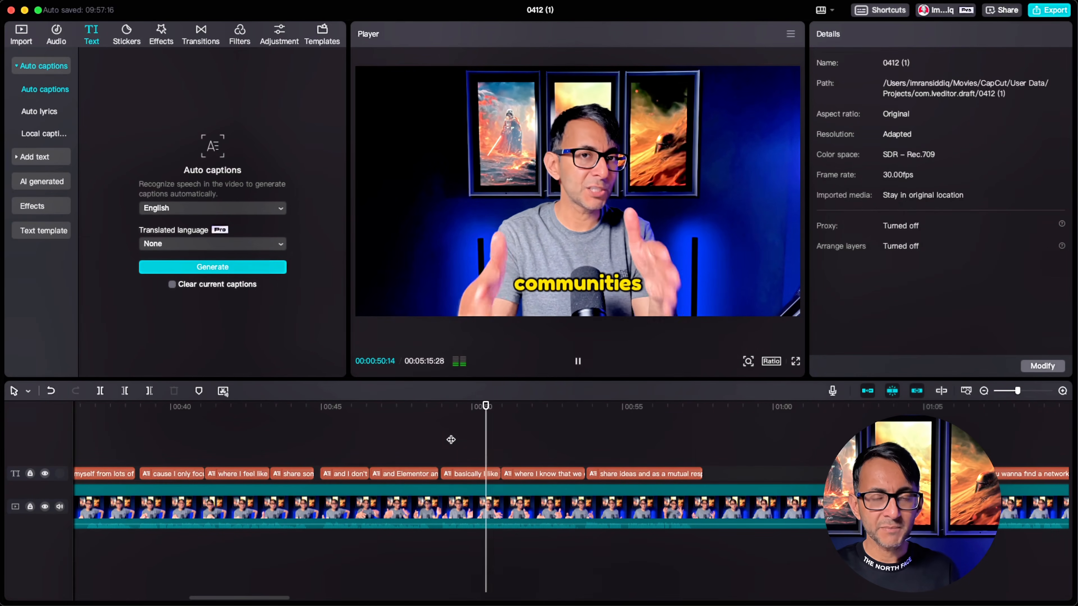
key("space")
Step: Set all captions to font size 15 and uppercase
left_click(558, 475)
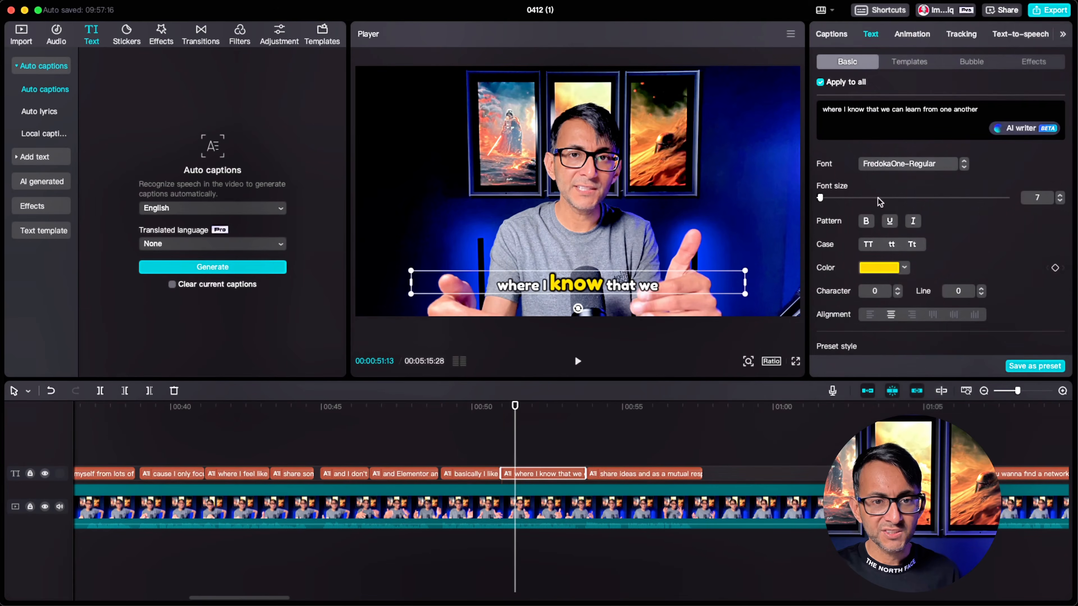
left_click_drag(821, 198, 823, 198)
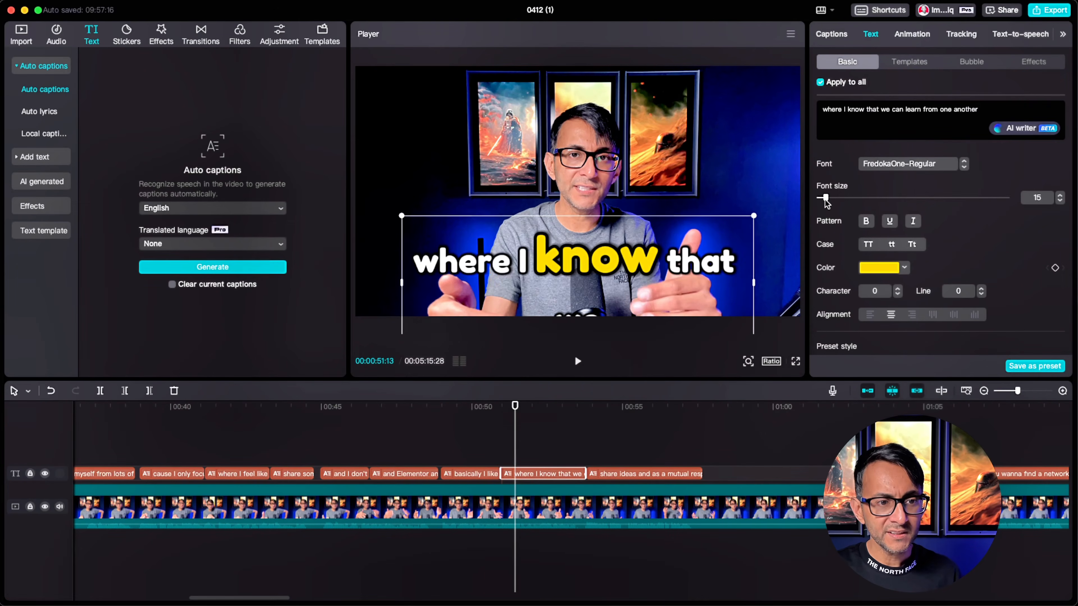
left_click(867, 244)
Step: Scale the captions down at the top center of the frame with the second black background style, and preview them
scroll(893, 261, "down", 10)
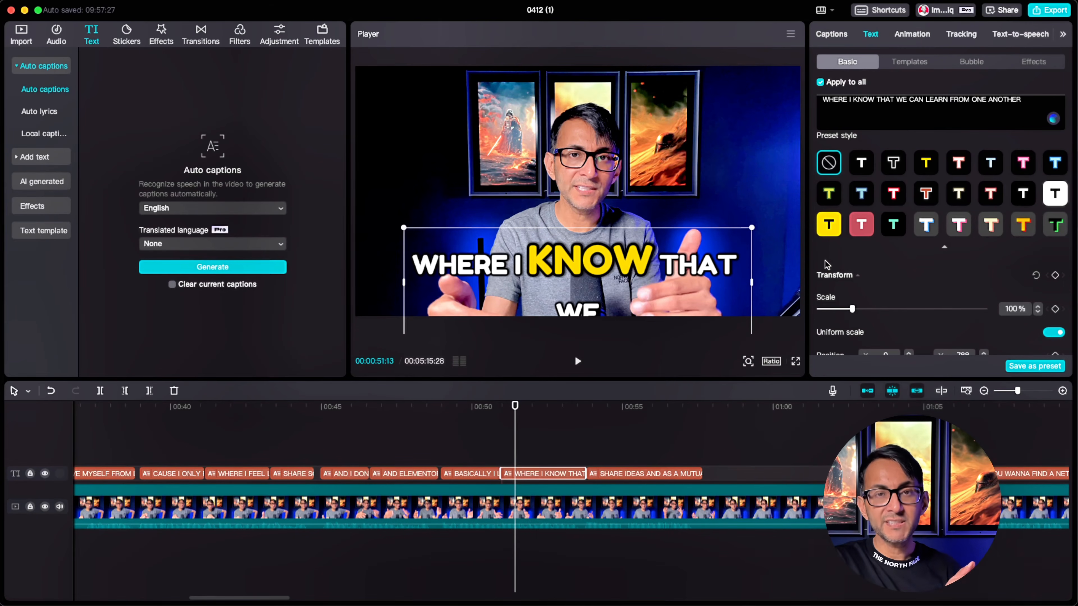
left_click_drag(852, 309, 848, 309)
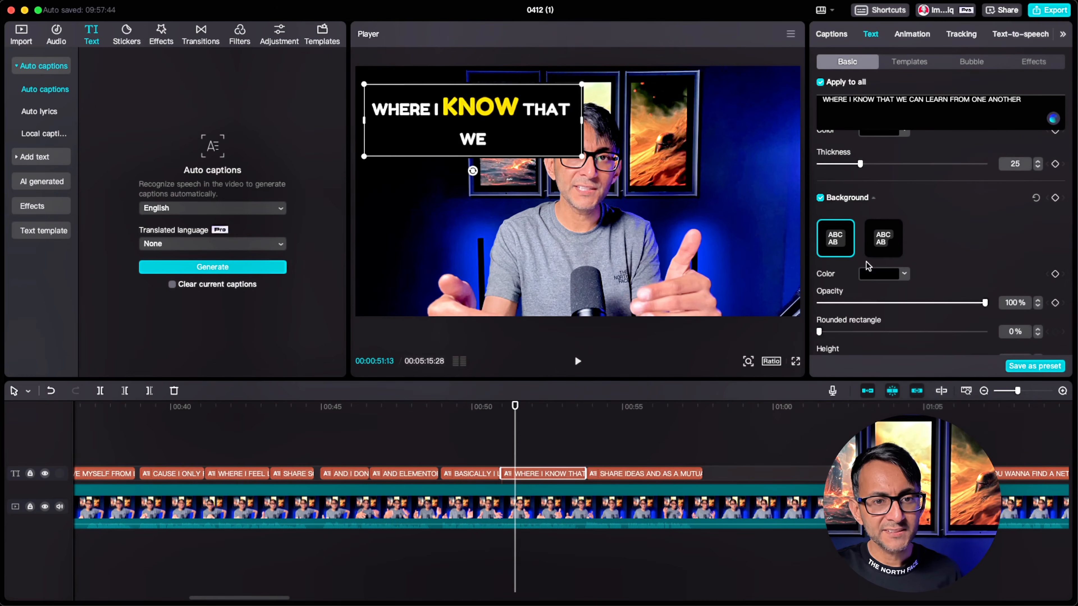
left_click(889, 240)
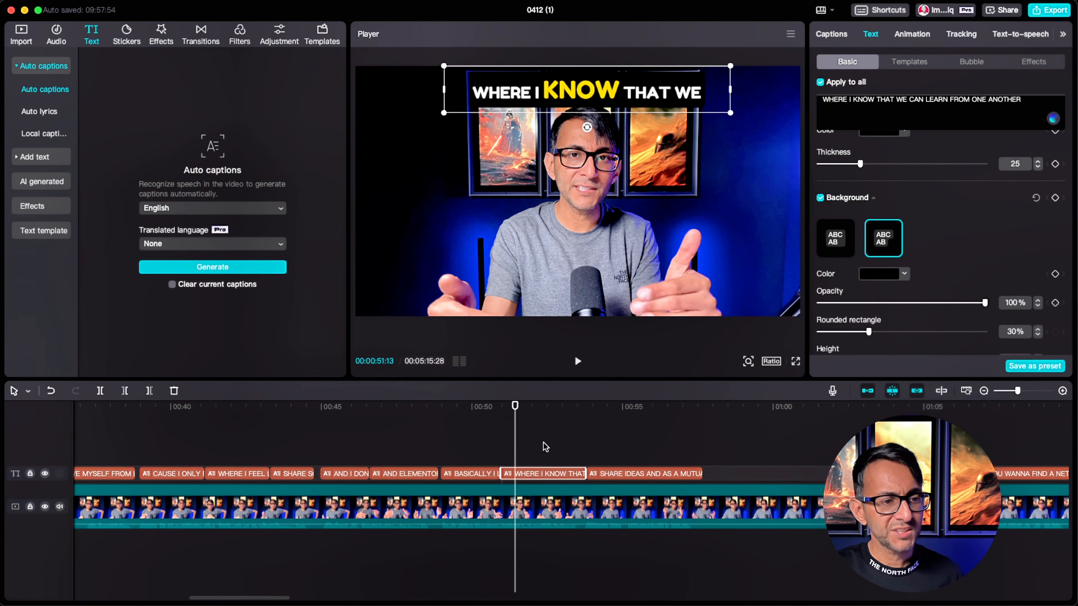
left_click(462, 446)
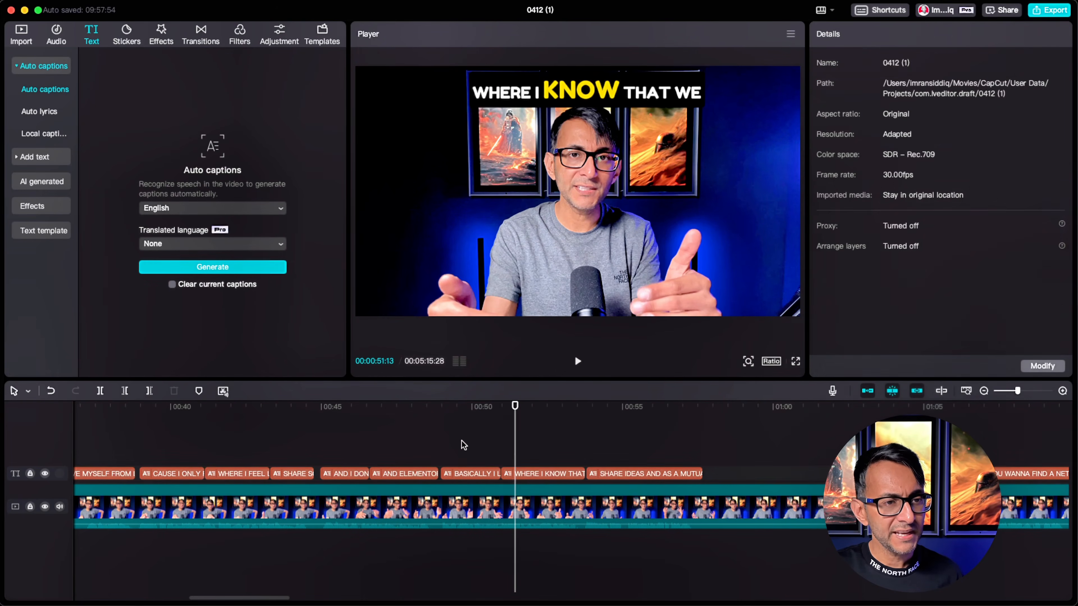
key("space")
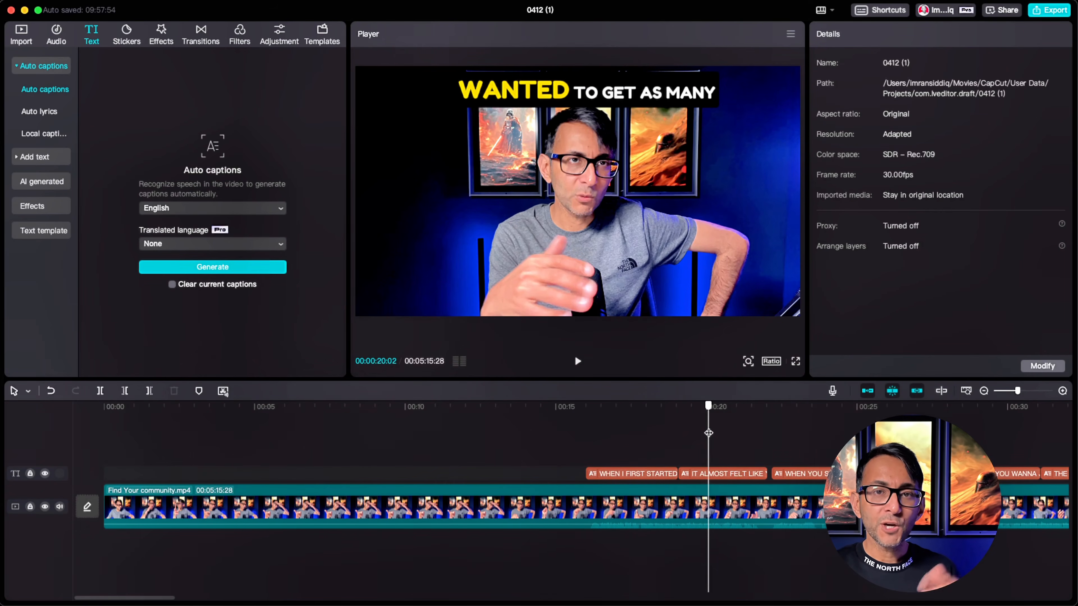
Step: Hide the caption track, check the video without captions, and show the track again
left_click(45, 474)
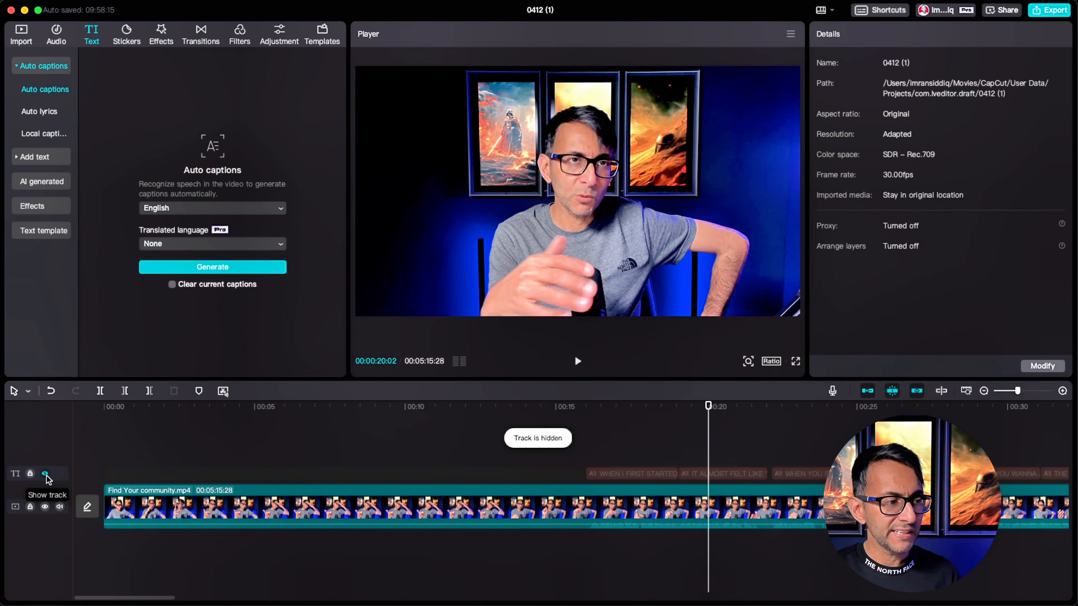
left_click(632, 470)
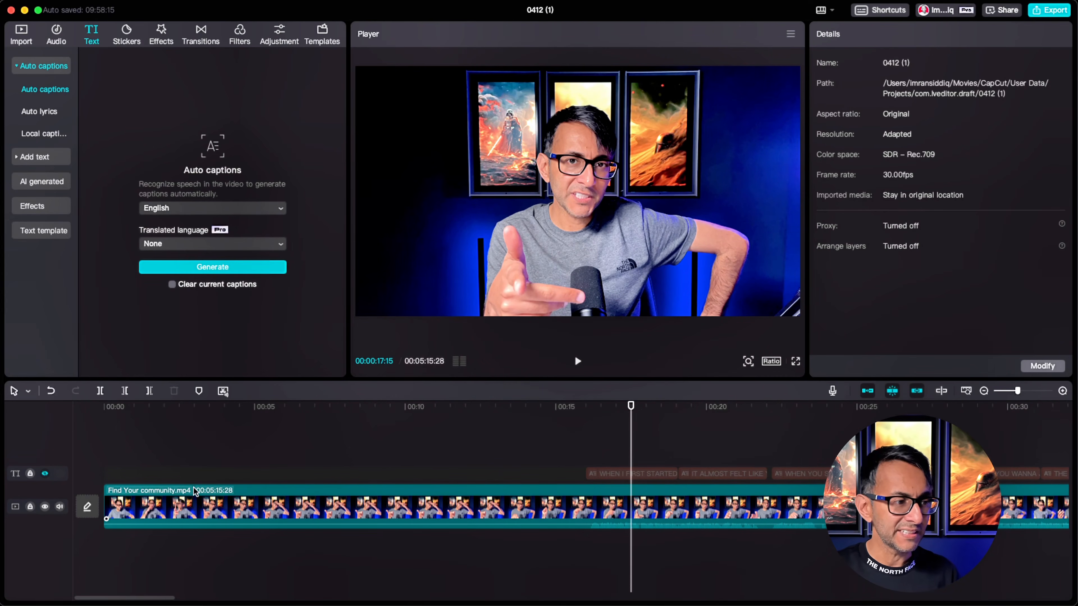
left_click(45, 473)
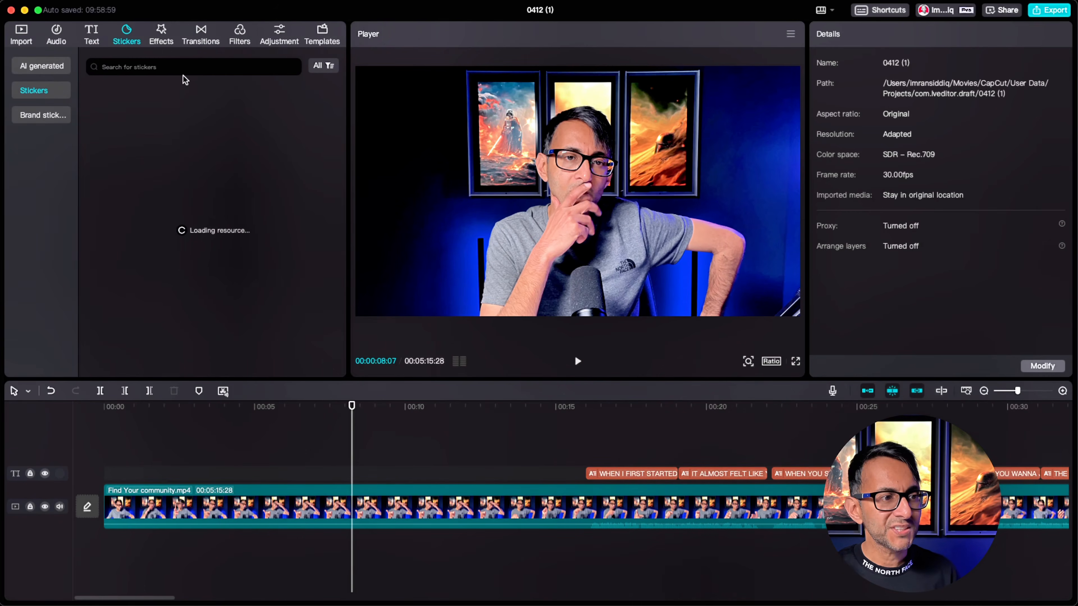
Step: Add the yellow lightning bolt sticker above the first caption, place it beside the speaker's head and tilt it
left_click_drag(155, 245, 606, 454)
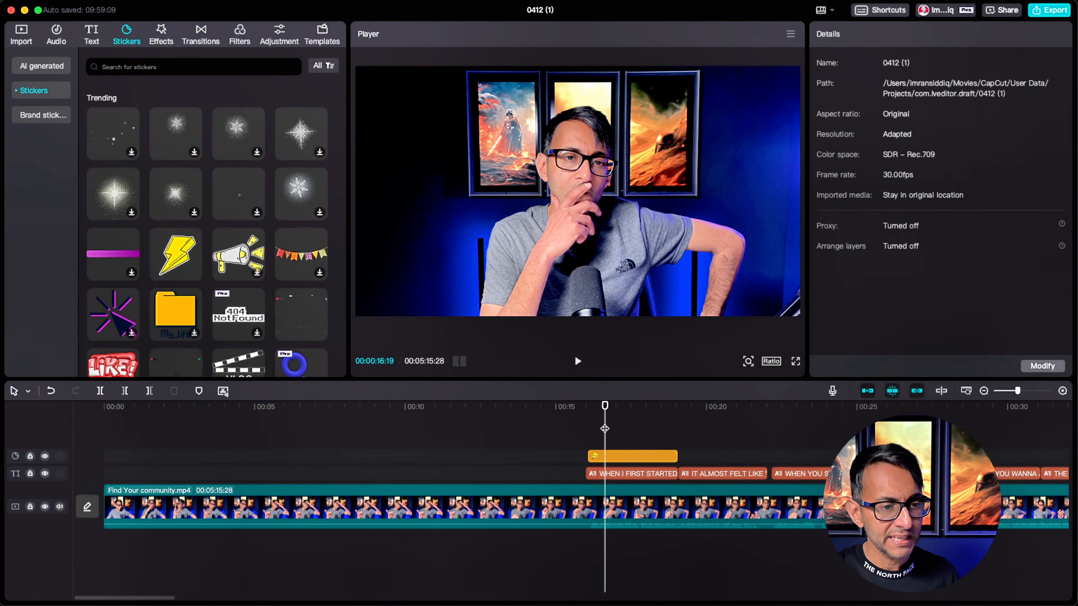
left_click(628, 426)
left_click(620, 147)
left_click_drag(852, 97, 835, 97)
left_click_drag(632, 208, 553, 208)
left_click_drag(497, 289, 515, 287)
Step: Give the lightning bolt sticker the Spring entrance animation and play it back
left_click(877, 34)
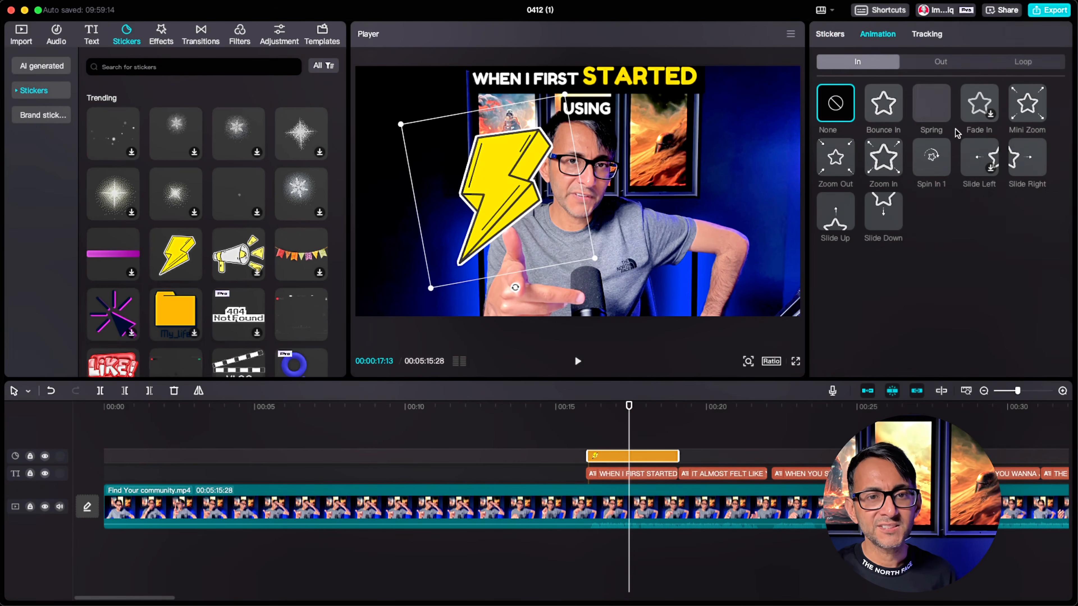
left_click_drag(601, 433, 575, 433)
key("space")
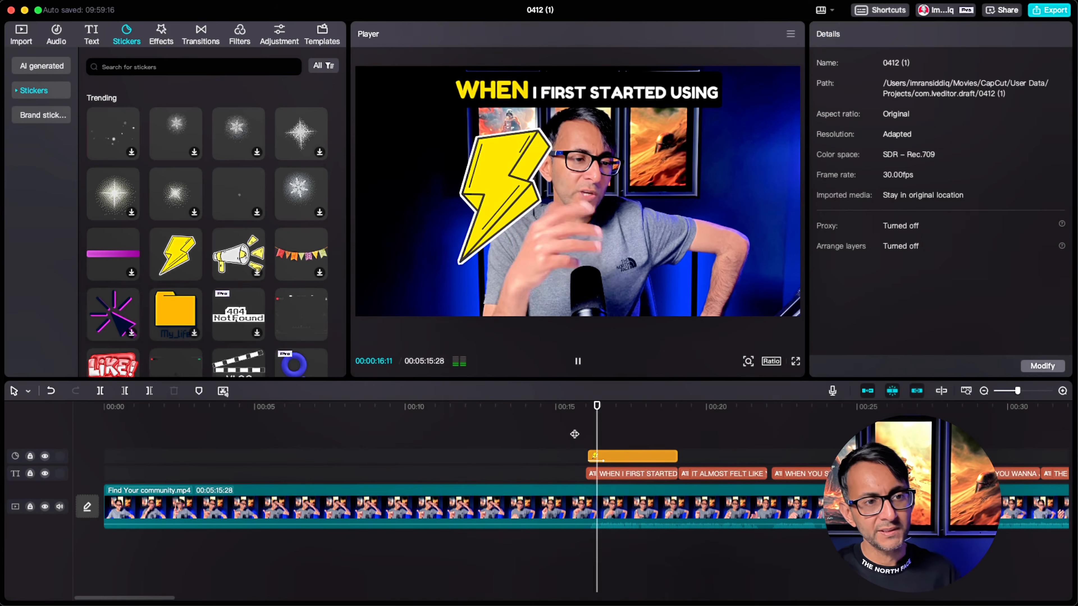
key("space")
Step: Delete the lightning bolt sticker from the timeline
left_click(631, 456)
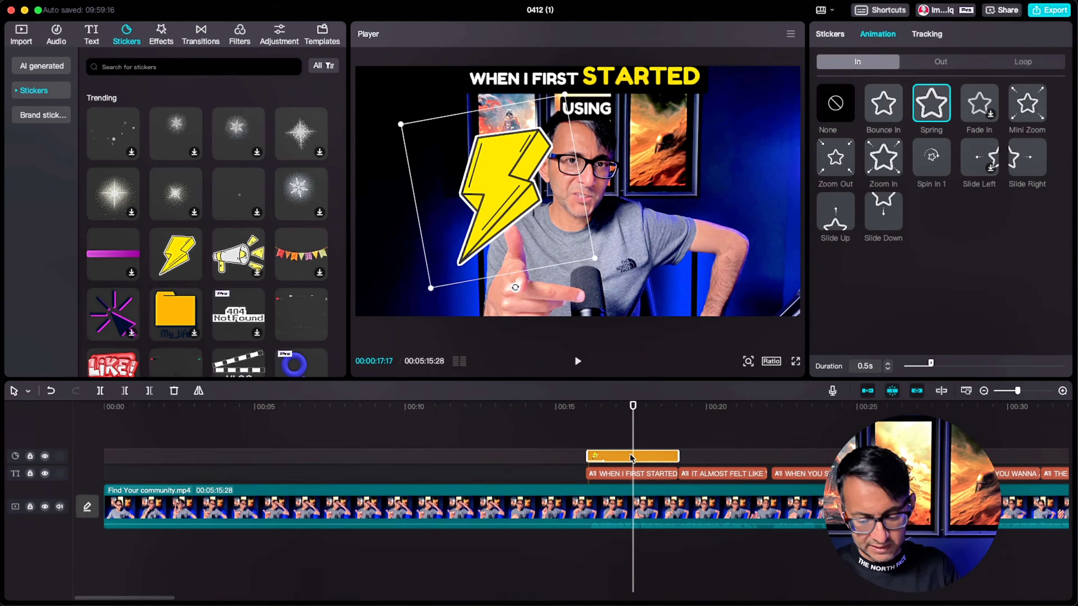
key("Delete")
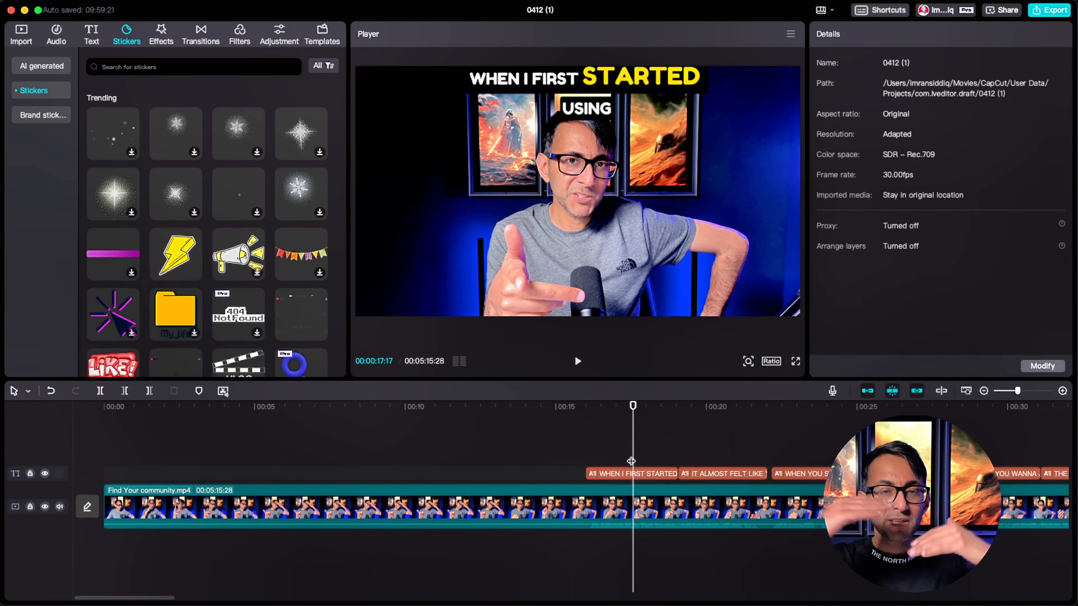
Step: Browse the trending video effects and preview Trendy Graffiti and the effect beside it
left_click(163, 34)
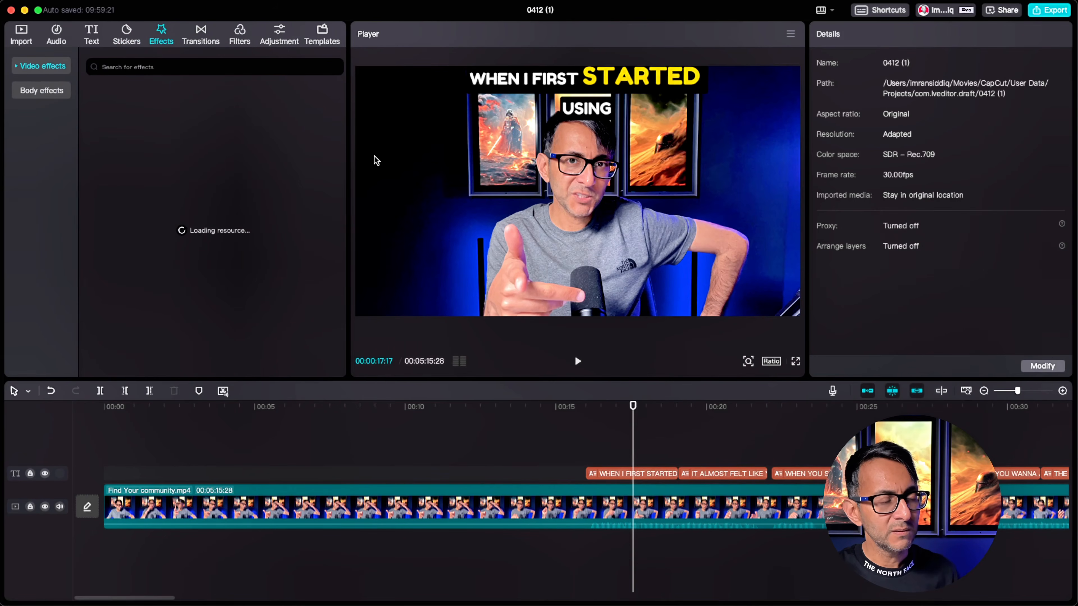
left_click(170, 135)
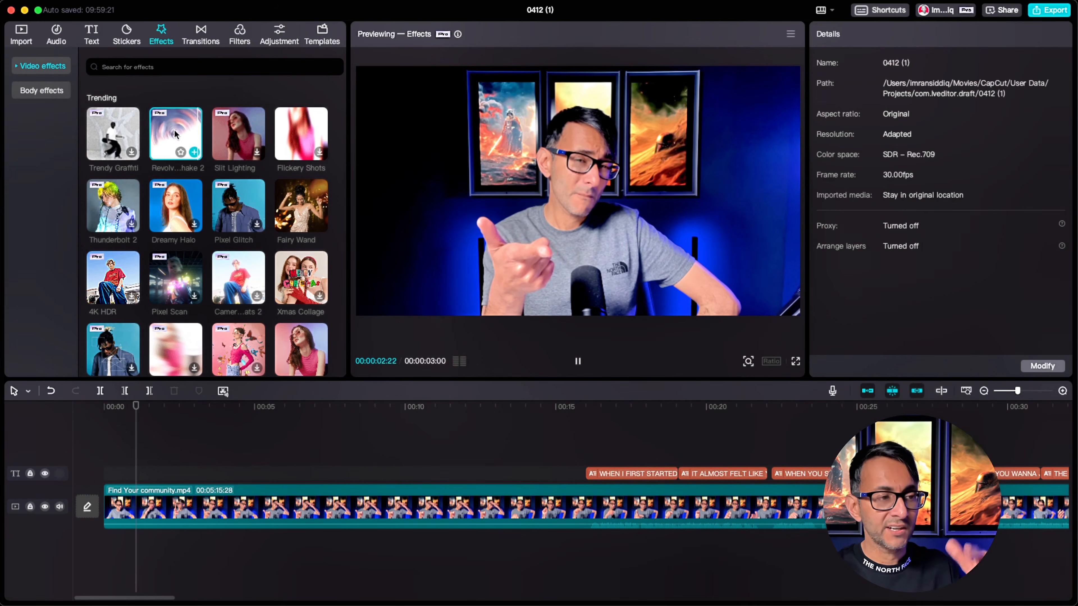
left_click(118, 142)
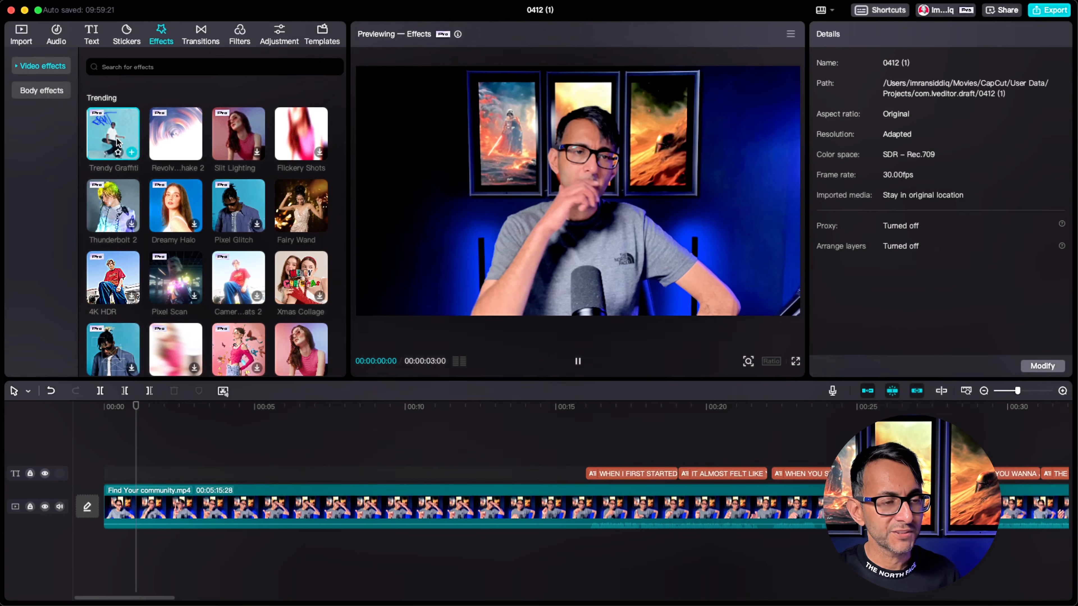
Step: Browse the trending transitions and the featured filters, and preview the Blue Hour filter on the clip
left_click(205, 41)
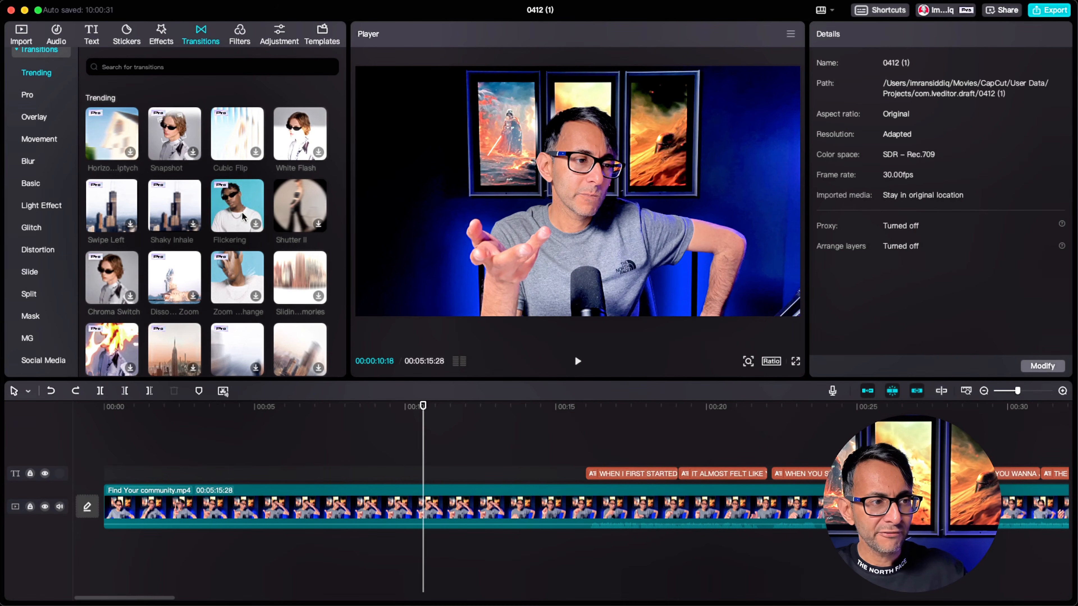
left_click(245, 35)
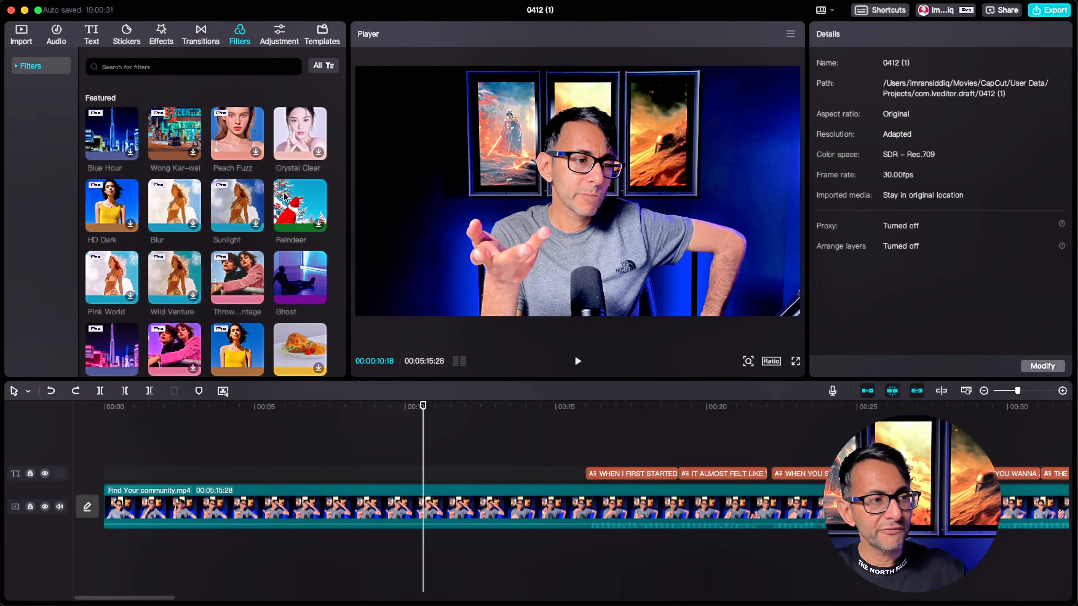
left_click(102, 138)
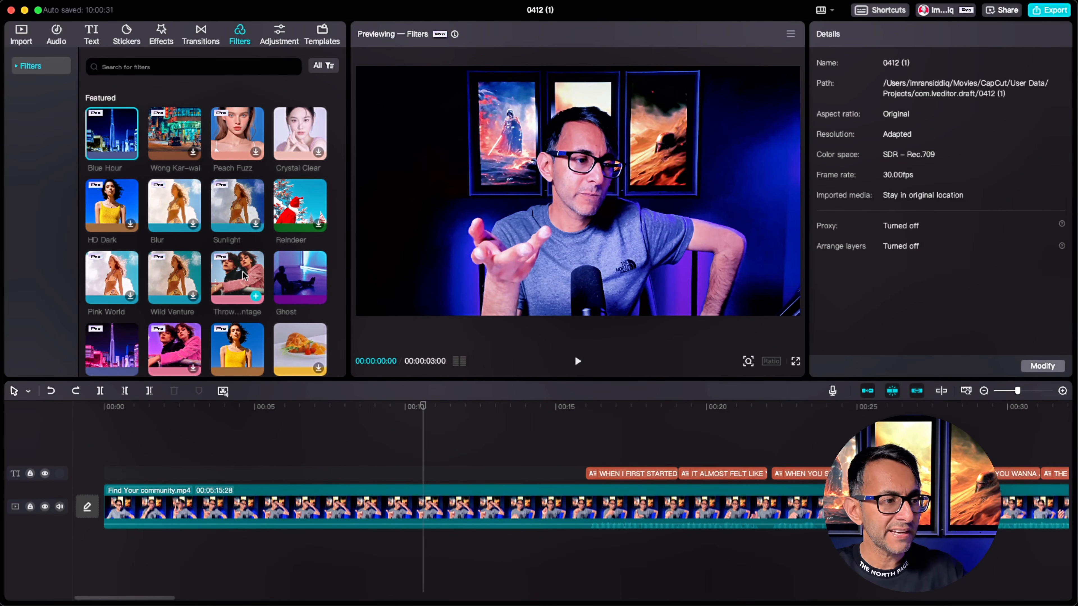
Step: Look through more featured filters and scrub the opening of the talking-head clip before the captions
scroll(241, 276, "down", 3)
left_click(253, 347)
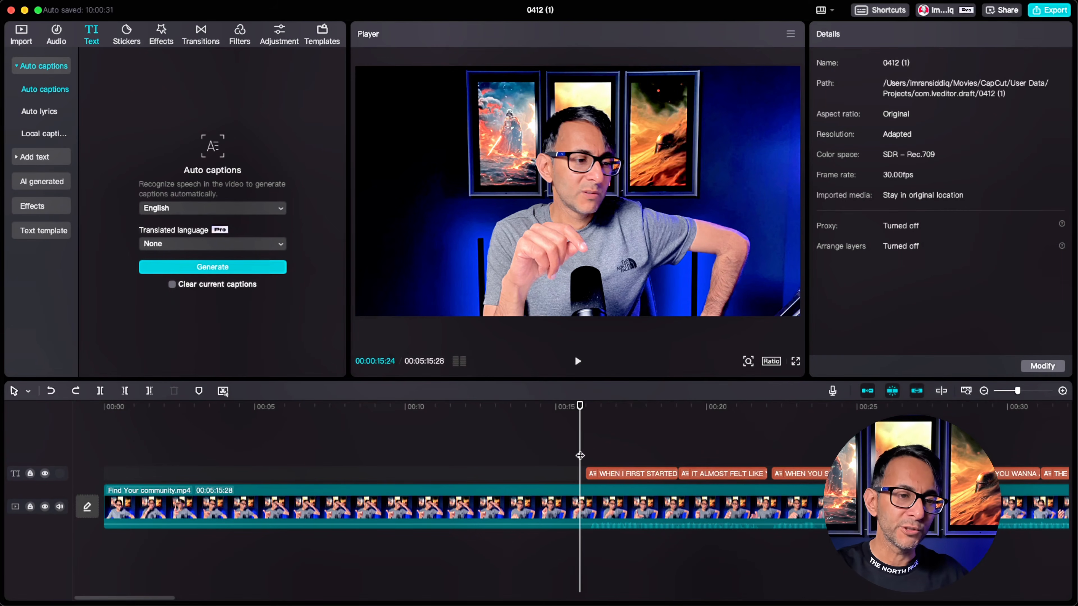
left_click_drag(575, 463, 552, 469)
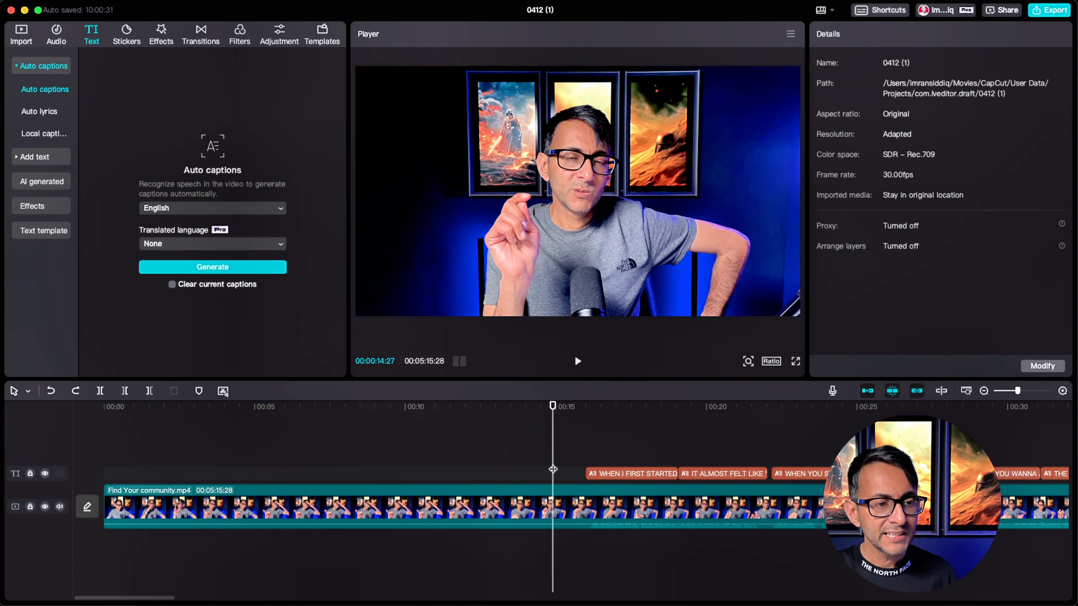
left_click(465, 459)
left_click(117, 442)
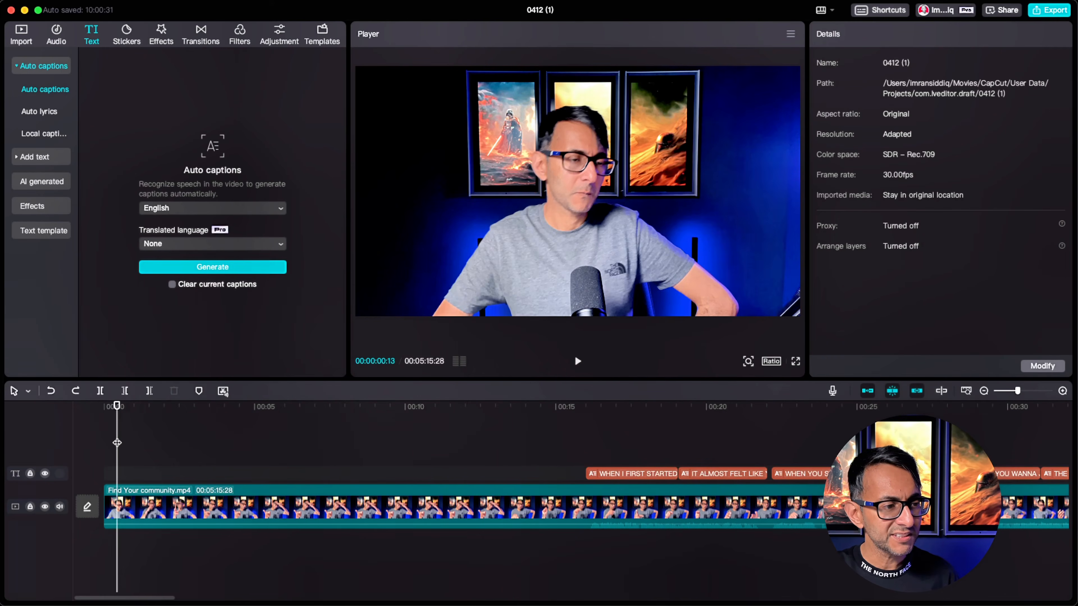
Step: Hide the caption track on the timeline
left_click_drag(117, 443, 583, 446)
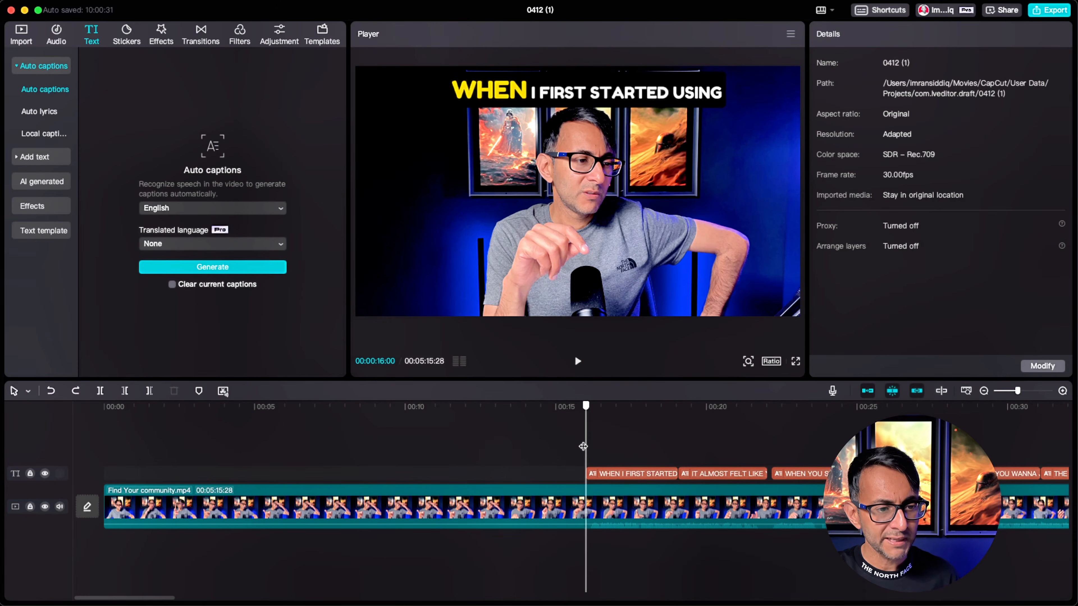
left_click(609, 477)
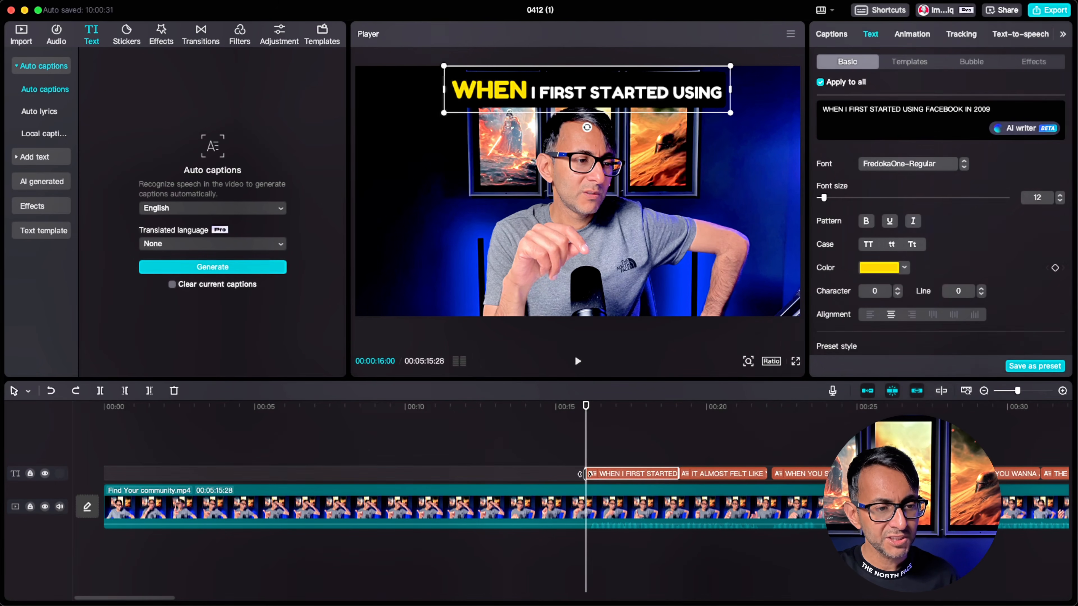
left_click(46, 475)
Step: Split the talking-head clip at 00:00:16:02 and delete the part before the split
left_click(471, 451)
left_click_drag(474, 452, 588, 466)
key("space")
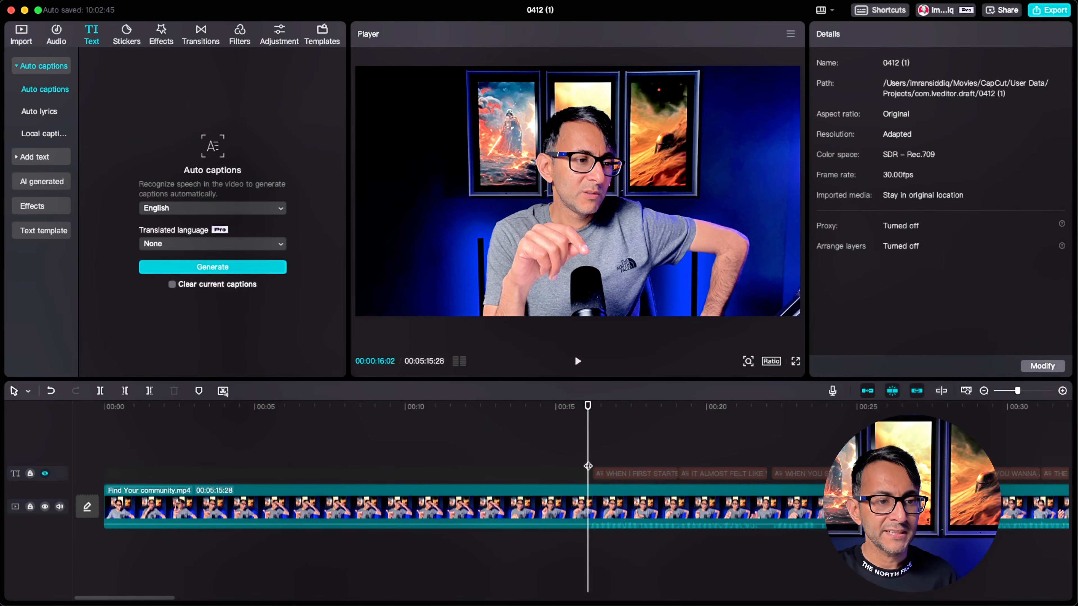
key("super+b")
mouse_move(530, 508)
left_mouse_down()
mouse_move(530, 480)
mouse_move(531, 508)
left_mouse_up()
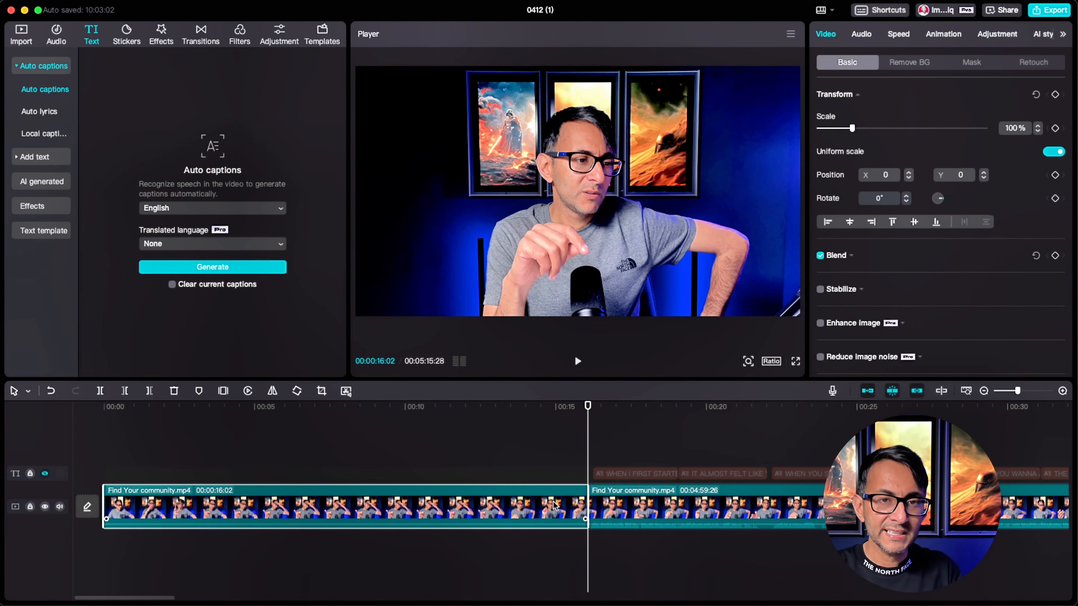
key("Delete")
Step: Play back the new opening of the talking-head clip from the start to check the cut
left_click_drag(223, 461, 61, 454)
key("space")
key("space")
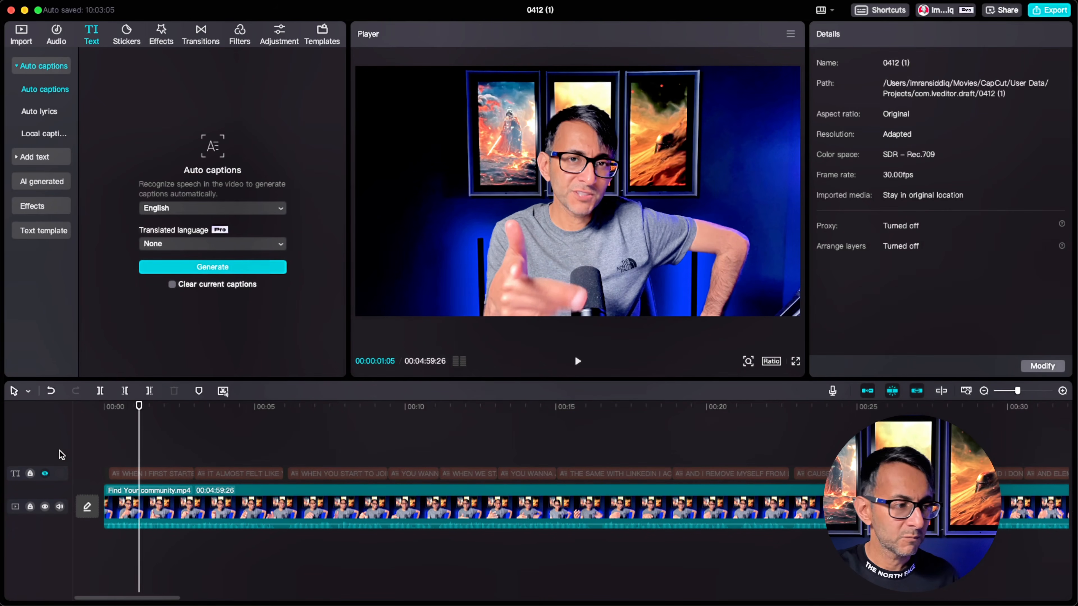
left_click(101, 445)
key("space")
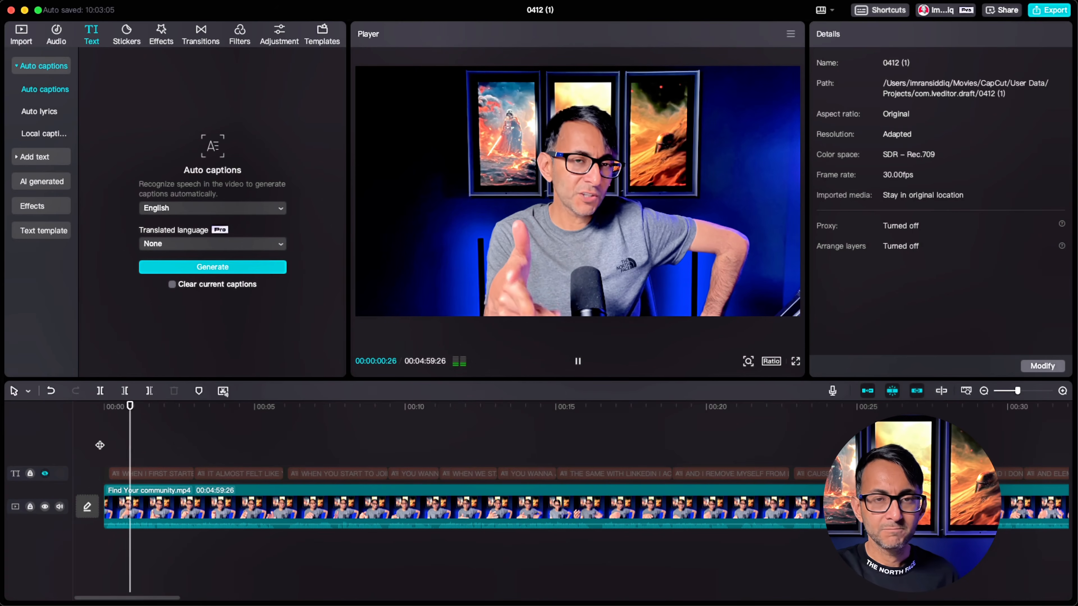
key("space")
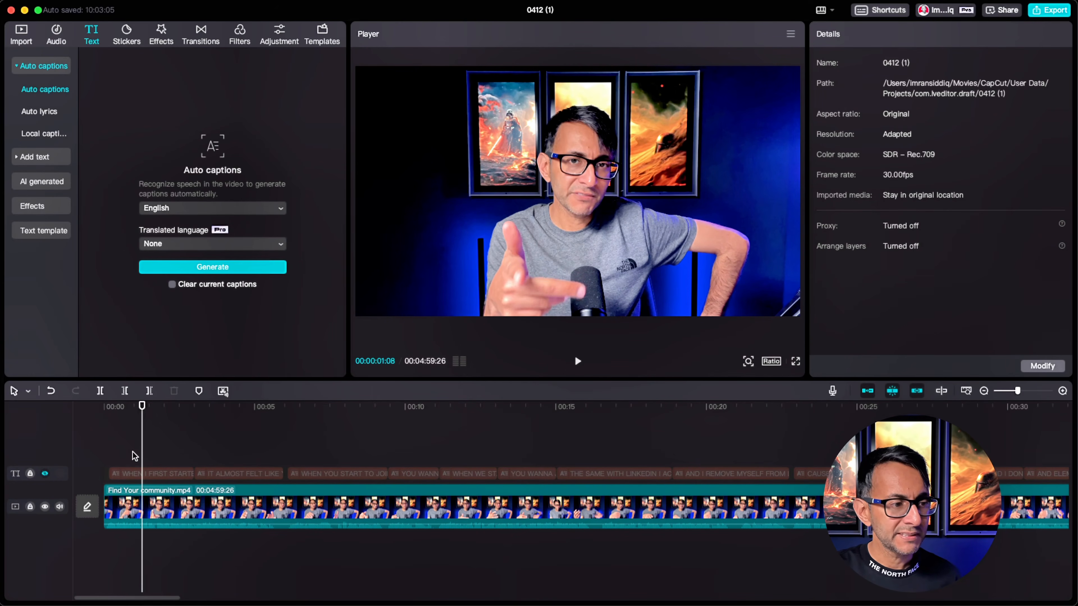
Step: Split the talking-head clip at 00:00:05:29 and at about 16 seconds, and delete the segment between the splits
left_click(272, 448)
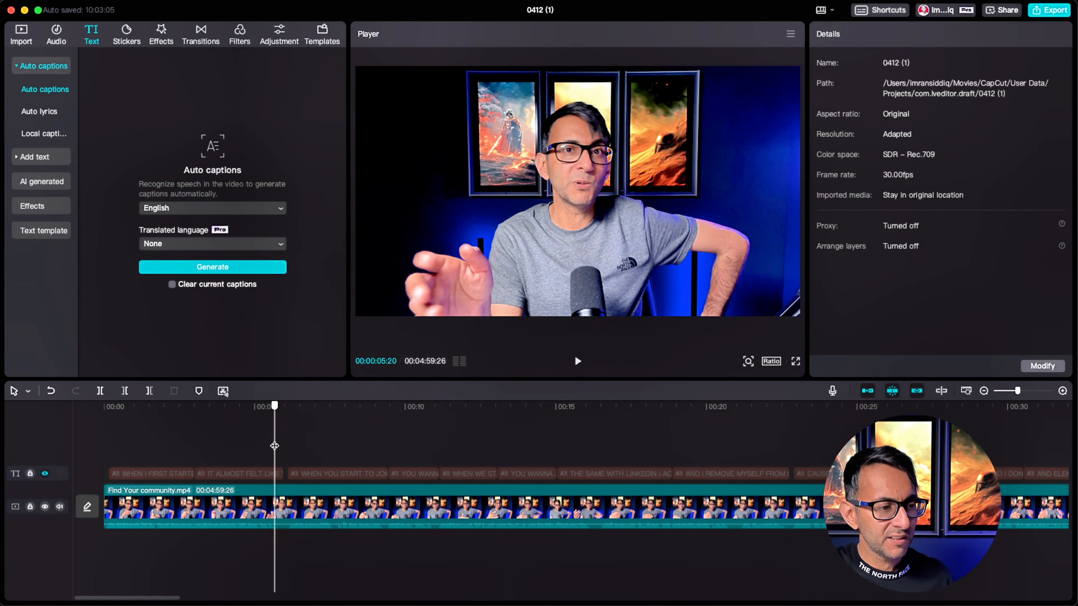
left_click_drag(271, 448, 280, 447)
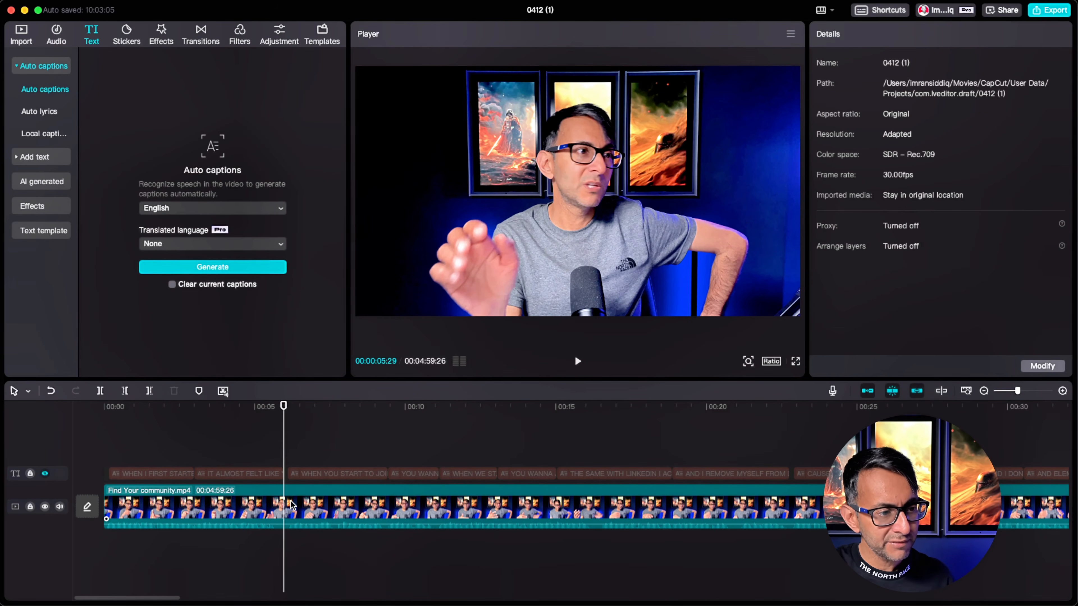
left_click_drag(593, 444, 598, 443)
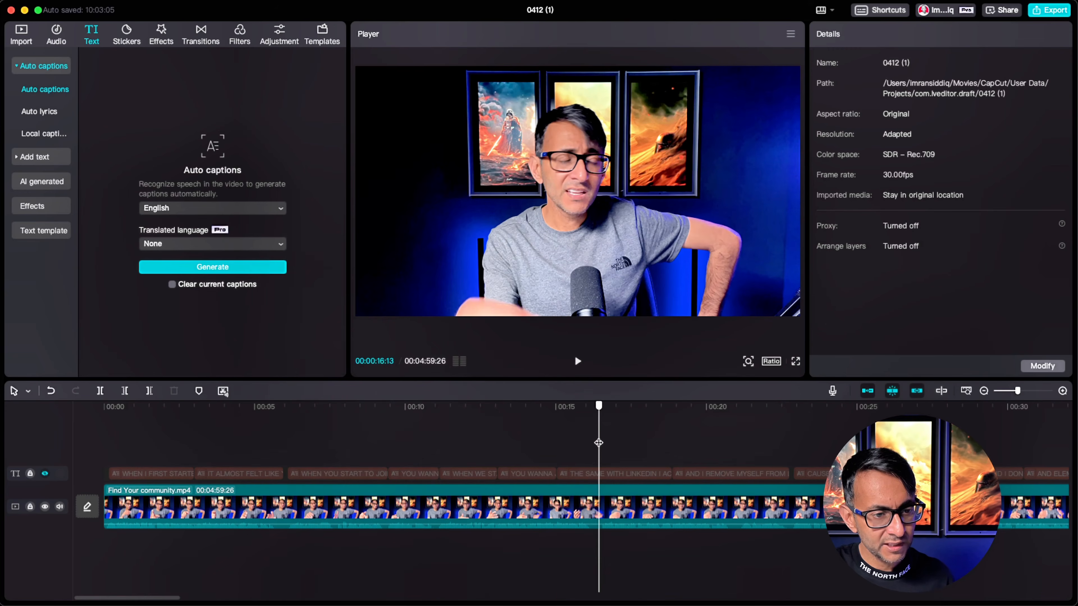
left_click(280, 444)
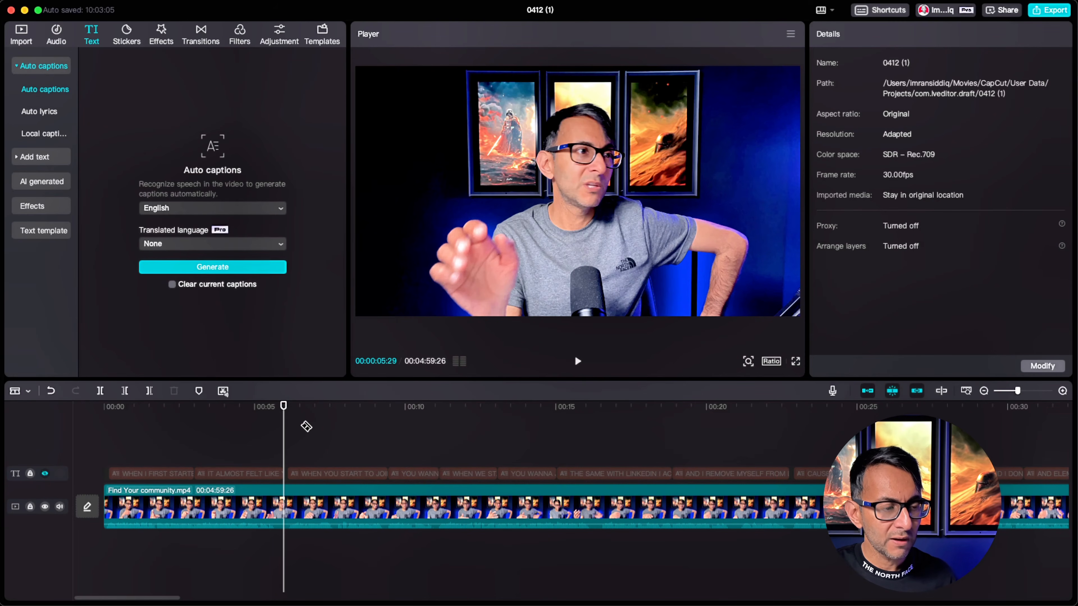
left_click(284, 504)
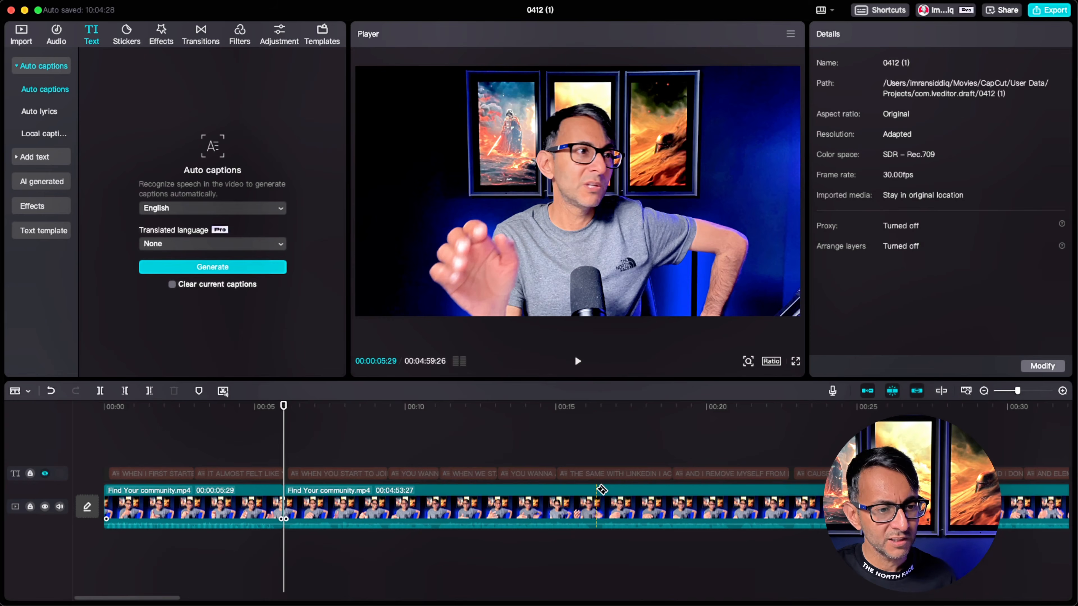
left_click(595, 492)
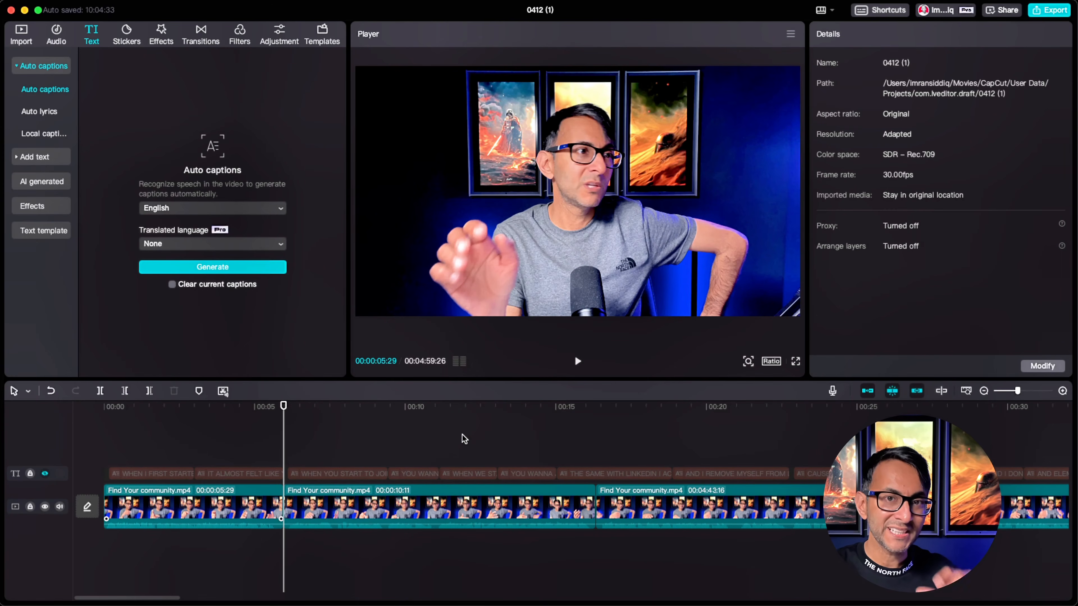
left_click(461, 493)
key("Delete")
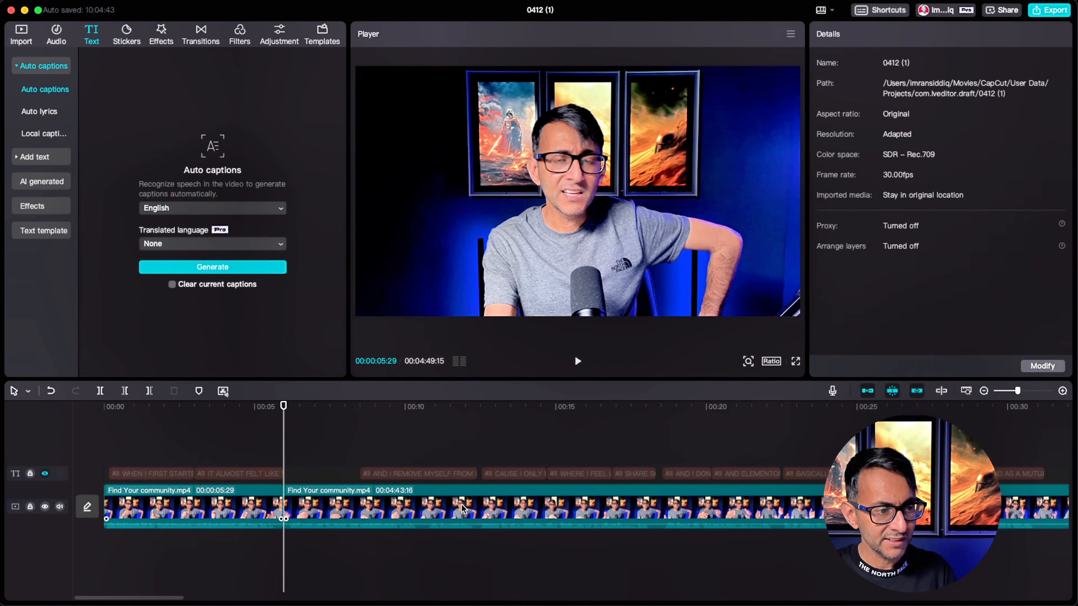
Step: Play back the talking-head video across the cut at about six seconds
left_click(317, 447)
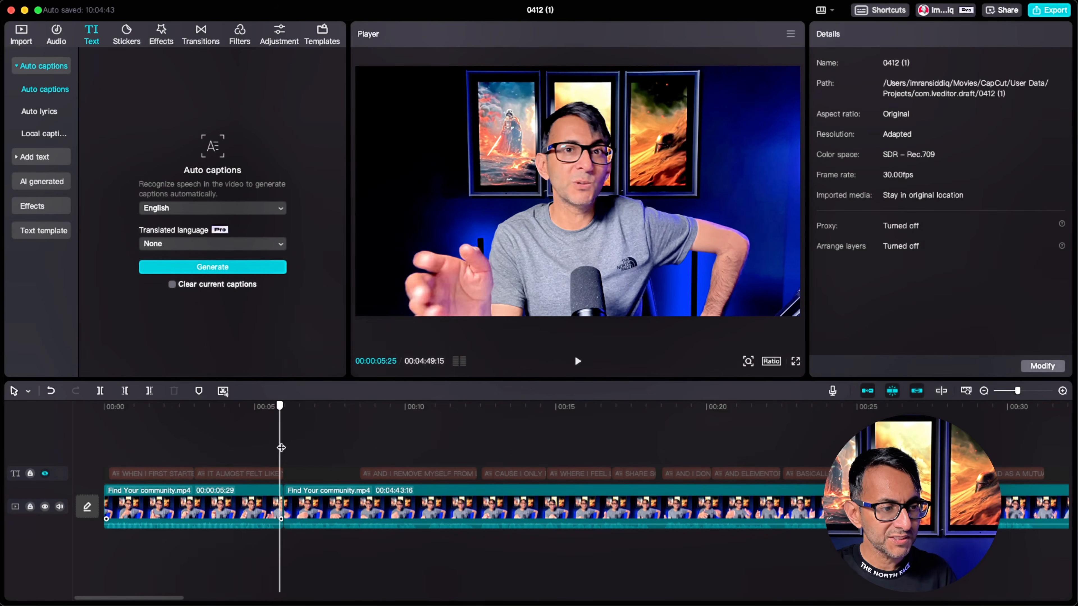
left_click(252, 446)
key("space")
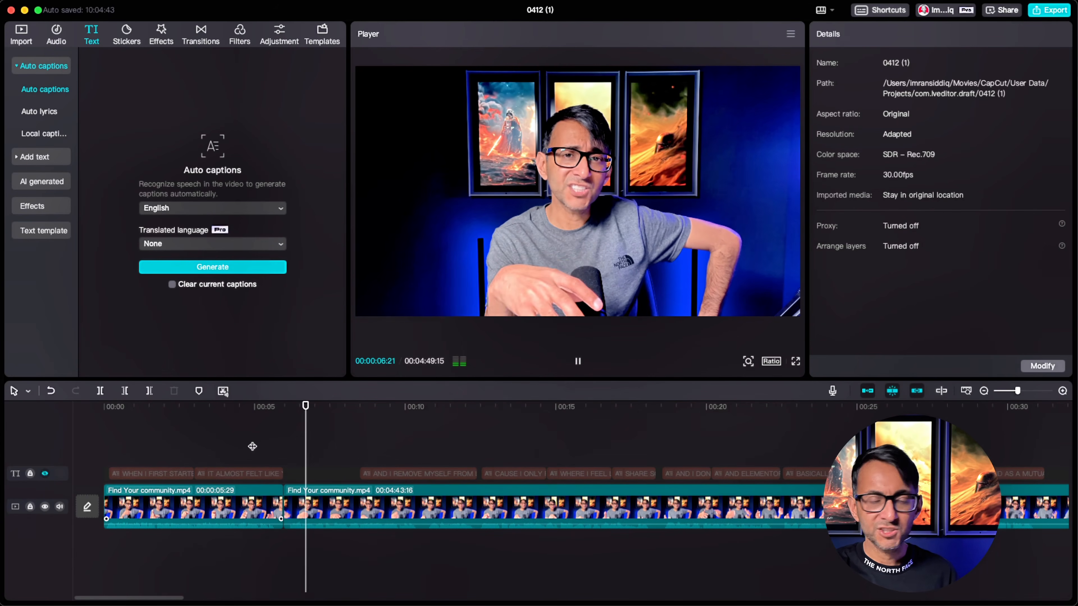
key("space")
mouse_move(251, 437)
left_mouse_down()
mouse_move(306, 437)
mouse_move(263, 436)
left_mouse_up()
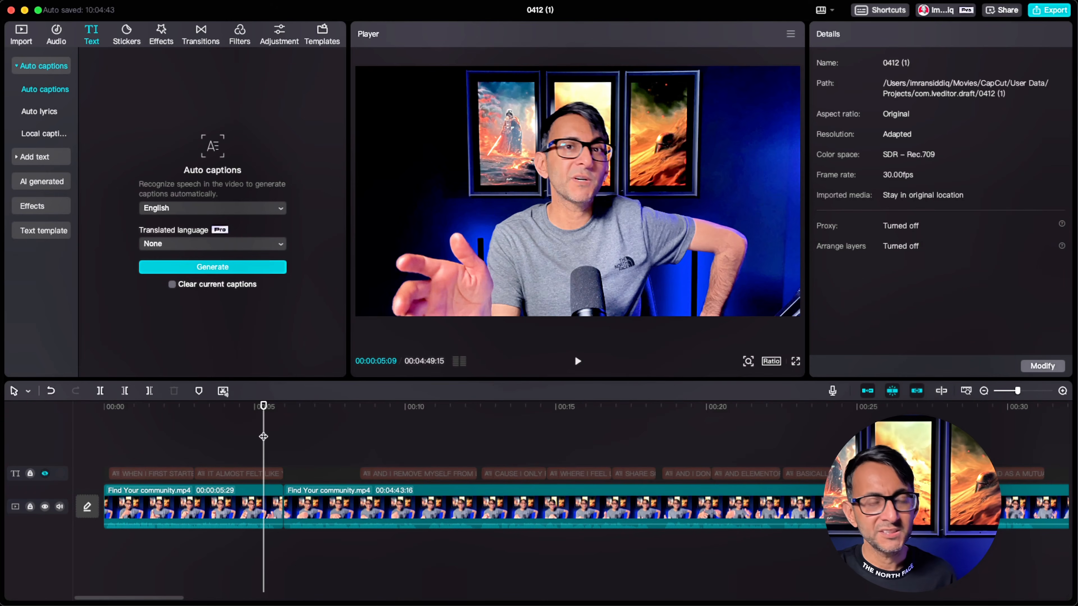
left_click_drag(263, 437, 264, 444)
left_click(280, 506)
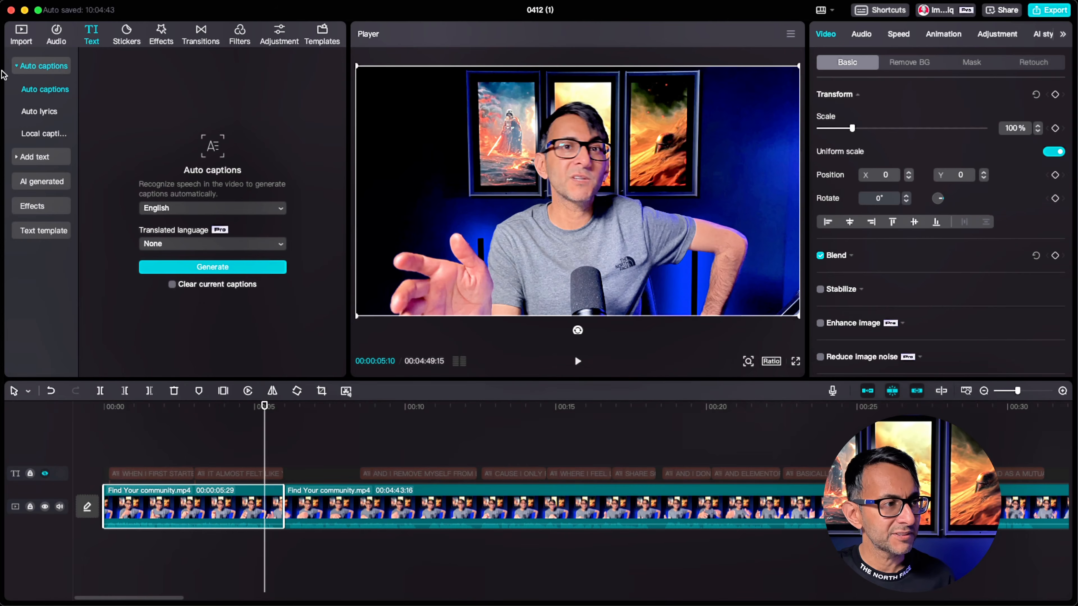
left_click(22, 37)
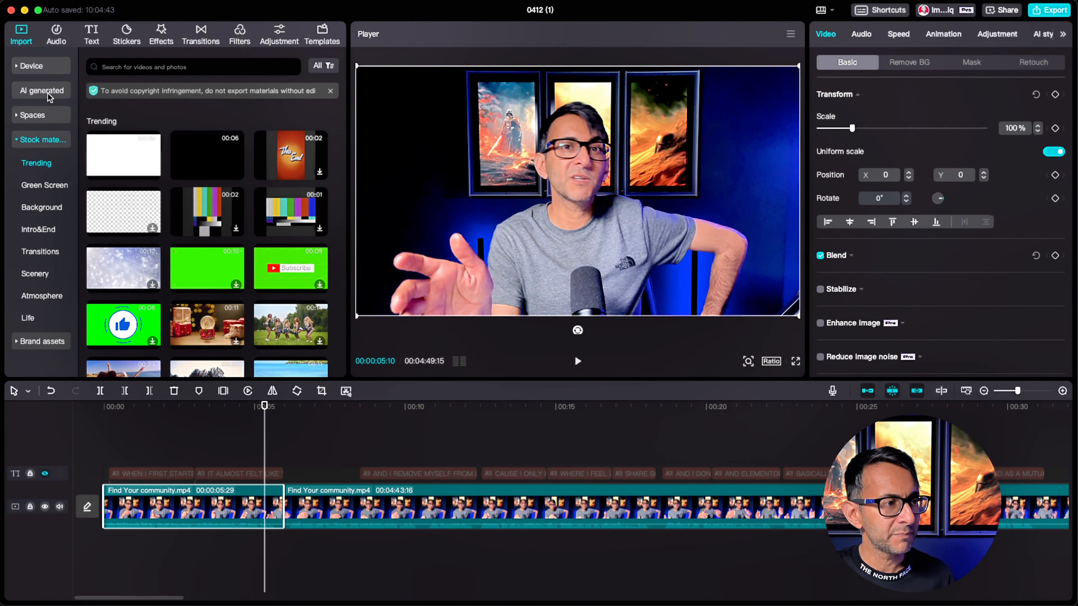
left_click(39, 68)
left_click(124, 141)
left_click_drag(124, 141, 281, 505)
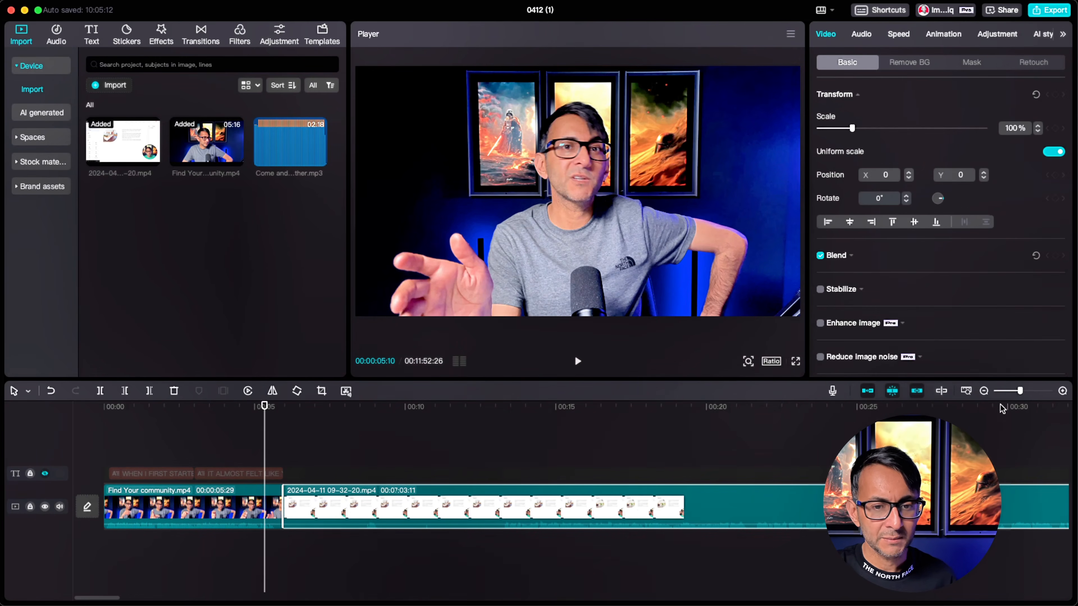
Step: Split the screen recording a little after 00:01:08 on the timeline and delete the rest, leaving 00:01:03:04 of it
left_click(1003, 391)
left_click(366, 465)
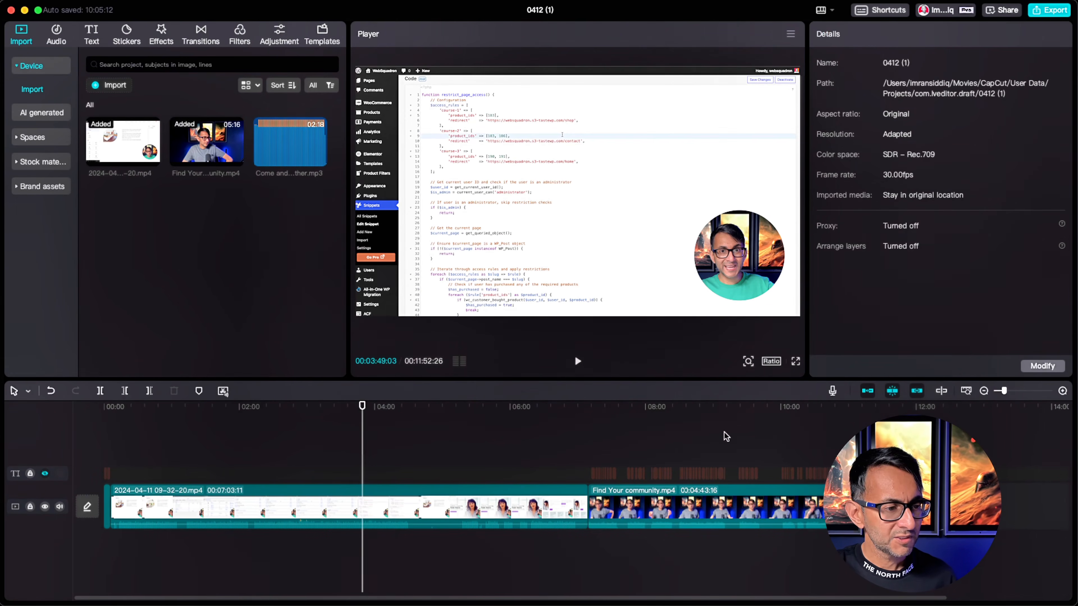
left_click(1008, 392)
left_click_drag(784, 598, 533, 598)
left_click(129, 438)
left_click(108, 442)
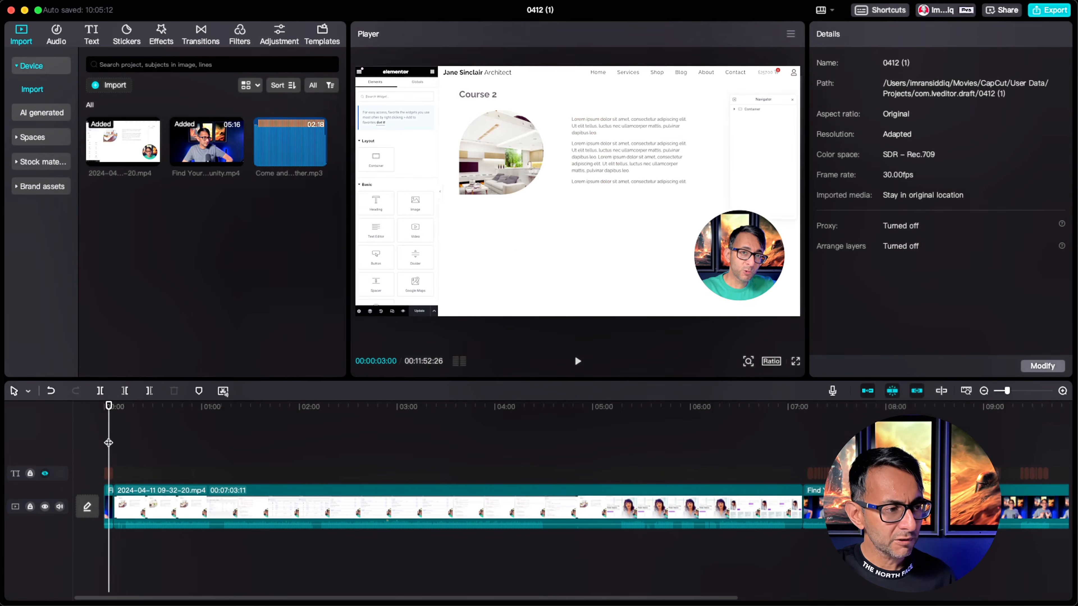
left_click(228, 504)
left_click_drag(207, 460, 215, 455)
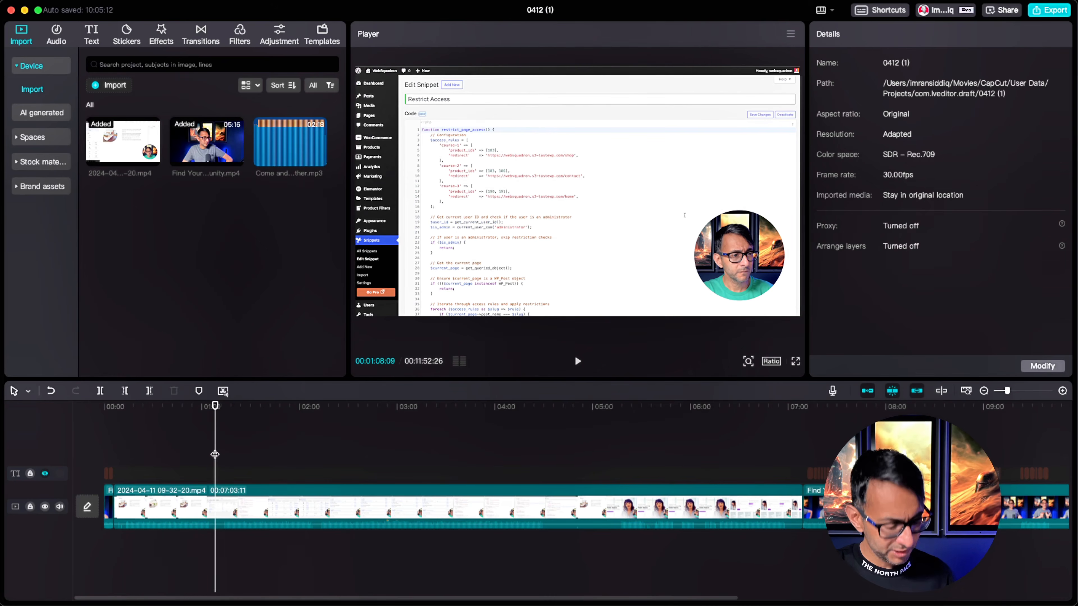
key("space")
key("space")
key("super+b")
left_click(287, 515)
key("Delete")
Step: Shorten the screen recording between the talking-head clips to a duration of 00:00:05:15
left_click_drag(1003, 391, 1006, 392)
left_click_drag(537, 599, 340, 599)
left_click_drag(165, 455, 82, 434)
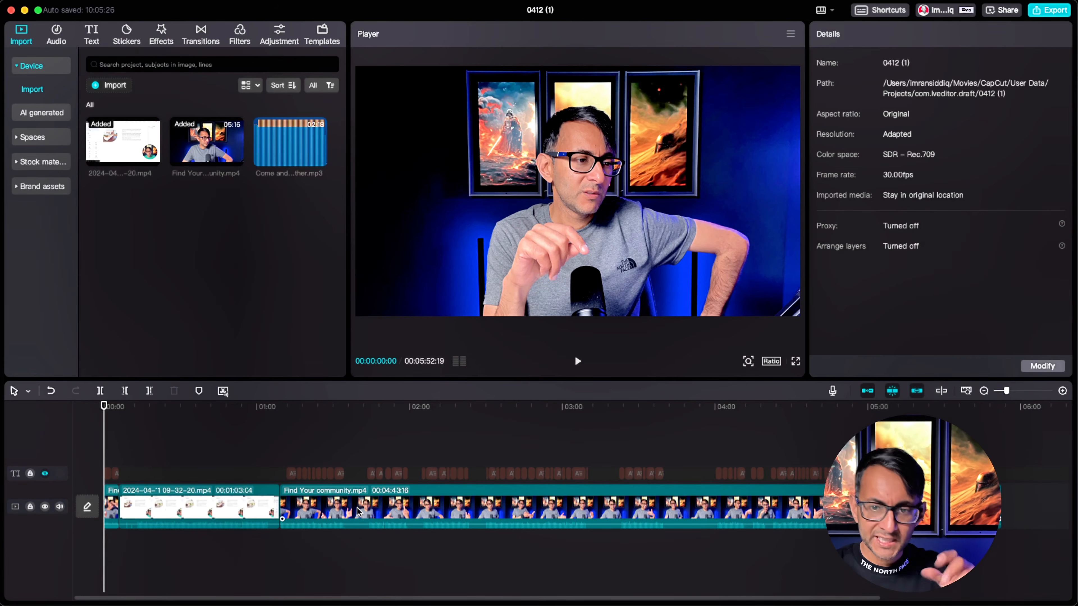
left_click(173, 456)
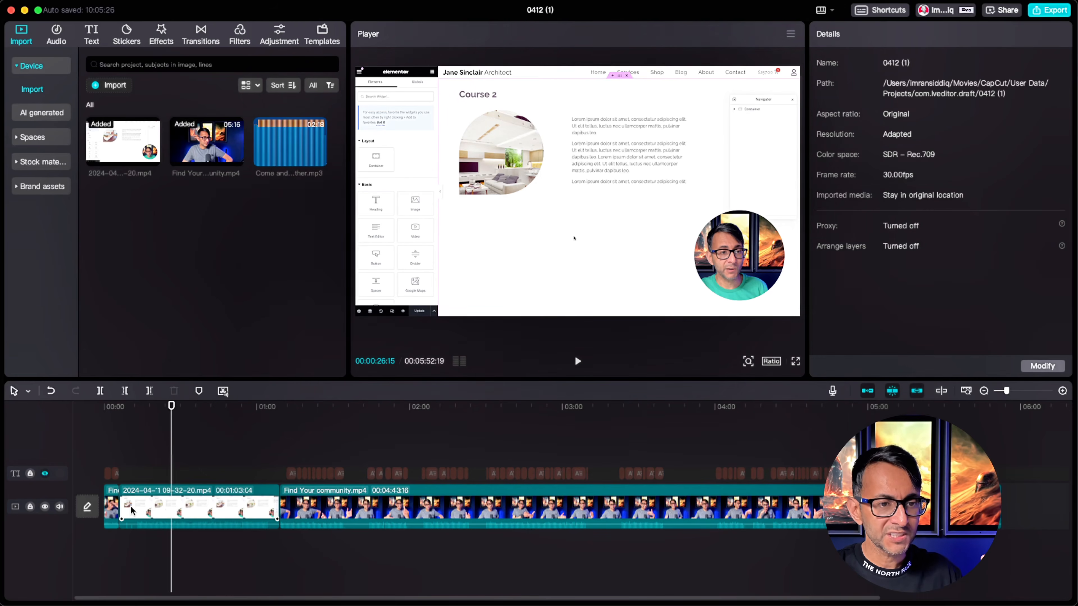
left_click(117, 447)
left_click(115, 448)
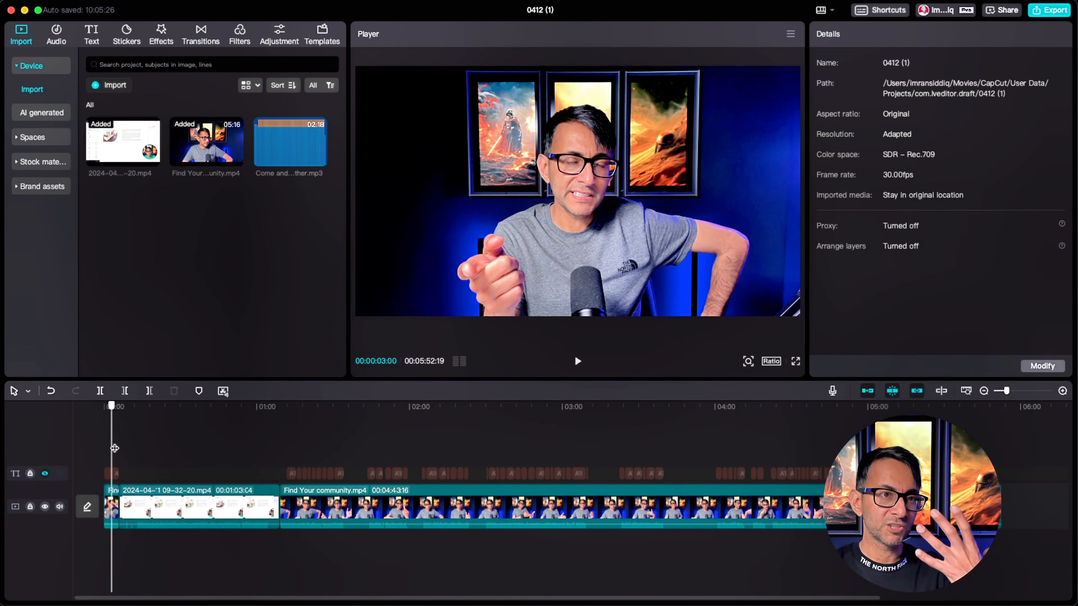
left_click_drag(115, 448, 133, 448)
scroll(245, 549, "up", 5)
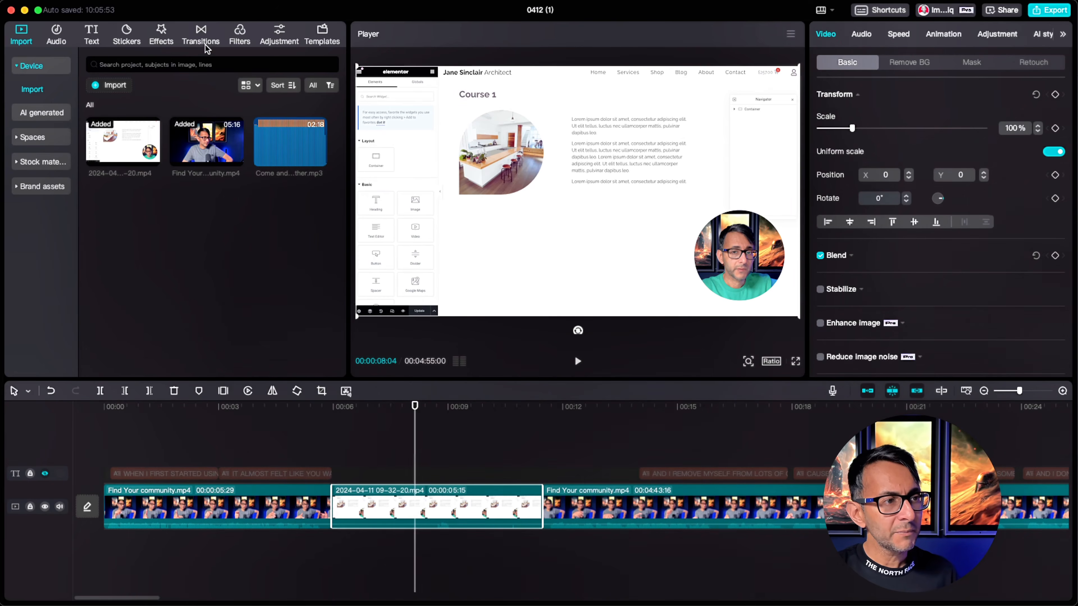
Step: Browse the trending transitions and search the transition library for "pull"
left_click(206, 47)
scroll(328, 296, "down", 3)
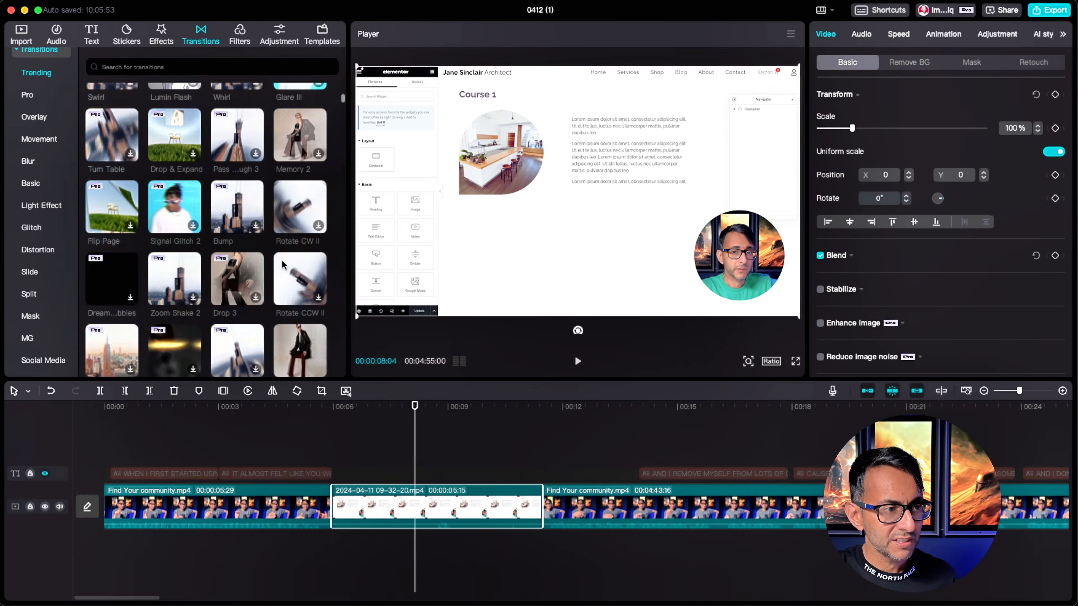
scroll(330, 295, "down", 2)
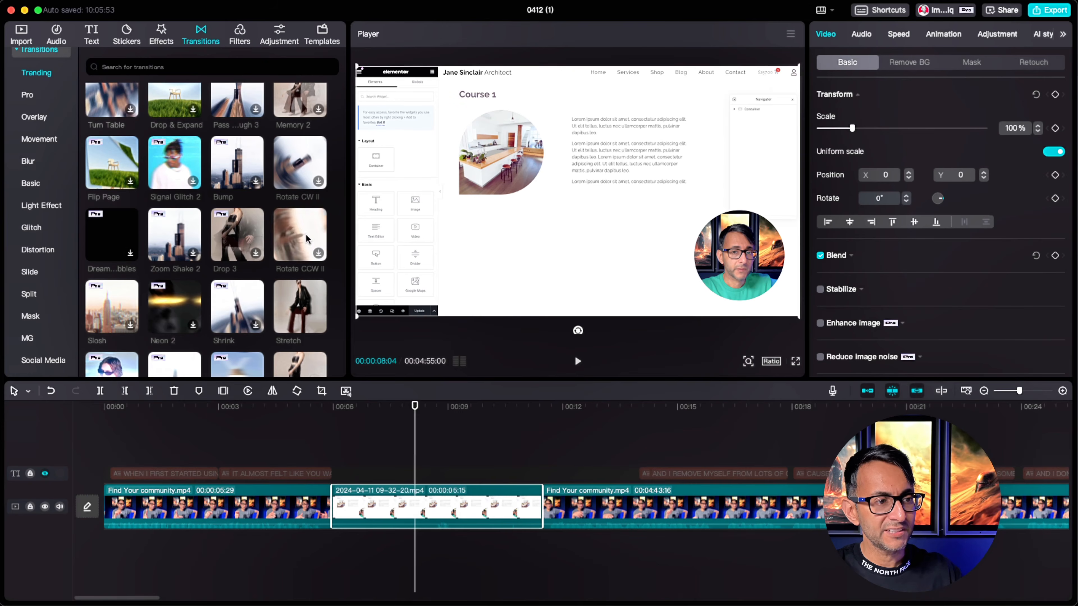
scroll(308, 241, "down", 1)
scroll(307, 241, "down", 1)
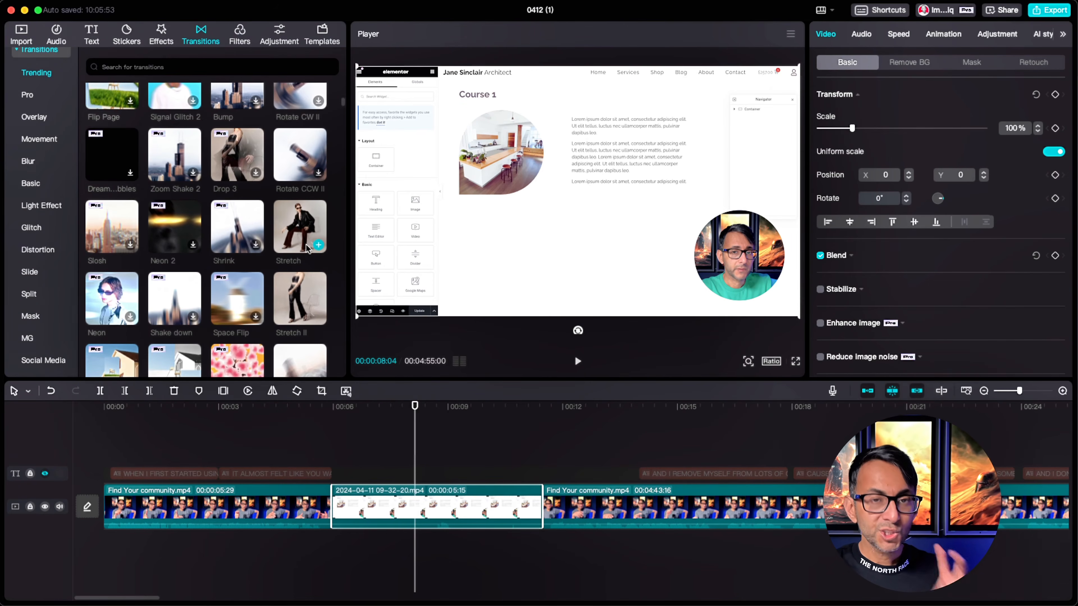
scroll(306, 245, "down", 5)
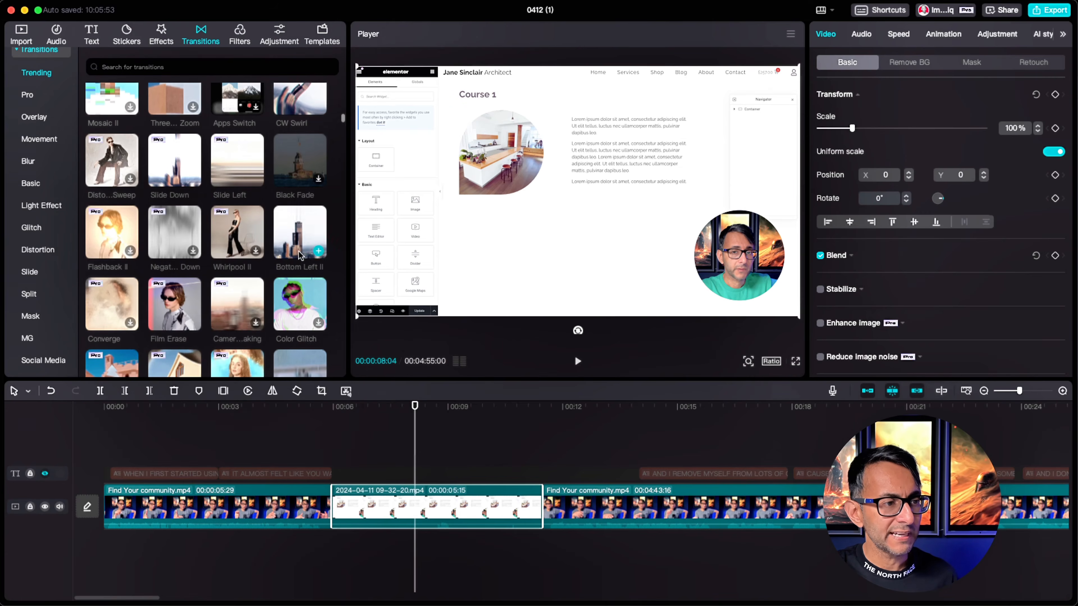
left_click(162, 67)
type("pull")
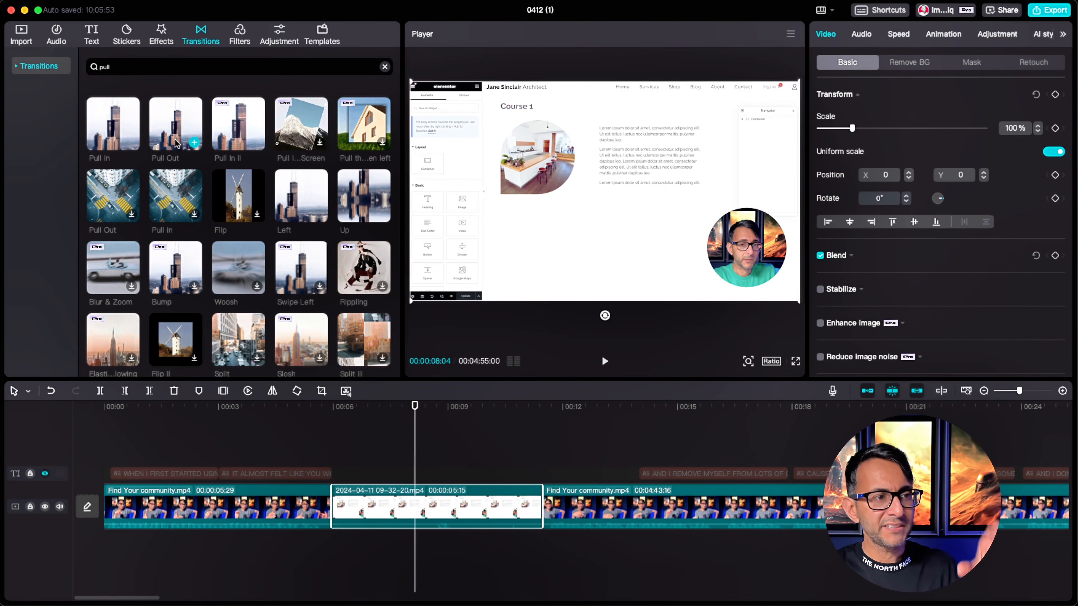
Step: Add the Pull Out transition at the cut before the screen recording and Pull in at the cut after it, and play them back
left_click_drag(177, 143, 356, 503)
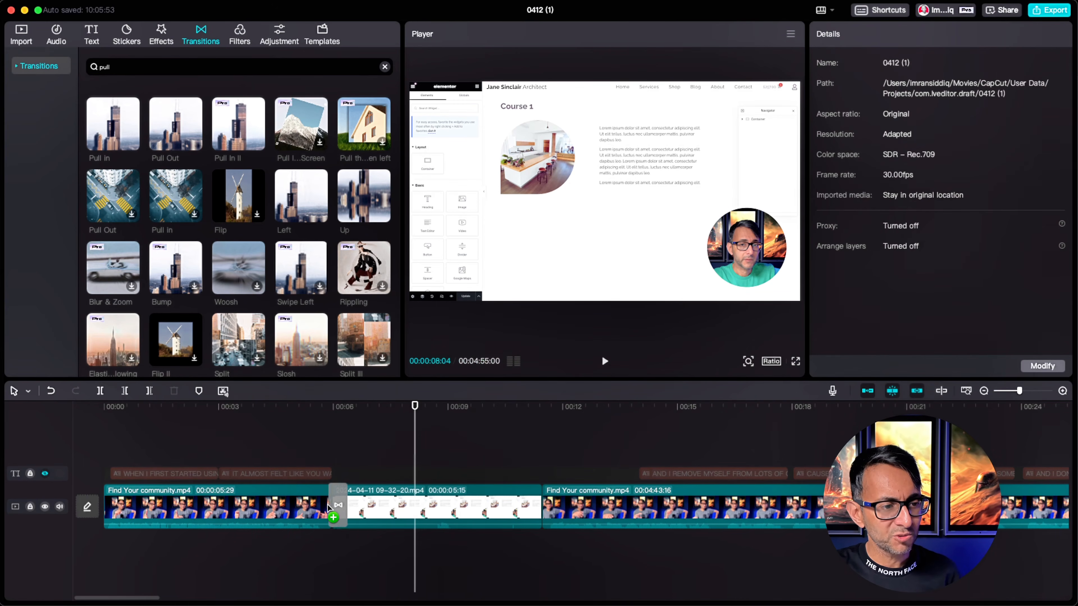
left_click_drag(112, 126, 542, 507)
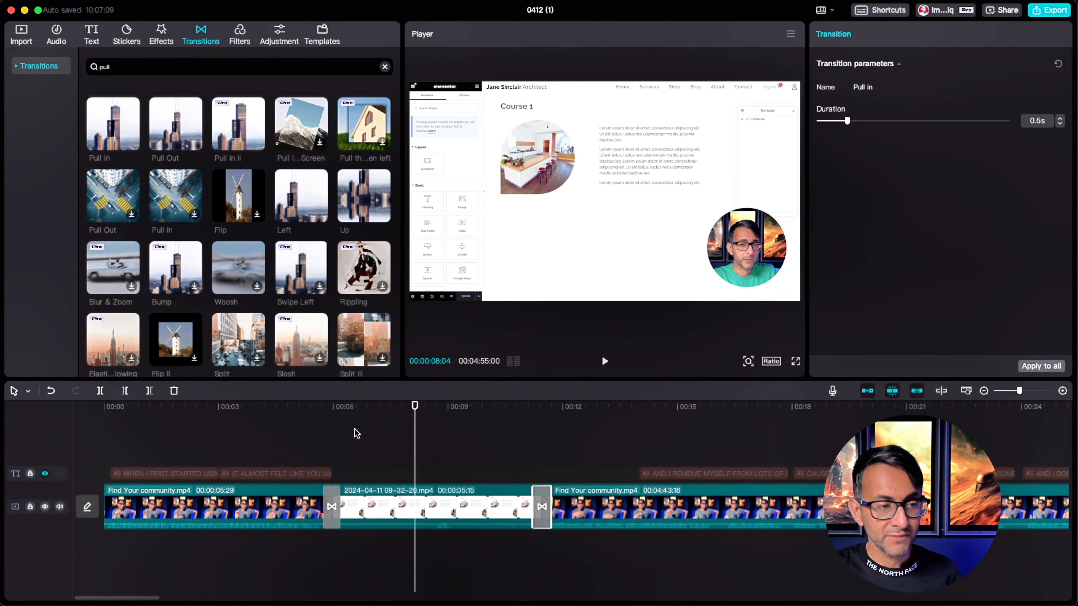
left_click(293, 444)
key("space")
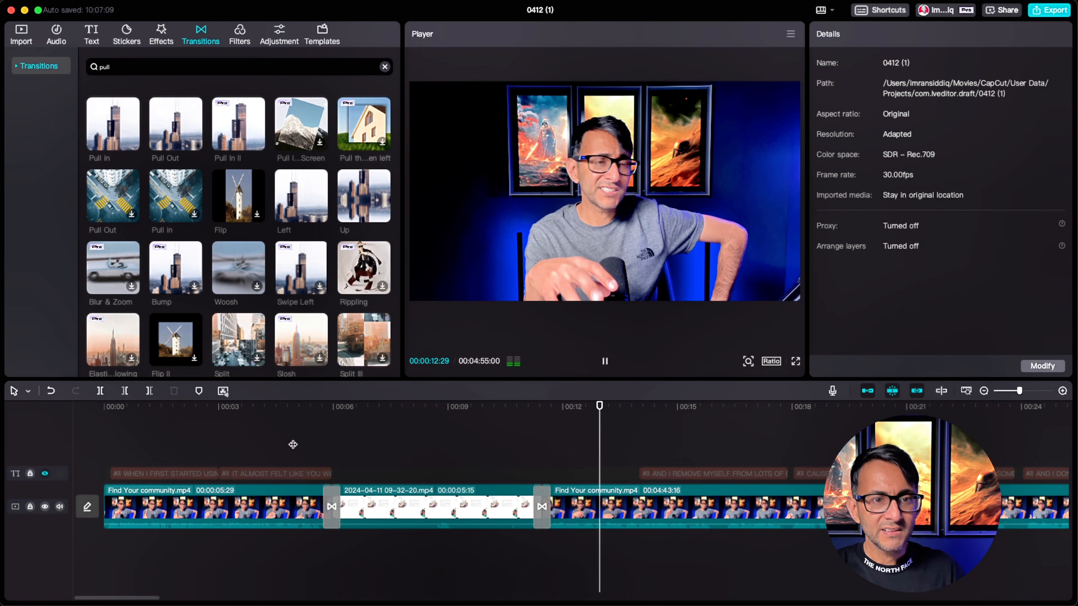
key("space")
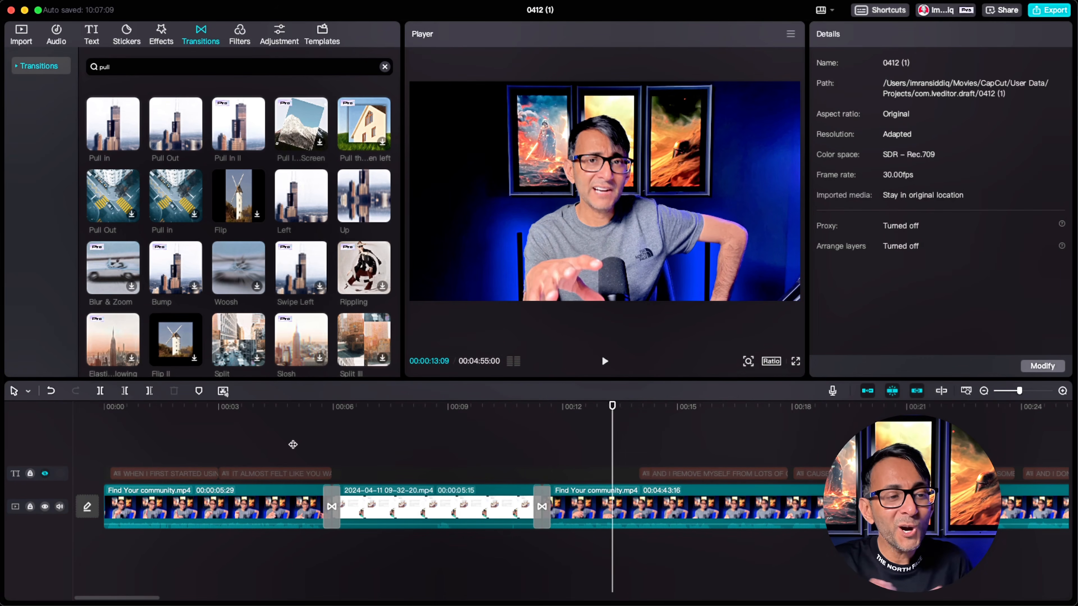
Step: Search the transitions for "shake" and apply one of them to the cut after the screen recording
left_click_drag(364, 341, 527, 503)
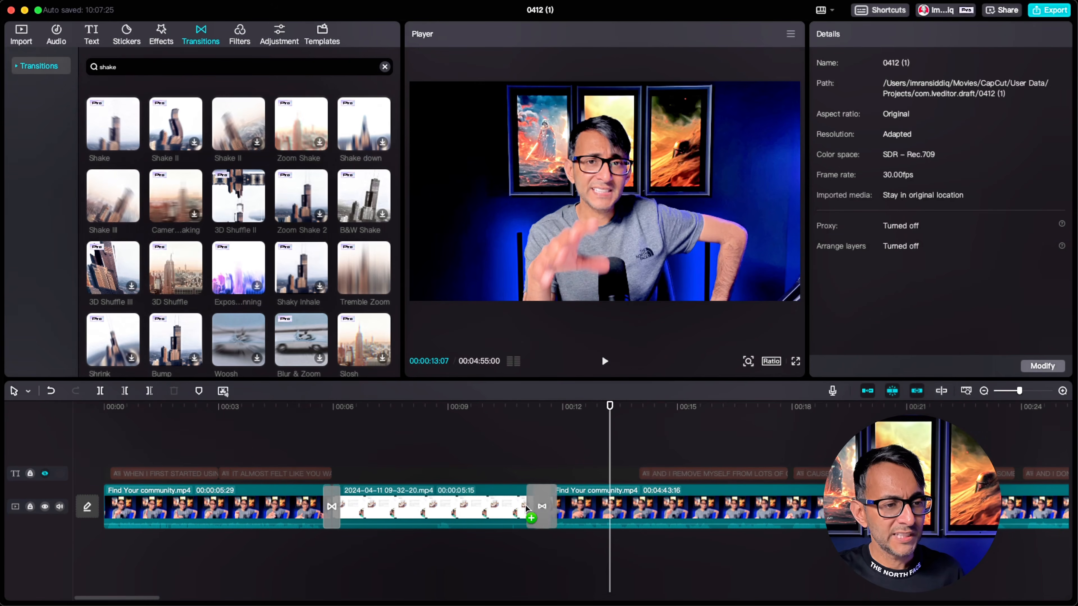
left_click_drag(527, 507, 527, 505)
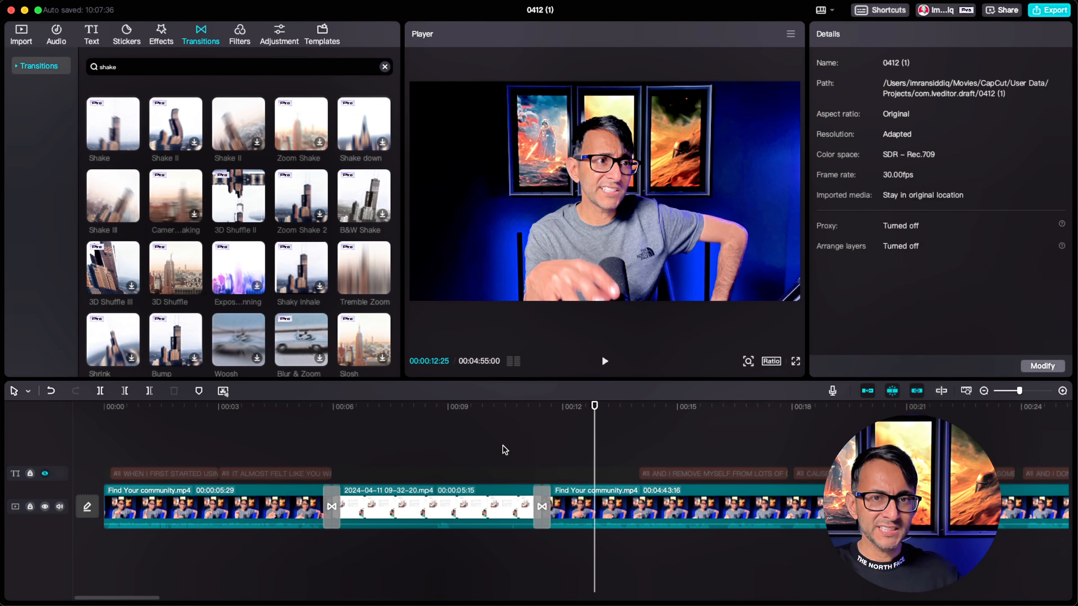
Step: Play the first talking-head clip from the start of the timeline to review its opening
left_click(116, 516)
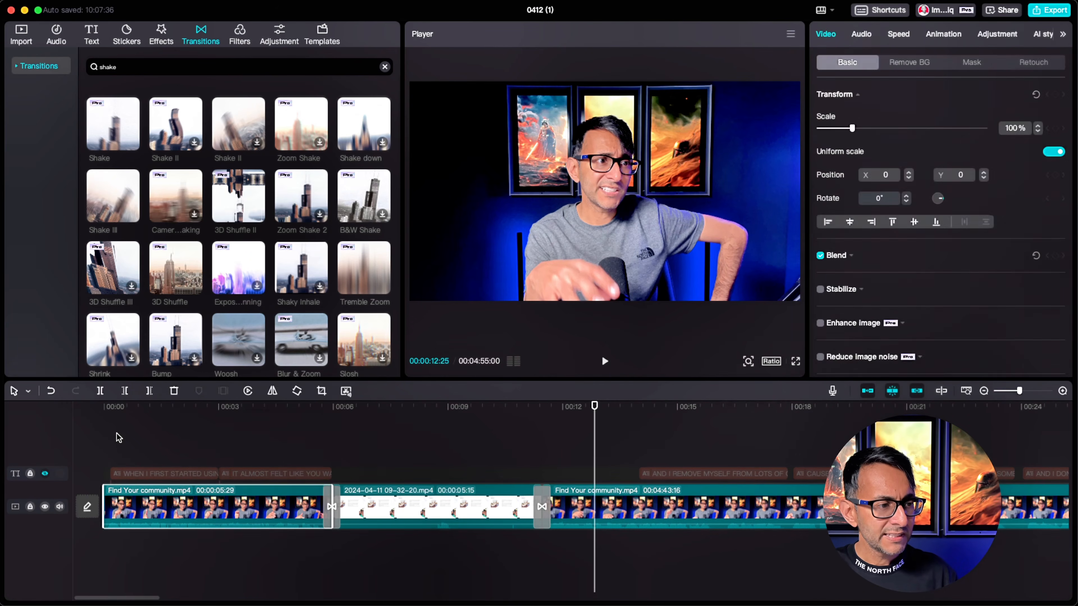
left_click(109, 437)
mouse_move(110, 438)
left_mouse_down()
mouse_move(139, 439)
mouse_move(121, 445)
left_mouse_up()
left_click(174, 496)
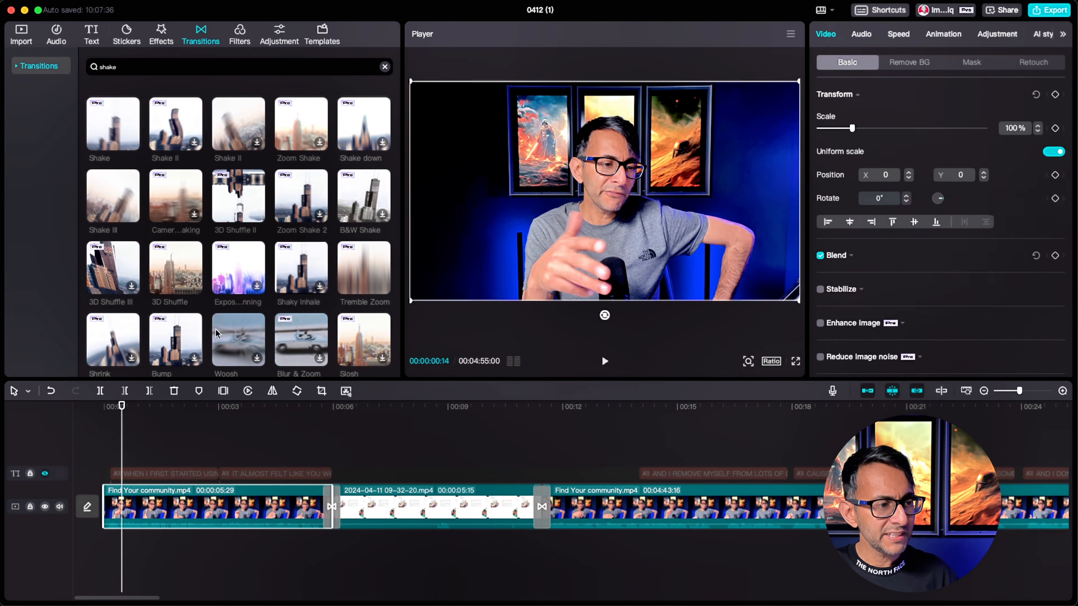
left_click(103, 438)
key("space")
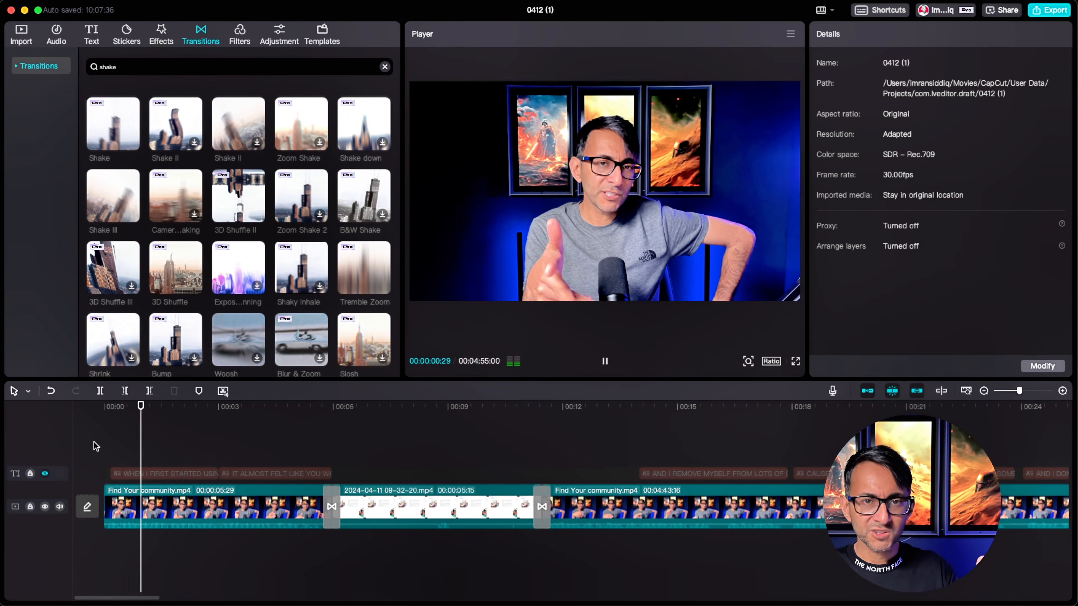
key("space")
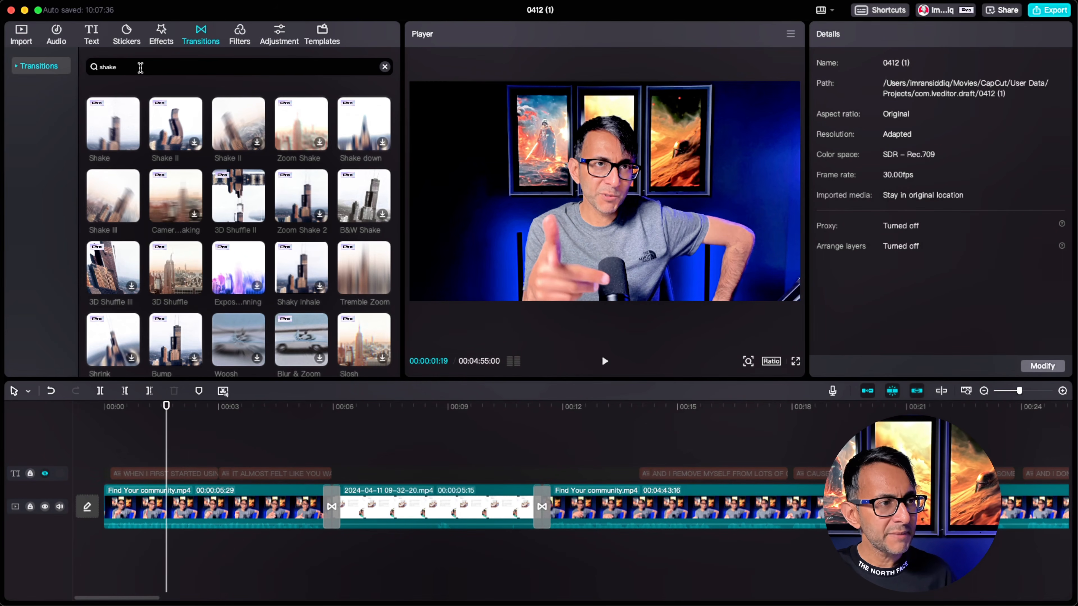
Step: Apply the Black Hole In animation to the first talking-head clip and play its opening
left_click(160, 43)
mouse_move(114, 154)
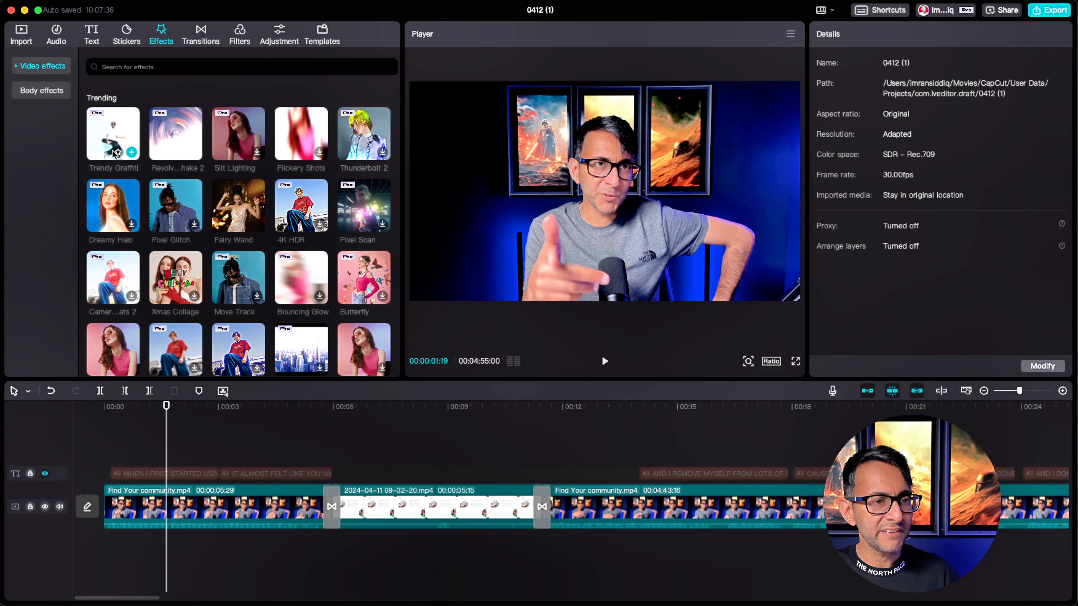
scroll(114, 154, "down", 5)
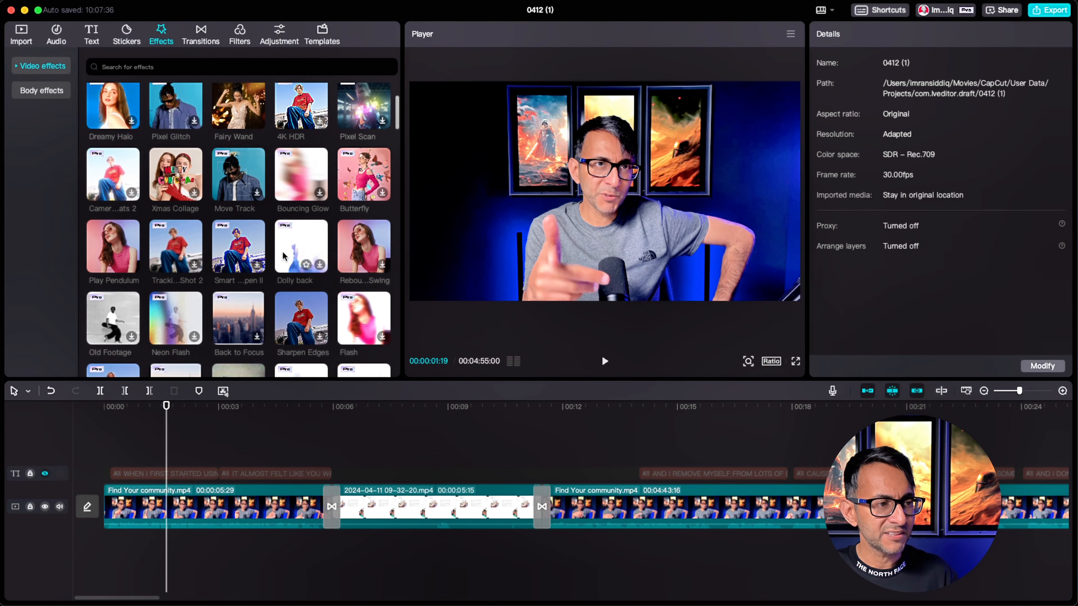
left_click(228, 446)
left_click(213, 490)
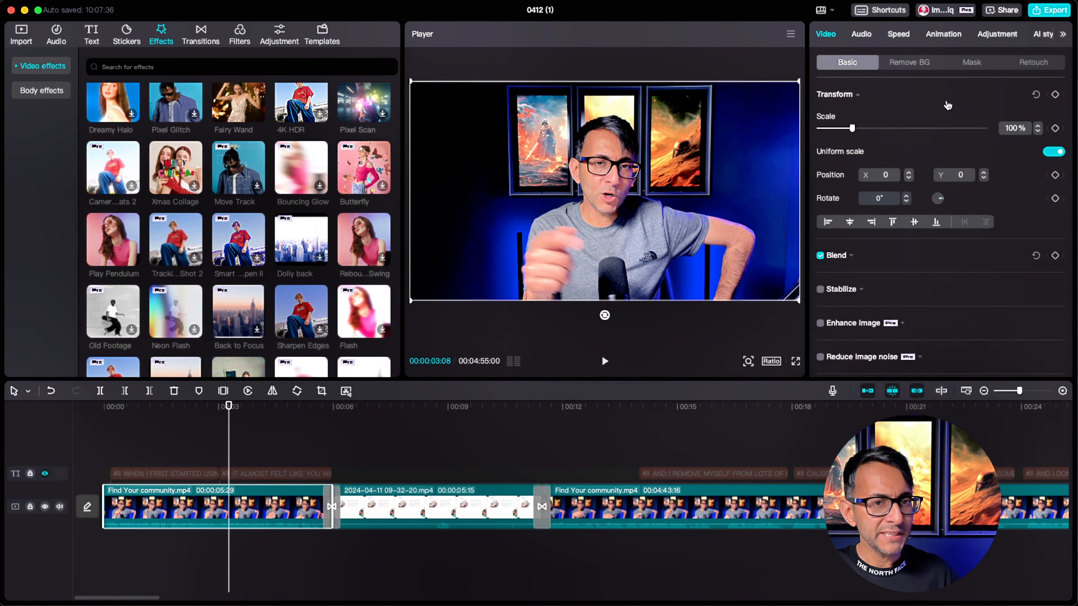
left_click(949, 38)
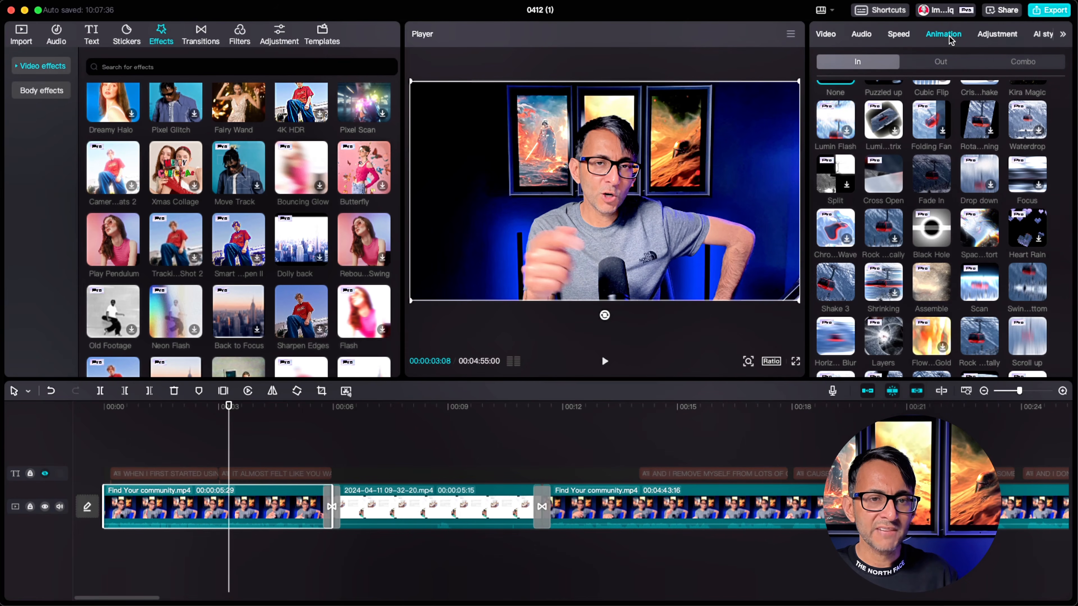
left_click(936, 236)
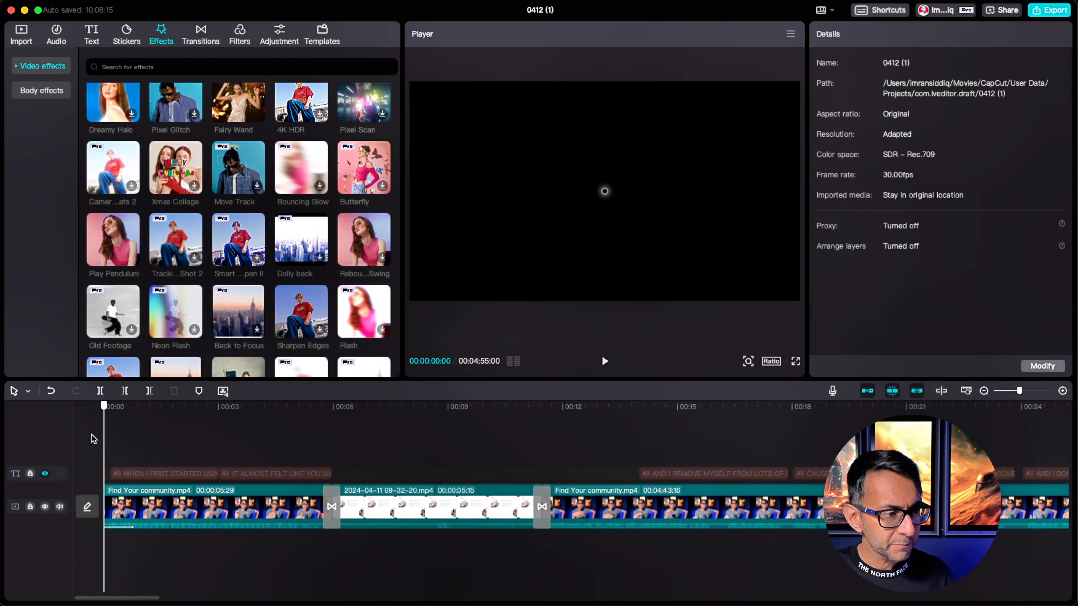
key("space")
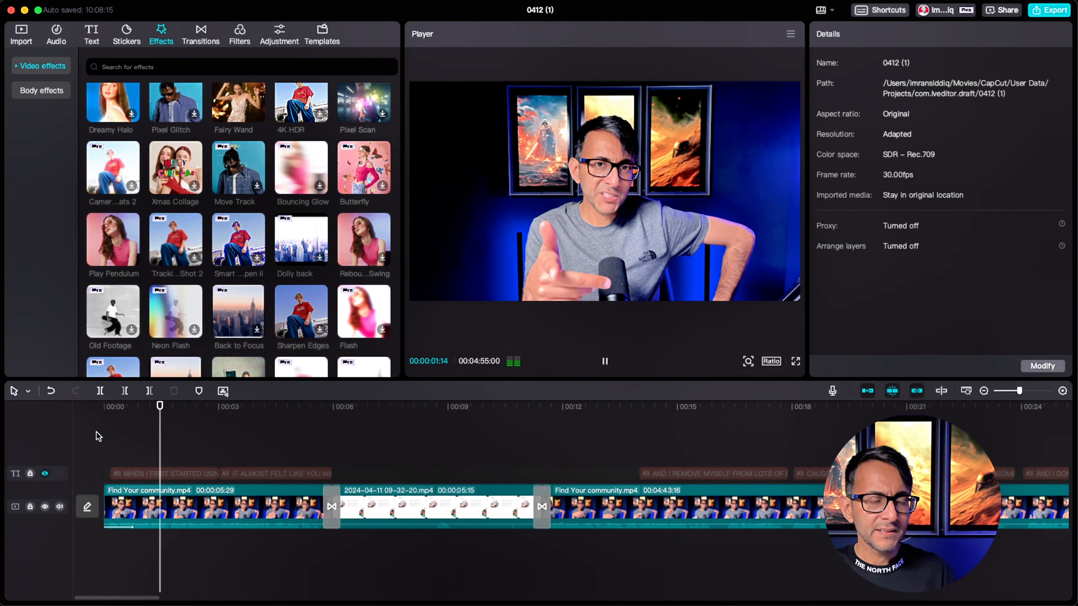
key("space")
Step: Shorten the first clip's Black Hole animation to a duration of 0.2s
left_click(777, 237)
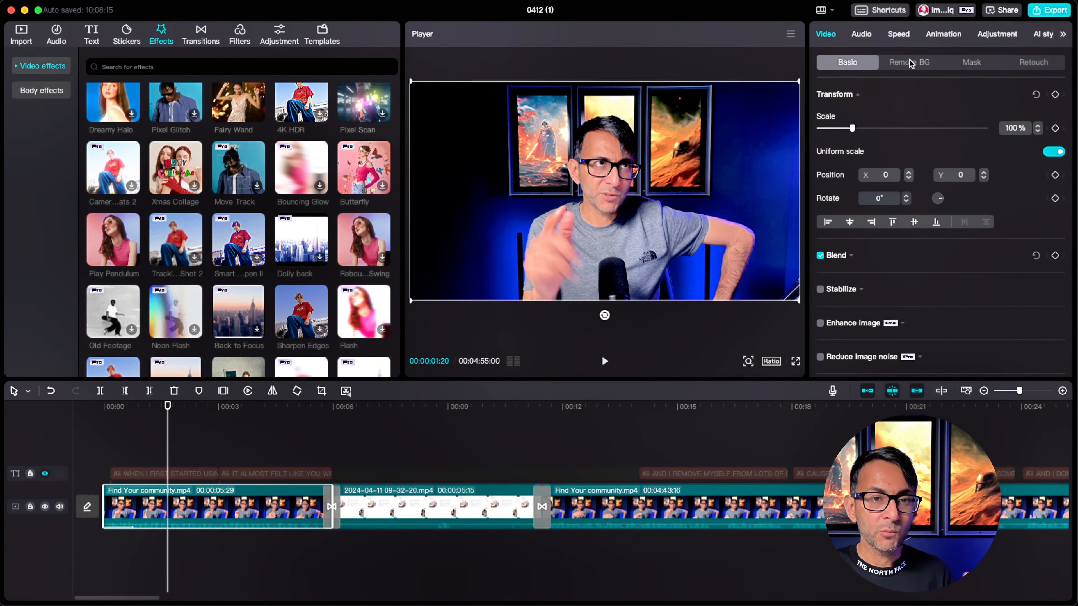
left_click(941, 34)
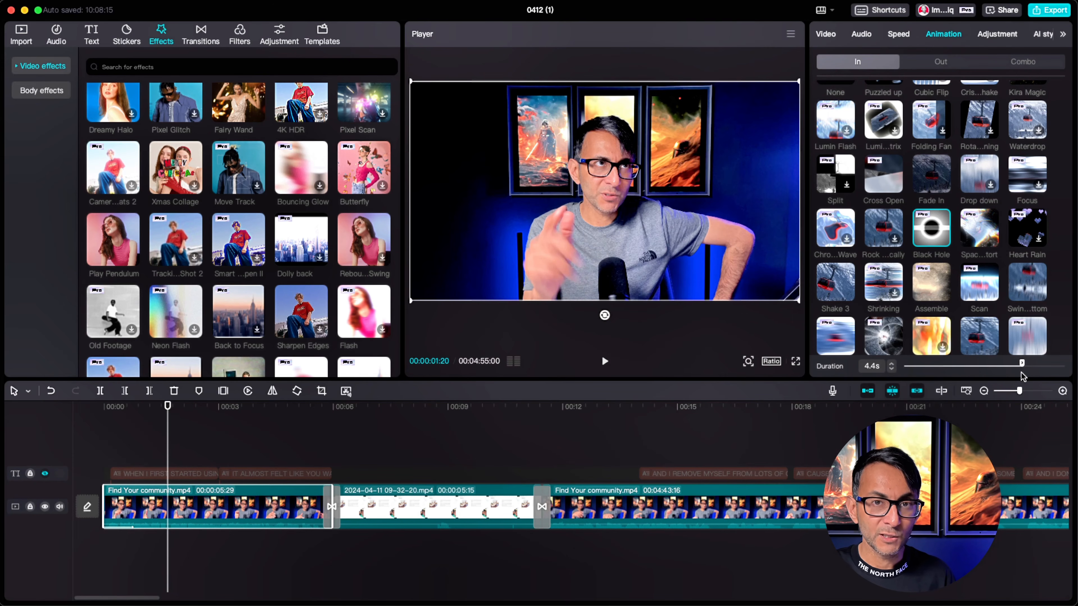
left_click_drag(1021, 372, 964, 369)
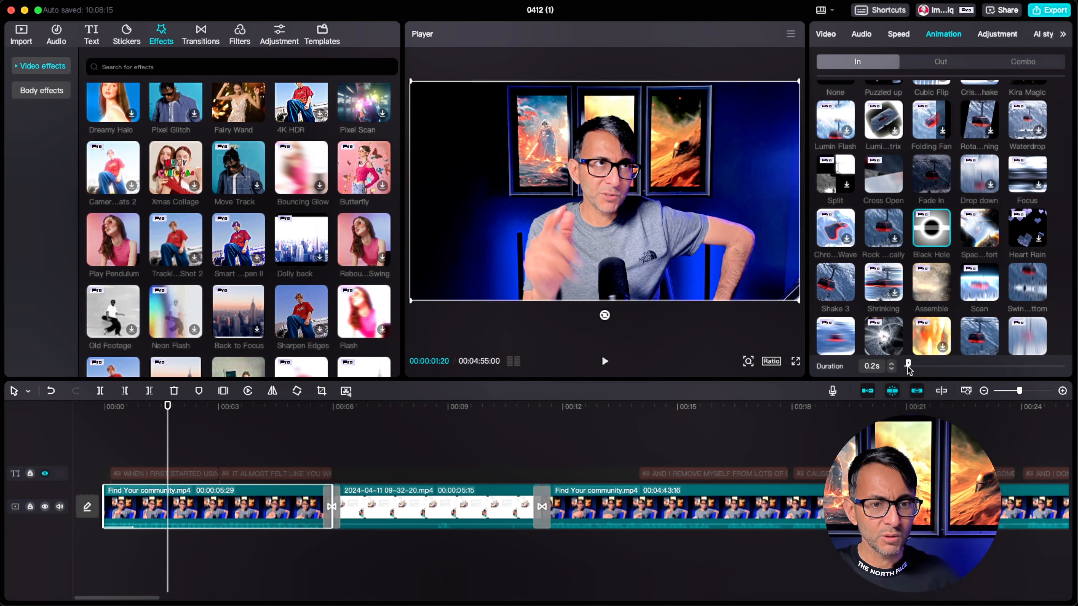
scroll(891, 212, "up", 2)
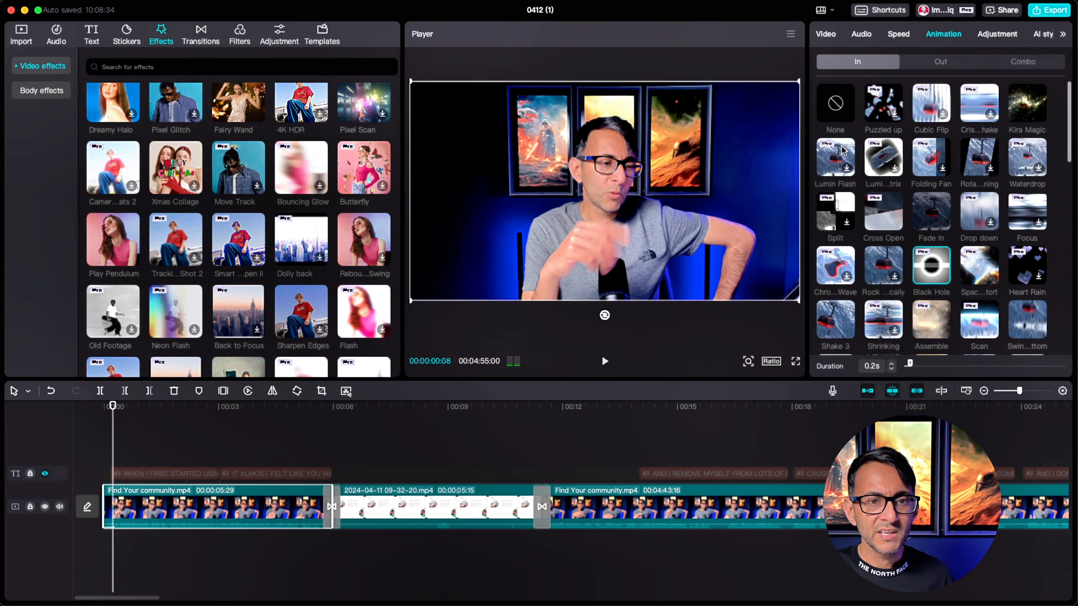
Step: Replace the first clip's Black Hole animation with another In animation and preview the clip's first second
left_click(836, 106)
scroll(894, 198, "down", 5)
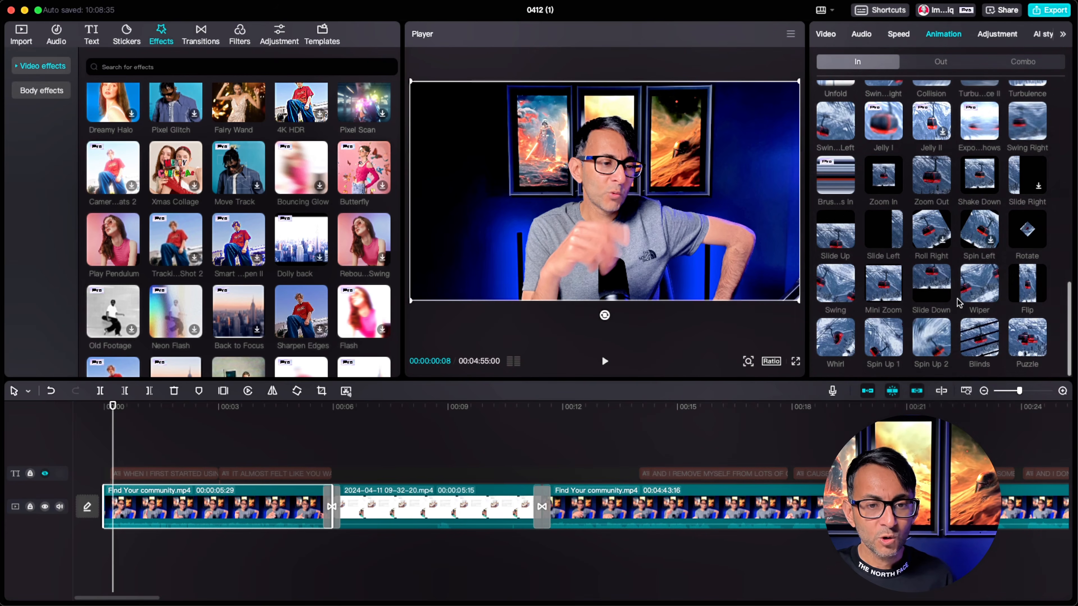
left_click(173, 440)
left_click(96, 441)
left_click_drag(96, 442, 142, 443)
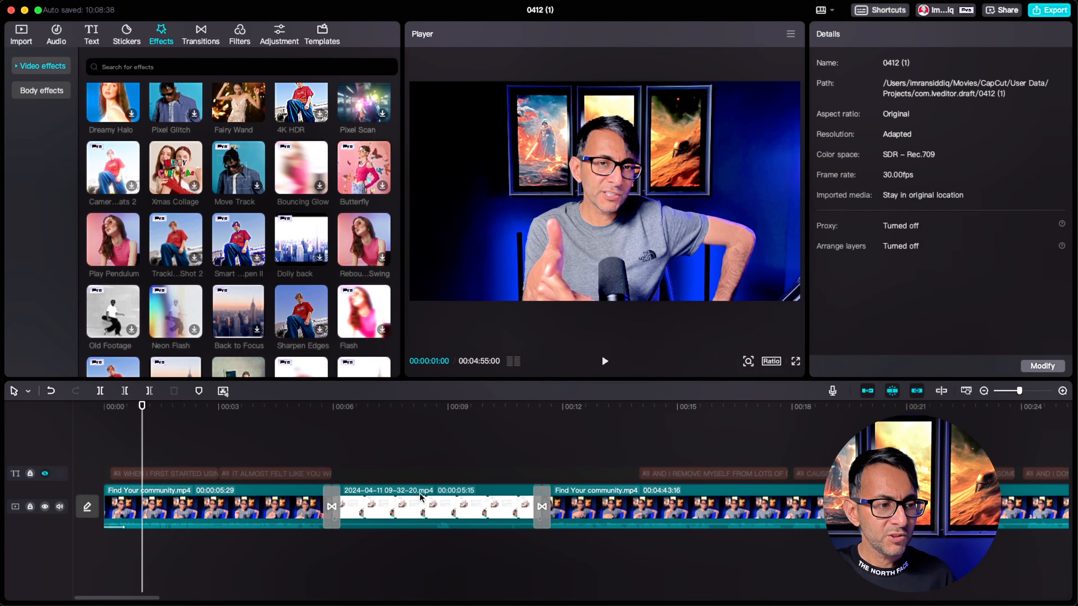
Step: Apply the Jelly I In animation to the screen recording between the talking-head clips and play it back
left_click(417, 514)
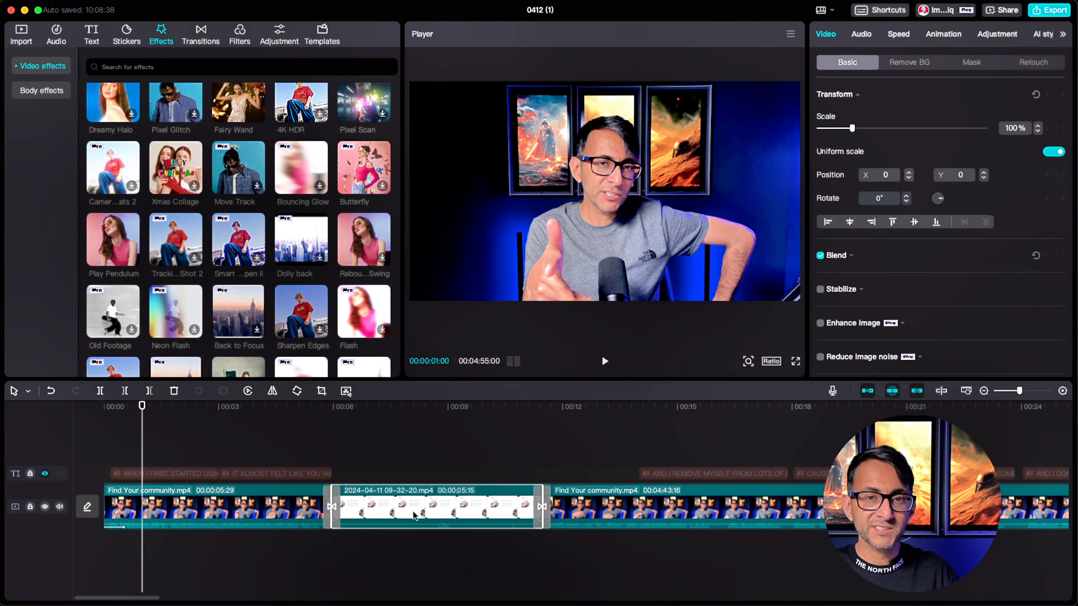
left_click(943, 34)
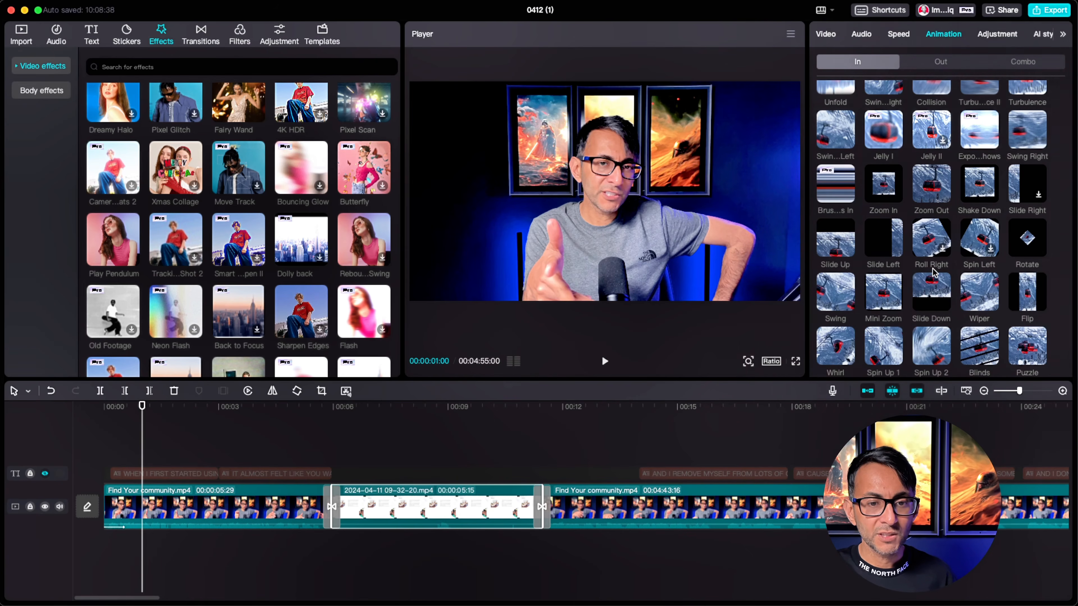
scroll(921, 203, "down", 1)
left_click(888, 128)
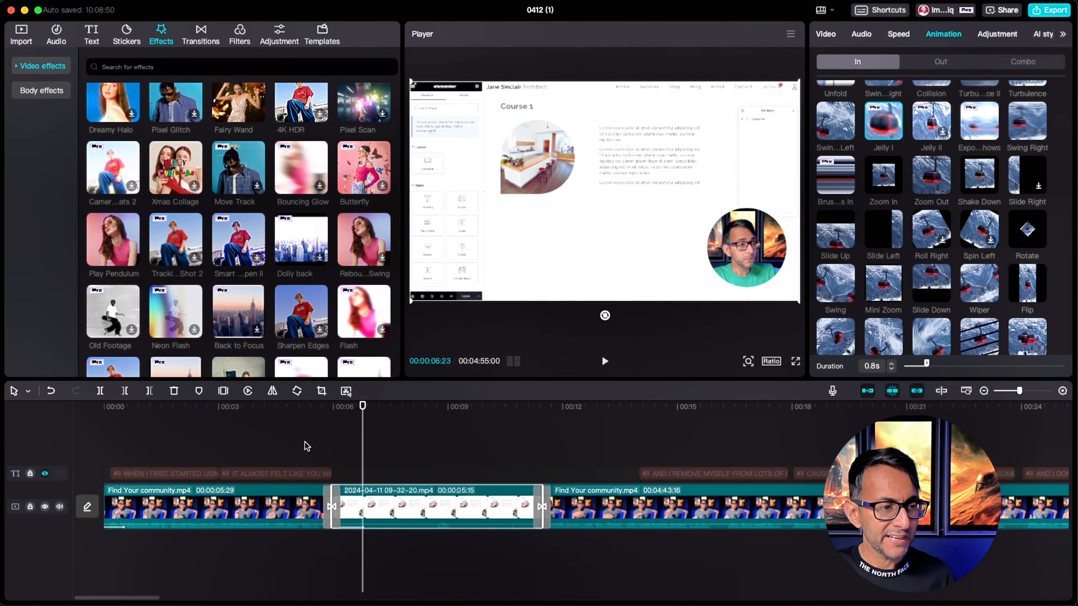
left_click(306, 448)
key("space")
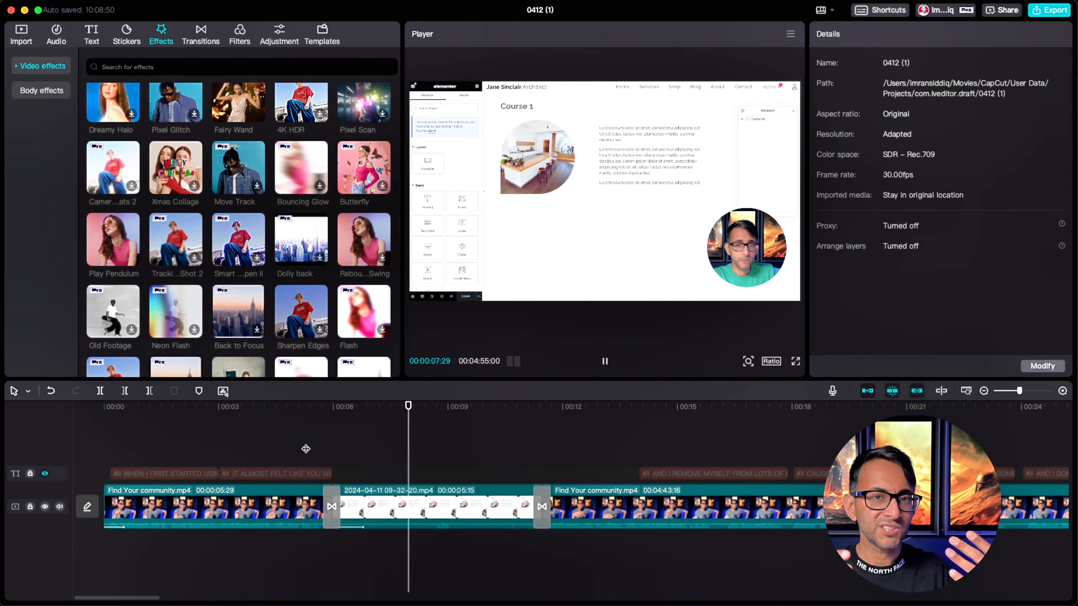
key("space")
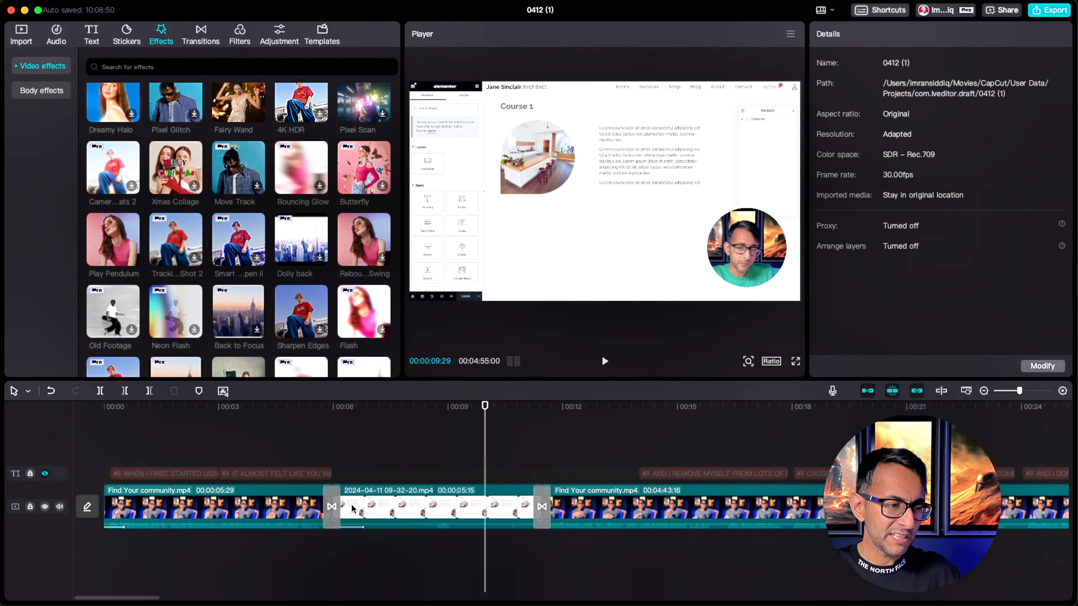
Step: Set the Pull Out transition's duration to 1.8s and remove the In animation from the screen recording
left_click(334, 502)
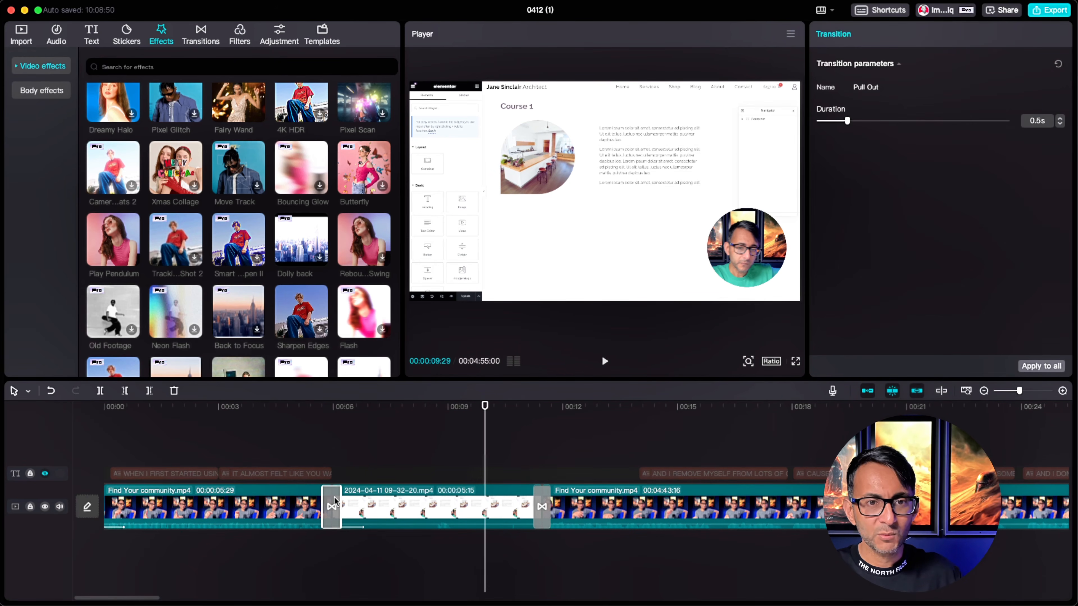
left_click_drag(847, 122, 945, 131)
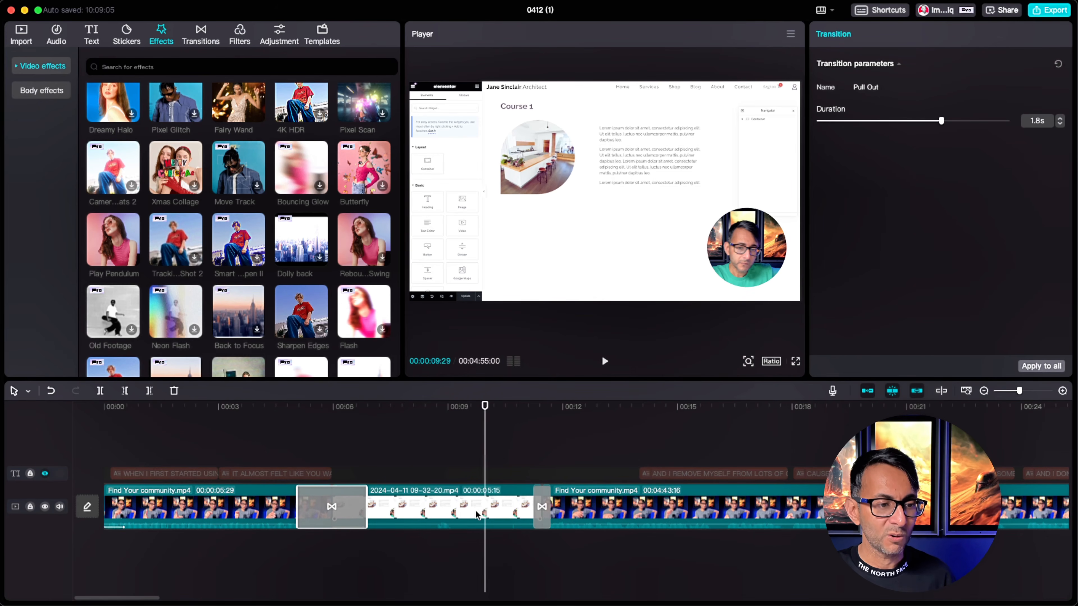
left_click(453, 510)
left_click(949, 34)
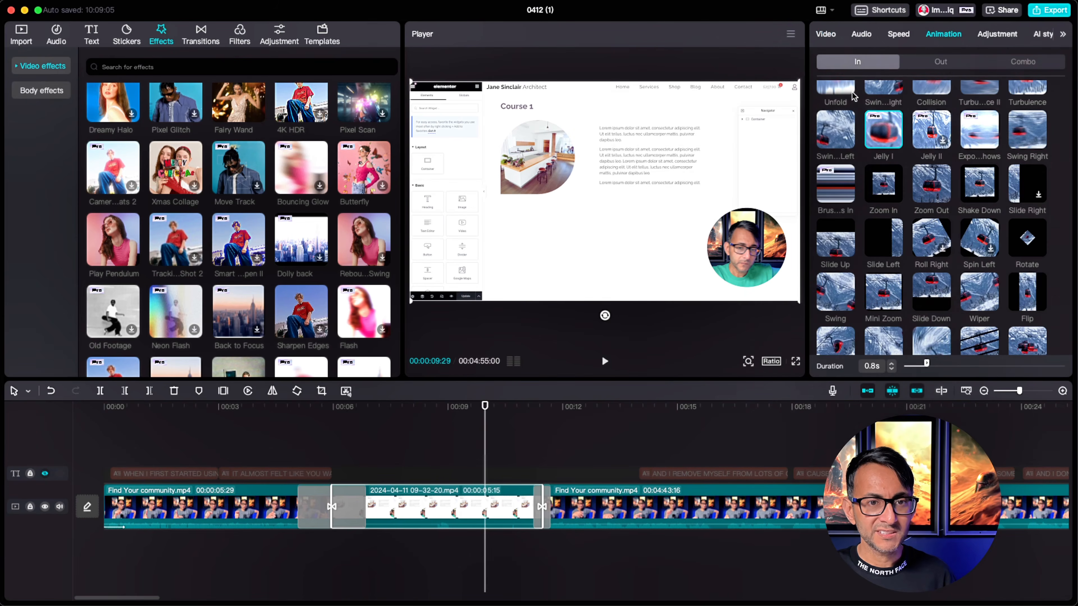
left_click(845, 110)
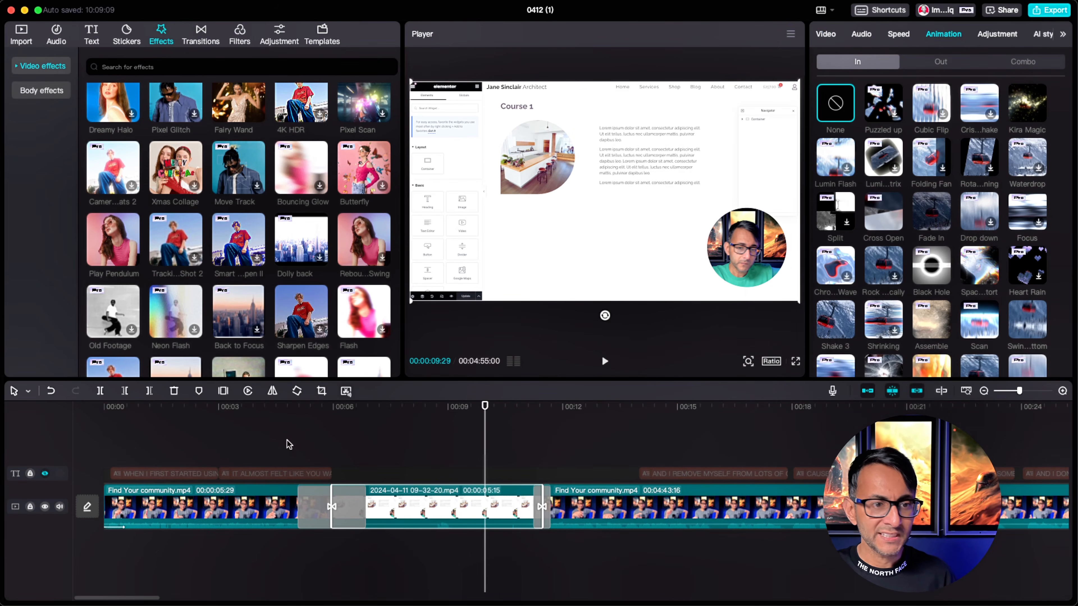
Step: Play the cut into the screen recording, and undo the last transition duration change and animation removal
left_click(344, 437)
left_click(278, 444)
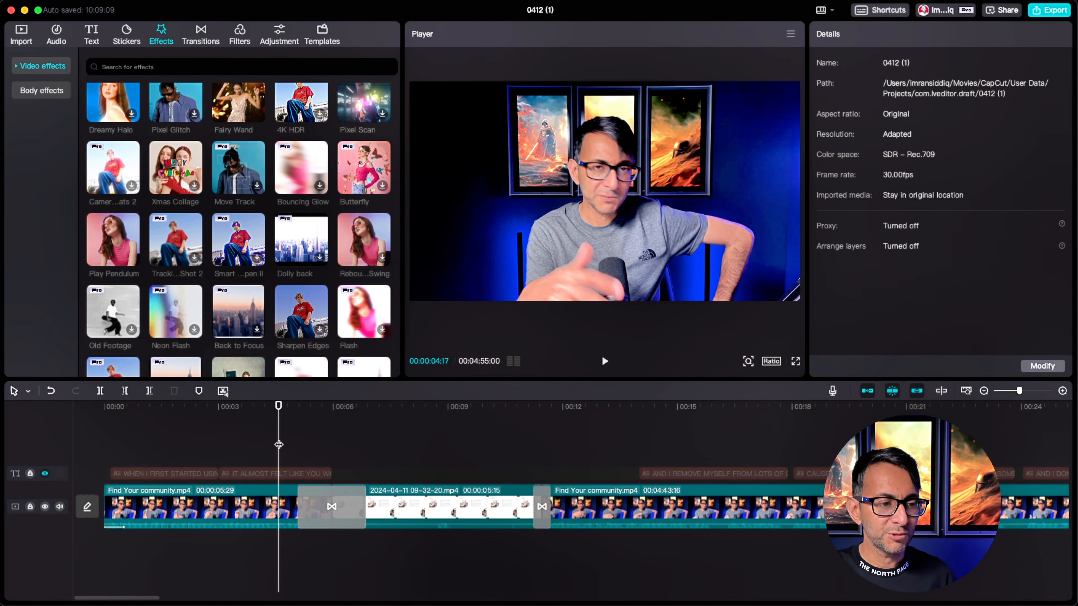
key("space")
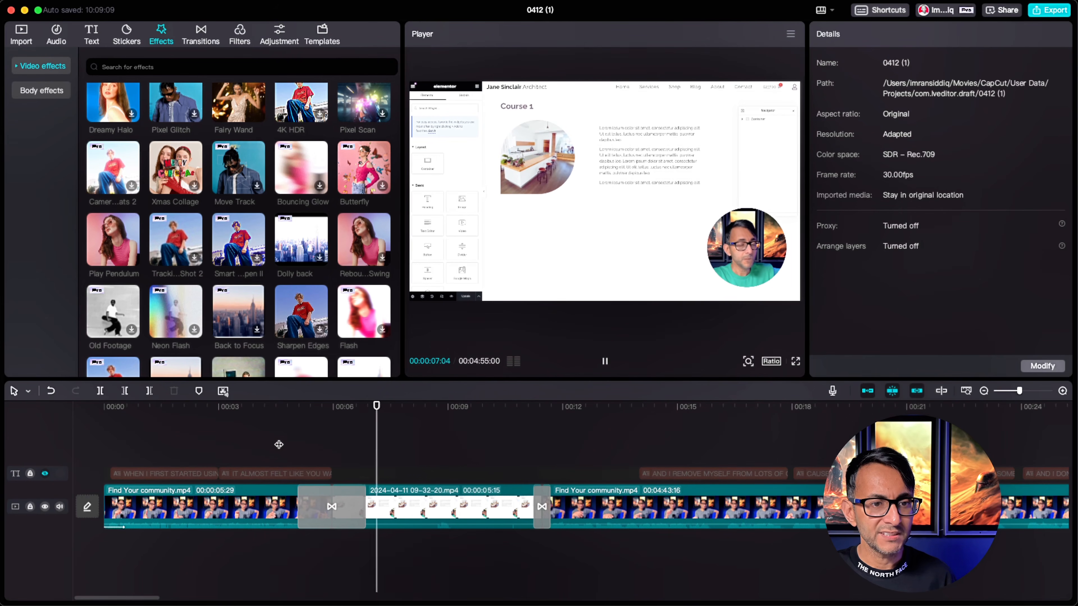
key("space")
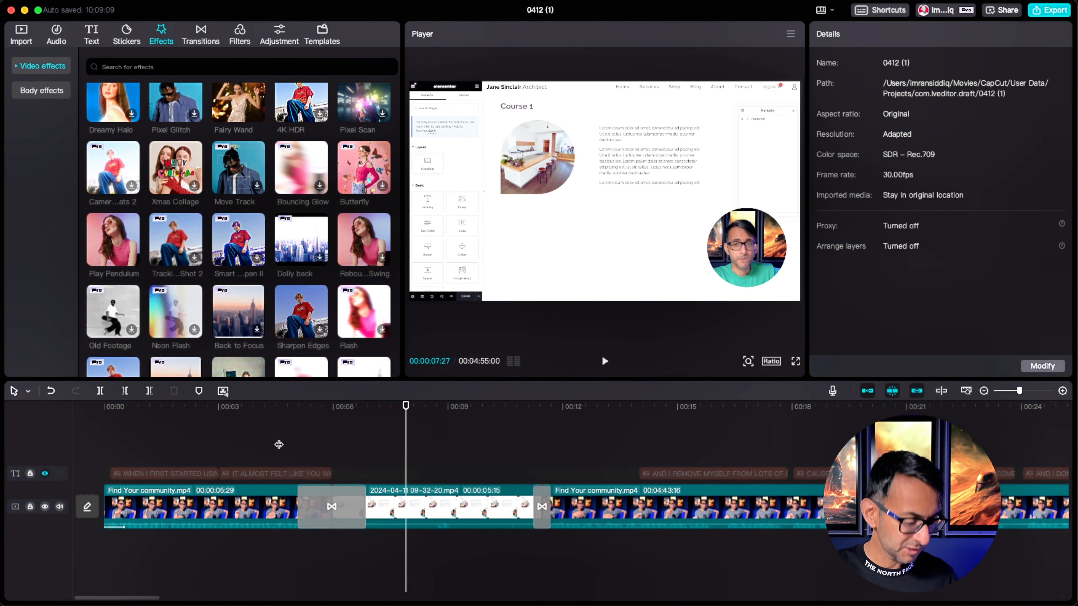
key("super+z")
left_click(394, 458)
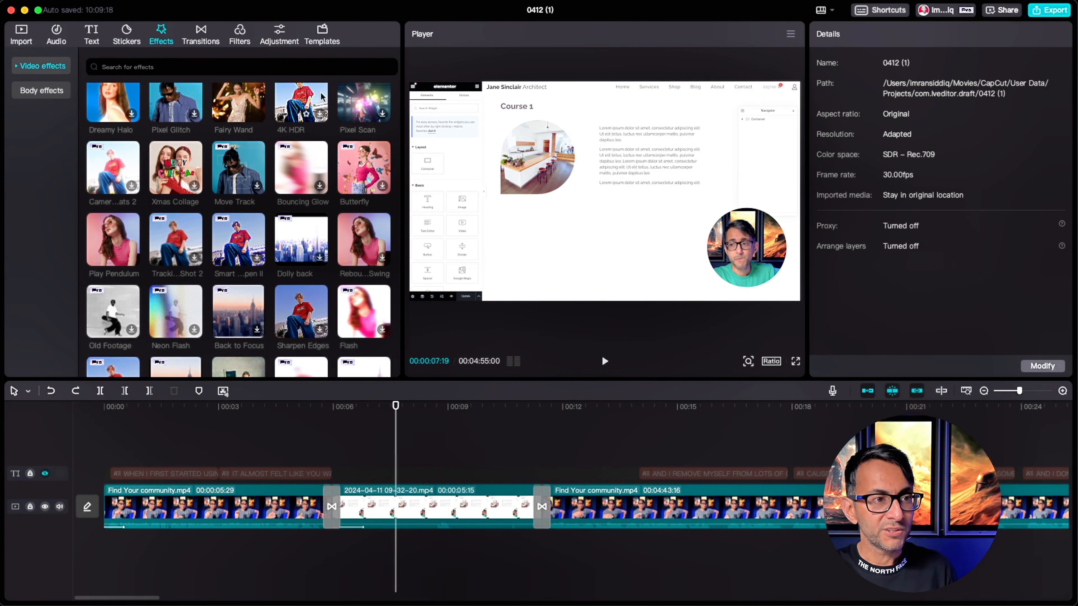
Step: Split the second talking-head clip twice just up to 00:00:20:20 and delete the short piece between the two cuts
left_click(584, 447)
left_click_drag(137, 598, 171, 602)
left_click_drag(297, 445, 317, 443)
left_click_drag(1014, 392, 1005, 391)
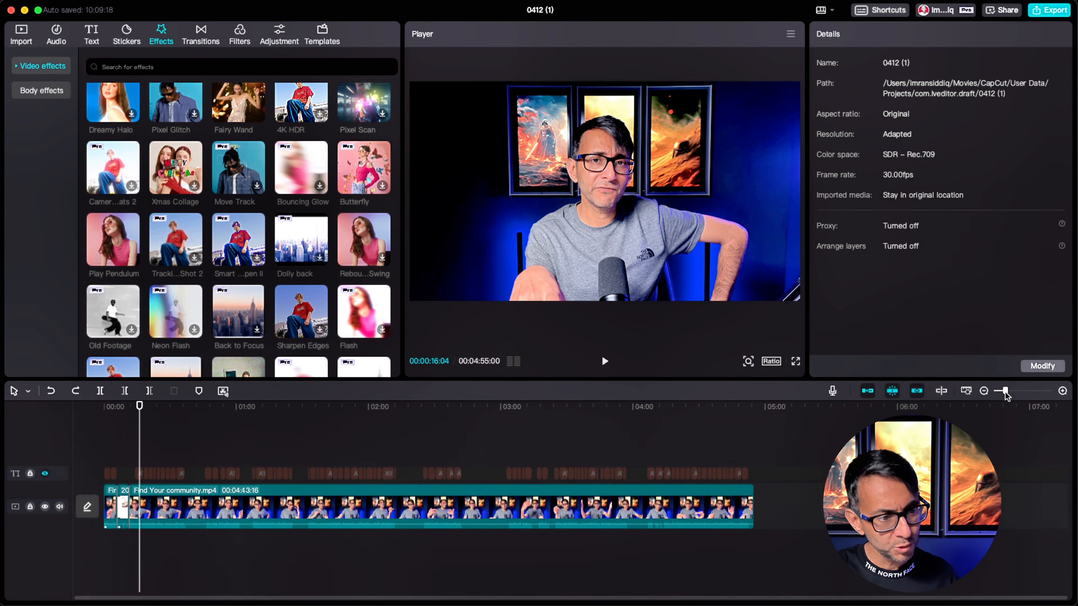
left_click_drag(184, 448, 148, 449)
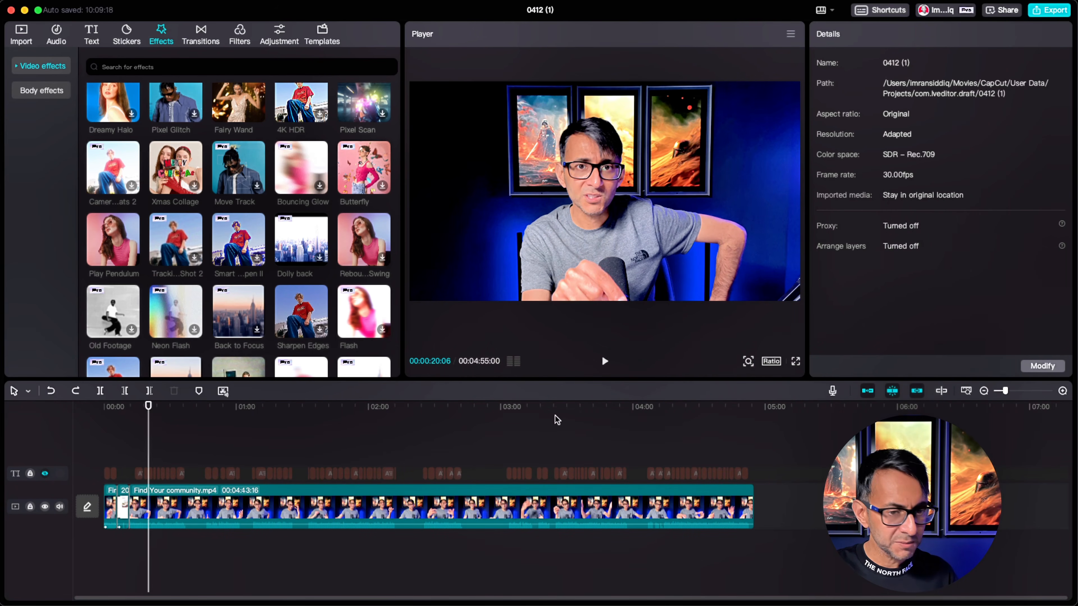
left_click_drag(1004, 391, 1034, 392)
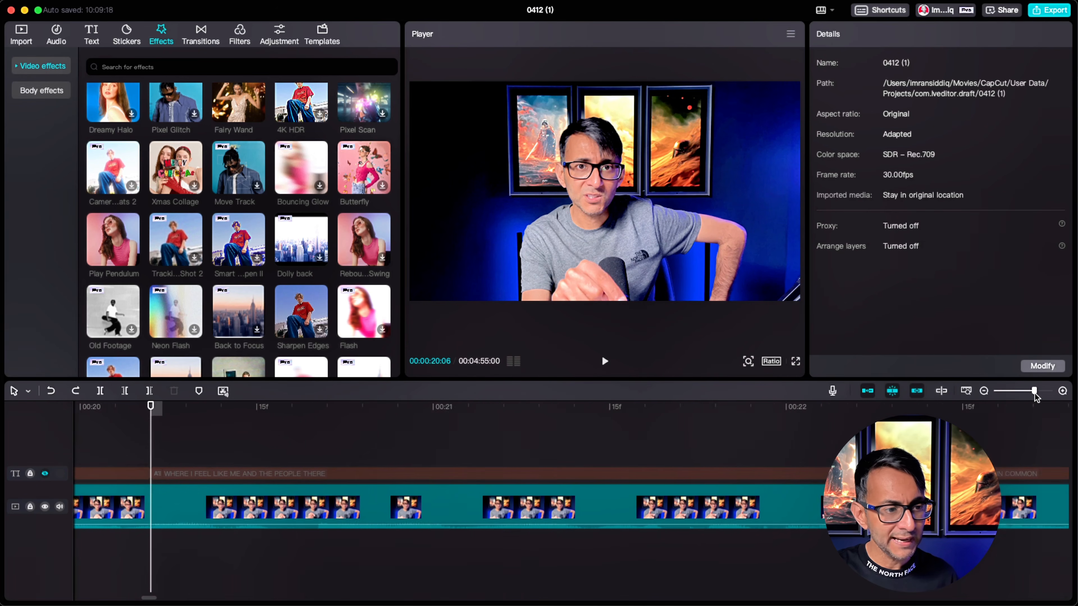
left_click(234, 455)
left_click_drag(235, 455, 270, 448)
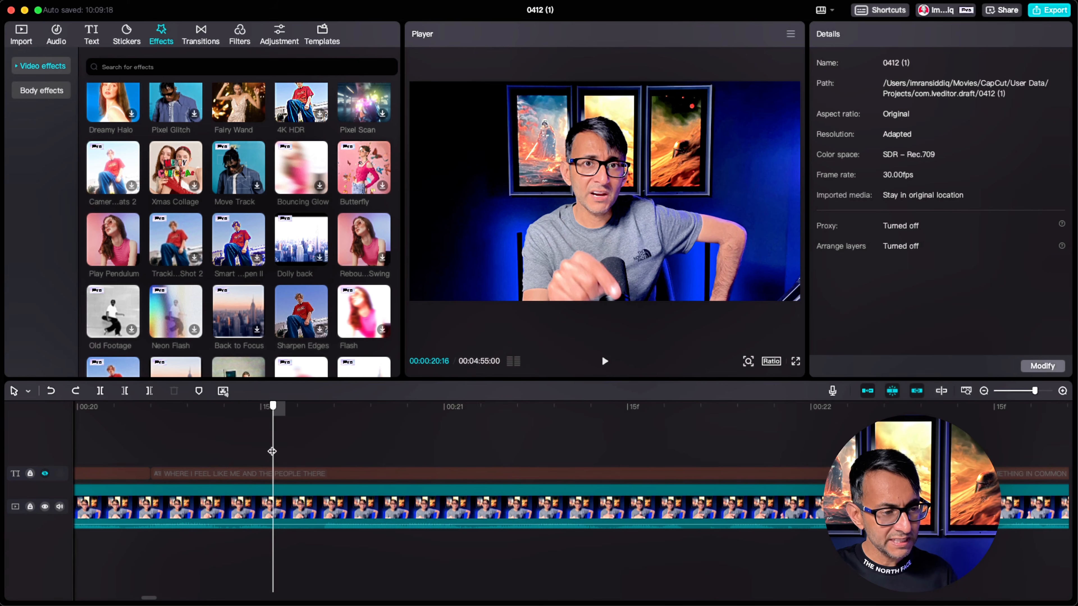
left_click_drag(273, 451, 322, 439)
key("super+b")
left_click(296, 484)
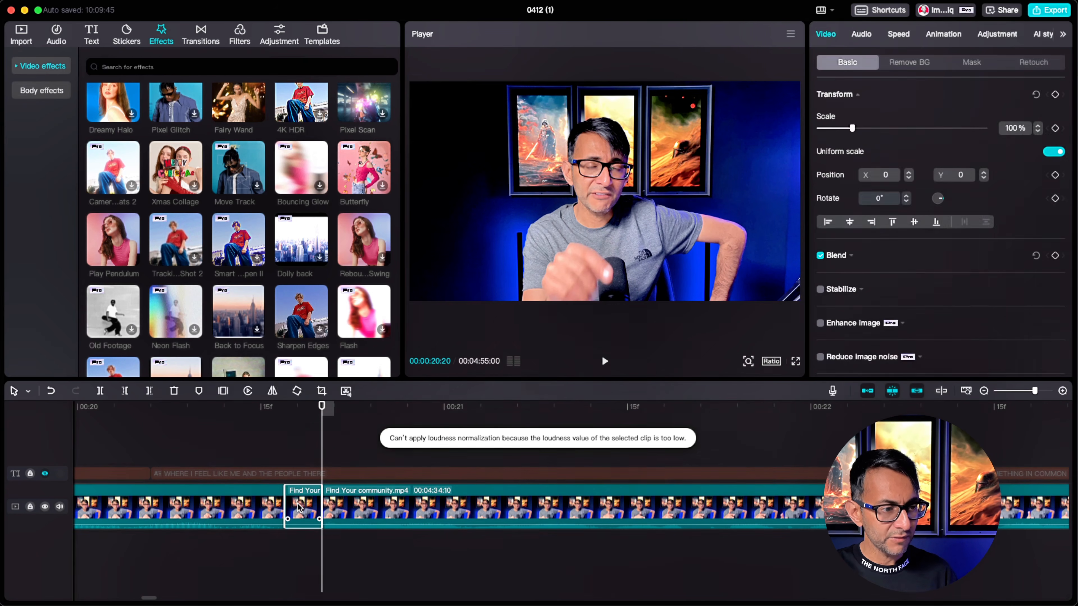
key("q")
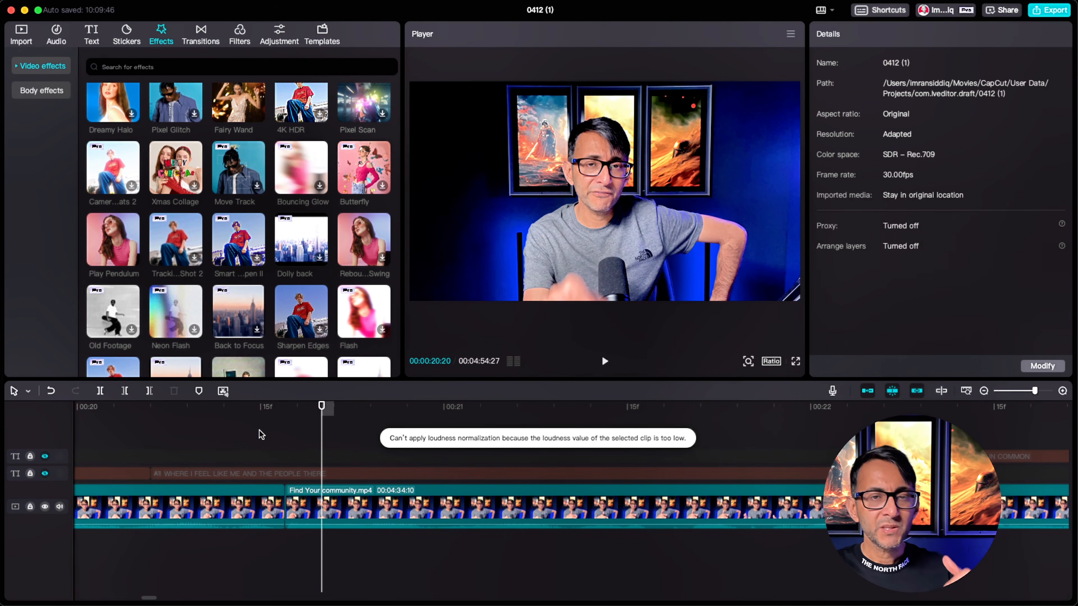
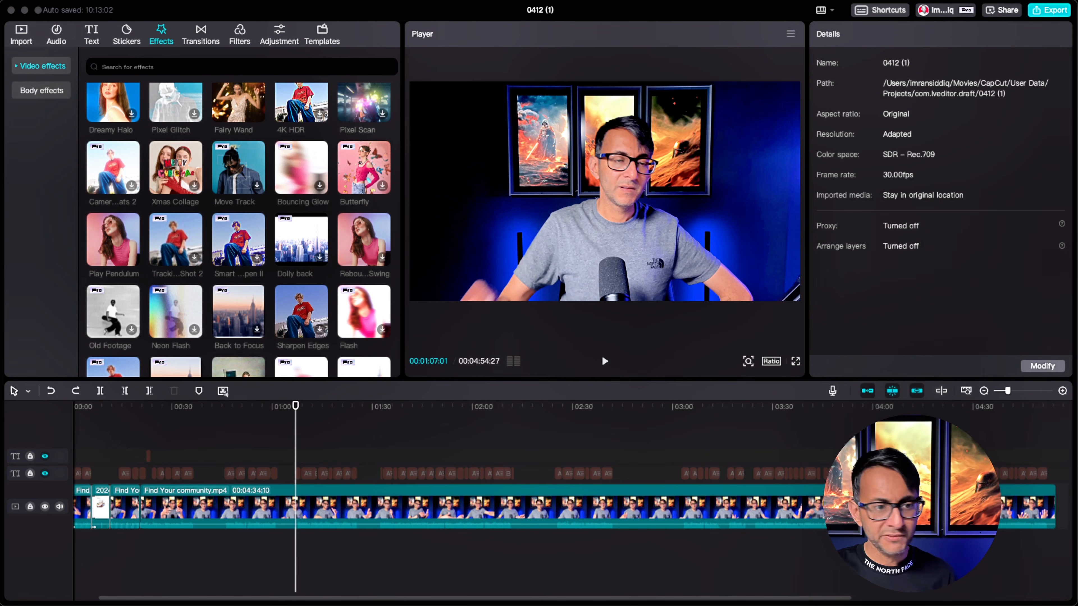
Step: Insert How much prior to a meeting.mp4 into the main track at the cut about 20 seconds in
left_click(141, 522)
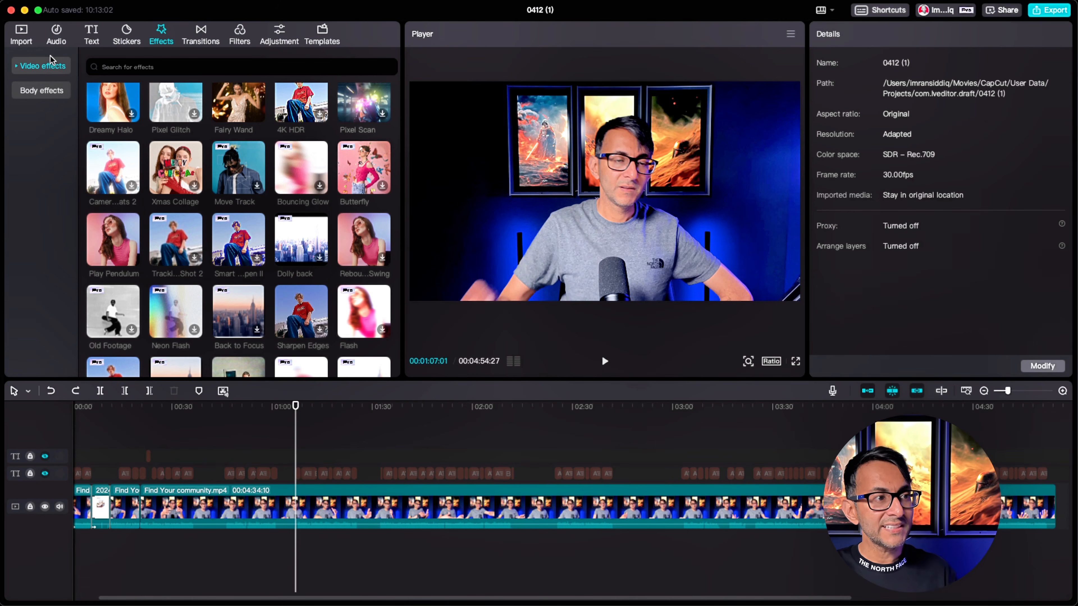
left_click_drag(79, 100, 194, 570)
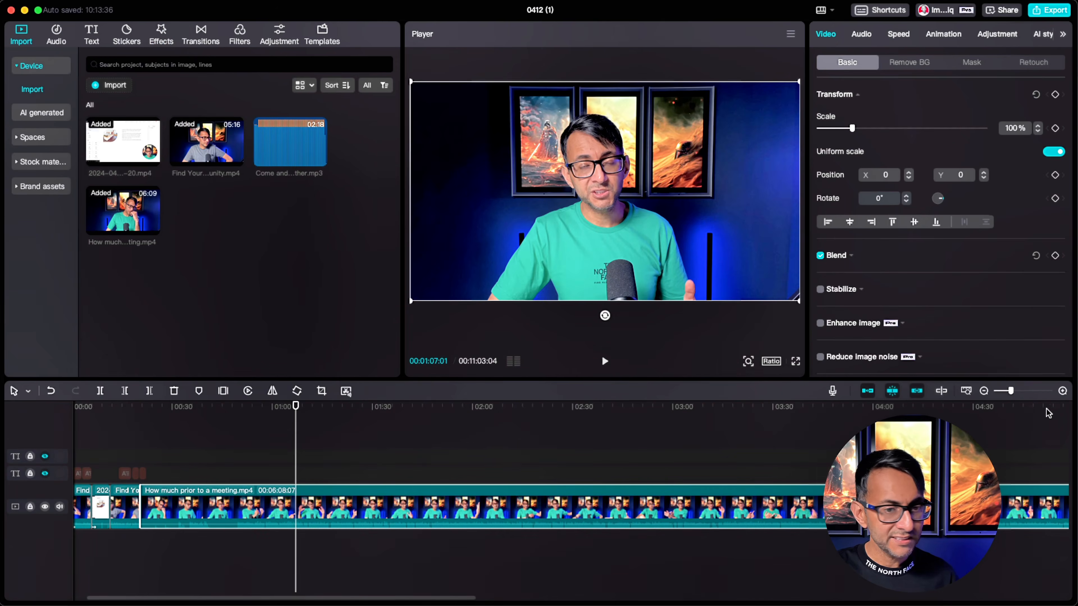
left_click_drag(1010, 391, 1005, 392)
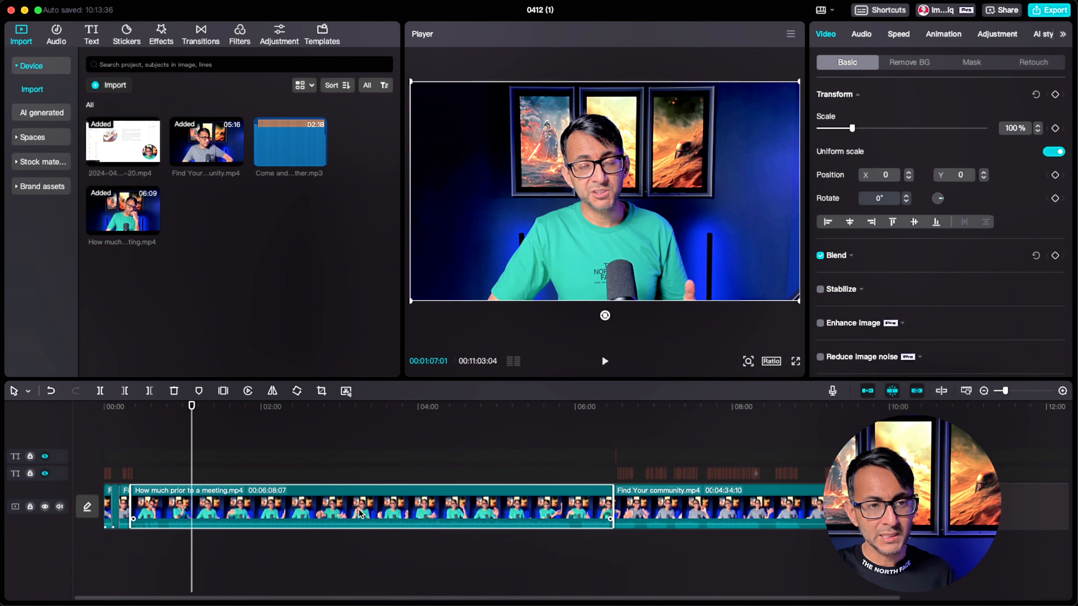
Step: Split the inserted How much prior to a meeting.mp4 clip at 00:04:12:08 and delete the part after the cut
left_click(268, 453)
left_click_drag(299, 441, 433, 445)
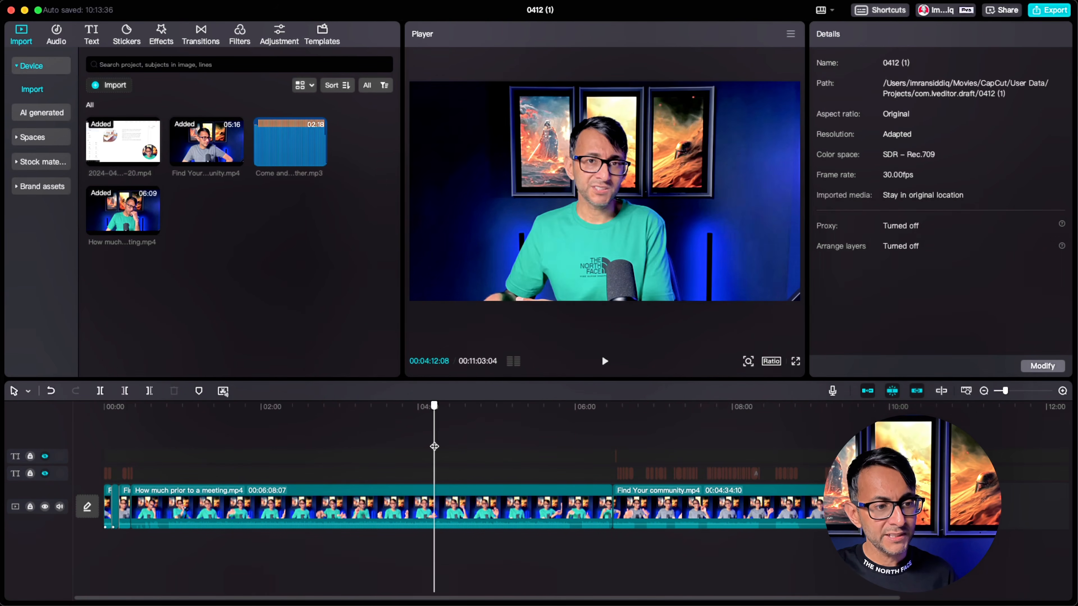
key("super+b")
left_click(495, 518)
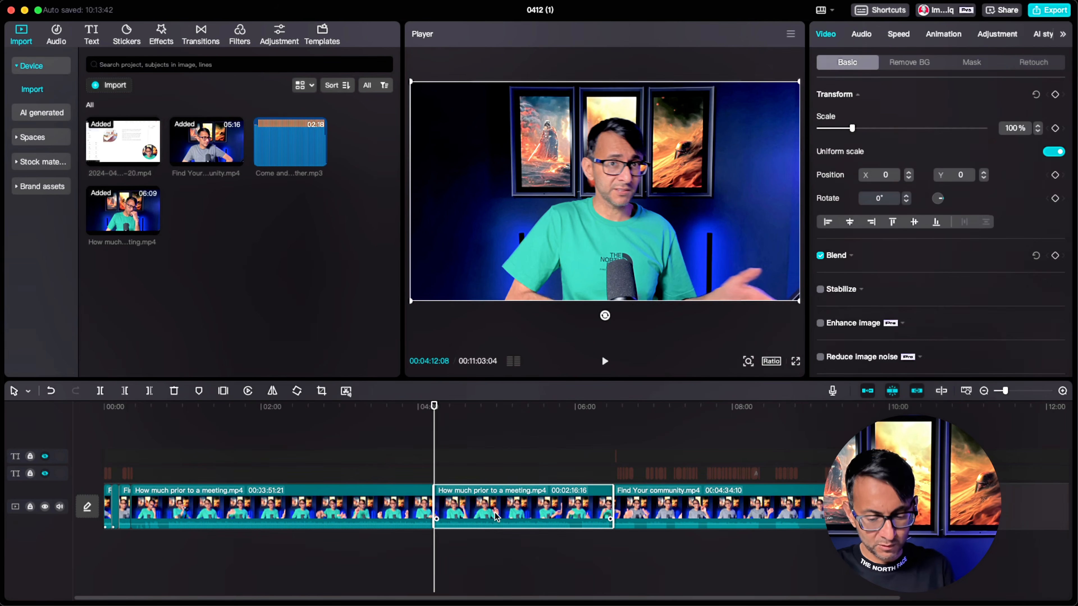
key("Delete")
Step: Split the remaining inserted clip at 00:02:25:05 and delete the part before the cut
left_click(294, 463)
key("super+b")
left_click(229, 506)
key("Delete")
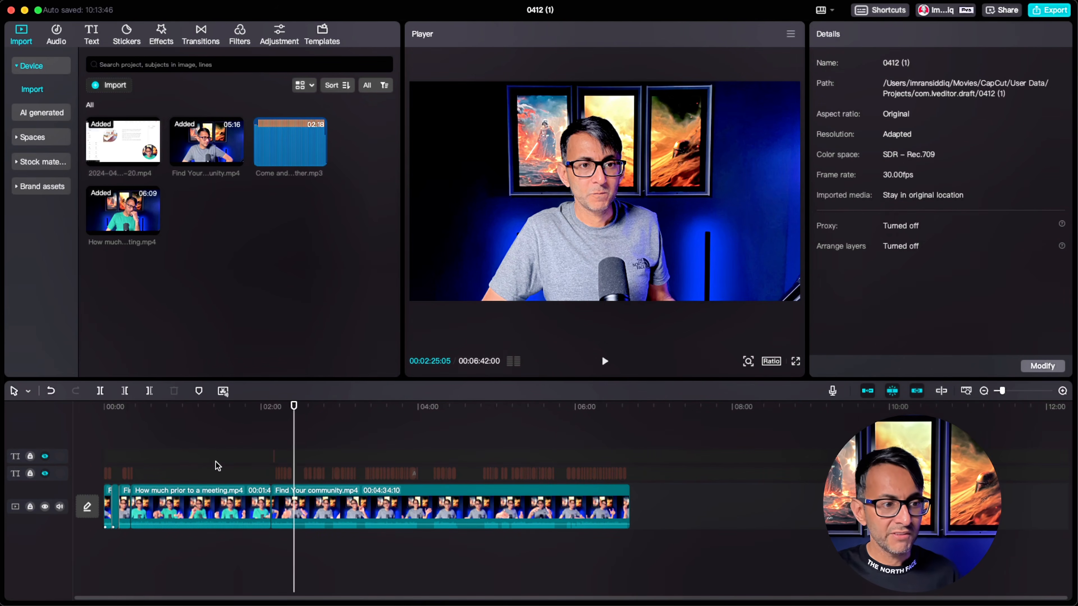
Step: Set the project's aspect ratio to 9:16 and enlarge the inserted clip at 00:01:29:22 beyond the frame's sides
mouse_move(217, 465)
left_mouse_down()
mouse_move(116, 462)
mouse_move(221, 456)
left_mouse_up()
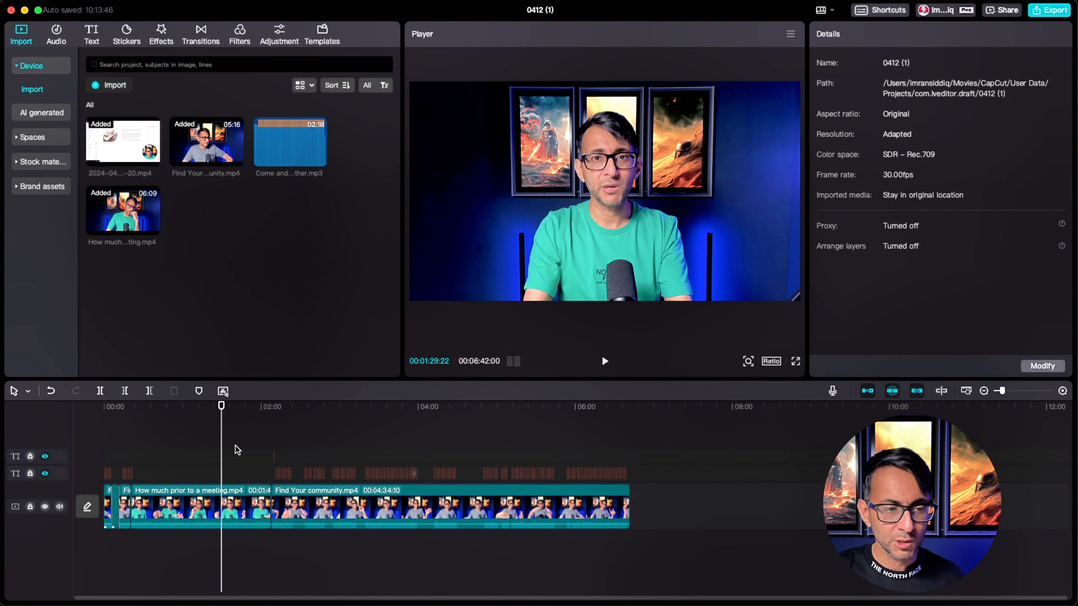
left_click(1050, 10)
key("Escape")
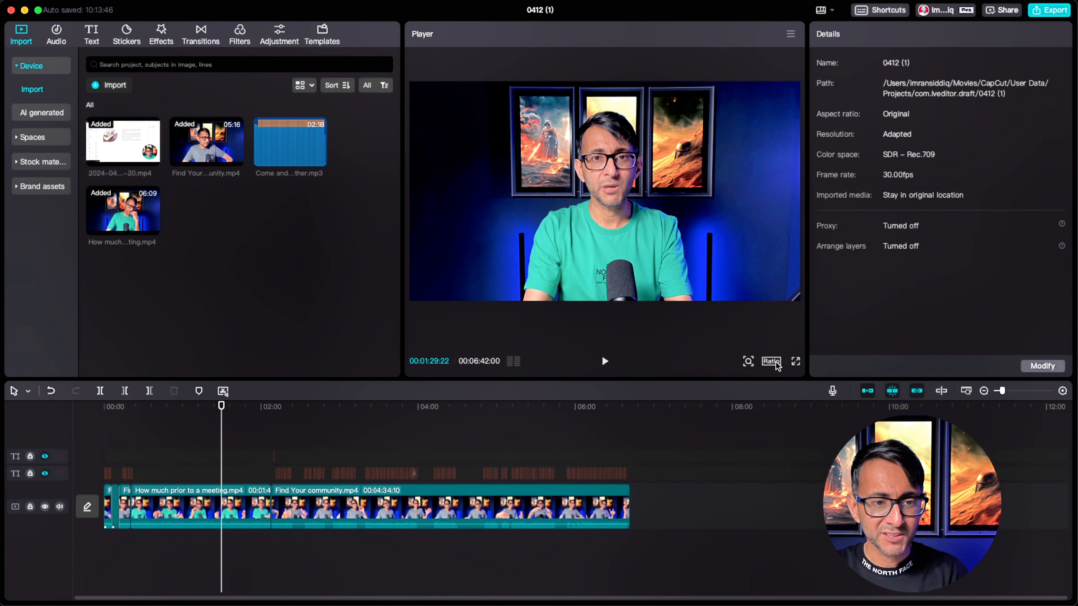
left_click(776, 362)
left_click(803, 495)
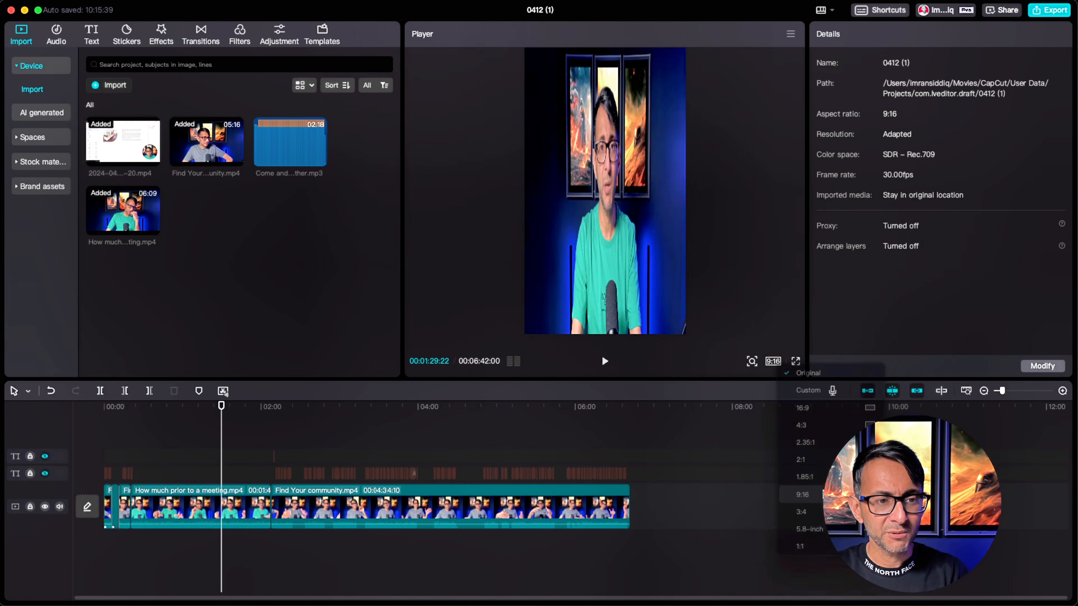
left_click(646, 207)
left_click_drag(525, 248, 457, 308)
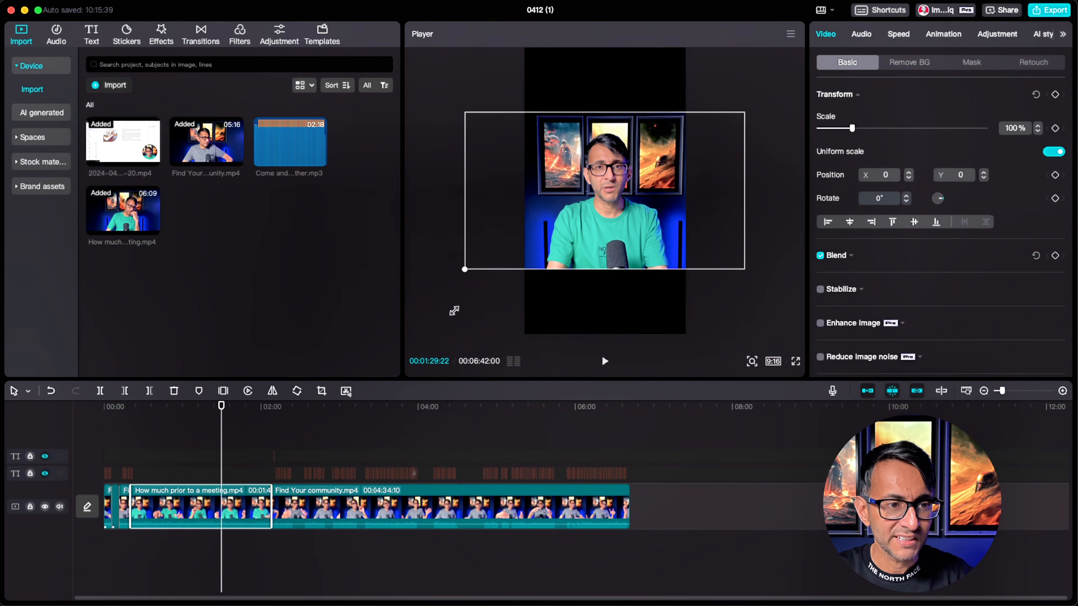
Step: Show the captions at 00:02:54:04, place the caption below the video picture and enlarge it until it wraps onto two lines
left_click(331, 438)
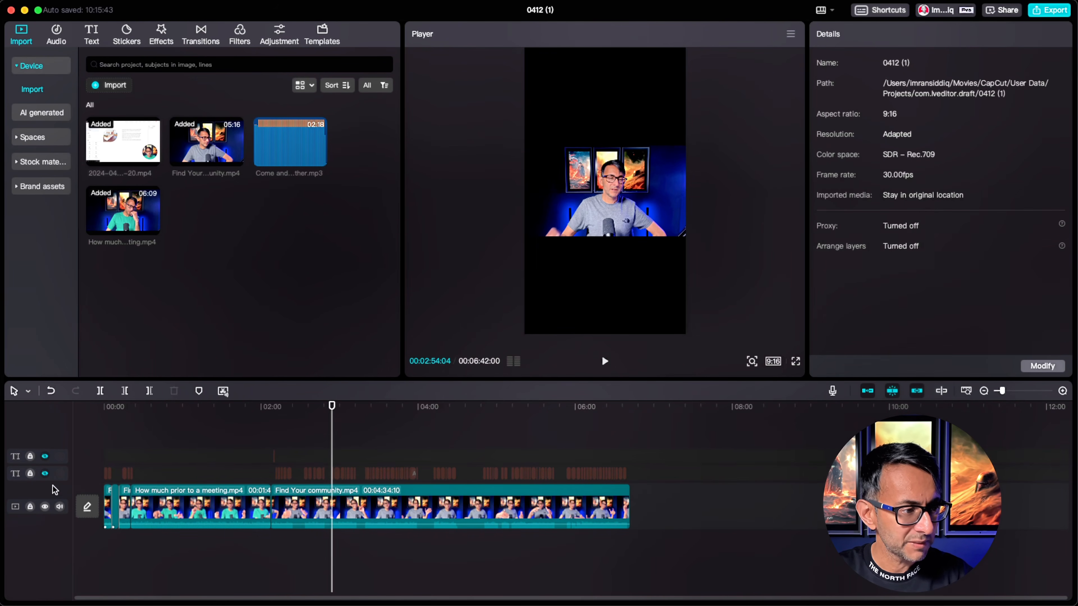
left_click(45, 474)
left_click(619, 75)
left_click_drag(619, 75, 618, 265)
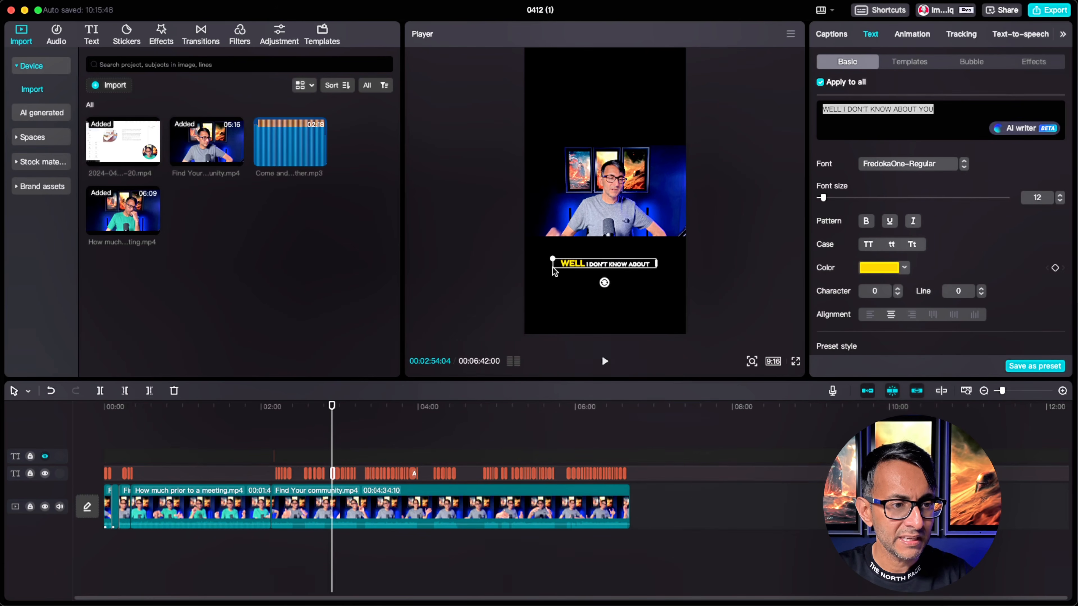
left_click_drag(552, 260, 549, 212)
left_click_drag(650, 265, 618, 275)
Step: Move the Find Your community.mp4 picture up into the upper half of the vertical frame, centred horizontally
left_click(620, 223)
left_click_drag(620, 224, 640, 175)
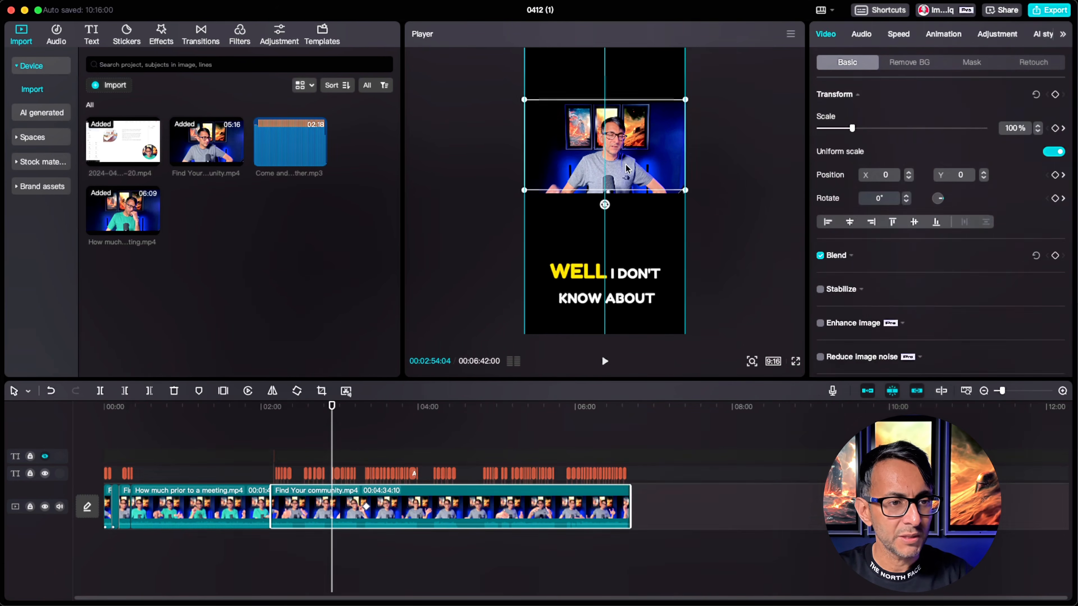
left_click(717, 240)
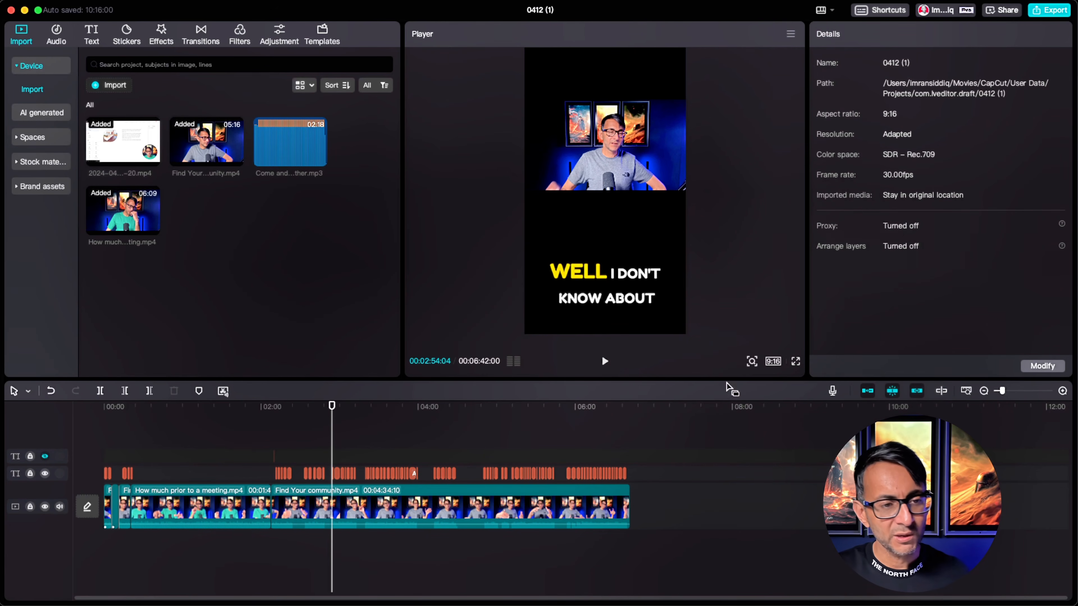
Step: Try the 1:1 aspect ratio for the project and undo it
left_click(772, 361)
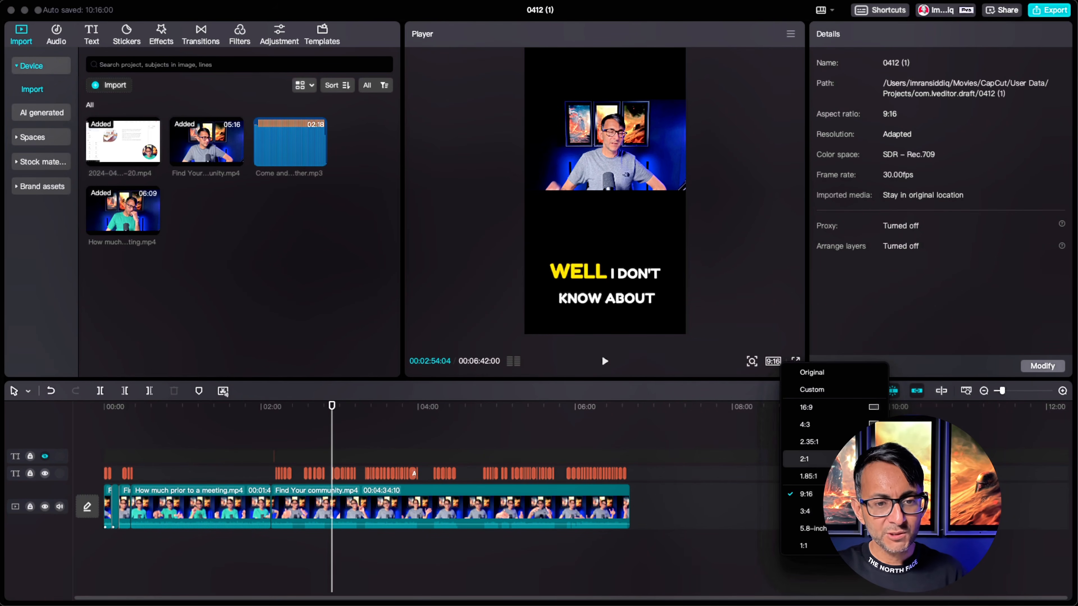
left_click(805, 546)
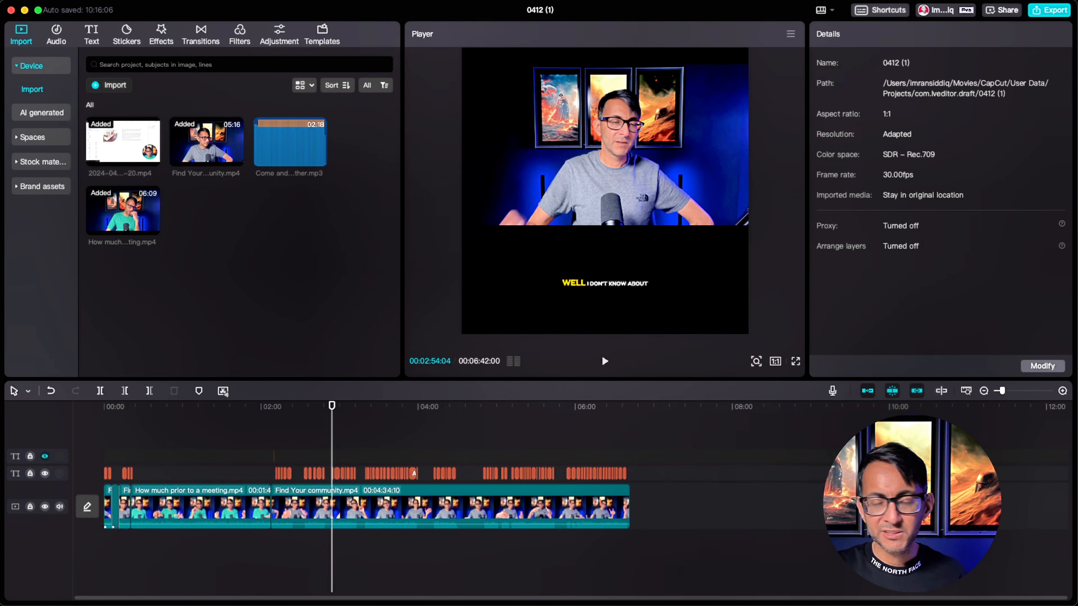
key("super+z")
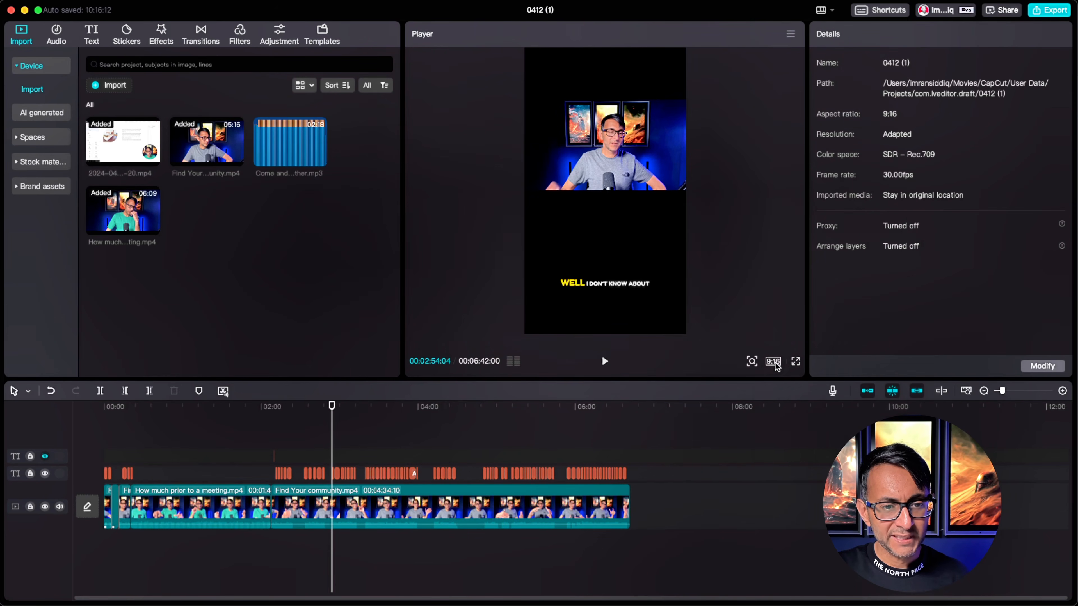
Step: Set the project's aspect ratio to 16:9 and recentre the Find Your community.mp4 picture so it fills the frame
left_click(776, 362)
left_click(809, 410)
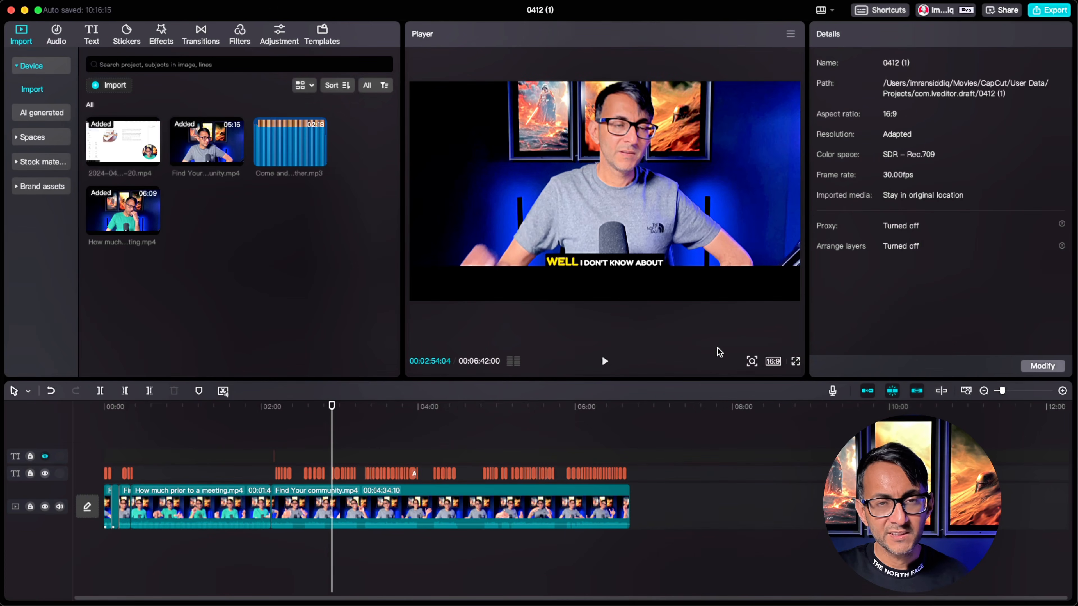
left_click(710, 220)
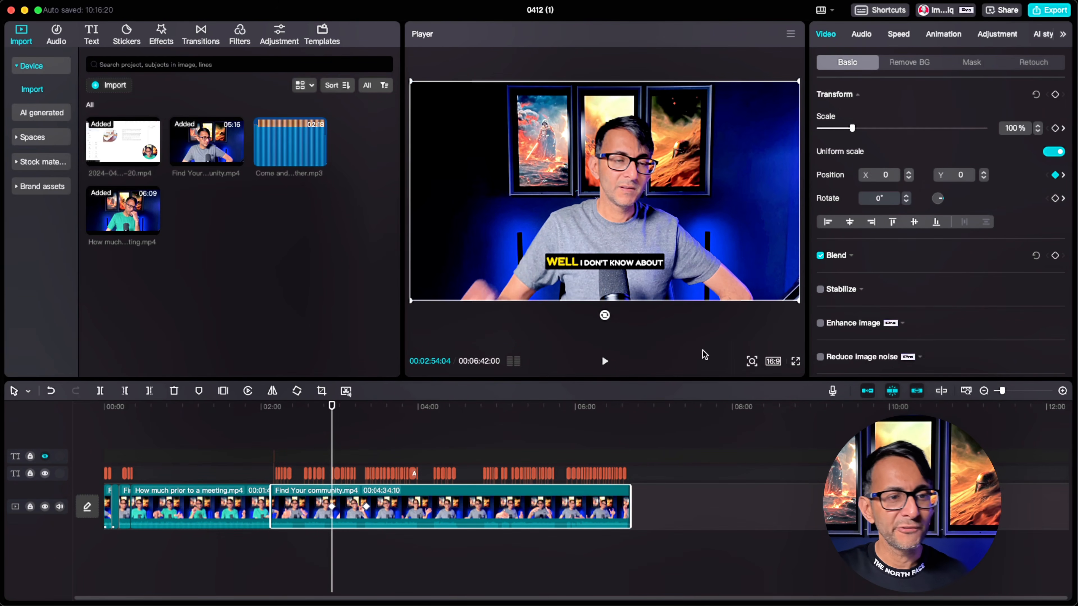